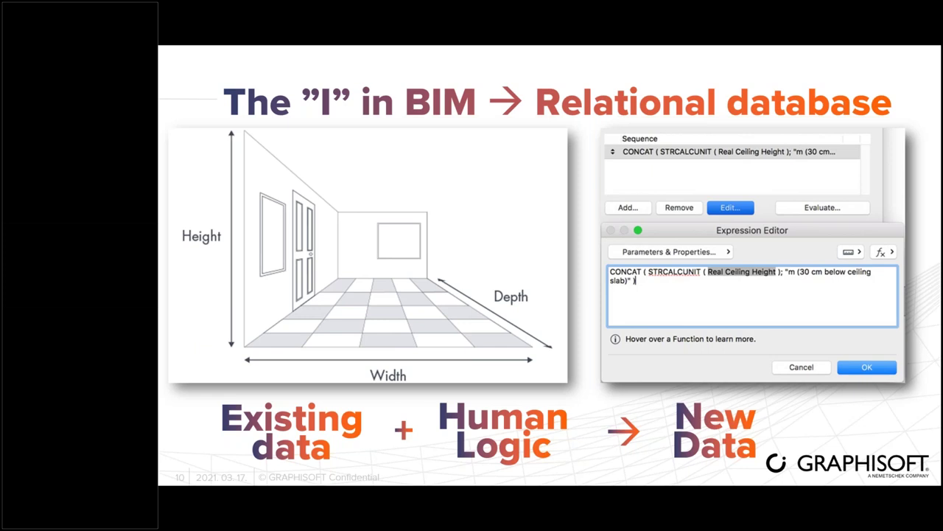
Switch from the slide presentation to the Archicad massing model and close the Find & Select window
key("Right")
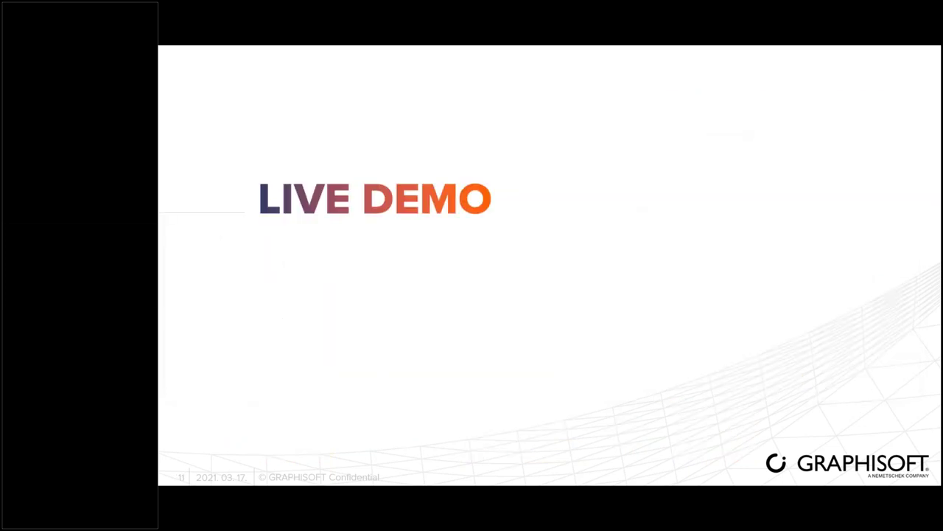
key("alt+Tab")
key("alt+Tab")
key("alt+Tab")
key("alt+Tab")
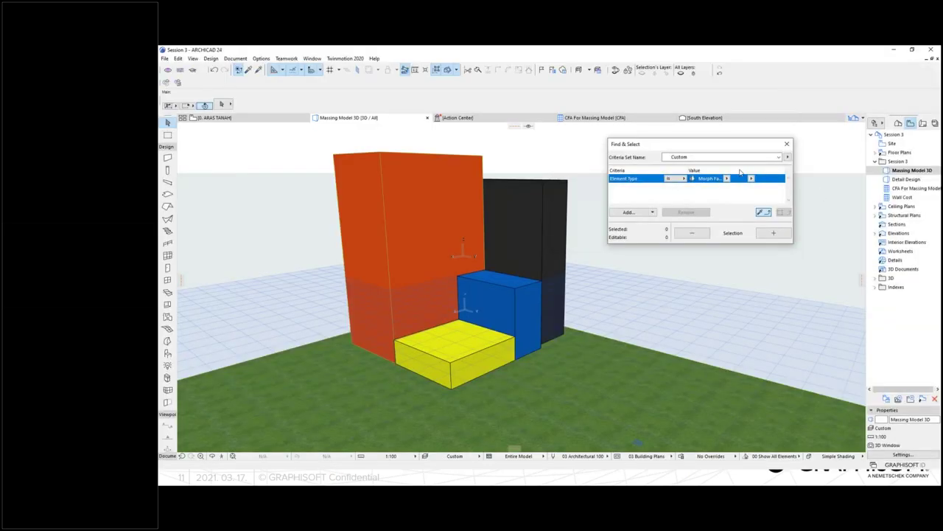
left_click_drag(707, 146, 596, 157)
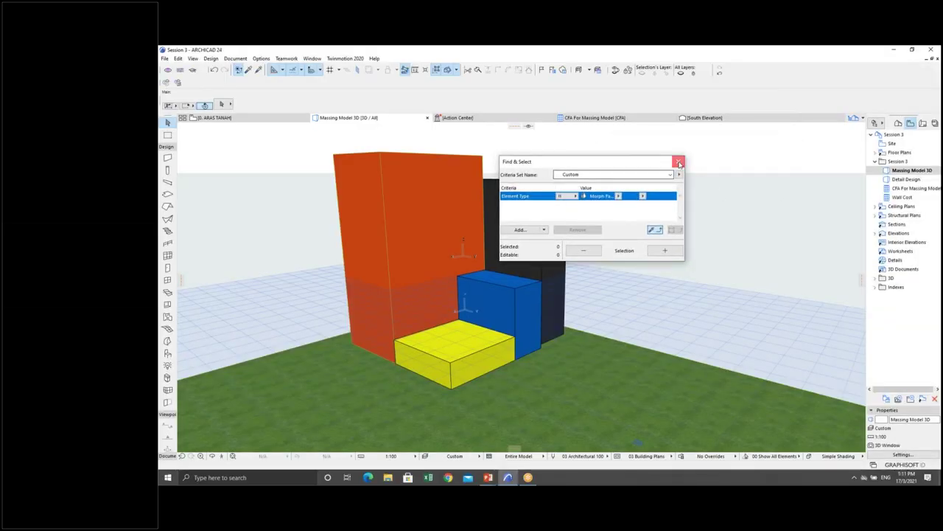
left_click(675, 155)
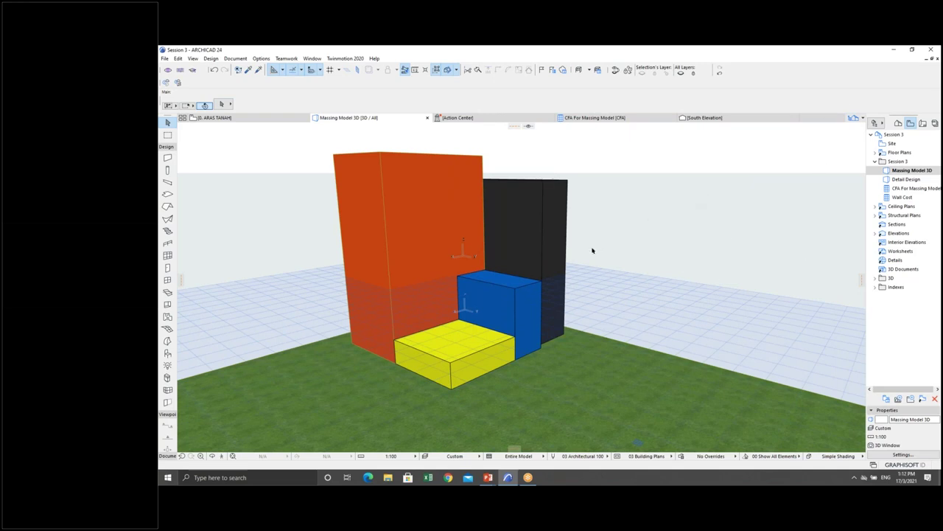
Examine the coloured massing blocks in the 3D view from several angles
mouse_move(585, 258)
middle_mouse_down("shift")
mouse_move(565, 259)
mouse_move(540, 280)
mouse_move(571, 290)
middle_mouse_up("shift")
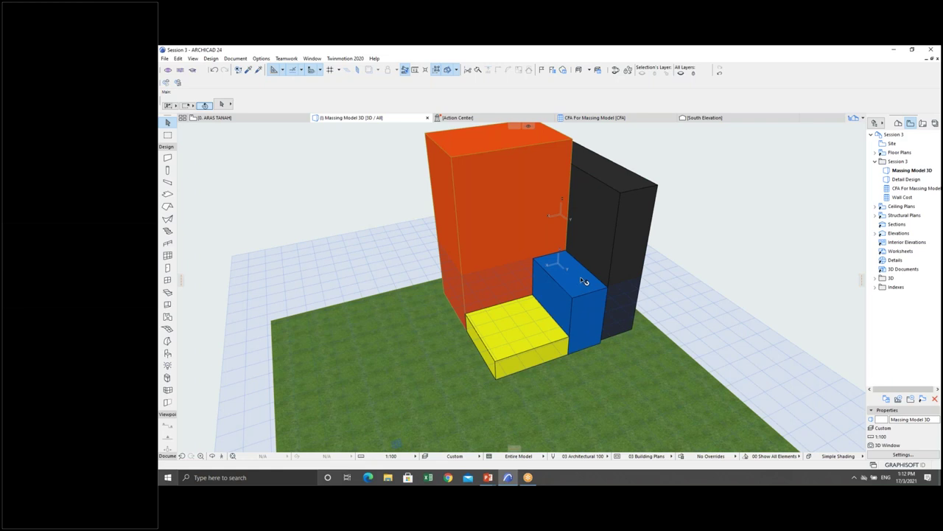
middle_click_drag(582, 275, 606, 283, "shift")
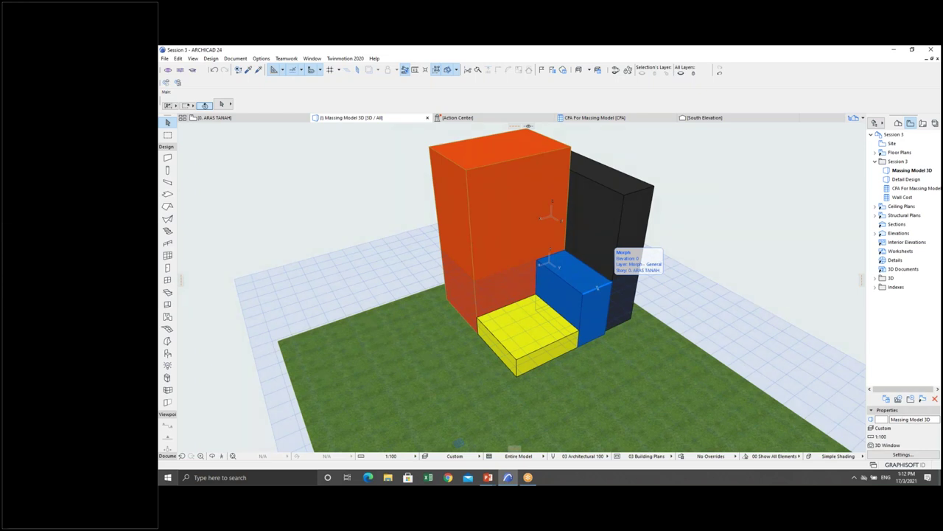
middle_click_drag(603, 286, 448, 271, "shift")
scroll(484, 263, "down", 2)
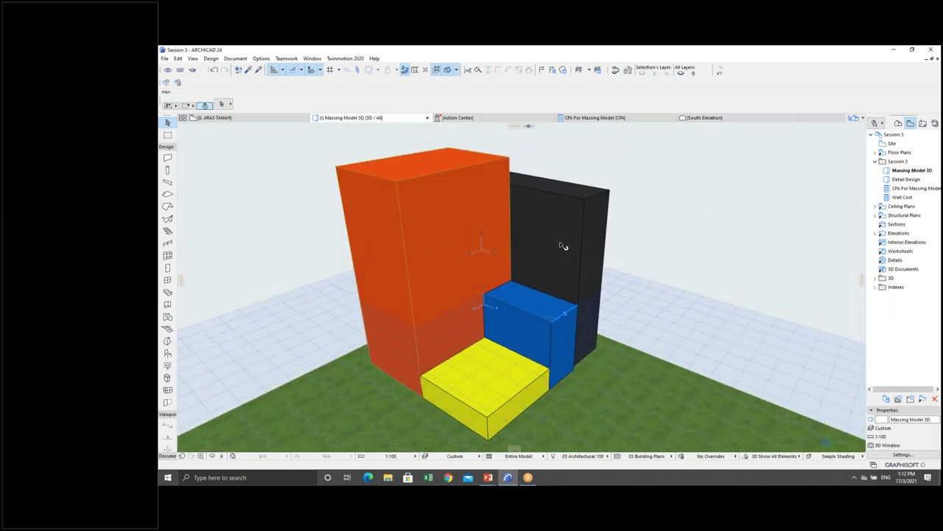
left_click(517, 380)
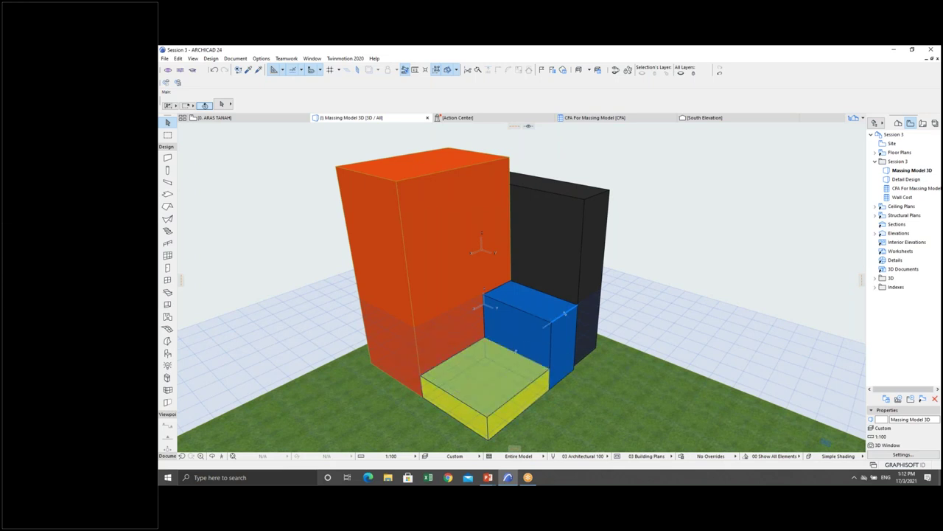
middle_click_drag(509, 361, 590, 325, "shift")
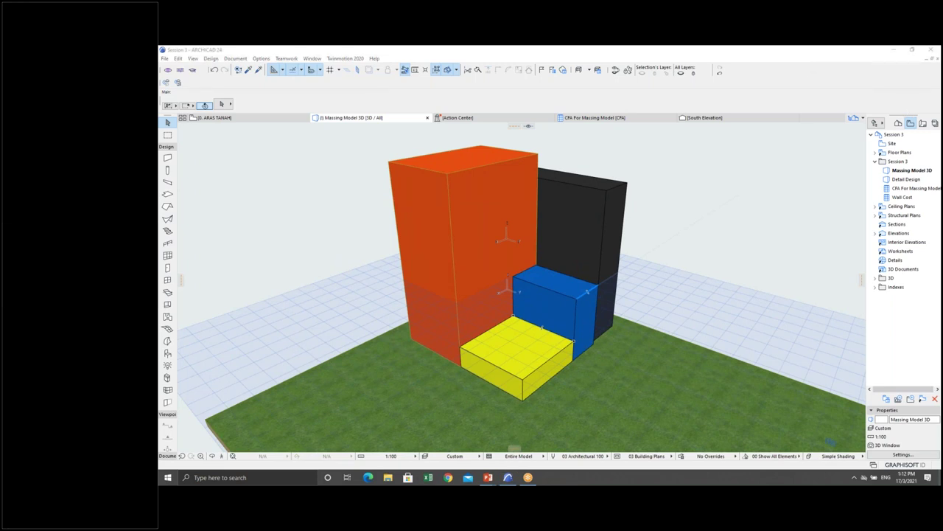
left_click(670, 203)
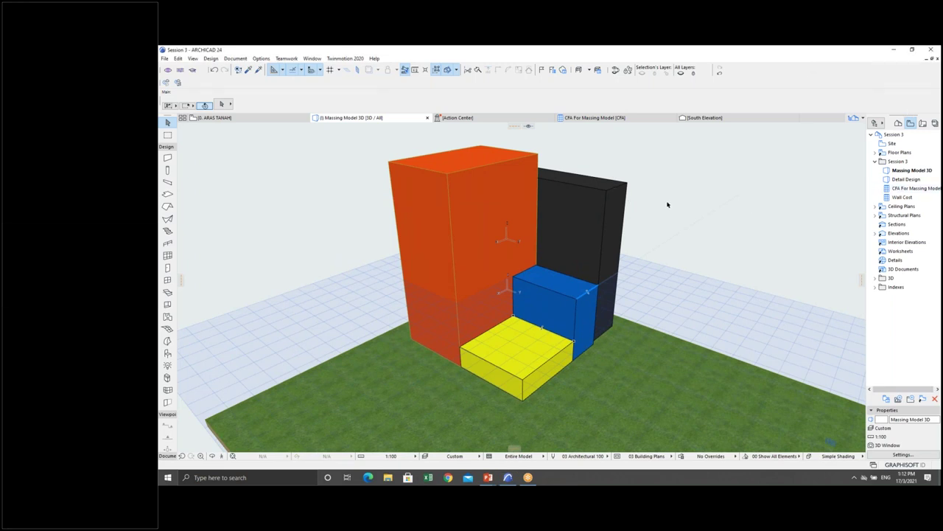
Review the orange block's classification and properties in its morph settings, then close them without changes
left_click(505, 202)
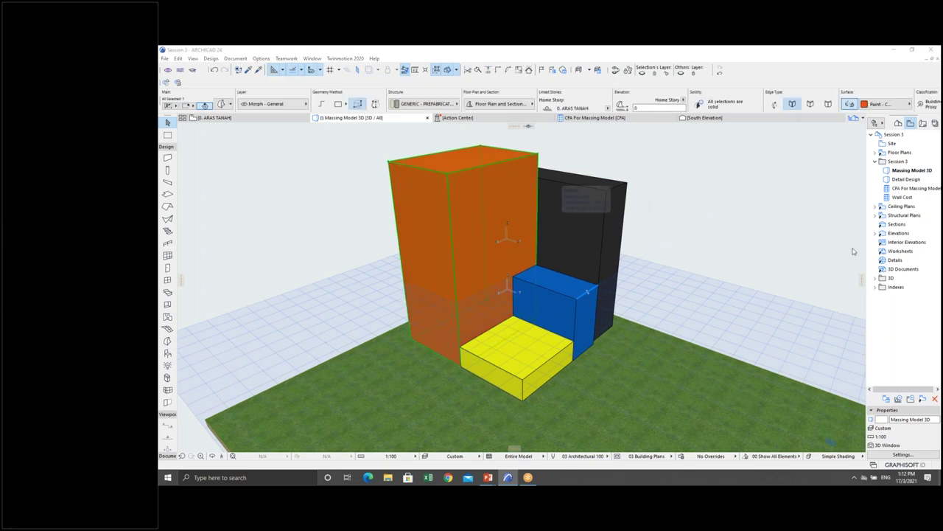
key("ctrl+t")
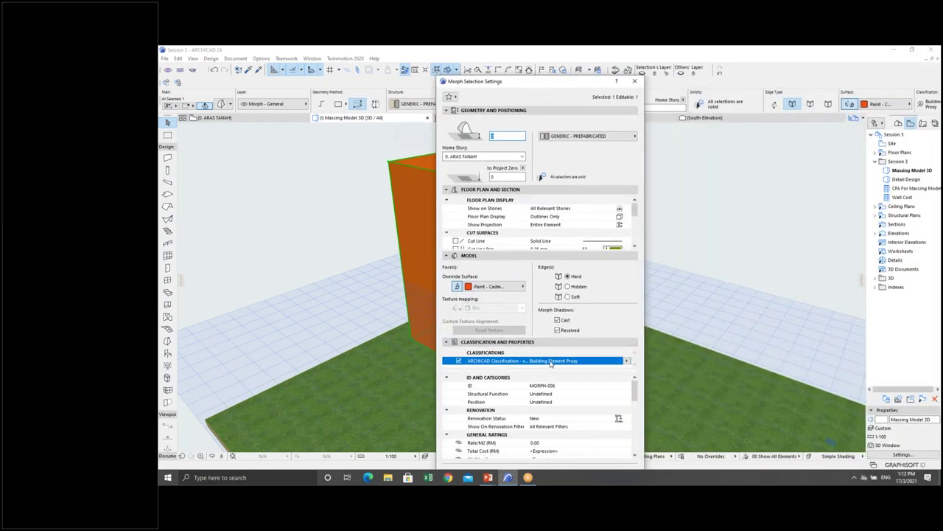
scroll(541, 400, "down", 1)
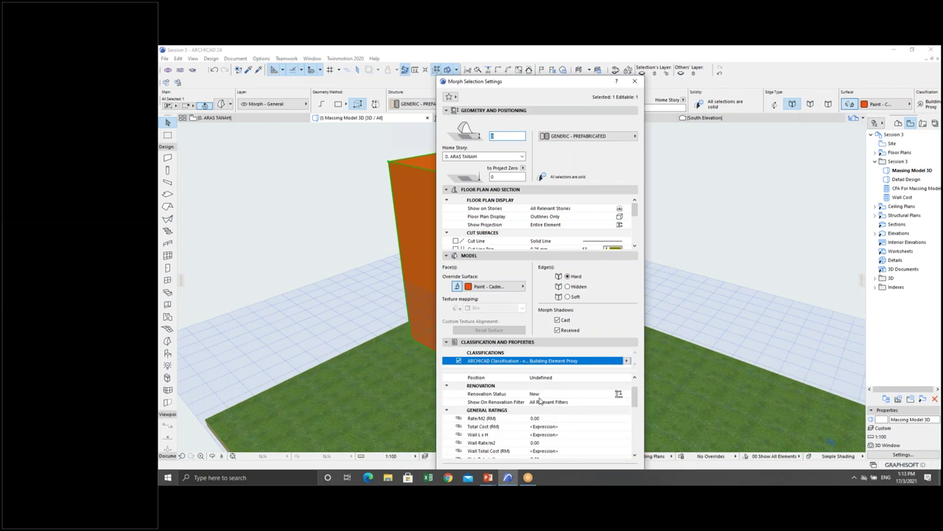
scroll(541, 401, "up", 1)
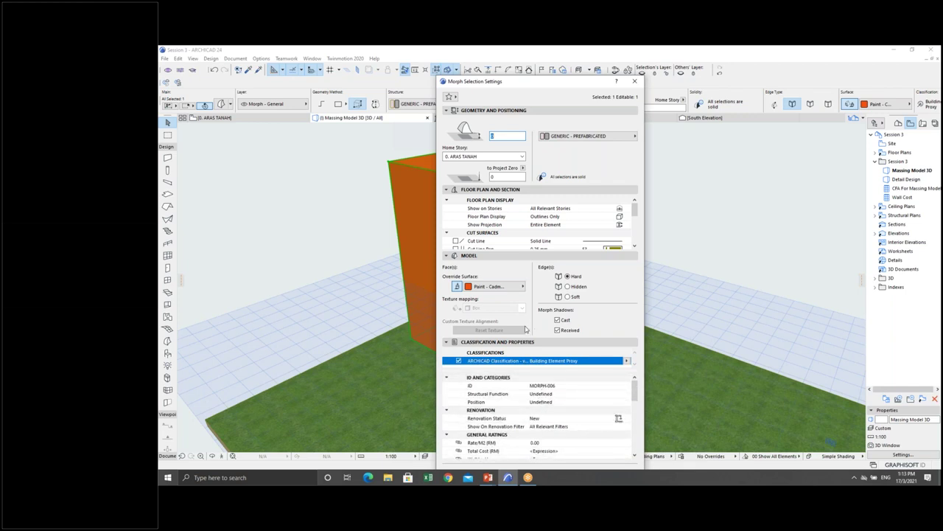
scroll(545, 403, "down", 3)
scroll(553, 409, "down", 10)
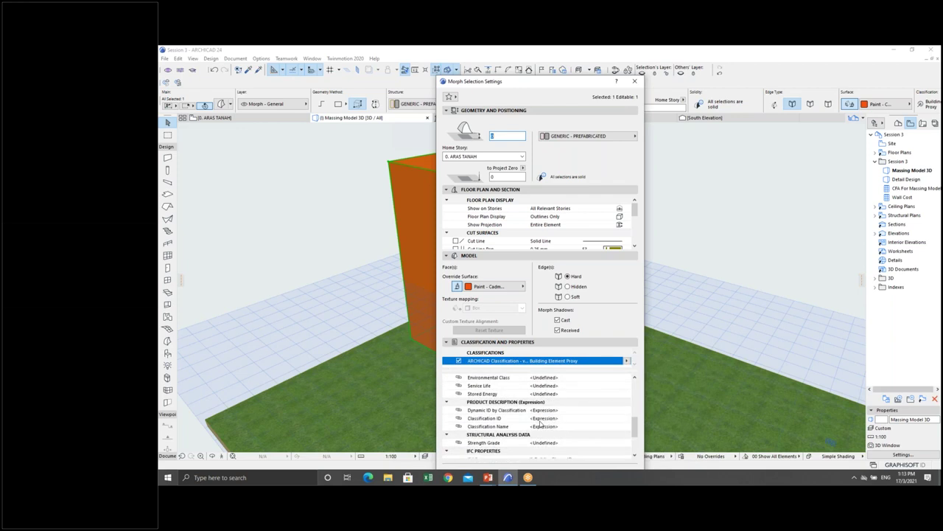
scroll(542, 421, "down", 2)
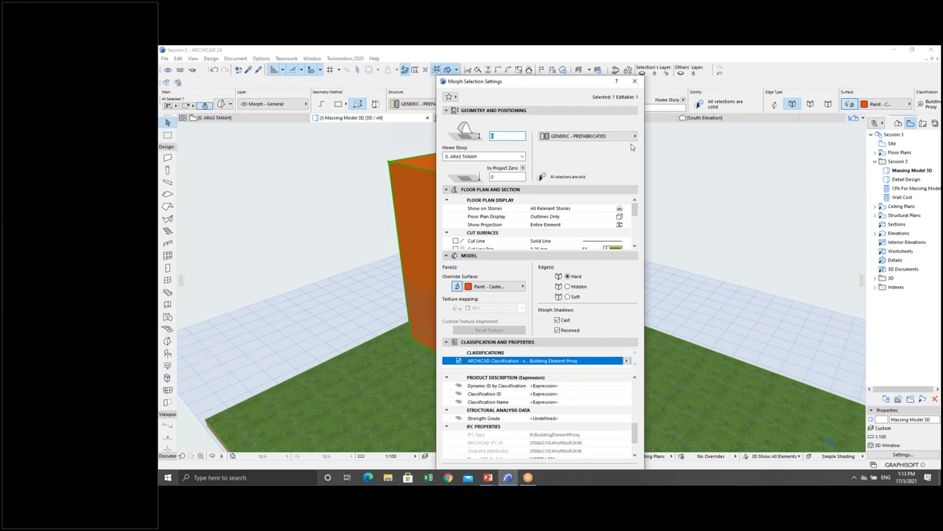
left_click(634, 81)
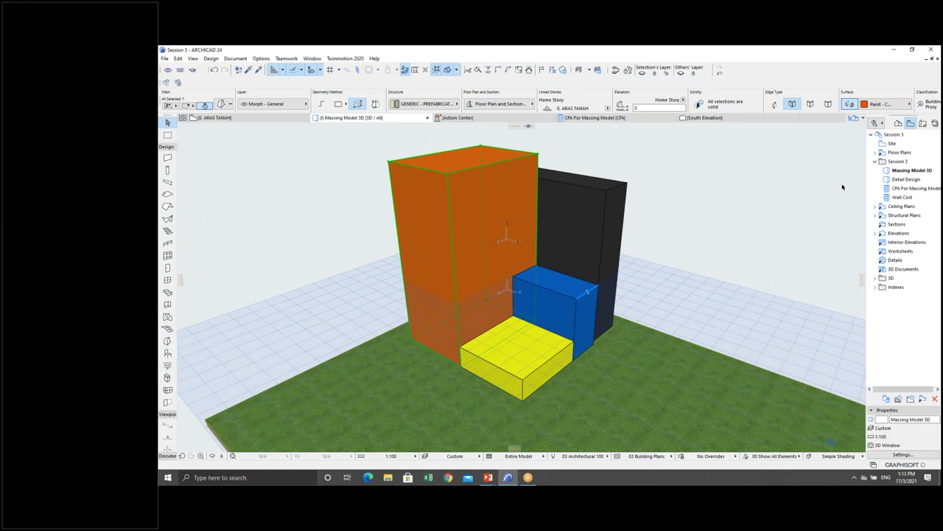
Show the Project Map in the navigator and expand its Schedules group
left_click(870, 170)
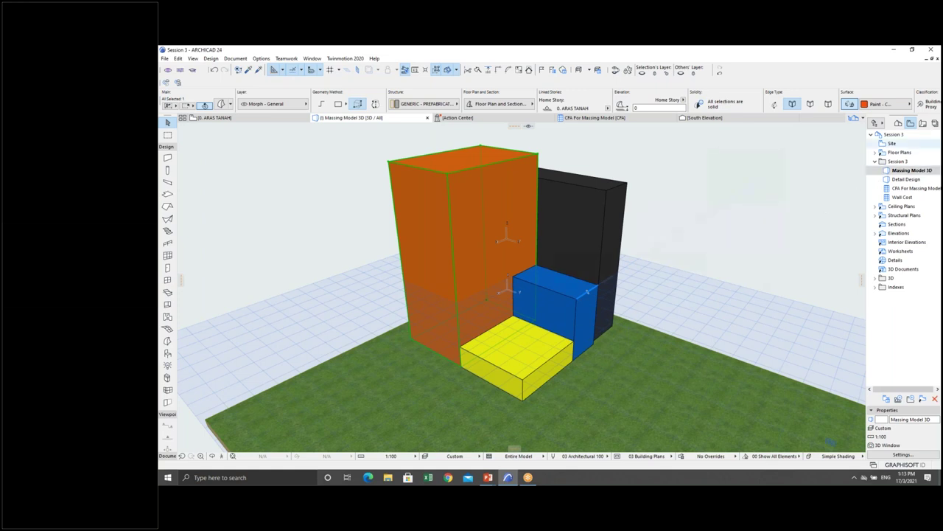
left_click(898, 123)
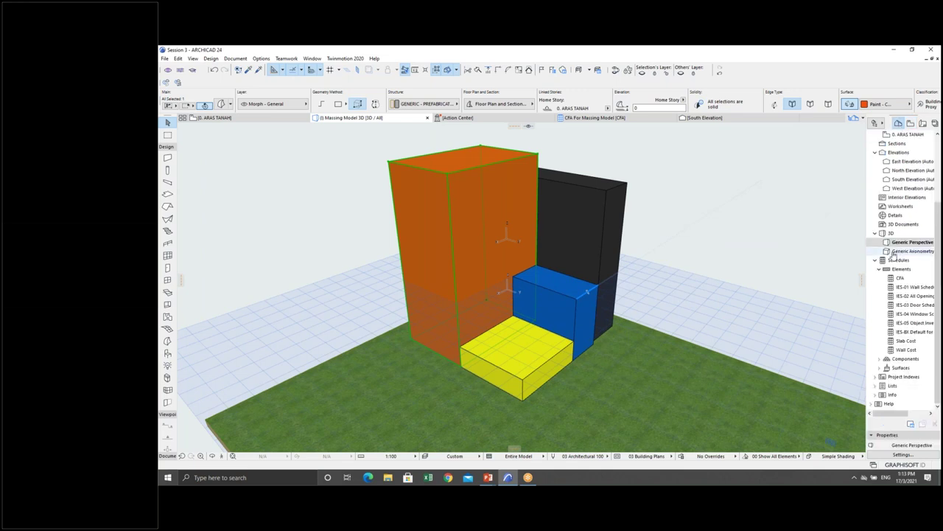
left_click(876, 260)
left_click(875, 242)
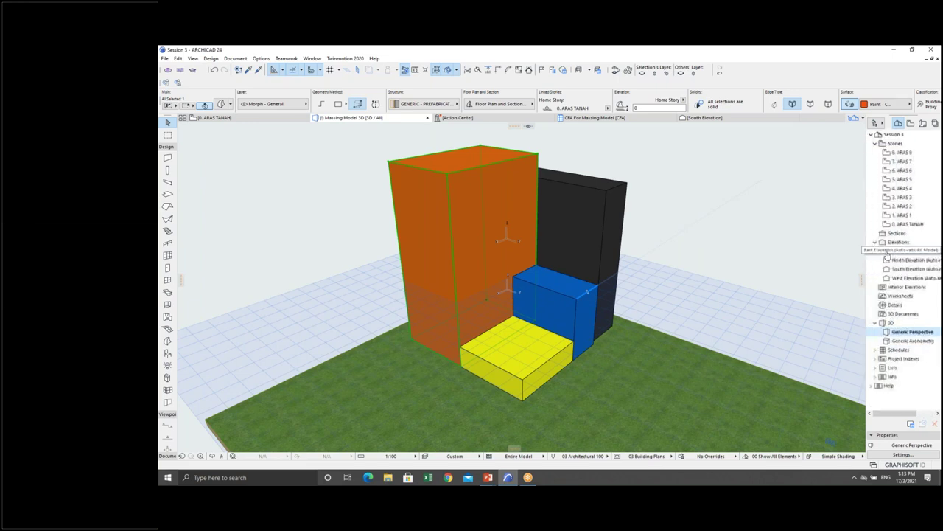
left_click(876, 242)
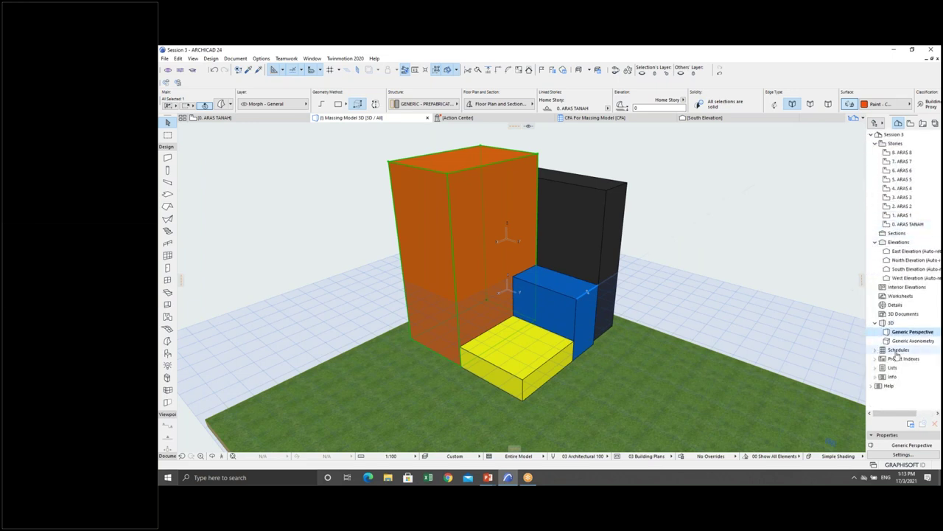
left_click(875, 351)
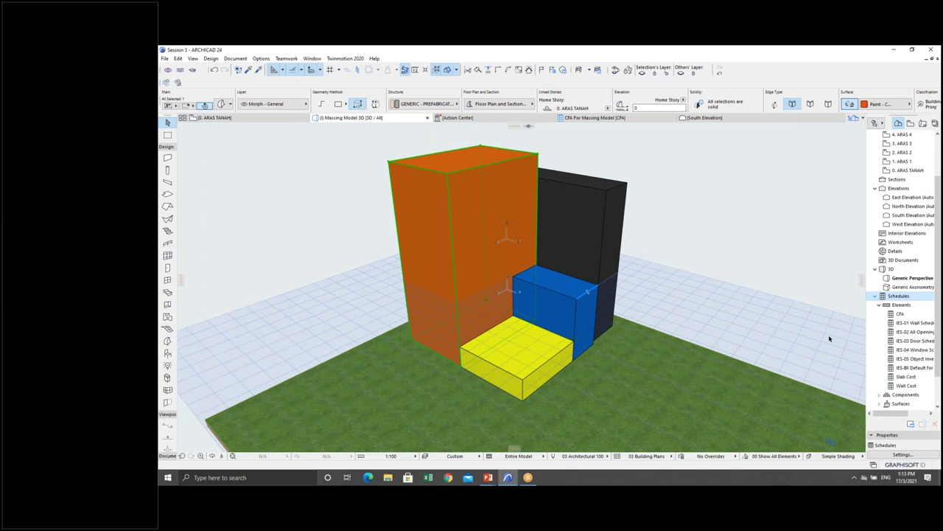
Create a new Elements schedule scheme named CFA 2
right_click(902, 305)
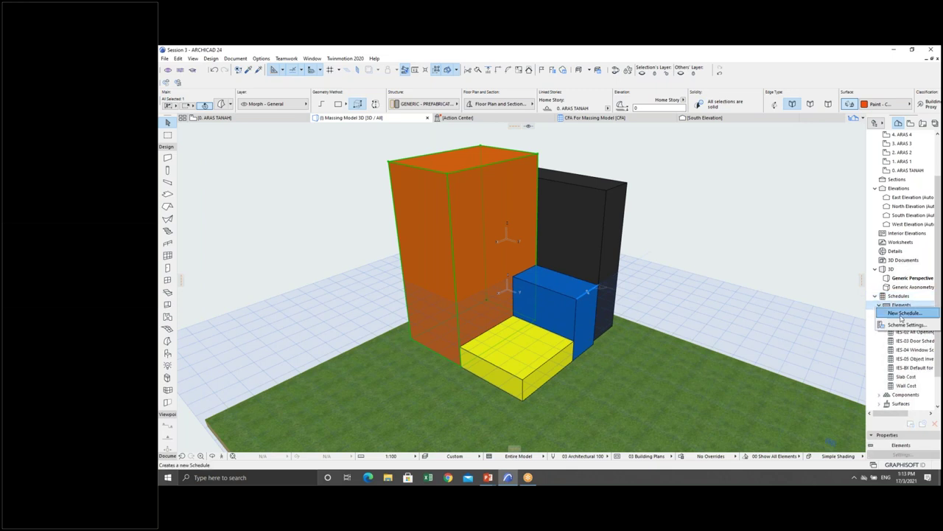
left_click(900, 315)
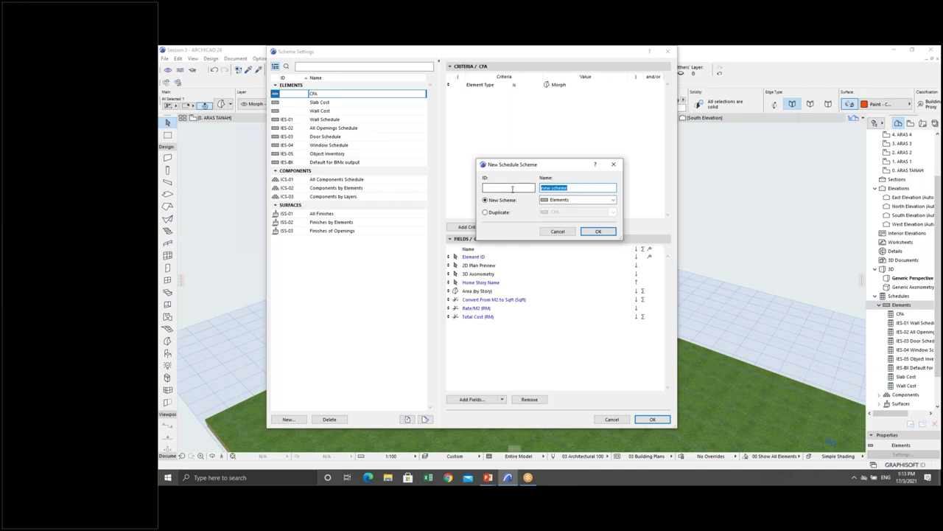
type("CFA")
left_click(606, 233)
left_click(596, 210)
left_click(599, 232)
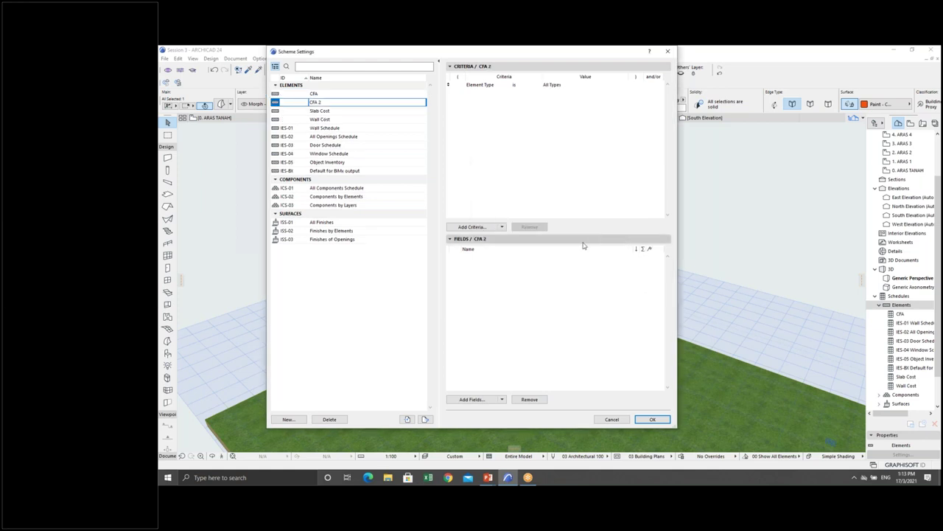
Set the Element Type criterion of the CFA 2 scheme to Morph
left_click(558, 87)
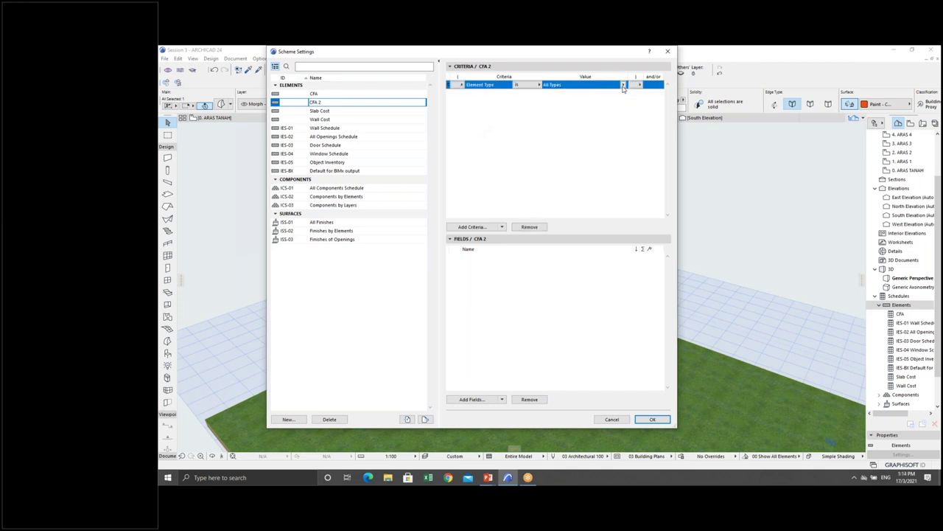
left_click(623, 86)
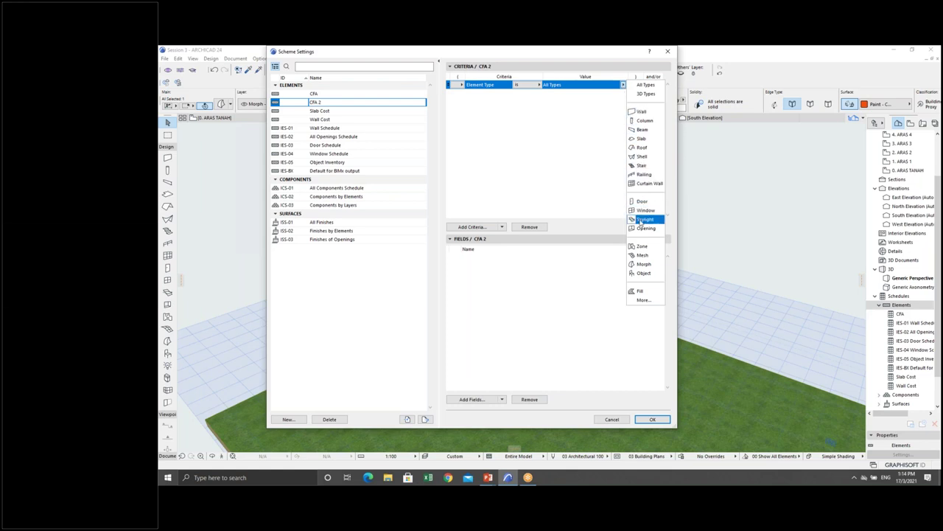
left_click(640, 265)
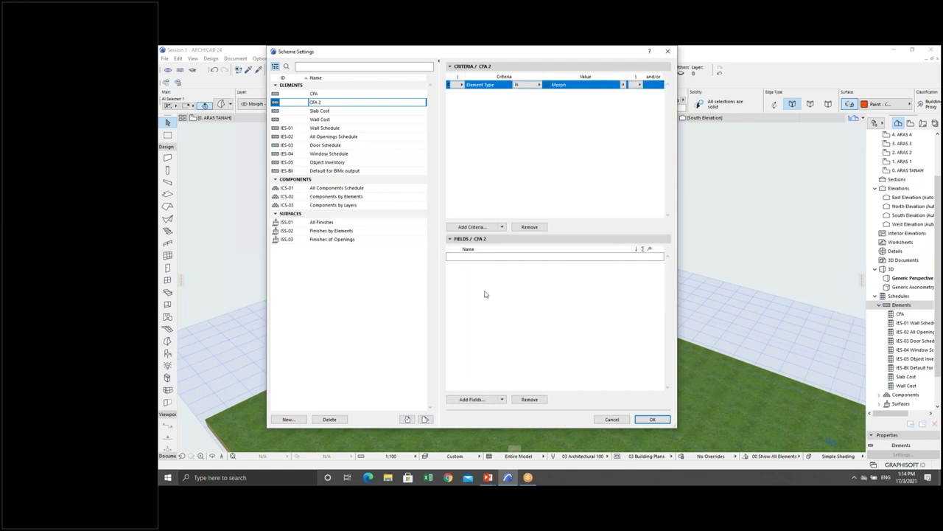
Find the Home Story Name field by searching for "home" and add it to the CFA 2 scheme
left_click(475, 400)
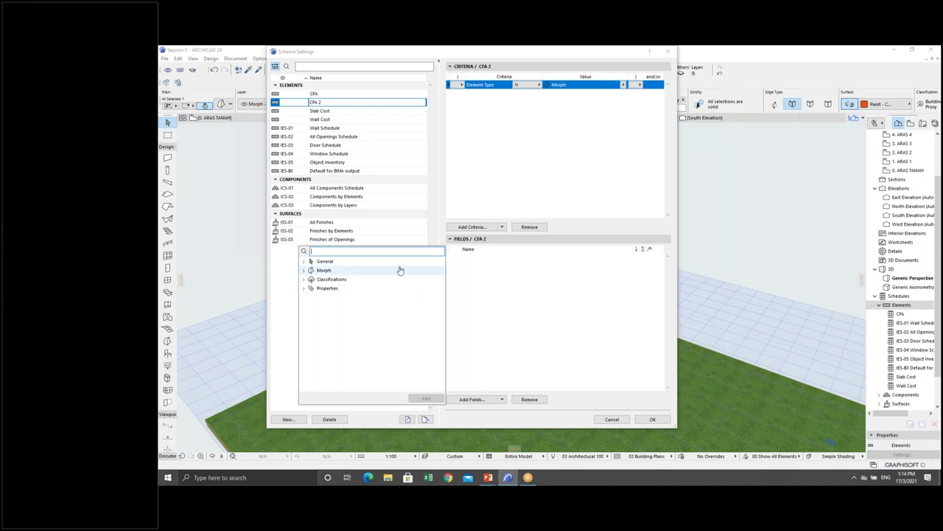
type("home")
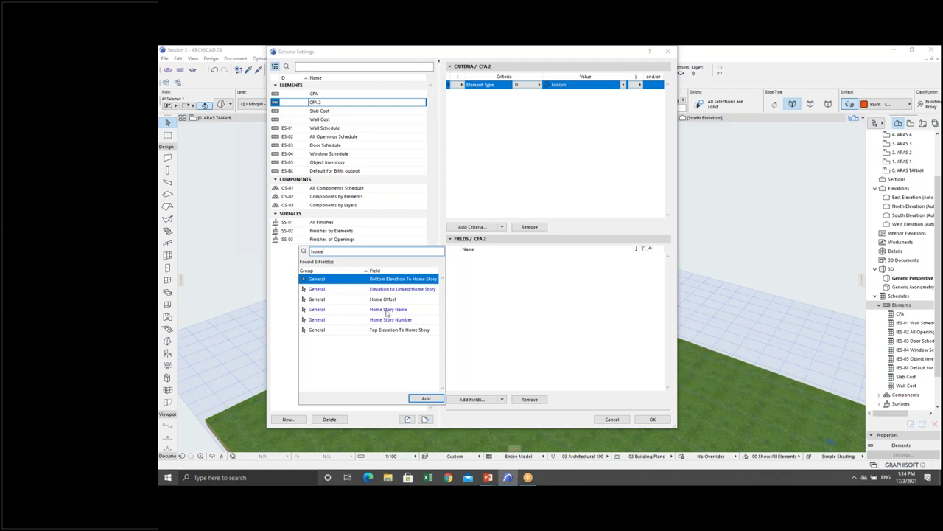
left_click(387, 311)
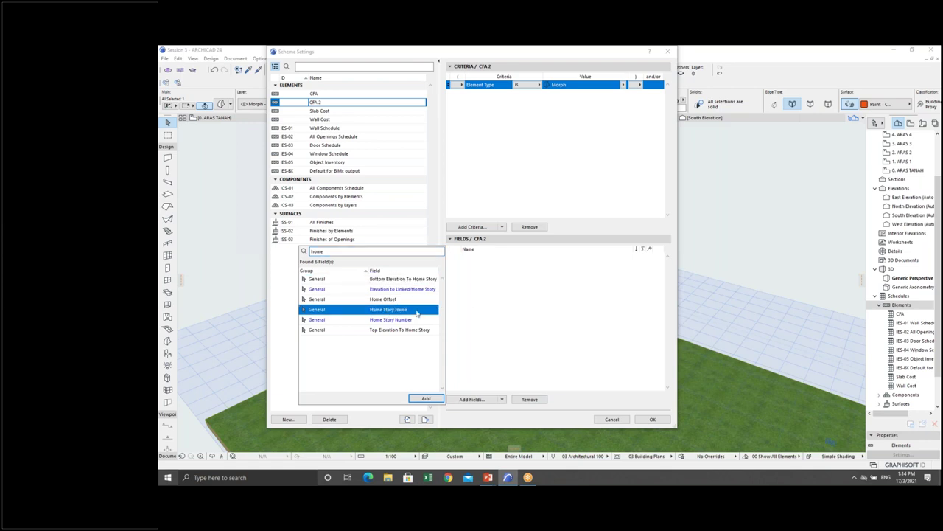
left_click_drag(400, 312, 468, 302)
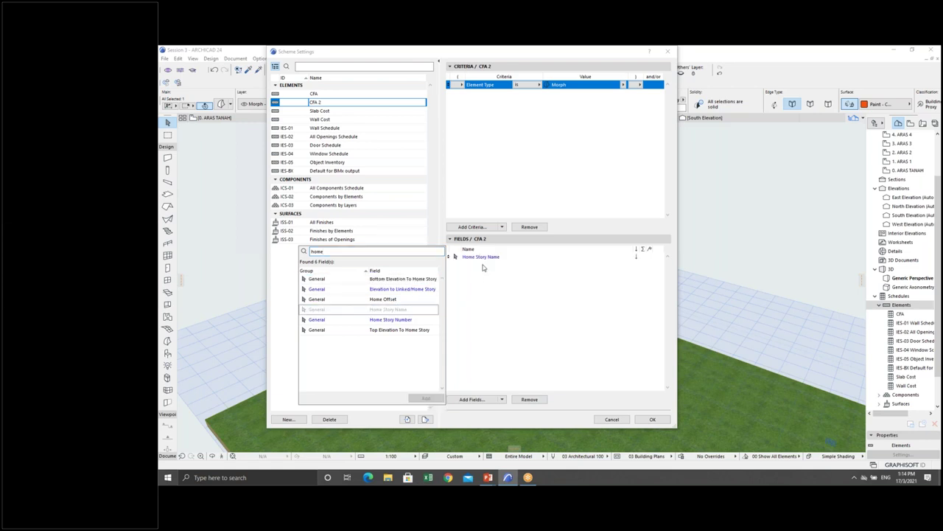
left_click(483, 267)
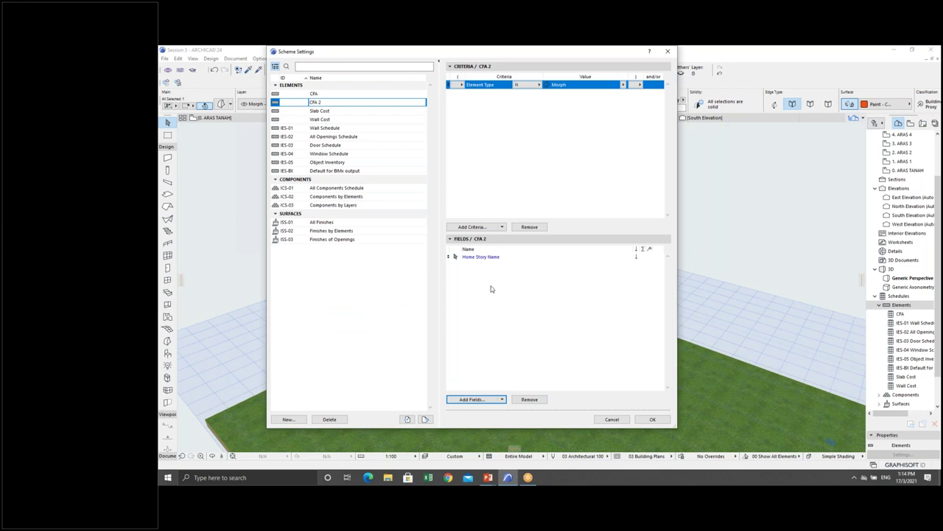
Search the available fields for "by" and add Area (by Story) to the CFA 2 scheme
left_click(470, 399)
left_click(321, 253)
type("by")
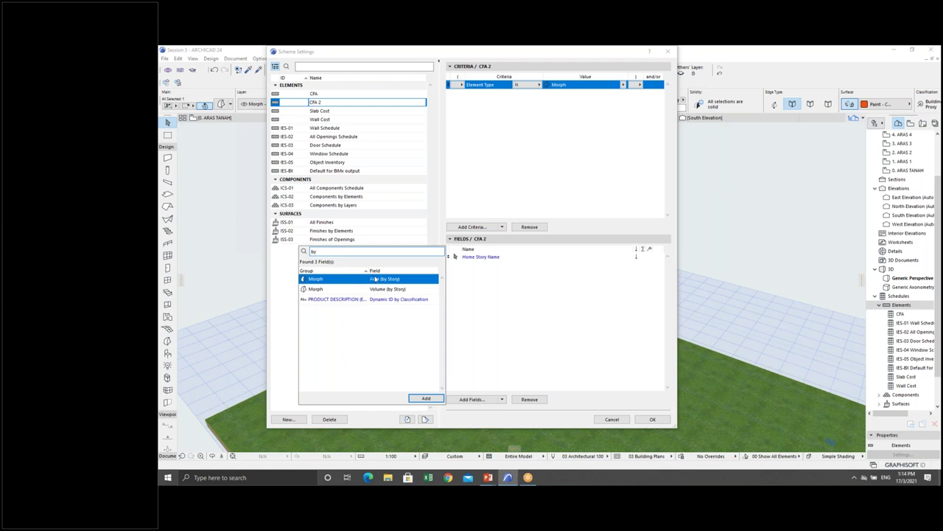
double_click(374, 282)
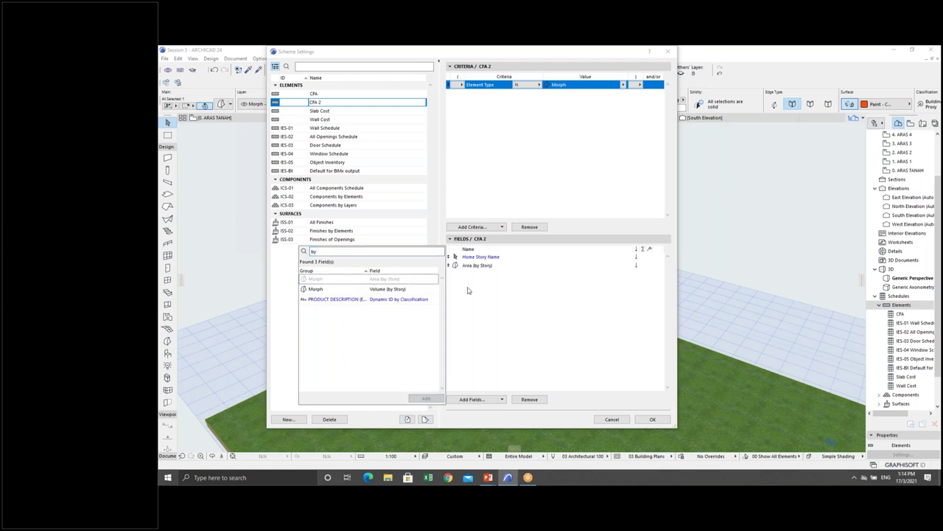
Find the Element ID field by searching for "id", add it to the CFA 2 scheme and place it above Home Story Name
left_click(466, 290)
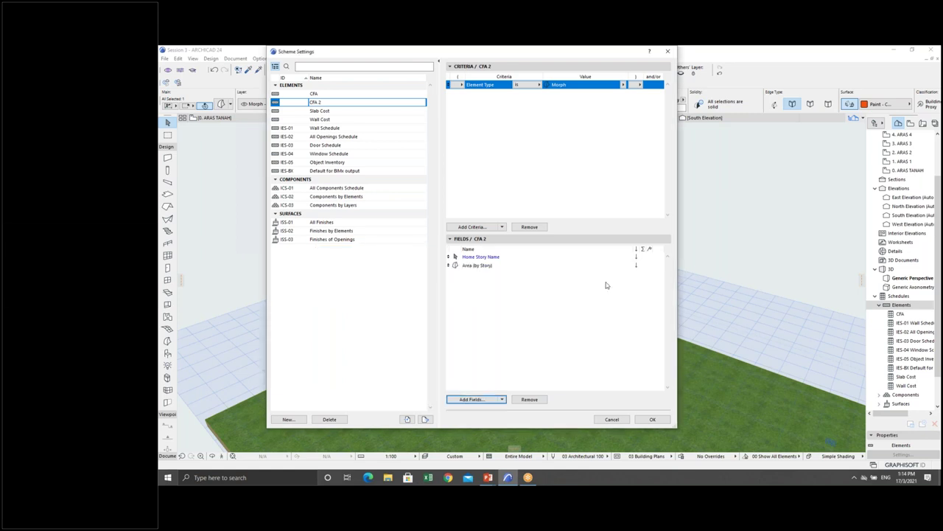
left_click(476, 400)
type("id")
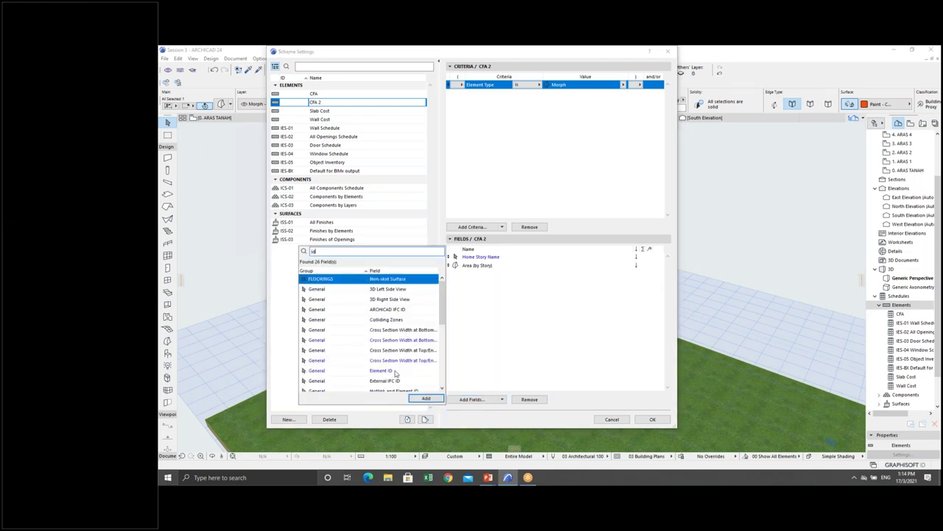
left_click(395, 371)
left_click(426, 398)
left_click(478, 301)
left_click_drag(447, 274, 448, 255)
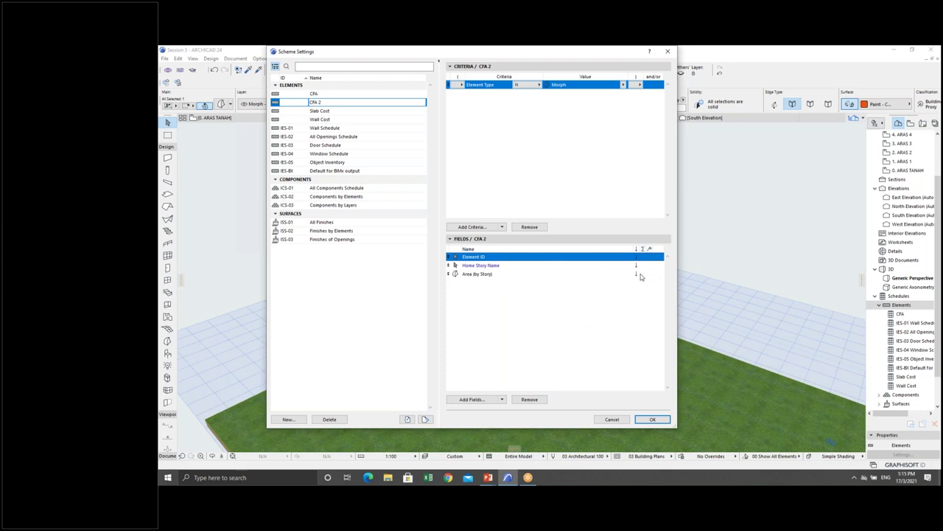
left_click(652, 419)
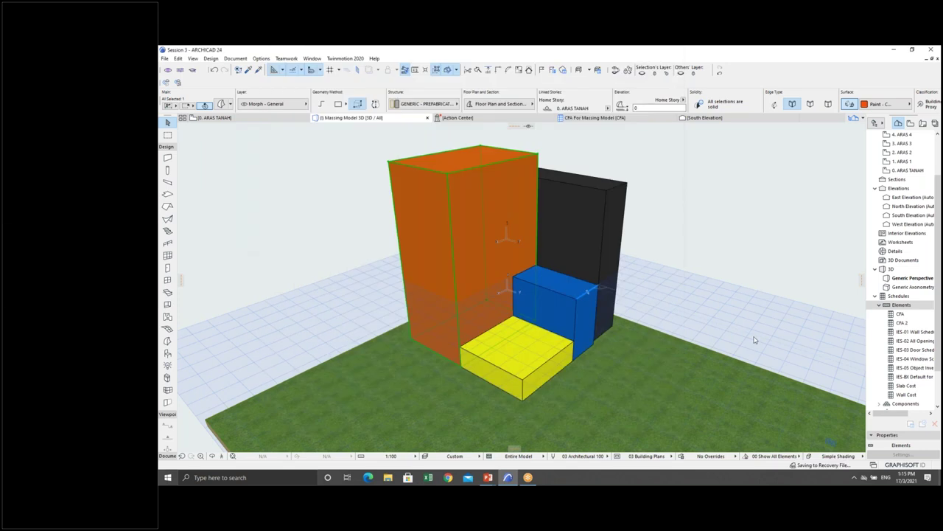
Open the CFA 2 schedule and resize its columns and rows to fit the content
double_click(902, 324)
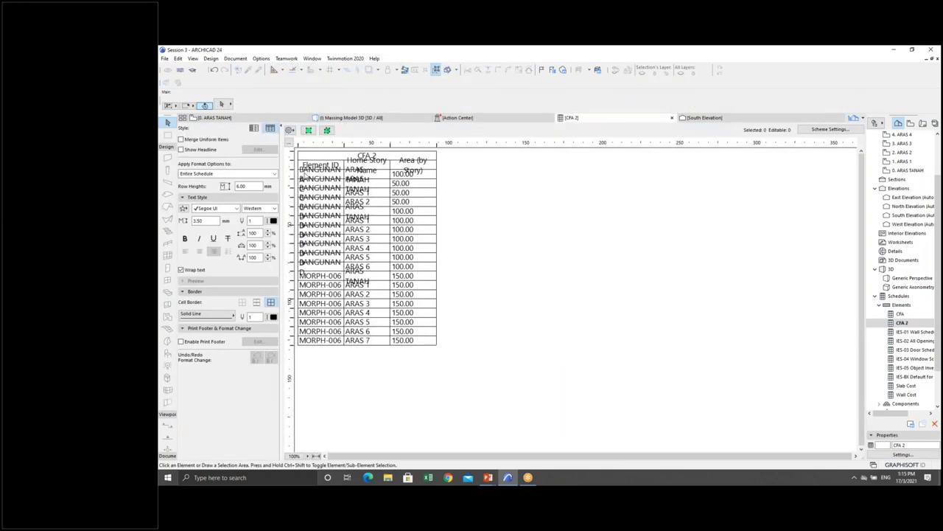
left_click(290, 142)
left_click(537, 203)
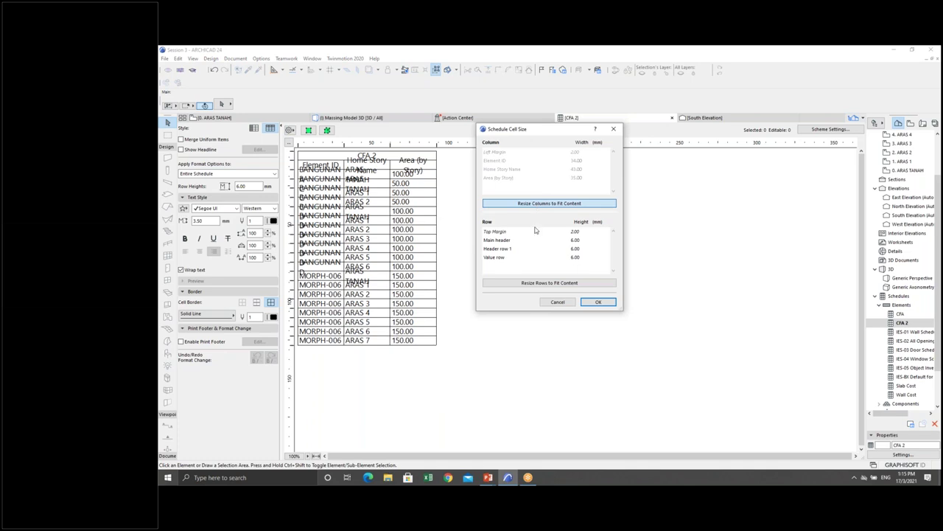
left_click(545, 285)
left_click(598, 302)
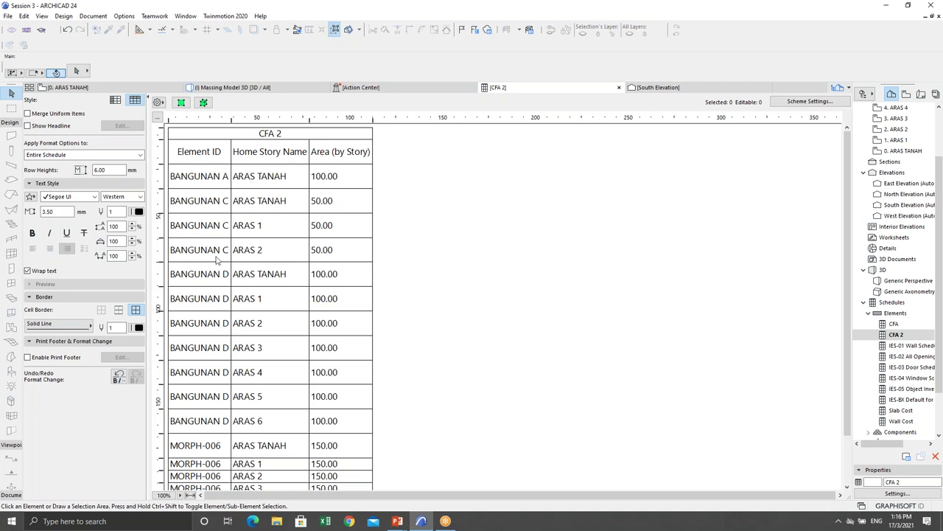
Turn on Show Headline and Merge Uniform Items for the CFA 2 schedule
scroll(231, 305, "down", 2)
scroll(219, 302, "up", 2)
scroll(217, 360, "down", 2)
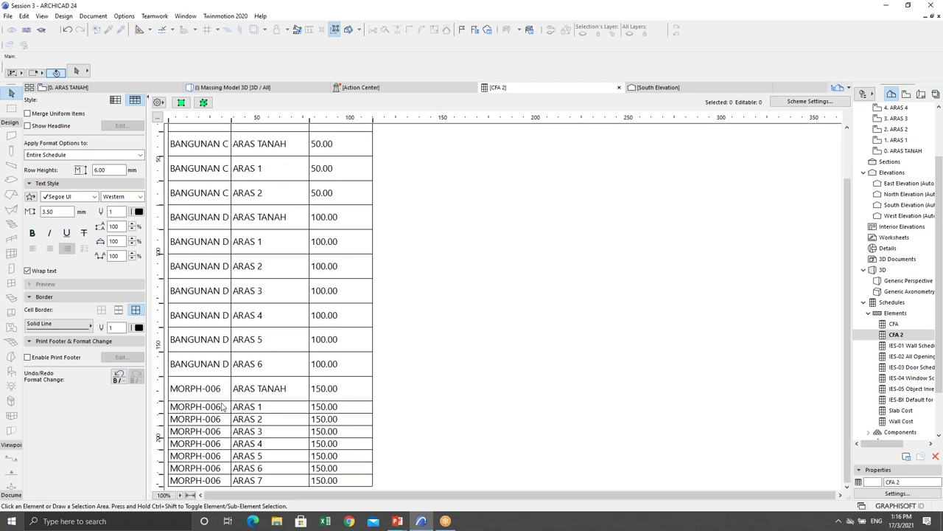
scroll(302, 252, "up", 2)
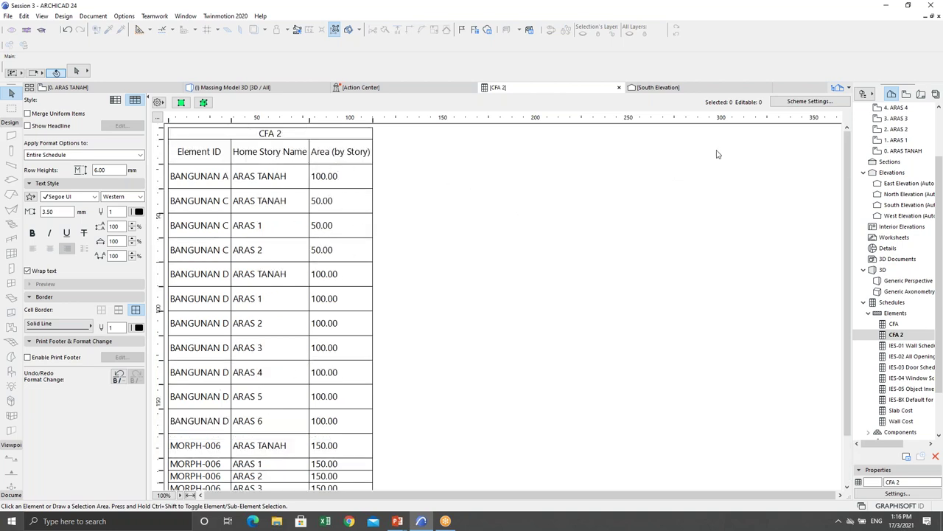
left_click(27, 126)
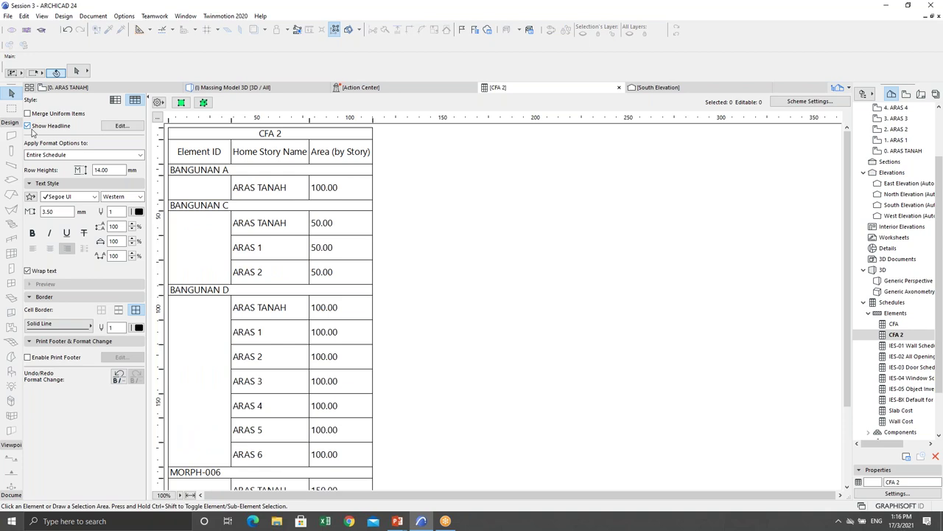
left_click(28, 114)
scroll(370, 261, "down", 3)
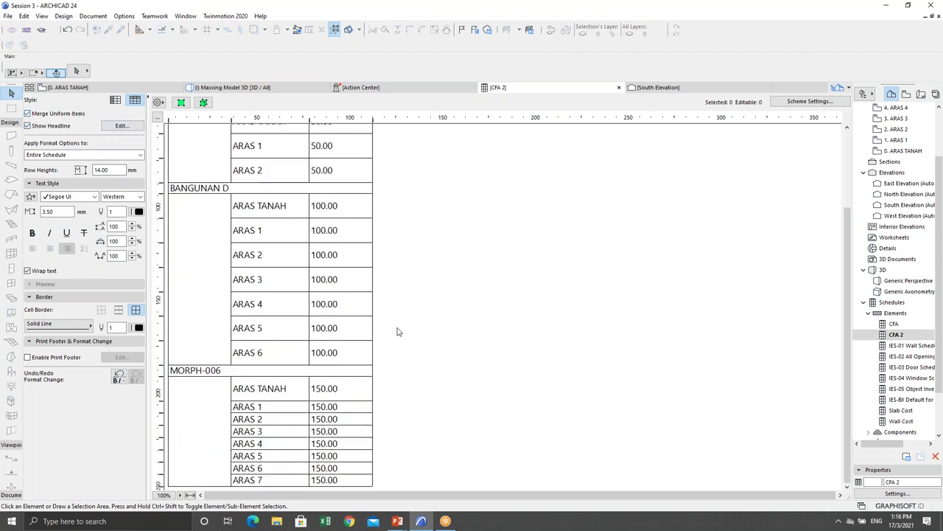
scroll(256, 264, "up", 3)
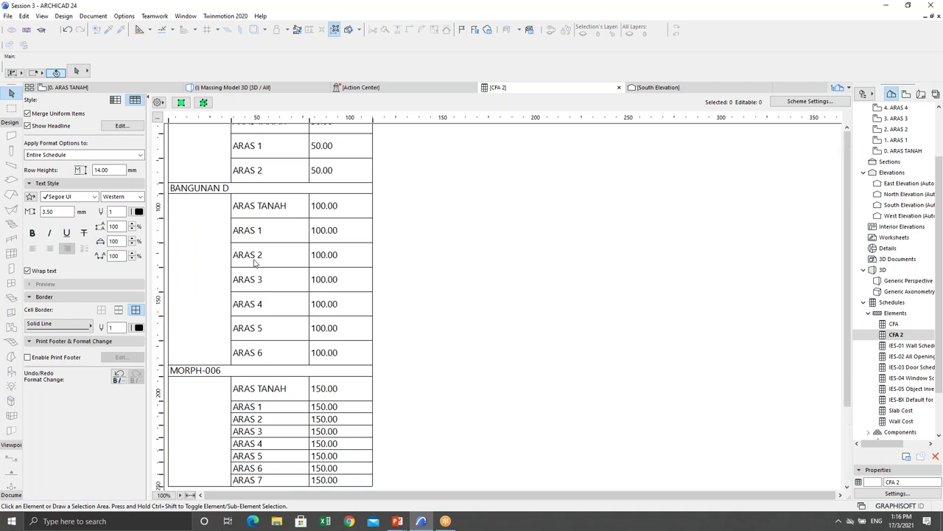
scroll(250, 369, "down", 3)
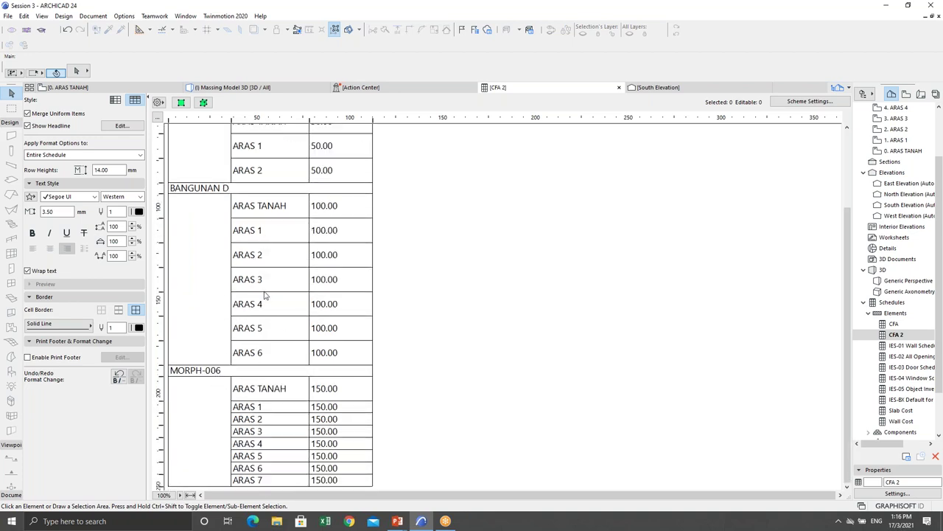
scroll(265, 299, "up", 3)
Find the 3D Axonometry field by searching for "axo" and add it to the CFA 2 scheme between Element ID and Home Story Name
left_click(810, 101)
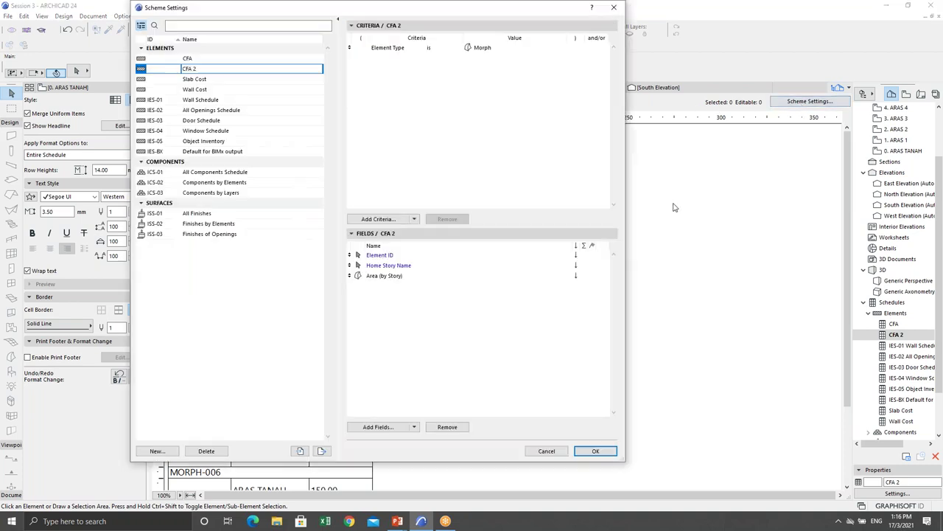
left_click(387, 429)
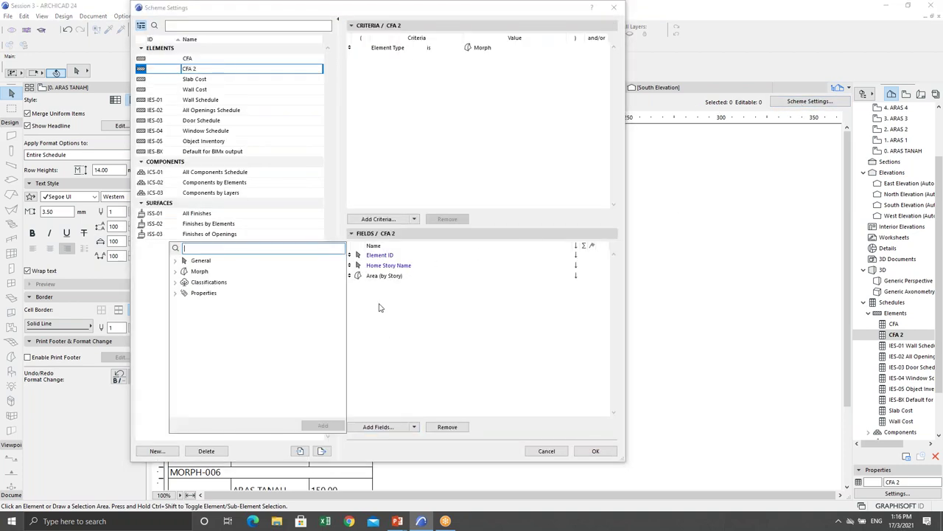
type("ano")
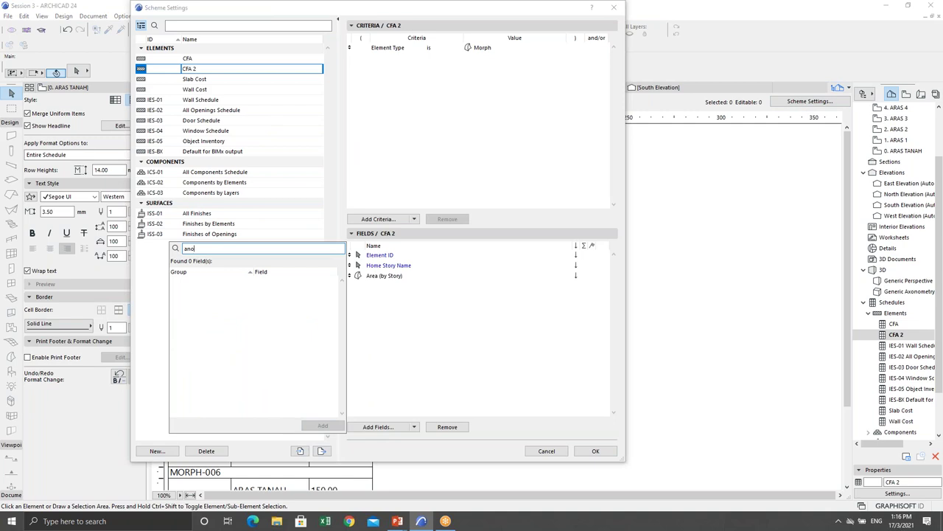
key("BackSpace")
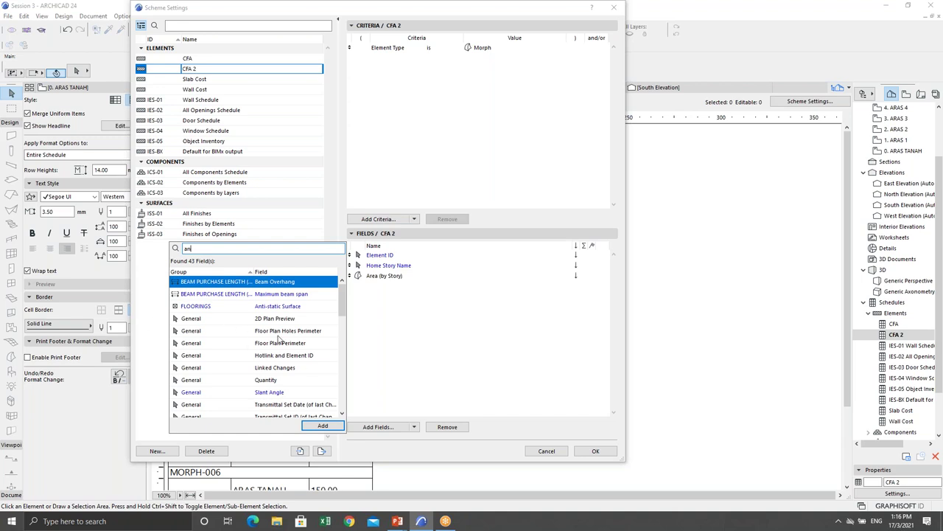
key("BackSpace")
type("xo")
double_click(264, 285)
left_click(402, 361)
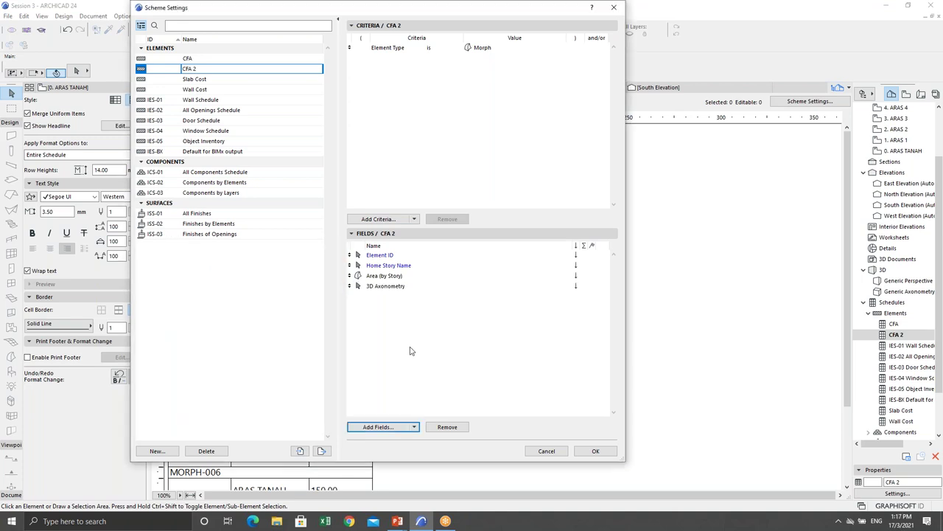
left_click_drag(350, 285, 373, 265)
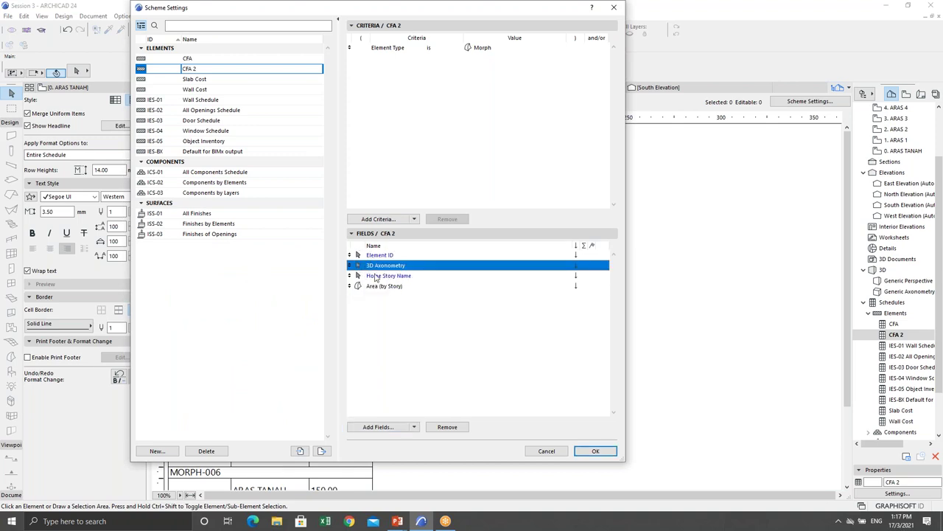
left_click(594, 451)
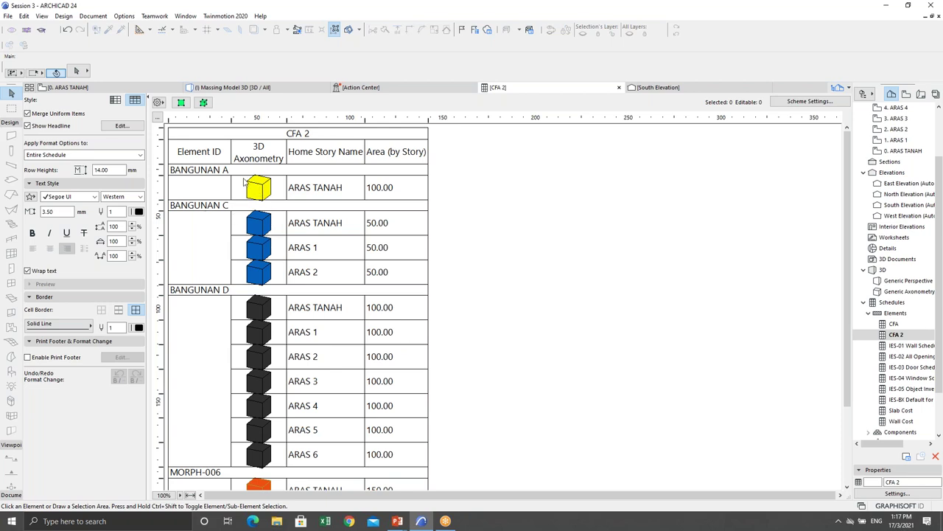
Enable the sum for the Area (by Story) field in the CFA 2 scheme settings
scroll(345, 337, "down", 2)
scroll(346, 362, "up", 2)
scroll(324, 309, "down", 2)
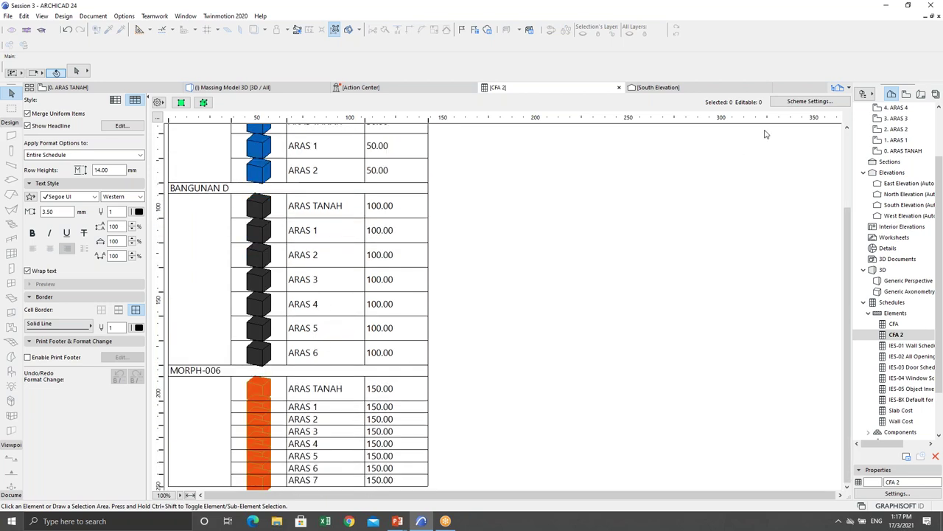
left_click(810, 101)
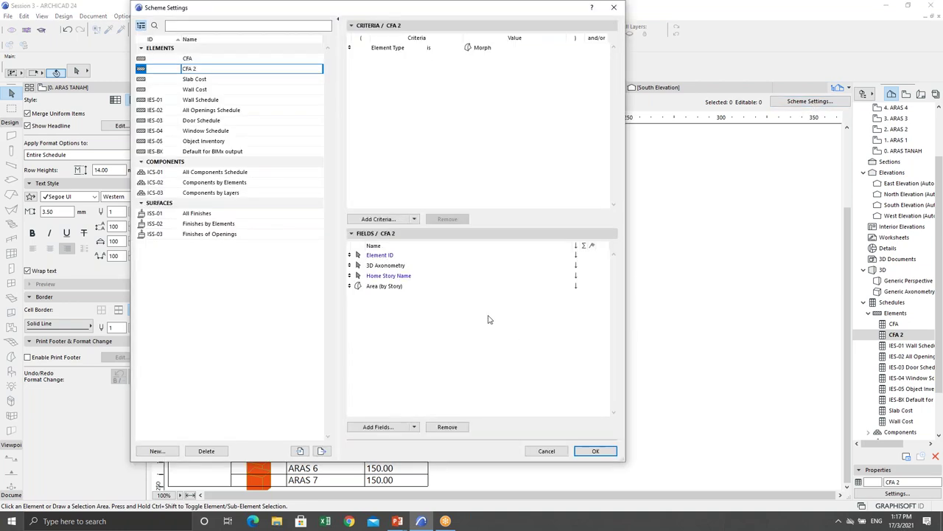
left_click(389, 287)
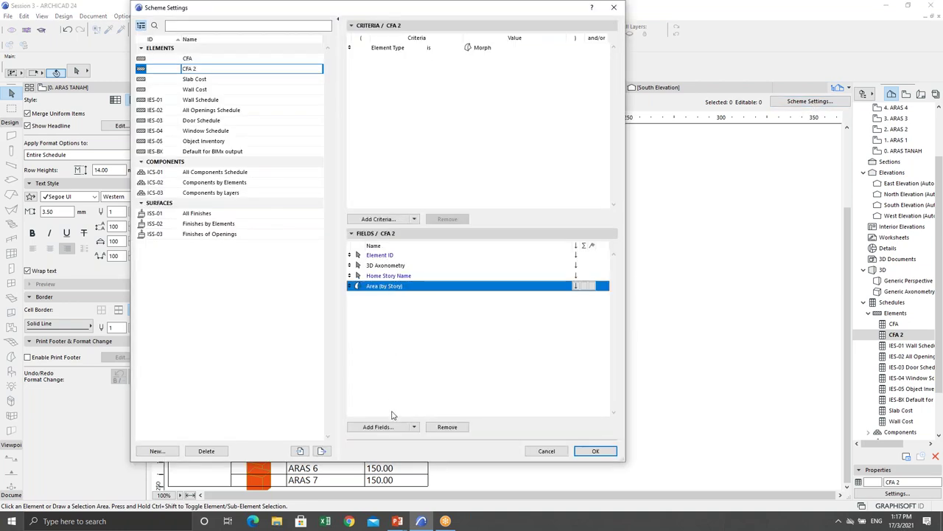
left_click(584, 285)
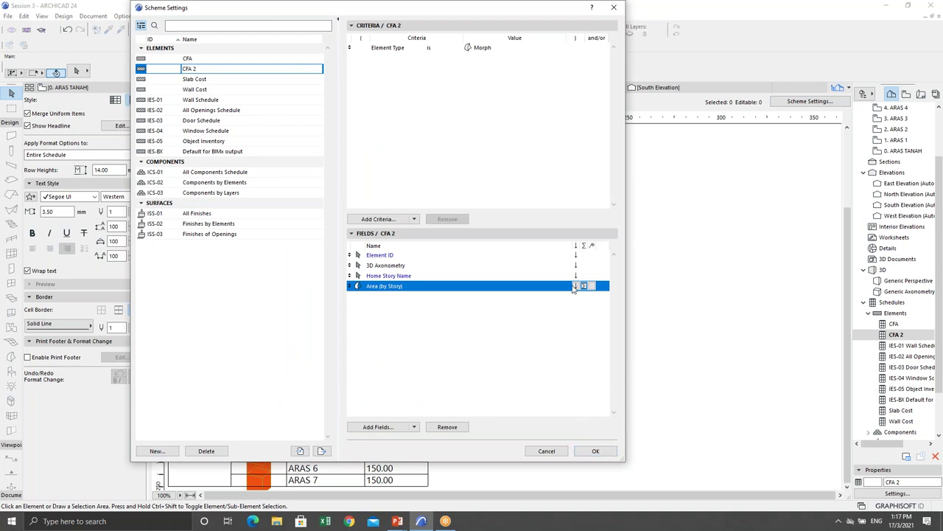
Reverse the Home Story Name sort order so the highest story comes first, keep Element ID ascending, and apply the scheme
left_click(440, 256)
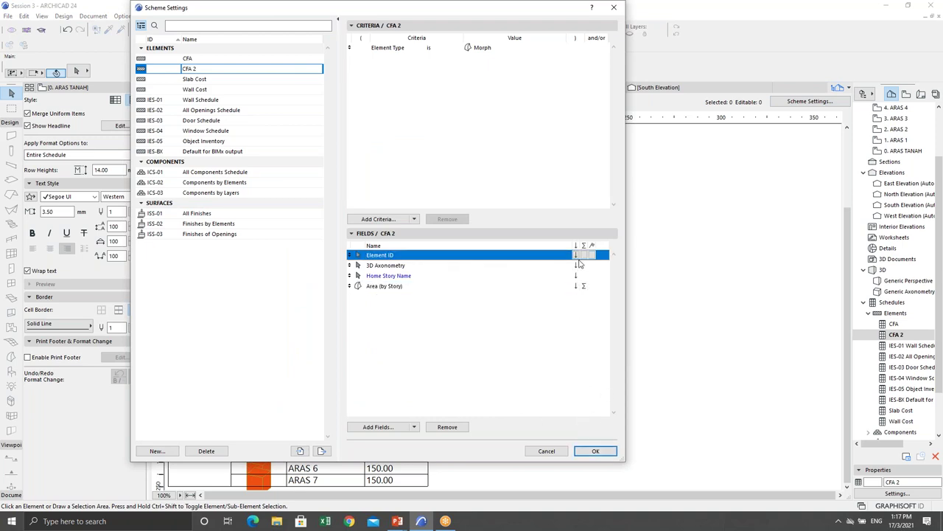
left_click(441, 275)
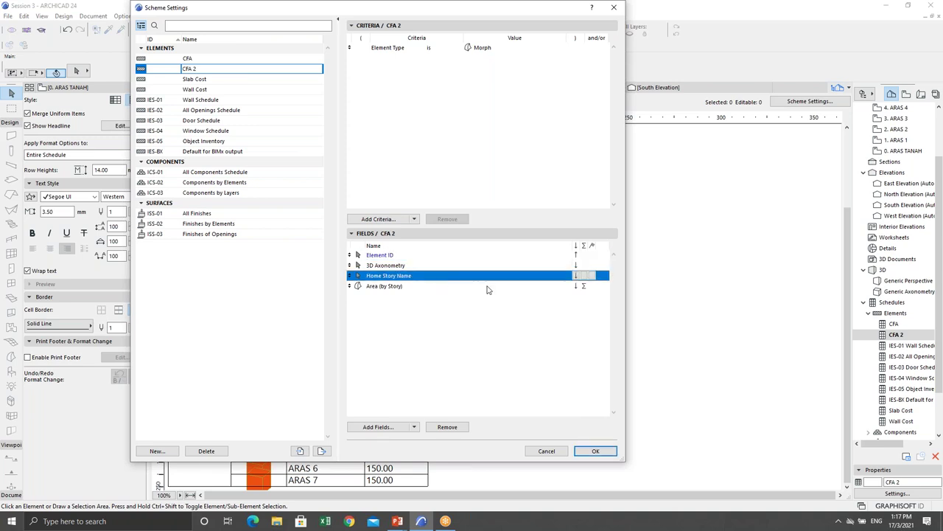
left_click(577, 256)
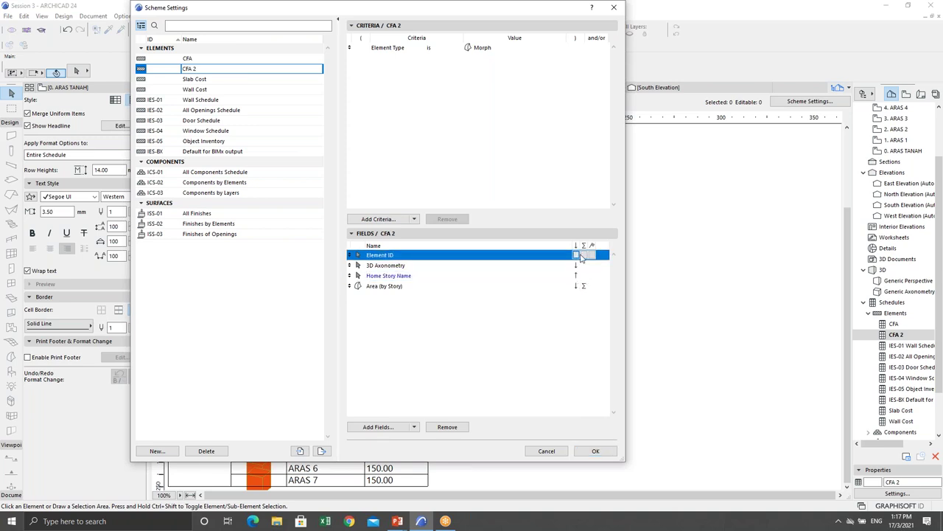
left_click(599, 451)
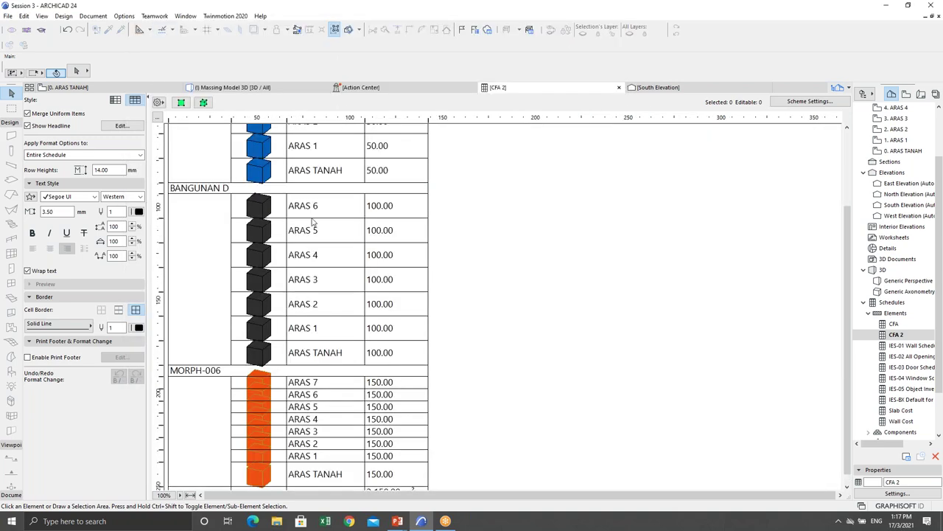
Refit the CFA 2 schedule's column widths and row heights to the content and review the whole table down to the area total
scroll(314, 220, "up", 3)
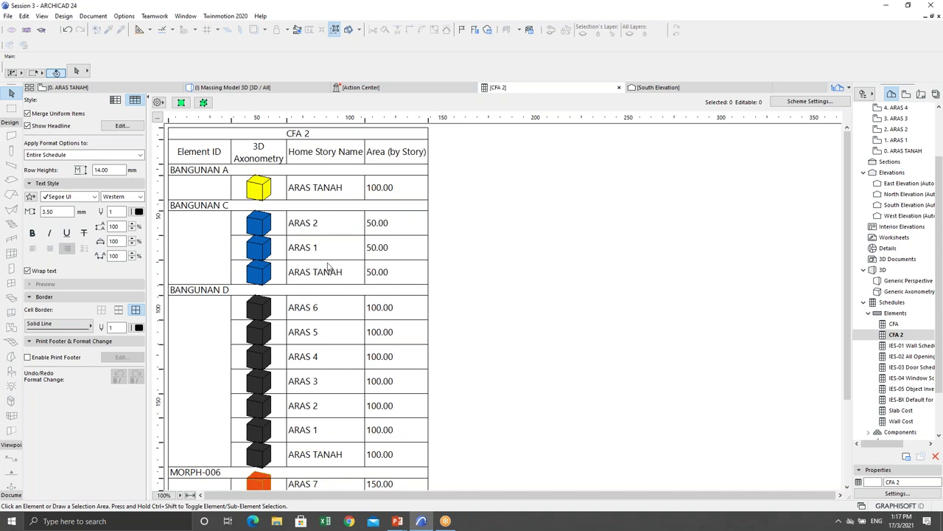
scroll(309, 332, "down", 3)
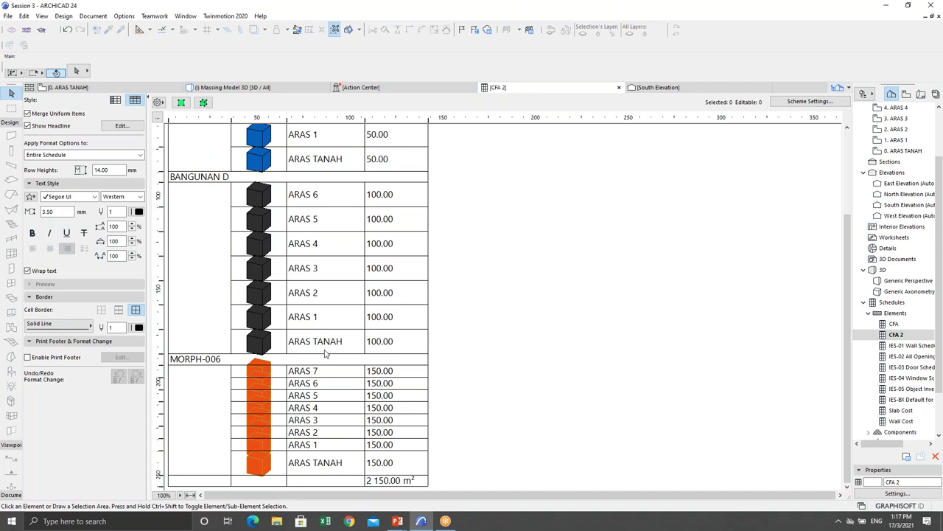
scroll(344, 302, "up", 3)
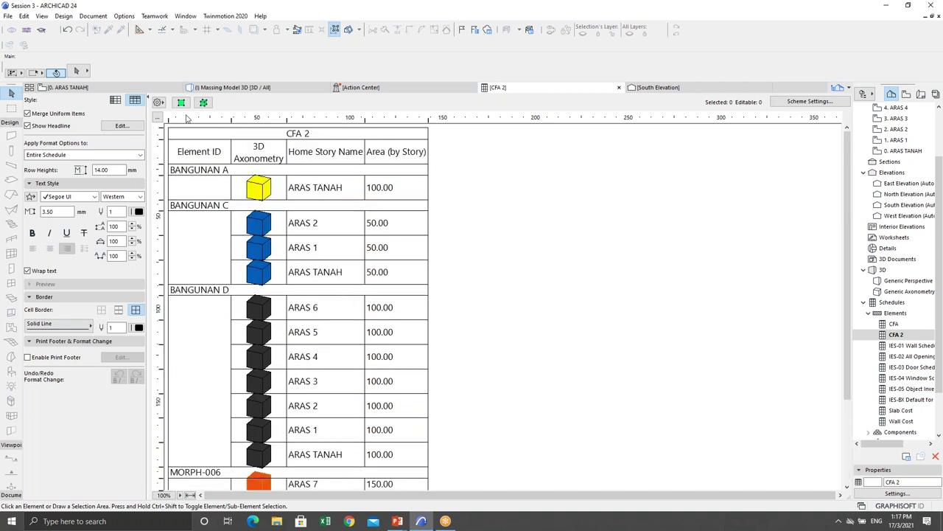
left_click(158, 118)
left_click(470, 190)
left_click(487, 288)
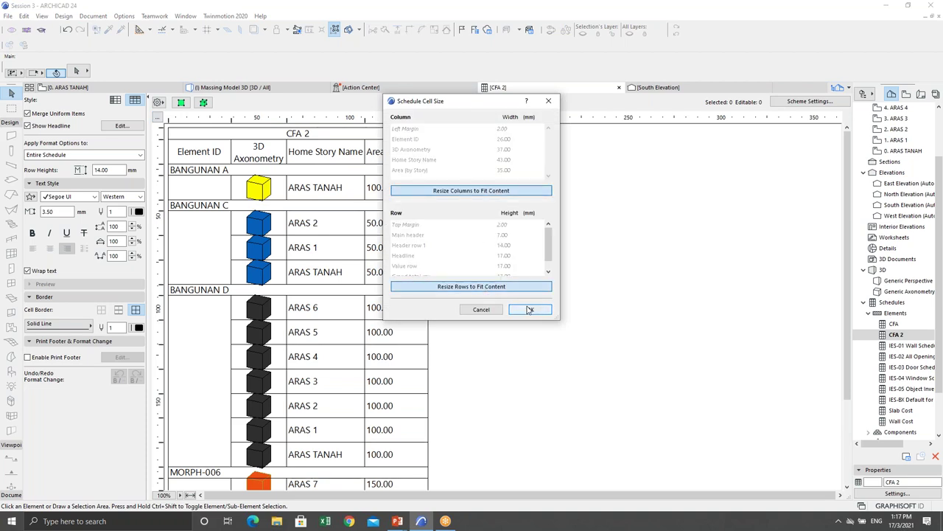
left_click(529, 309)
scroll(417, 265, "down", 5)
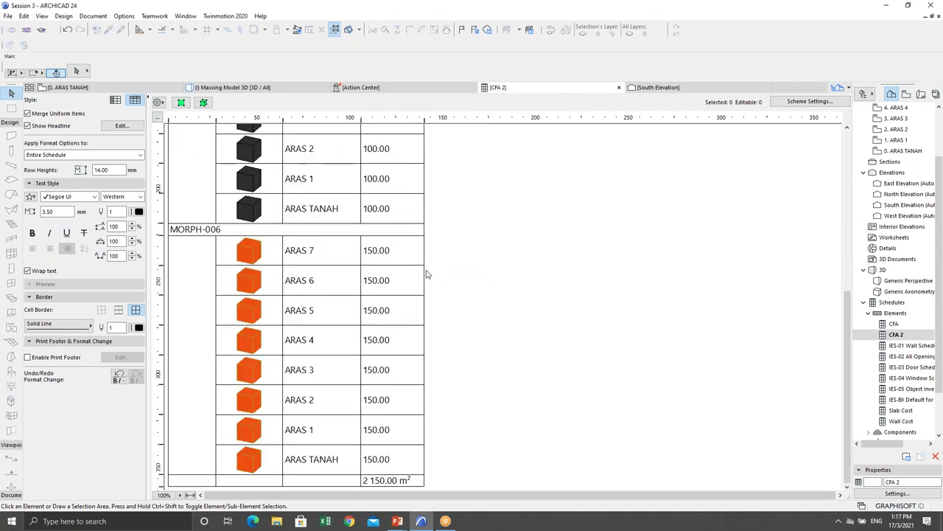
scroll(432, 283, "up", 10)
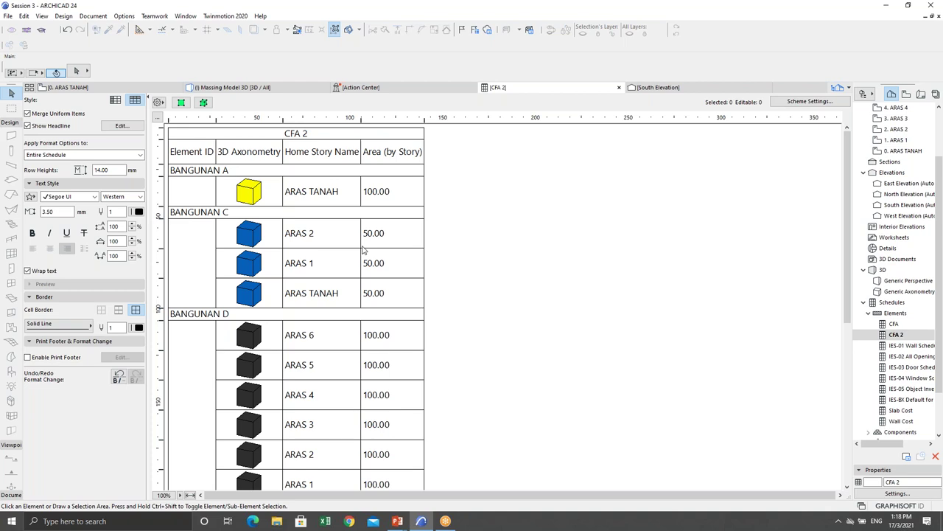
scroll(366, 273, "down", 5)
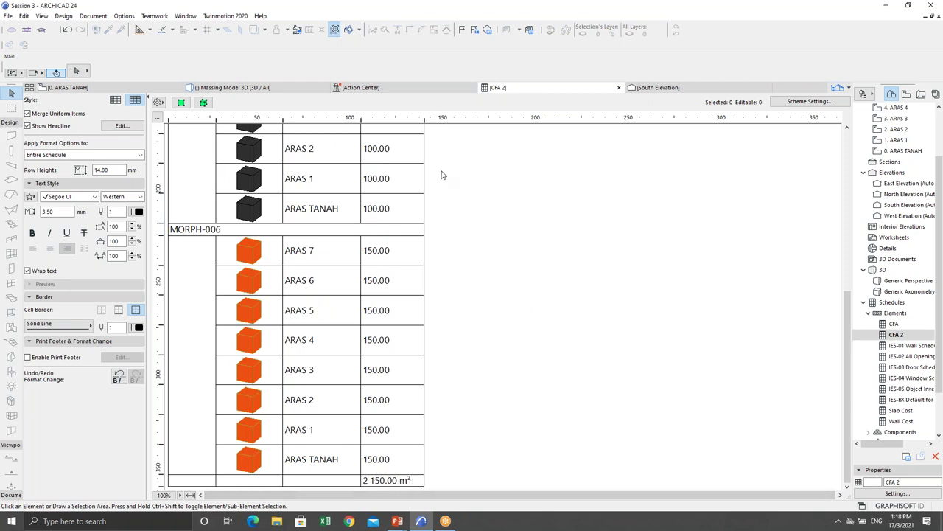
In the Massing Model 3D view, extrude the blue morph's top face upward to the ARAS 5 level
left_click(254, 90)
key("Escape")
scroll(528, 349, "down", 2)
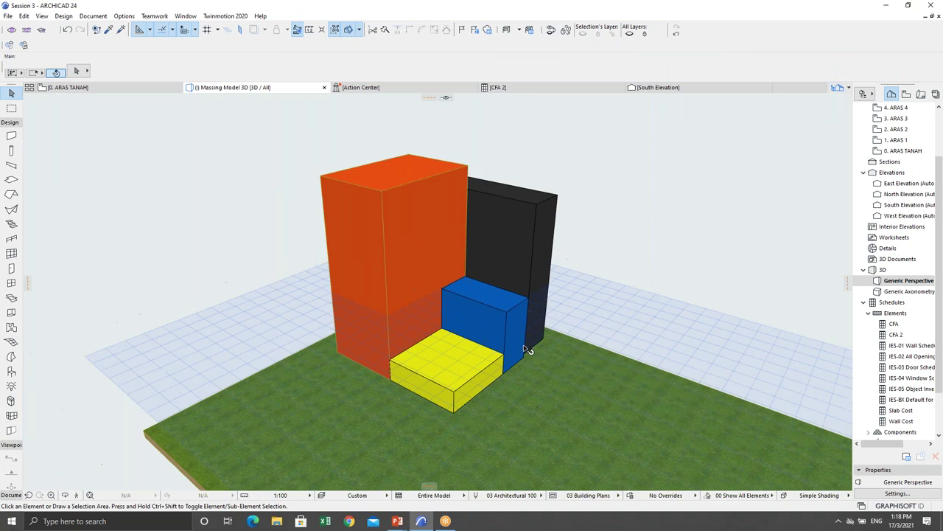
middle_click_drag(528, 349, 508, 357, "shift")
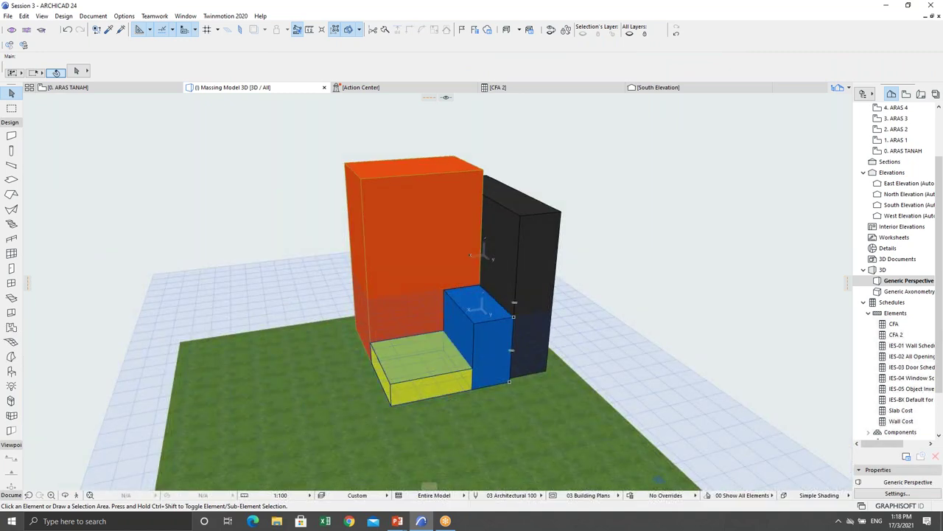
scroll(475, 313, "up", 4)
left_click(433, 293)
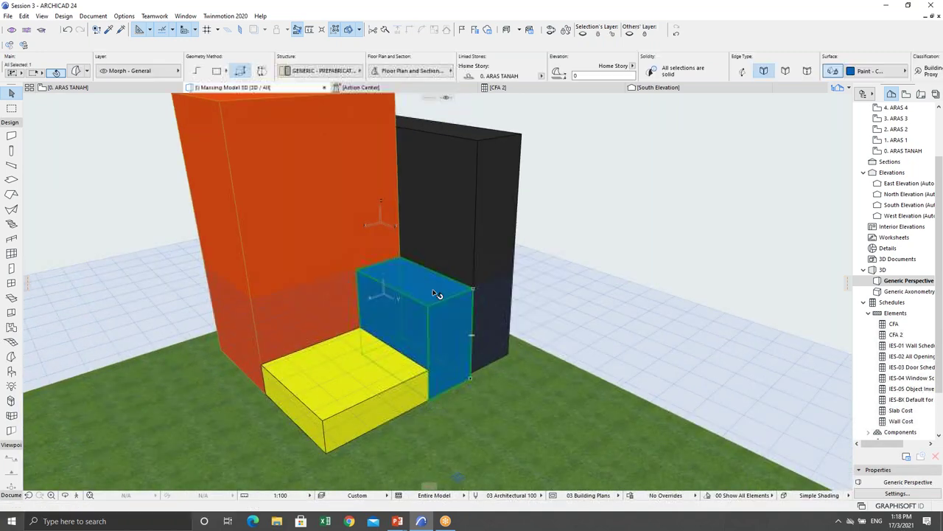
left_click(434, 293)
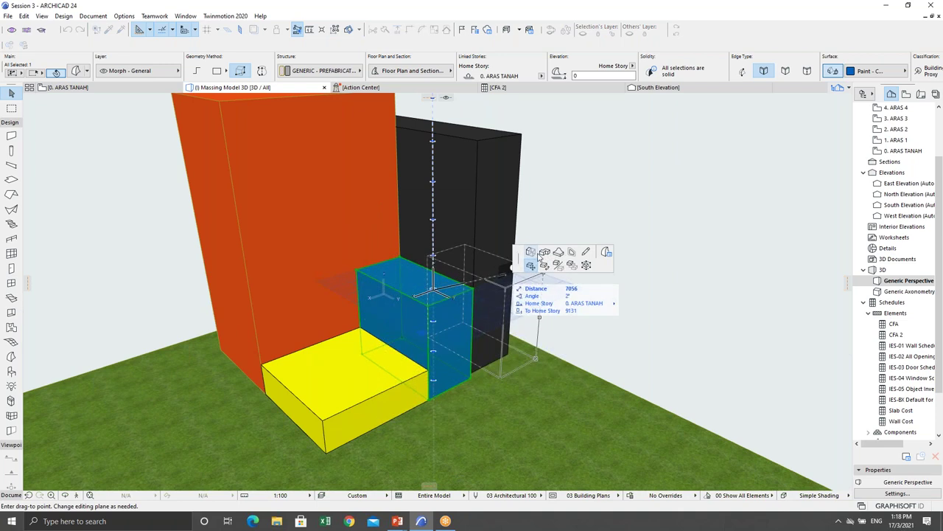
left_click(531, 254)
middle_click_drag(432, 292, 469, 274)
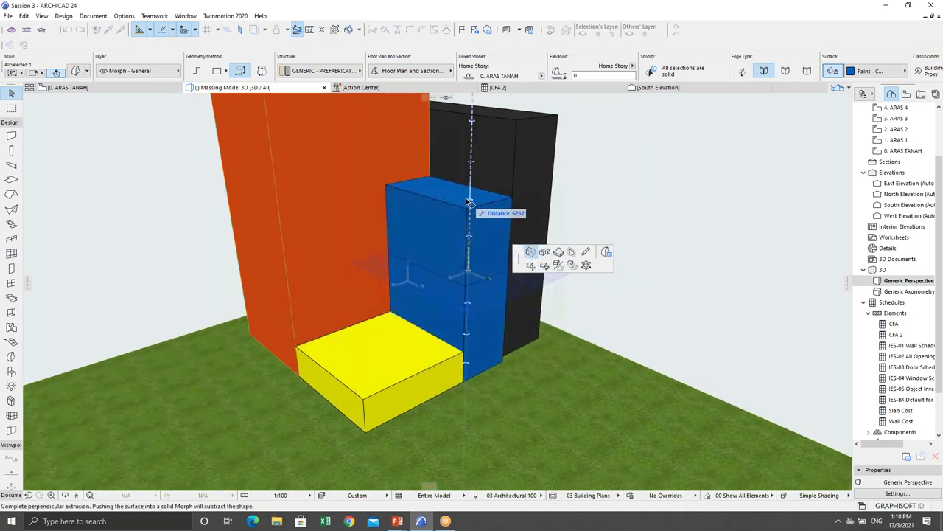
left_click(472, 202)
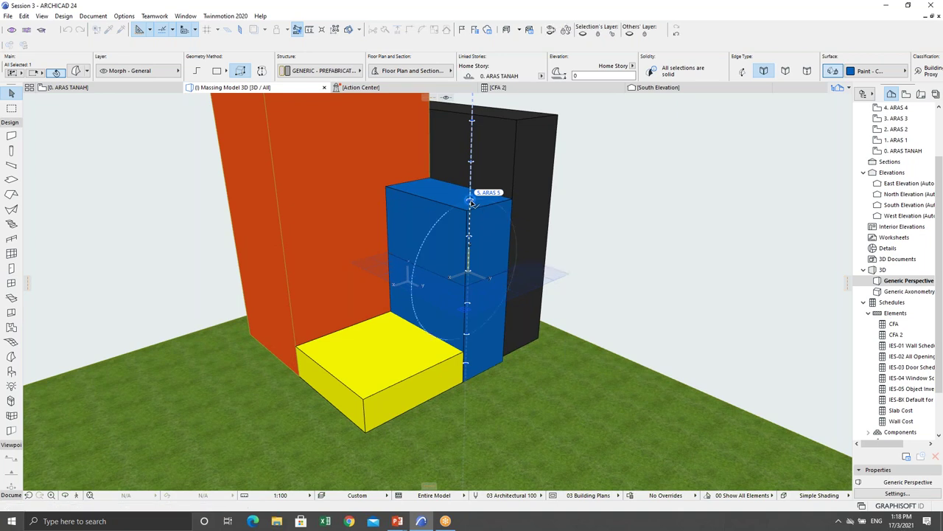
Curve the orange morph's outer bottom edge outward into an arc with a radius of about 5226 mm
scroll(459, 291, "down", 2)
middle_click_drag(458, 291, 421, 375, "shift")
left_click(398, 367)
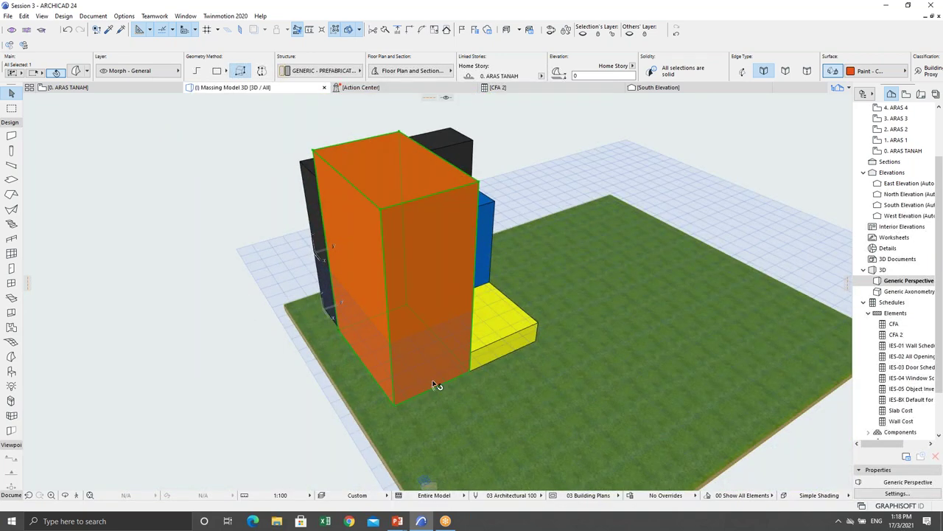
left_click(433, 387)
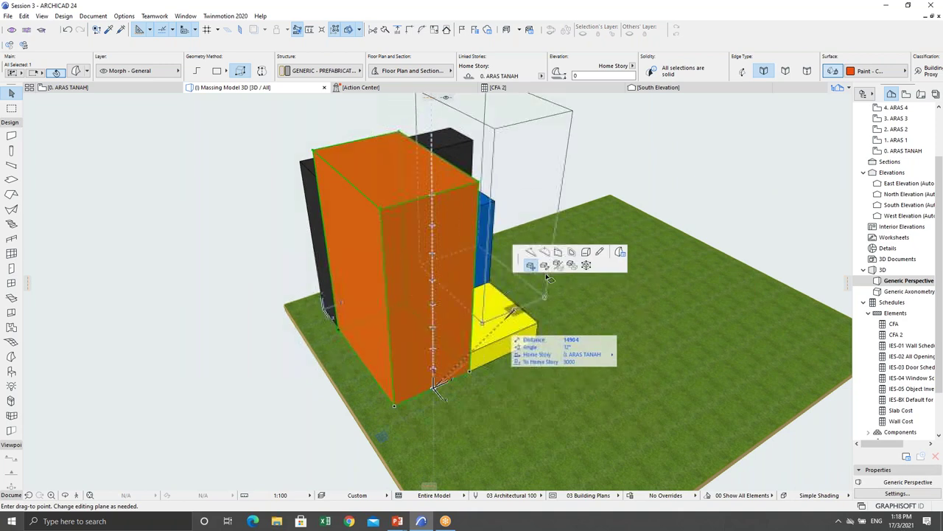
left_click(544, 251)
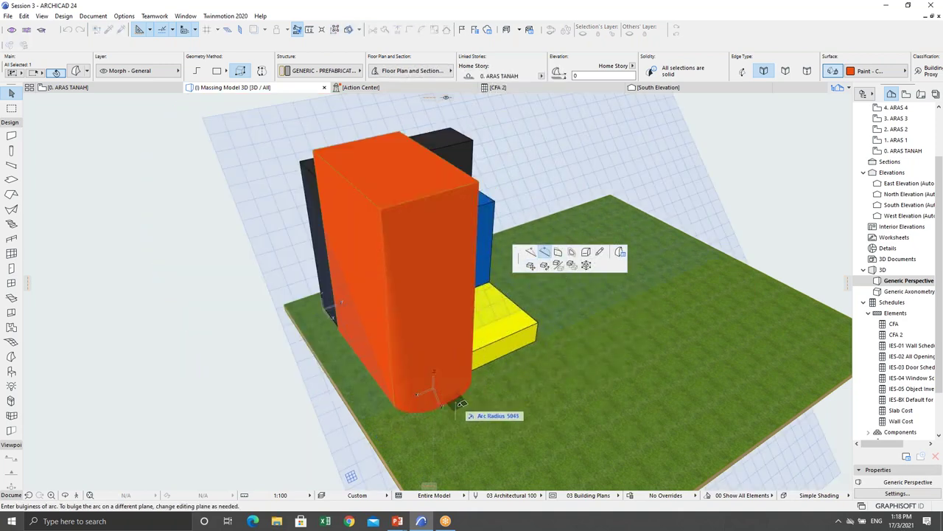
middle_click_drag(462, 410, 466, 404, "shift")
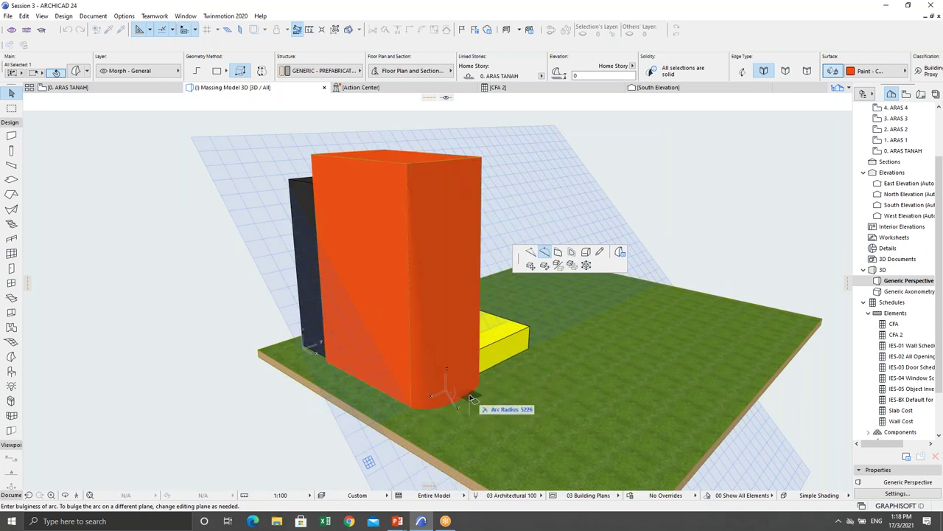
left_click(470, 399)
Curve the orange morph's top edge outward above the curved bottom edge, and deselect the morph
middle_click_drag(440, 238, 421, 290, "shift")
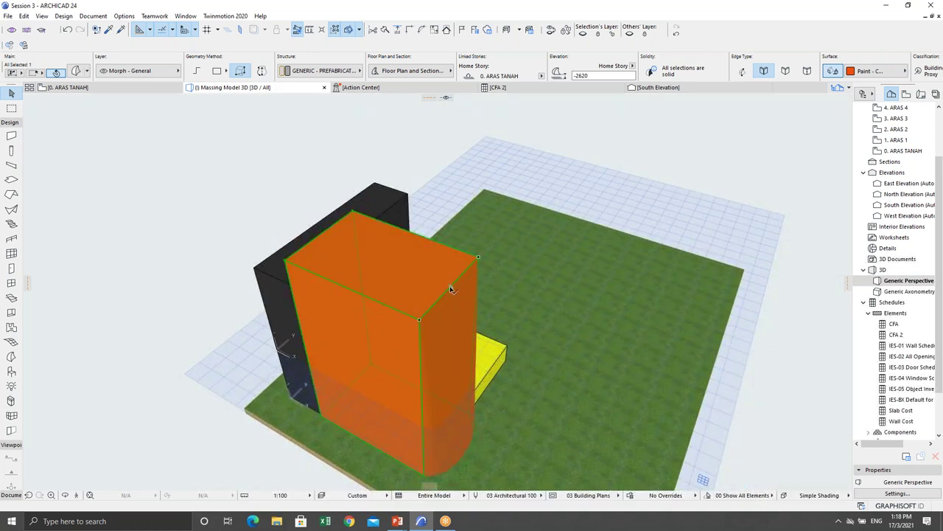
left_click(458, 303)
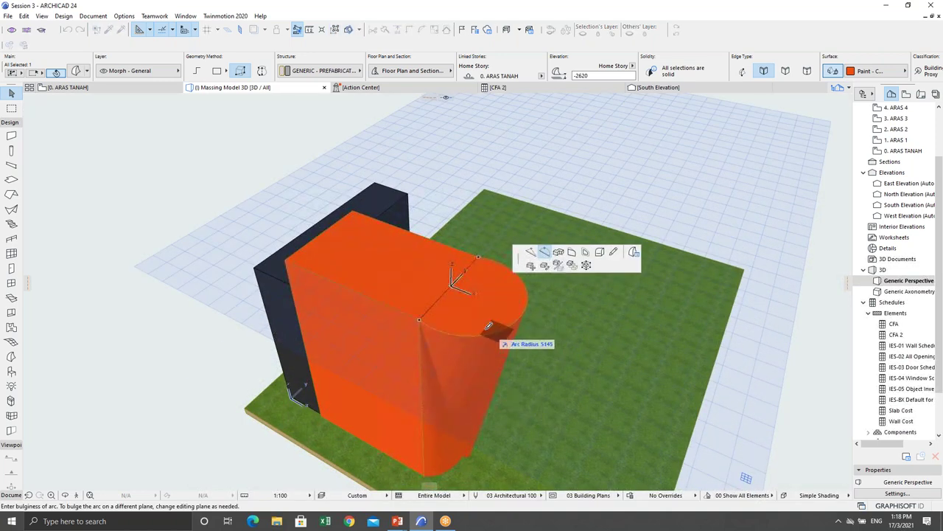
left_click(456, 306)
middle_click_drag(456, 306, 482, 304, "shift")
key("Escape")
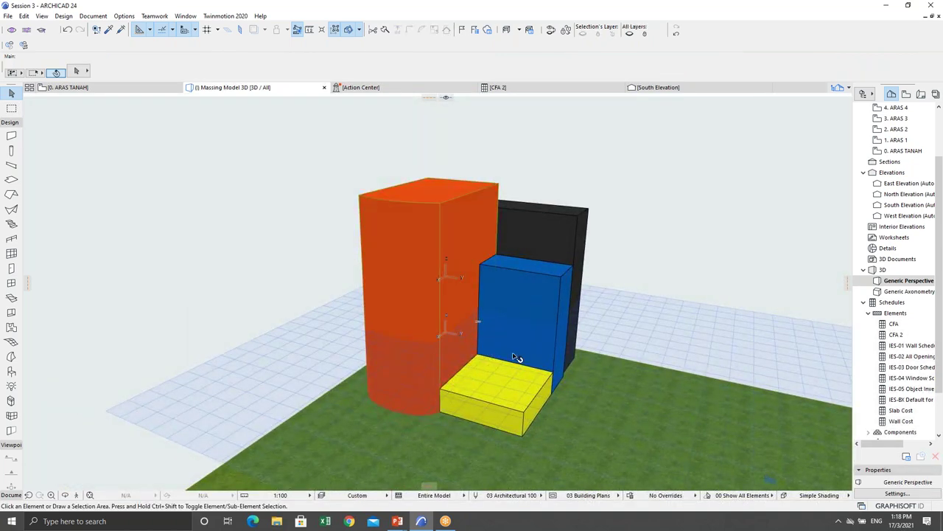
Extrude the yellow morph's outer side face outward by 5000 mm and deselect the morph
middle_click_drag(496, 372, 472, 368)
left_click(472, 394)
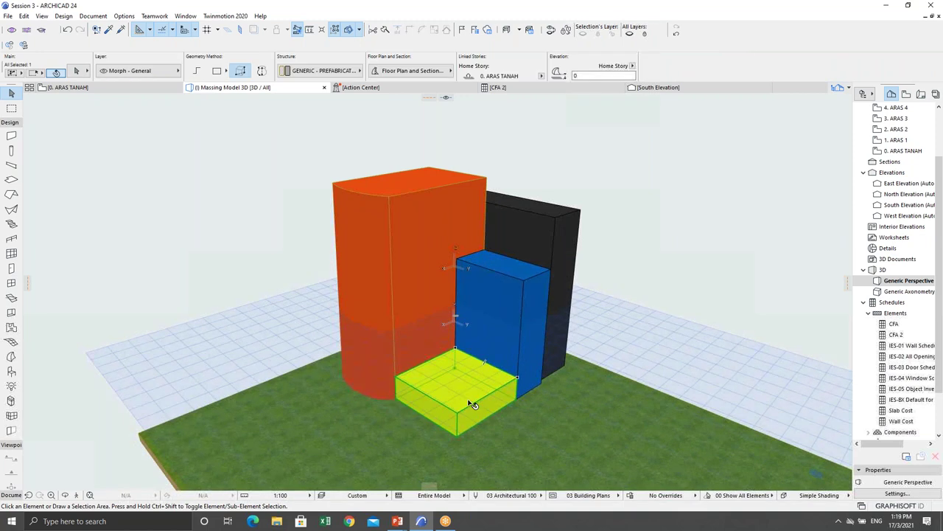
left_click(487, 408)
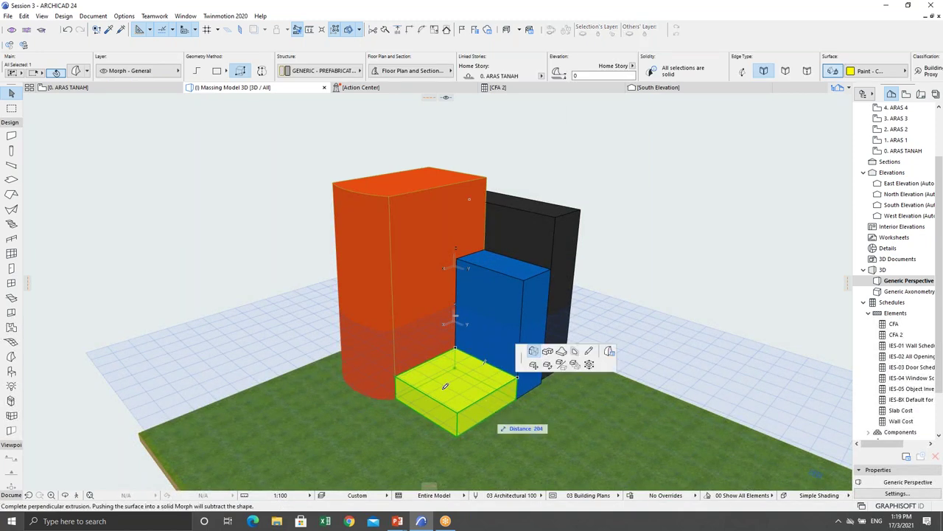
scroll(494, 384, "down", 2)
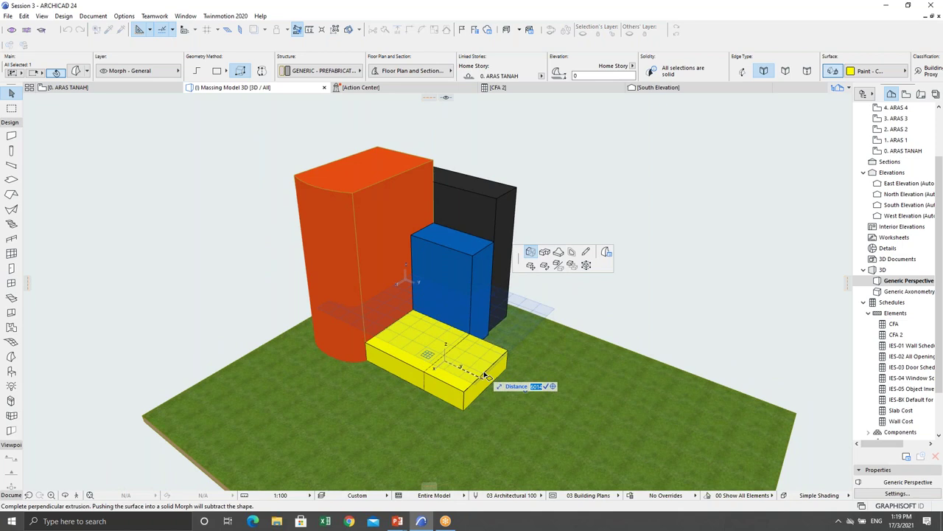
type("5000")
key("Return")
middle_click_drag(439, 371, 427, 293, "shift")
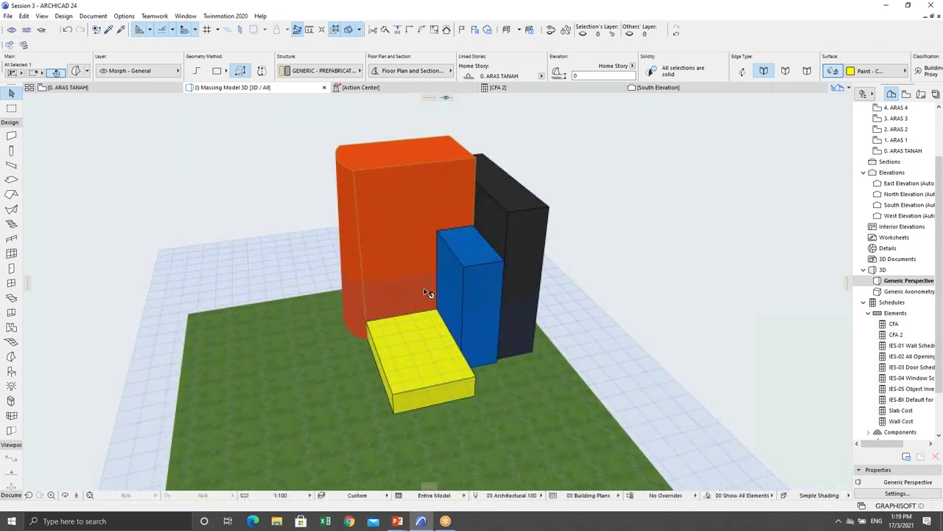
left_click(202, 115)
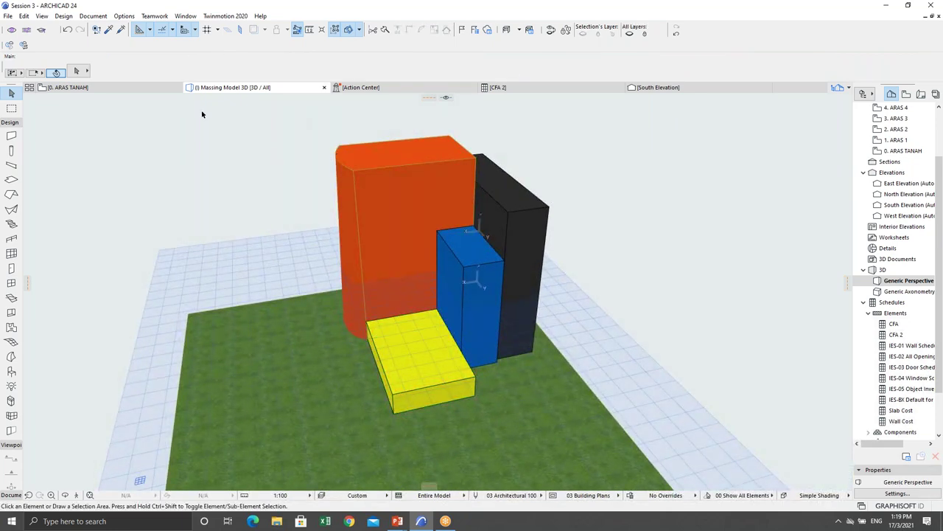
Return to the CFA 2 schedule and review the morphs' story areas from the first row to the total
left_click(543, 91)
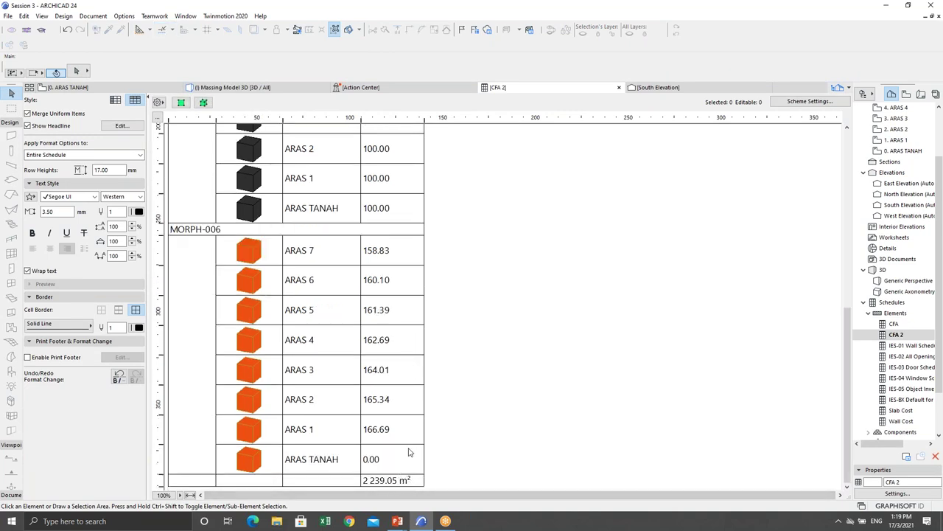
scroll(429, 413, "up", 10)
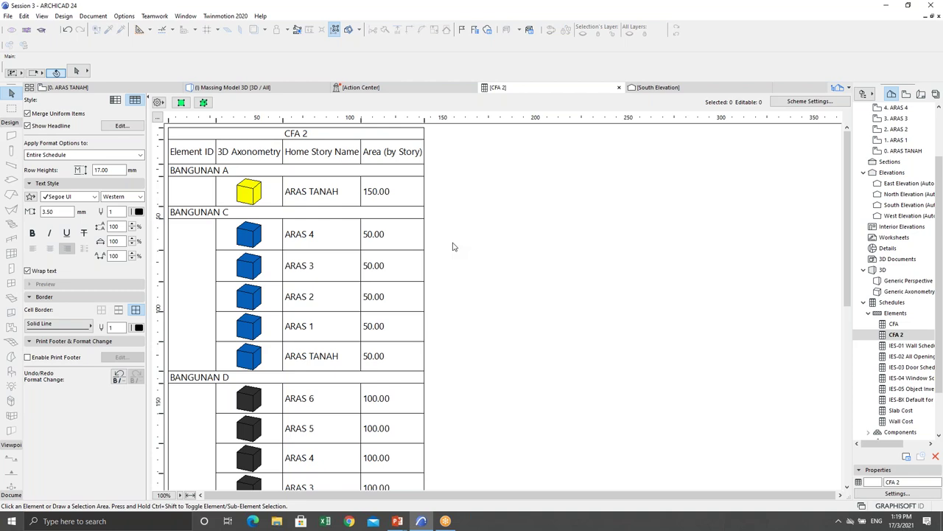
scroll(449, 278, "down", 5)
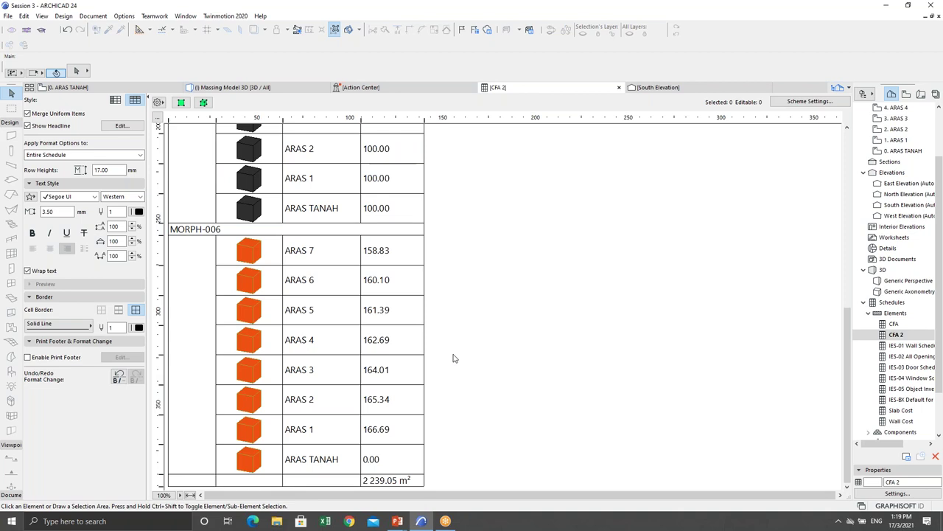
scroll(454, 358, "up", 5)
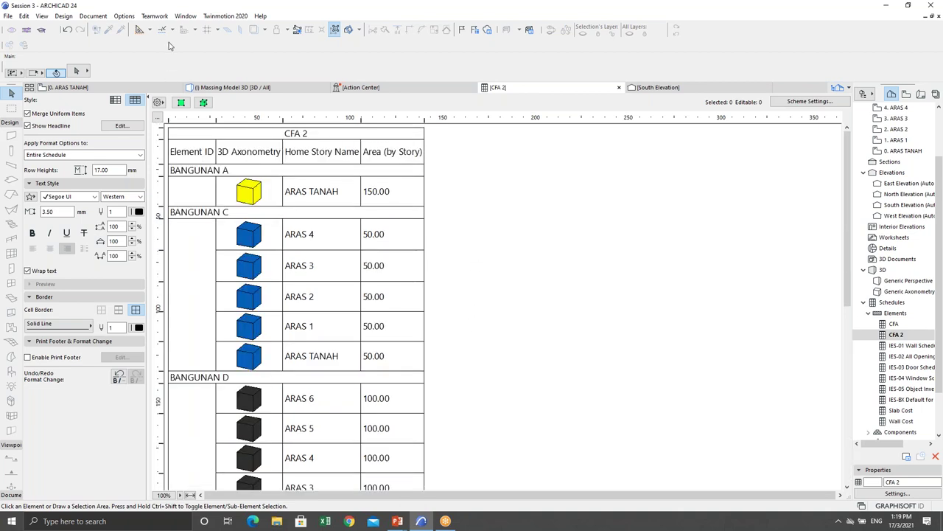
Create a property named M2 to Sqft in the GENERAL RATINGS group and move it to the head of that group
left_click(125, 16)
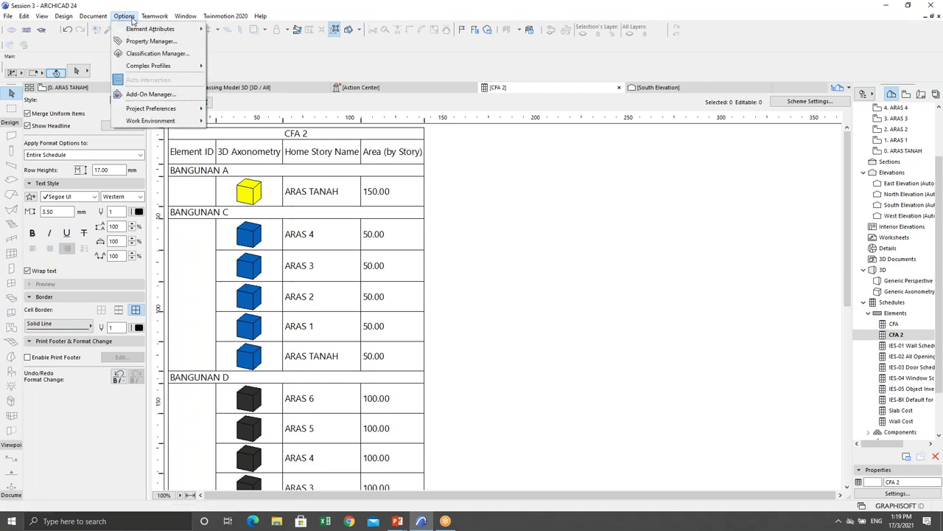
left_click(148, 41)
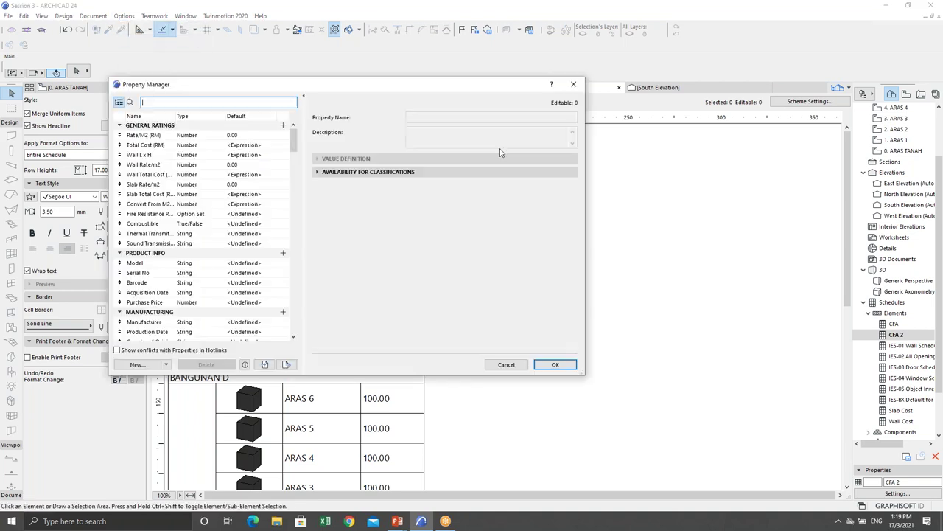
left_click_drag(434, 88, 555, 89)
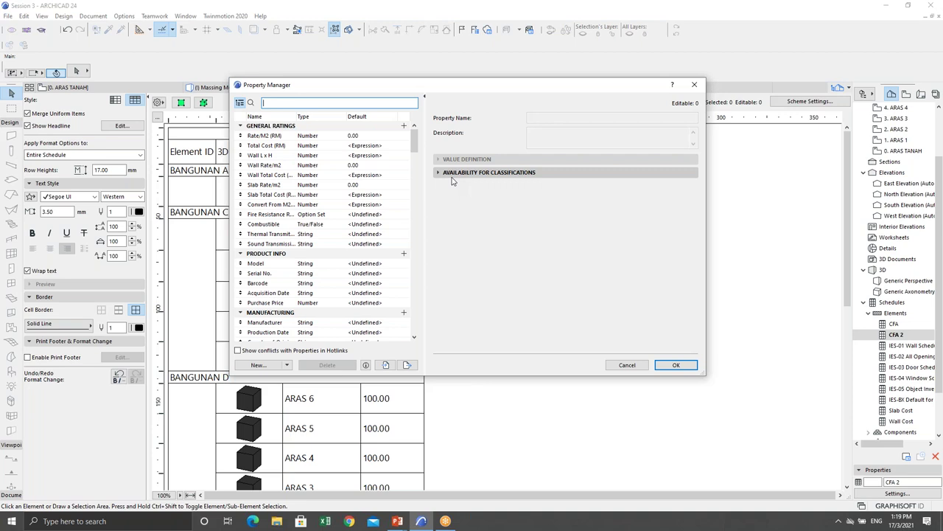
left_click(260, 365)
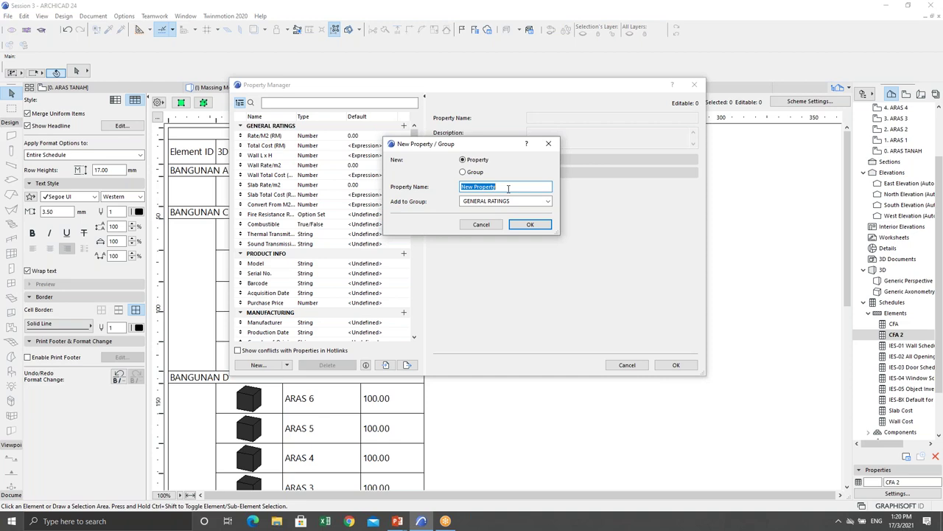
type("M")
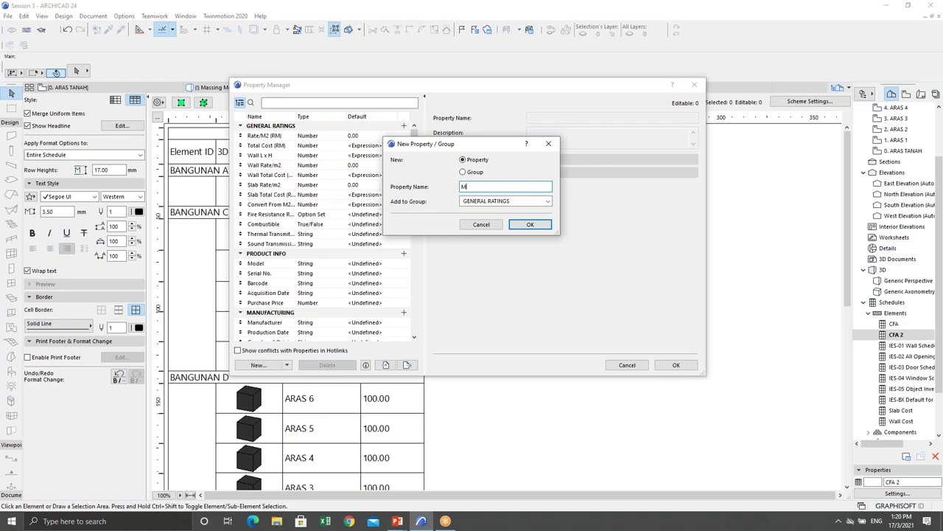
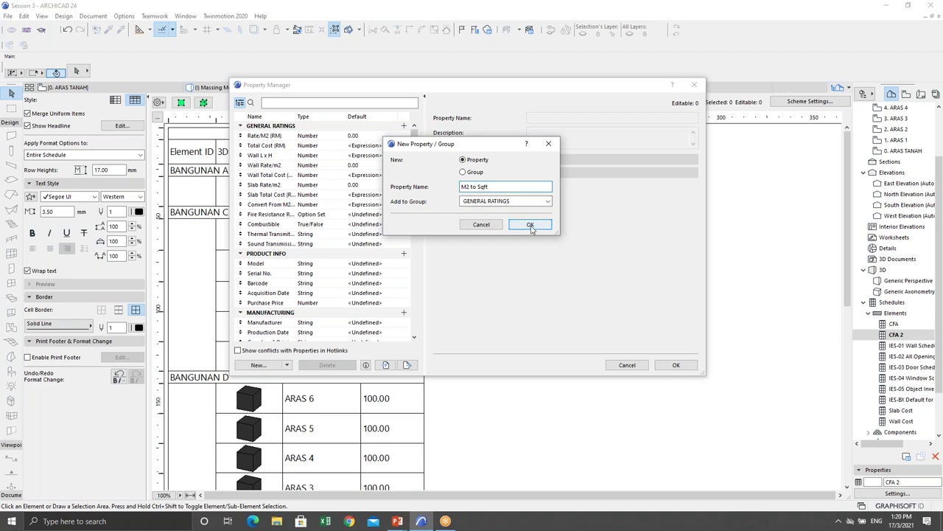
left_click(531, 224)
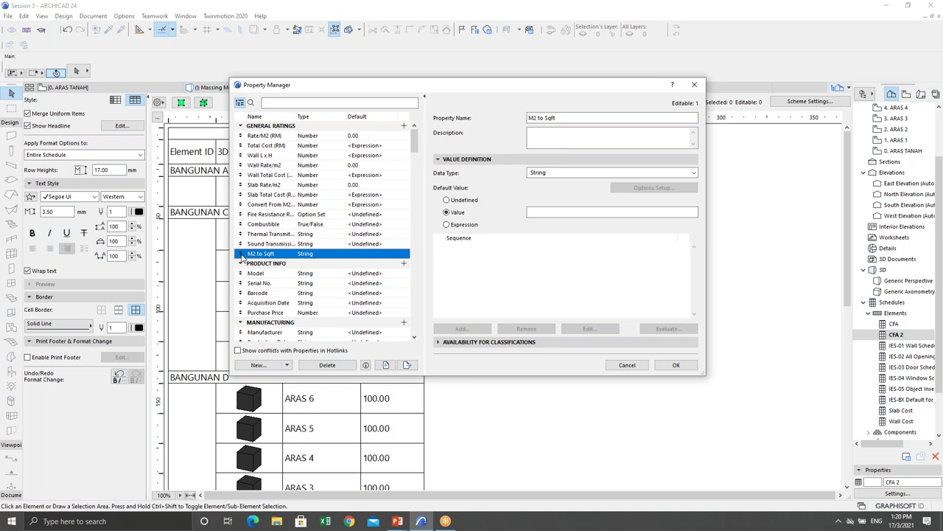
left_click_drag(240, 256, 242, 134)
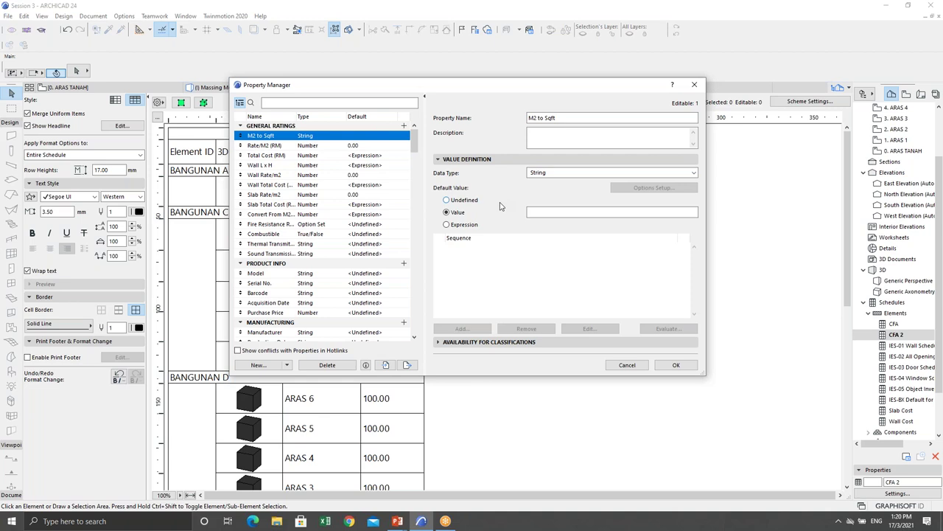
Set the M2 to Sqft property's data type to Number and its default value to an expression
left_click(560, 174)
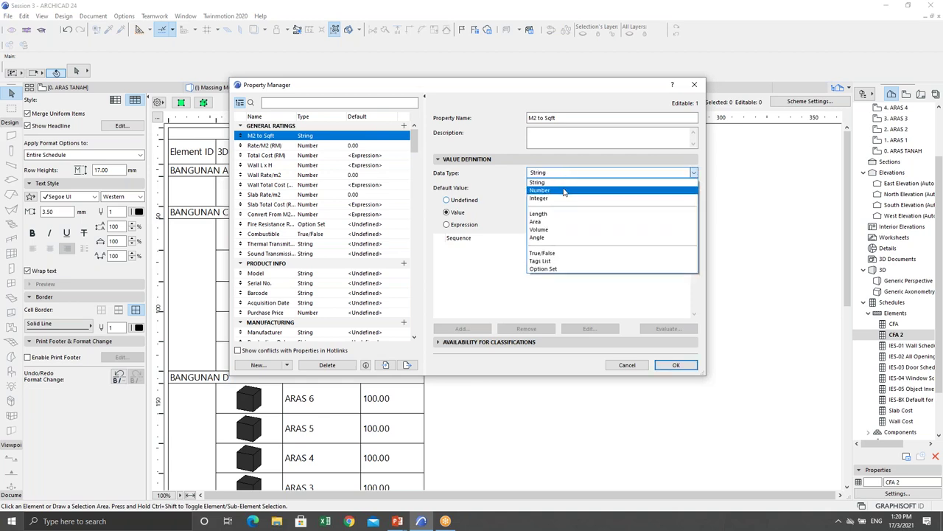
left_click(564, 191)
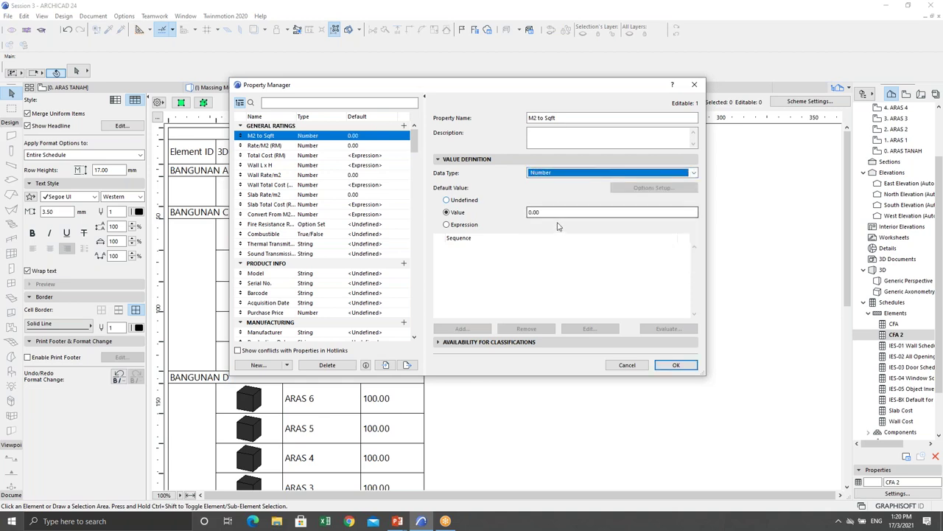
left_click(459, 228)
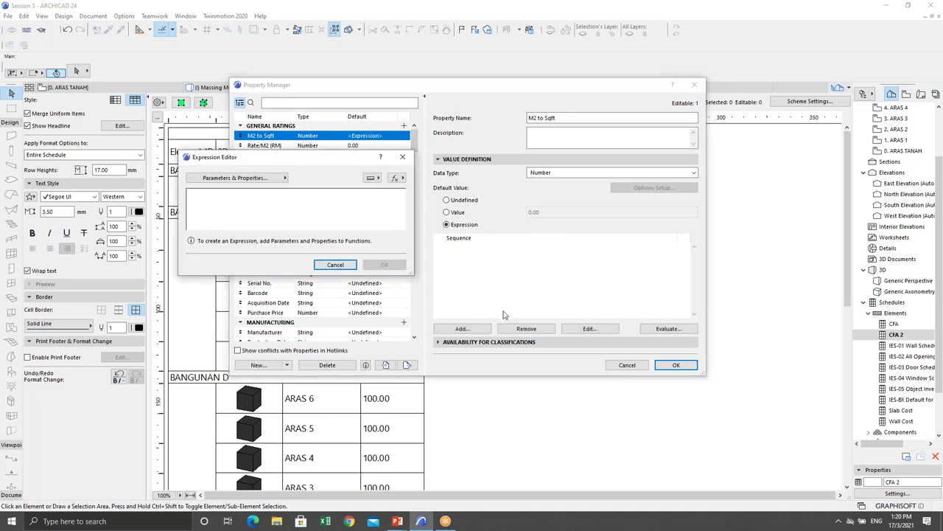
Build the expression from the morph parameter Area (by Story) multiplied by 10.73
left_click_drag(336, 158, 483, 203)
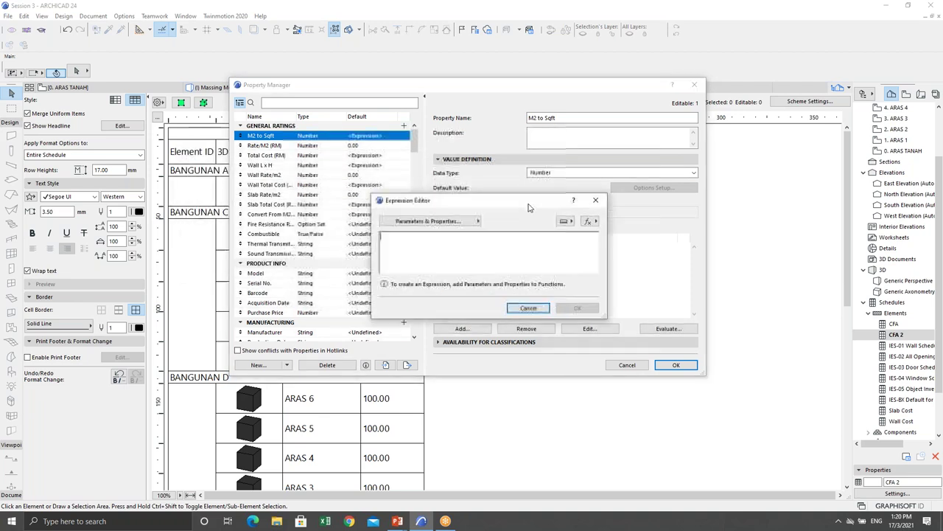
left_click(457, 222)
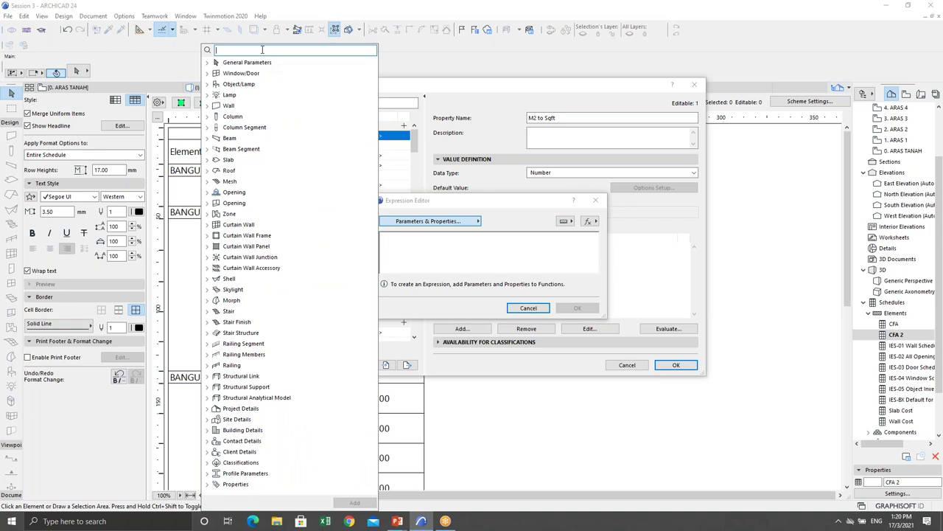
type("by")
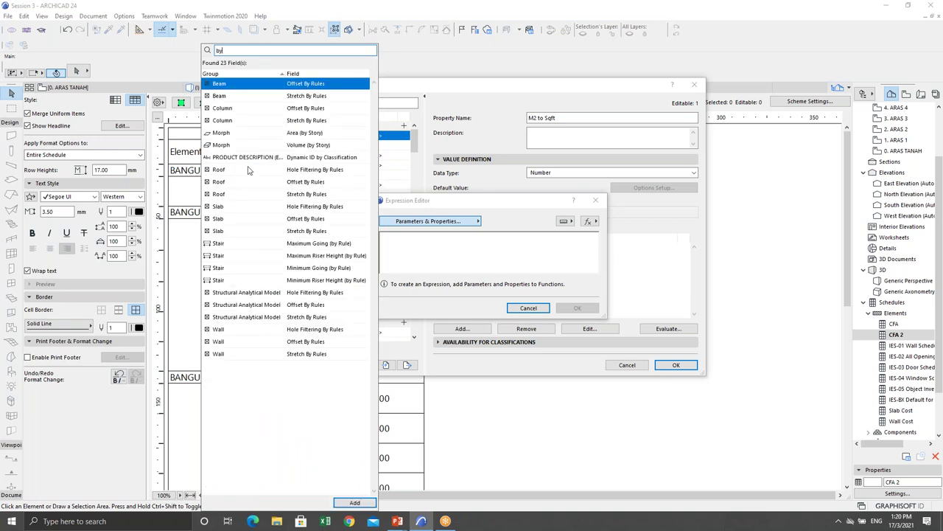
double_click(295, 132)
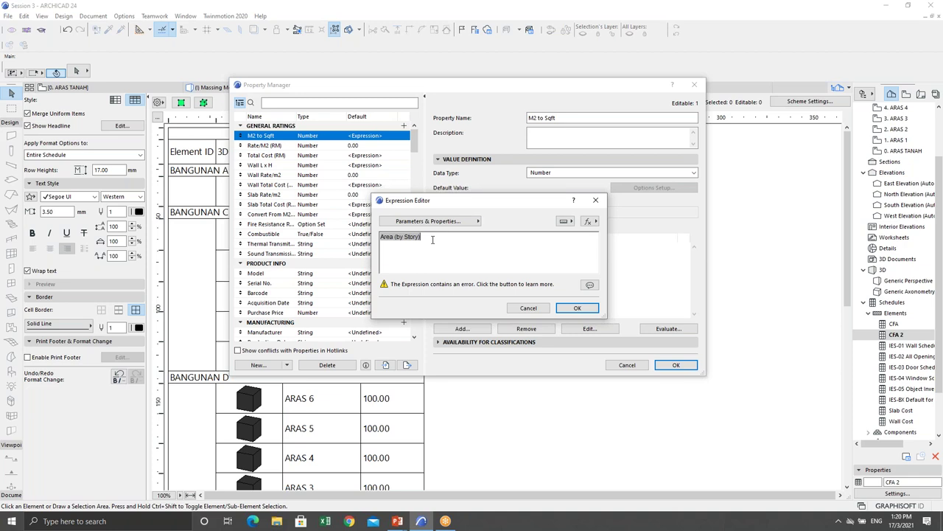
type("*")
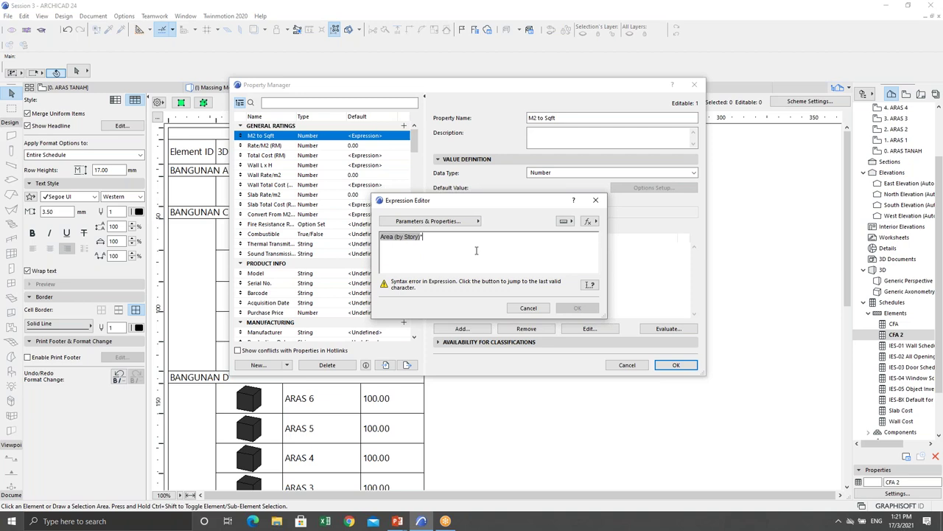
type("10.73")
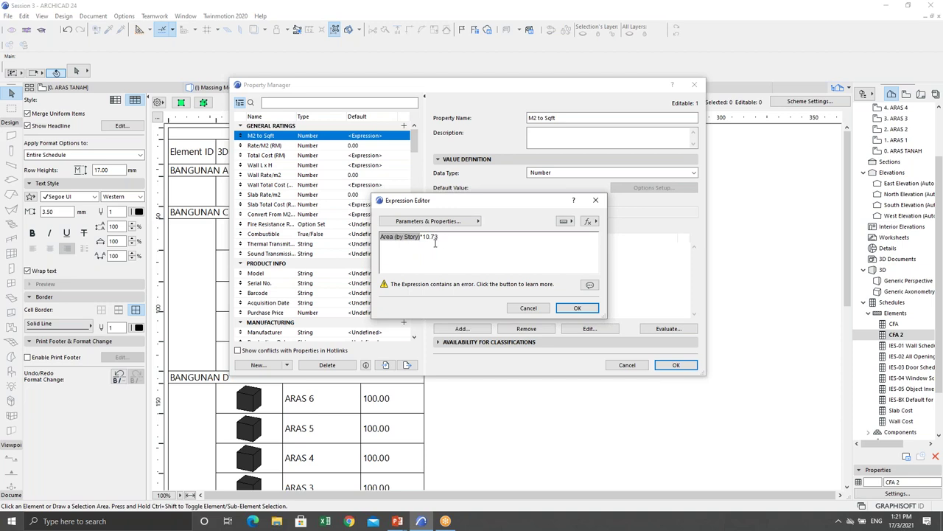
Replace the Area (by Story) term in the expression with the data conversion function STRCALCUNIT
left_click(415, 237)
left_click(590, 222)
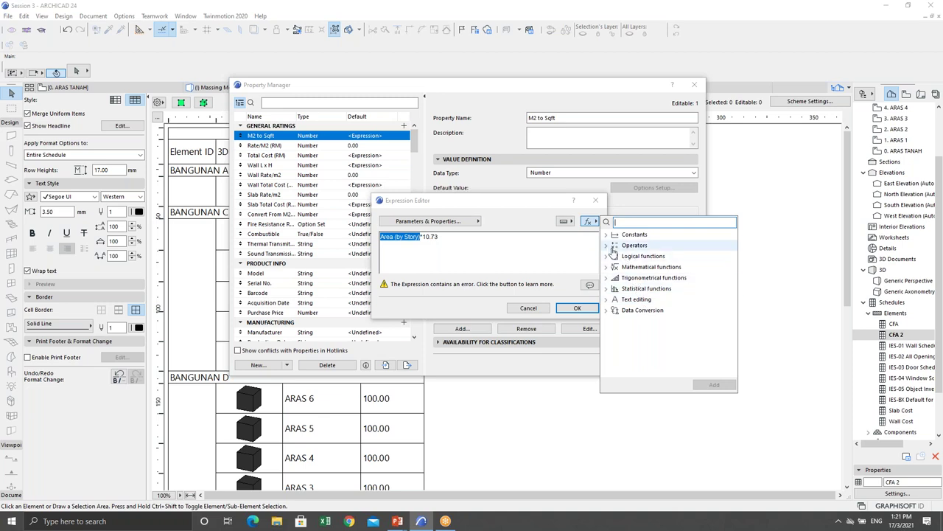
left_click(635, 310)
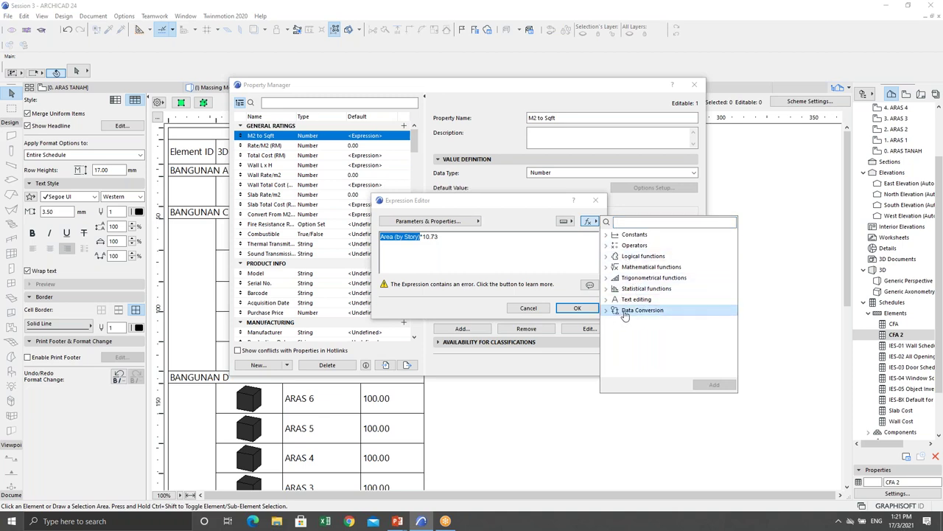
double_click(624, 313)
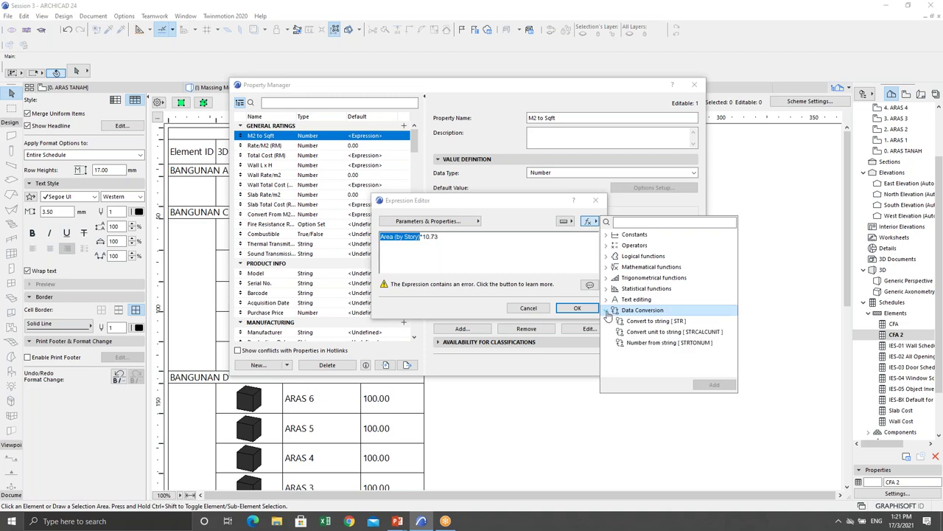
double_click(653, 331)
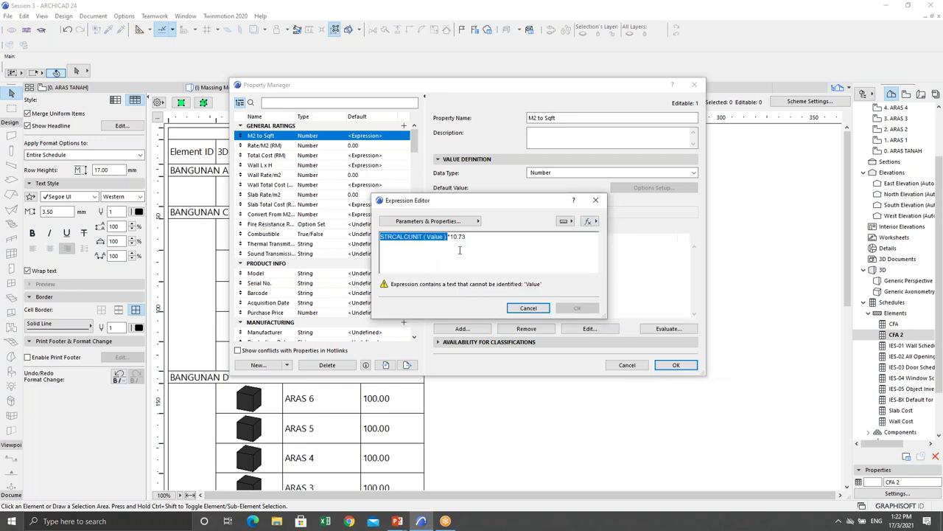
Replace the Value placeholder inside STRCALCUNIT with the morph parameter Area (by Story)
key("Right")
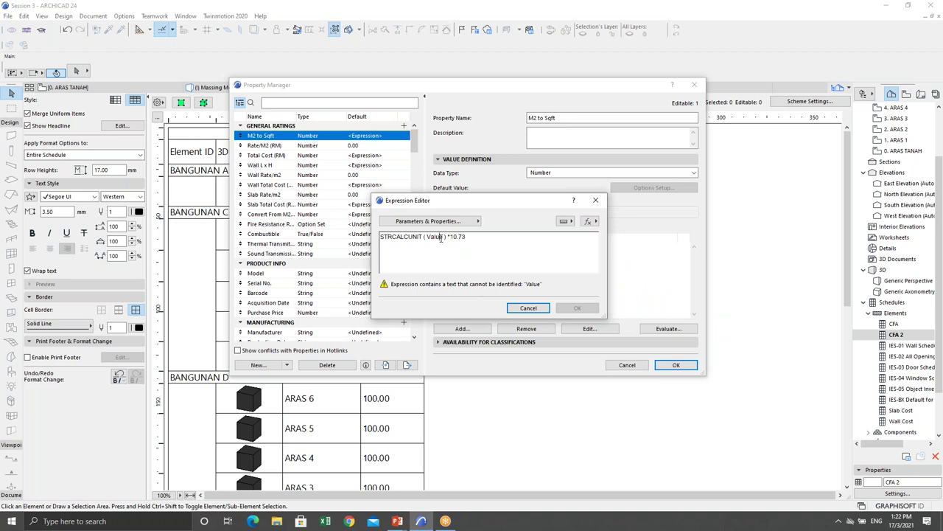
double_click(434, 237)
key("Delete")
left_click(437, 223)
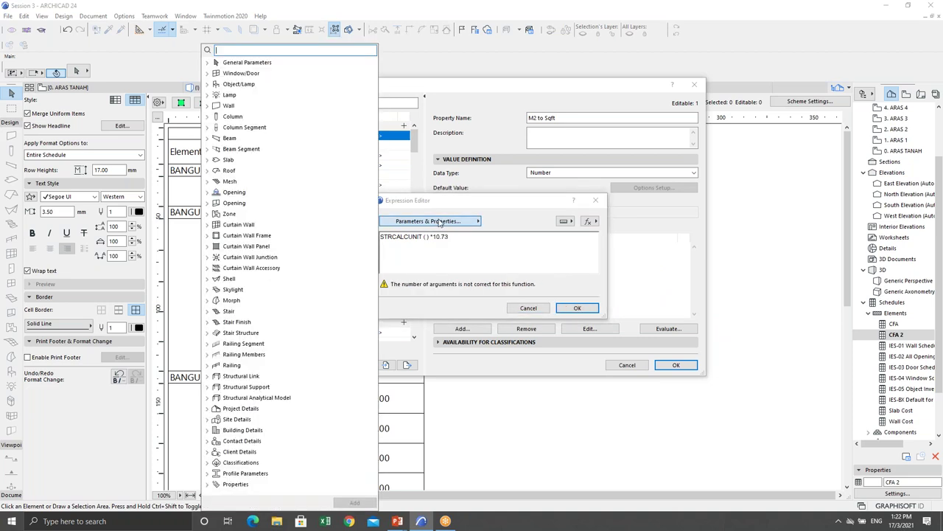
type("by")
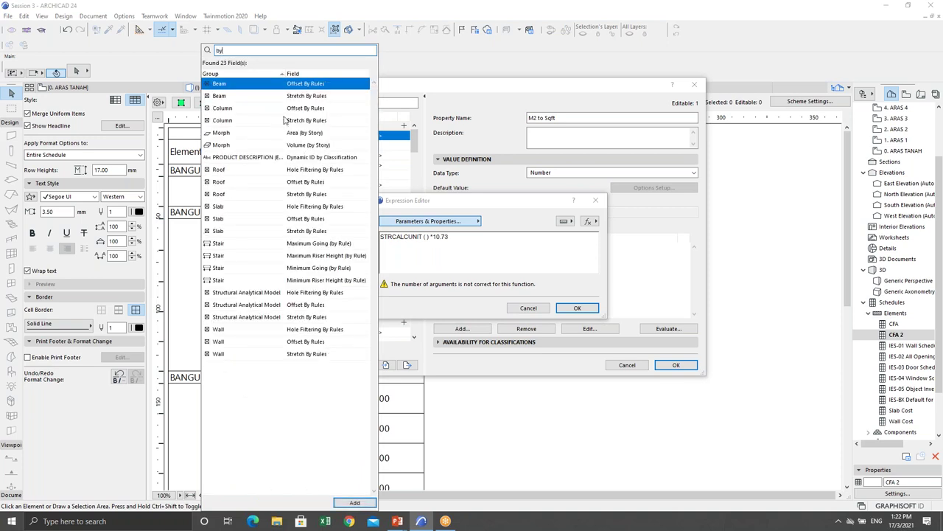
double_click(303, 134)
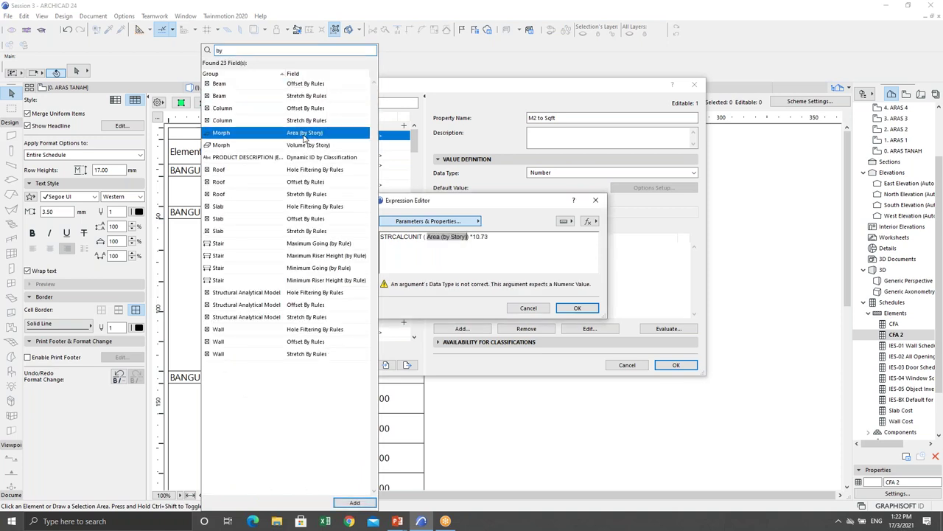
left_click(442, 251)
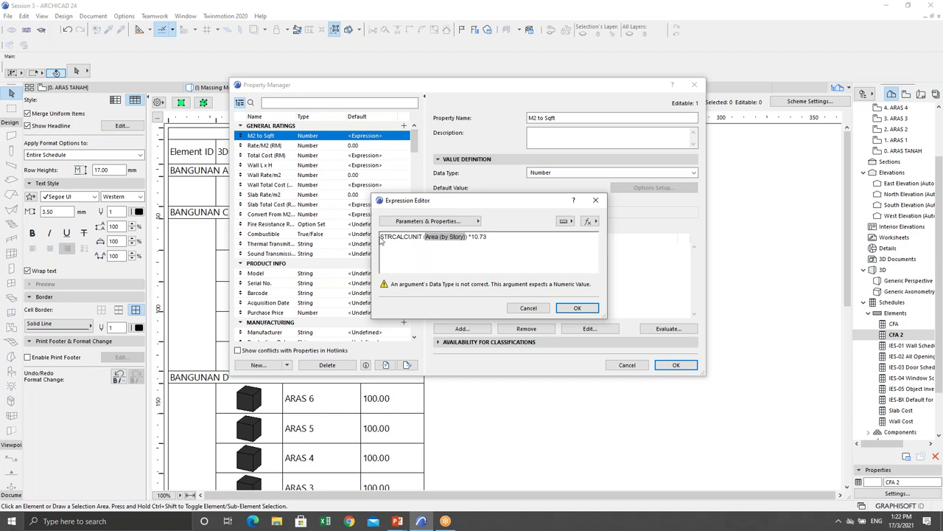
Wrap the STRCALCUNIT term in STRTONUM so the expression reads STRTONUM ( STRCALCUNIT ( Area (by Story) ) ) * 10.73, and save the property
left_click(587, 221)
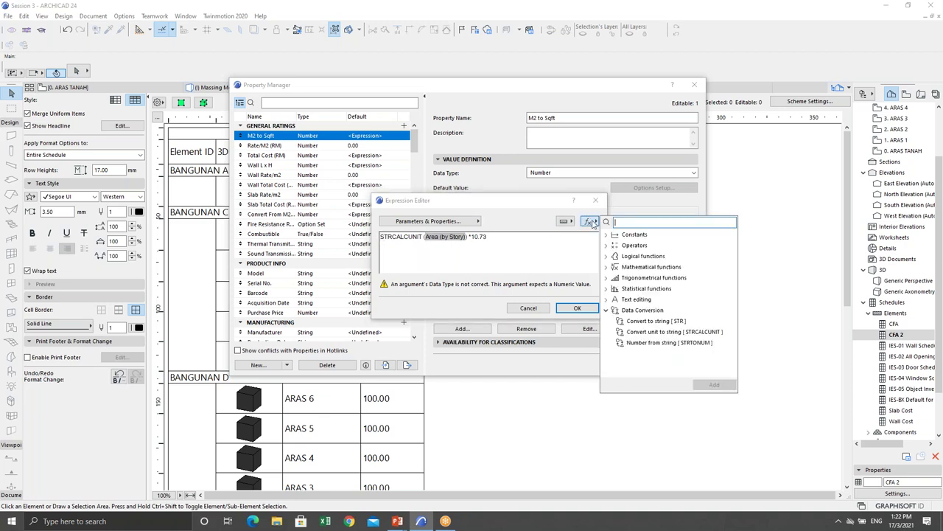
double_click(654, 343)
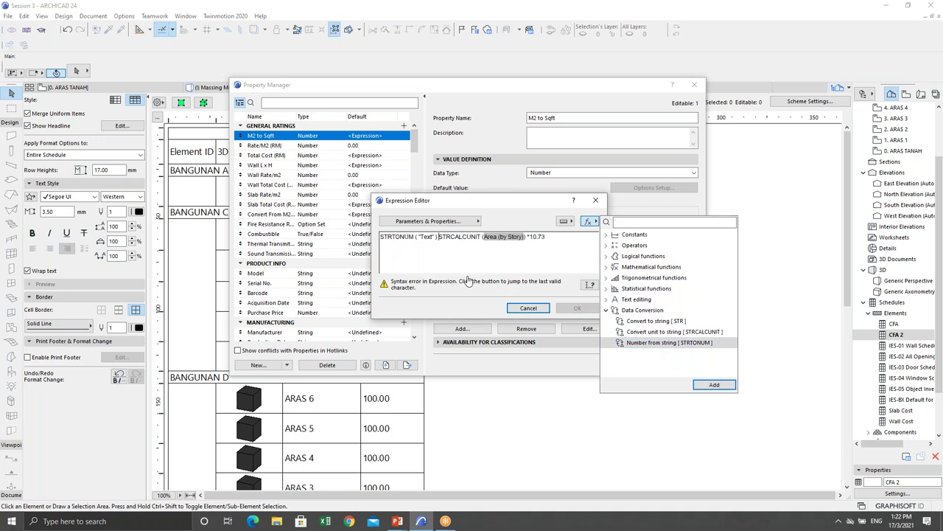
left_click(438, 236)
key("BackSpace")
key("BackSpace")
key("BackSpace")
key("BackSpace")
key("BackSpace")
key("BackSpace")
key("BackSpace")
key("BackSpace")
key("BackSpace")
key("BackSpace")
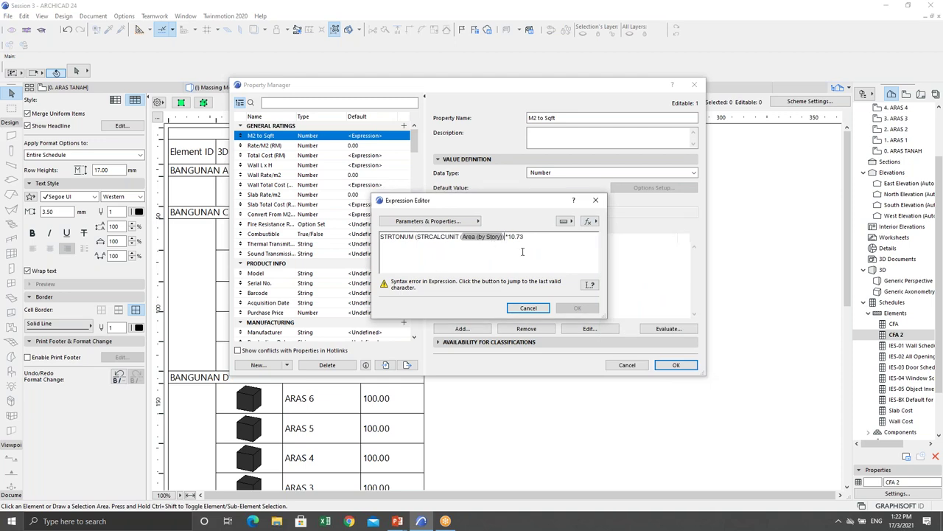
type(")")
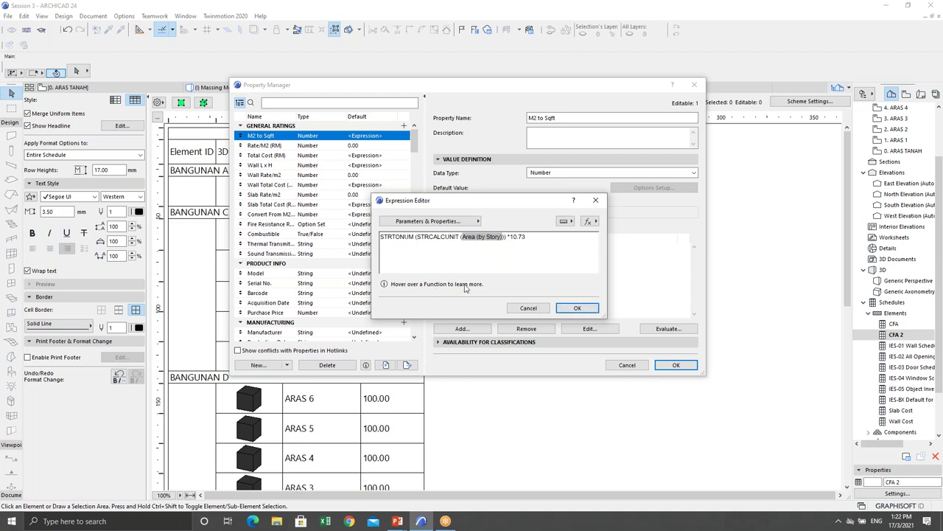
left_click(573, 309)
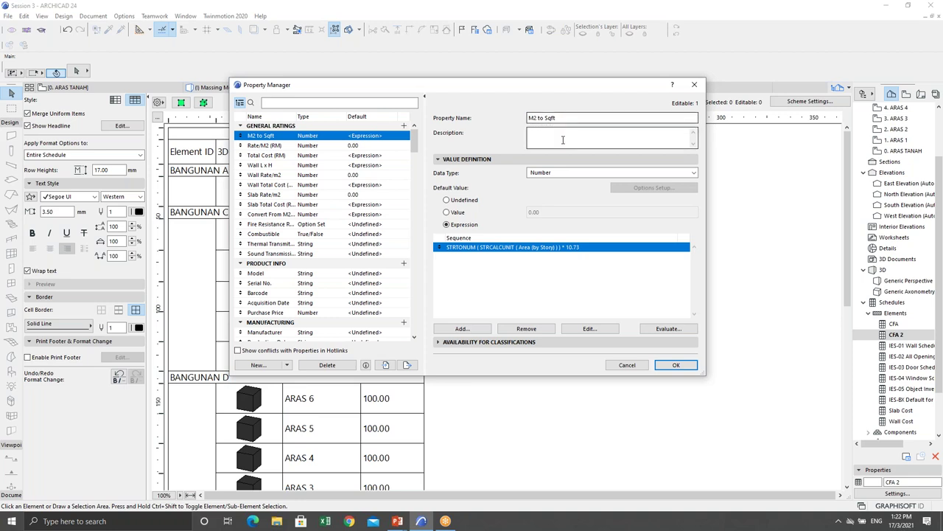
left_click(672, 364)
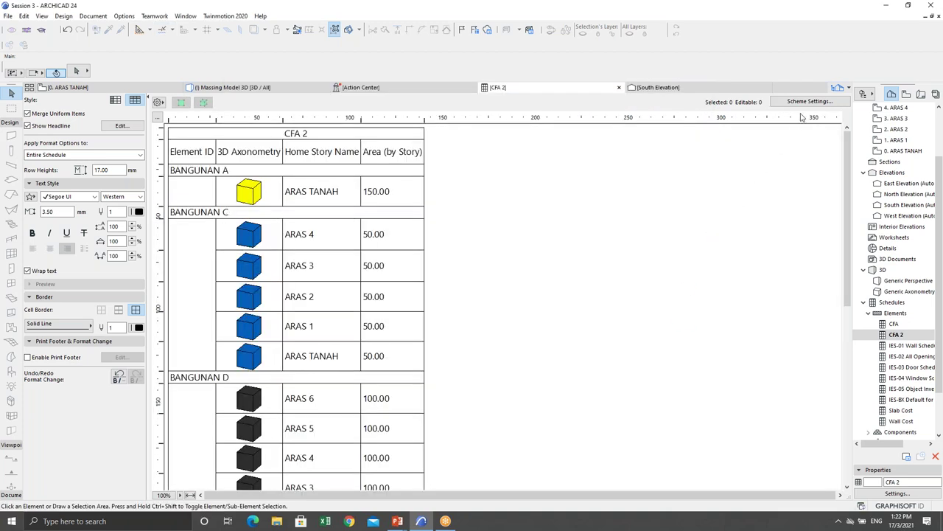
Add the M2 to Sqft property from GENERAL RATINGS as the last field of the CFA 2 scheme and turn on its sum
left_click(801, 102)
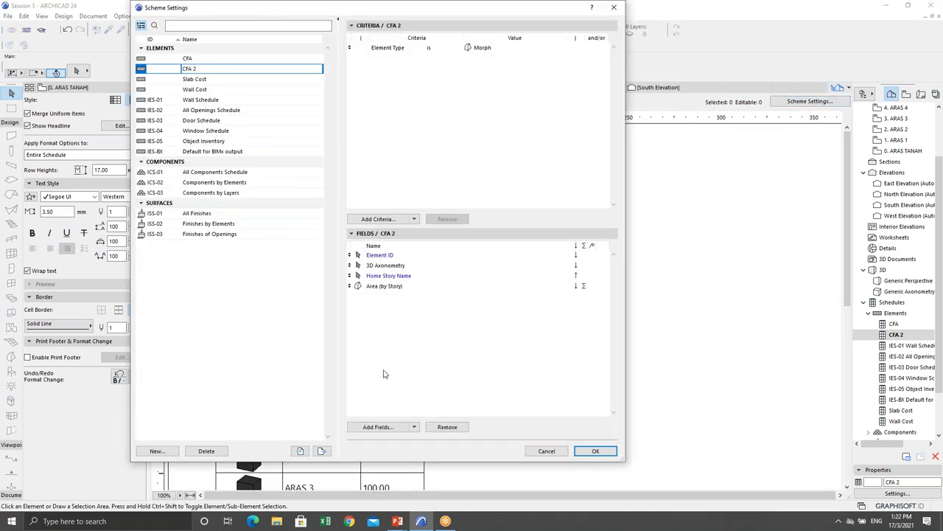
left_click(380, 428)
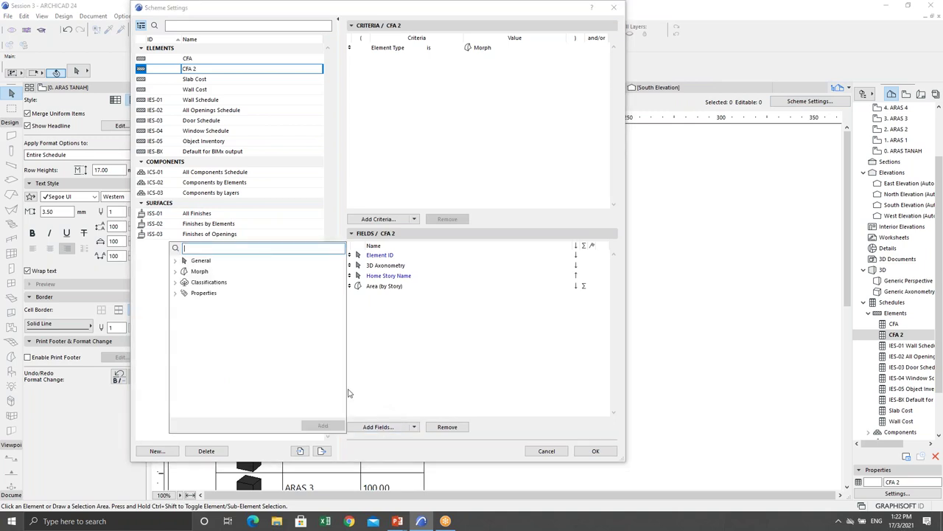
left_click(179, 297)
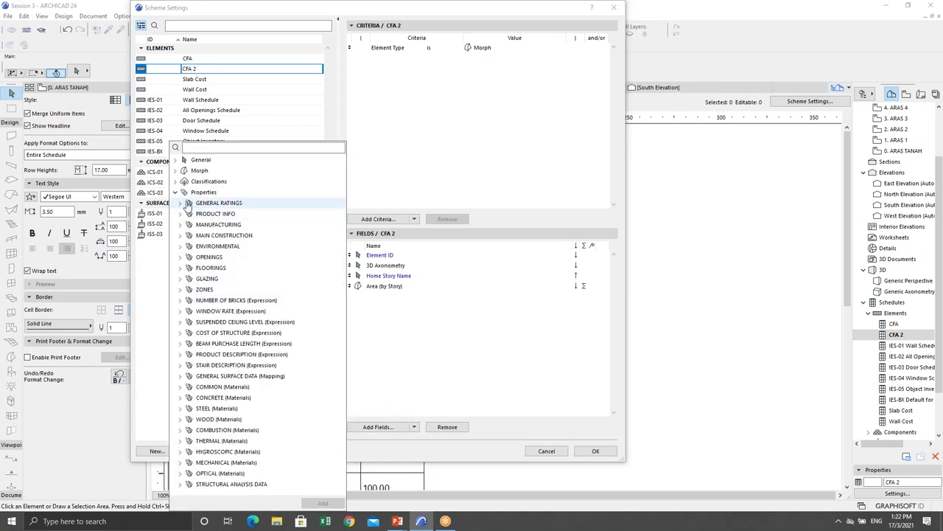
left_click(184, 204)
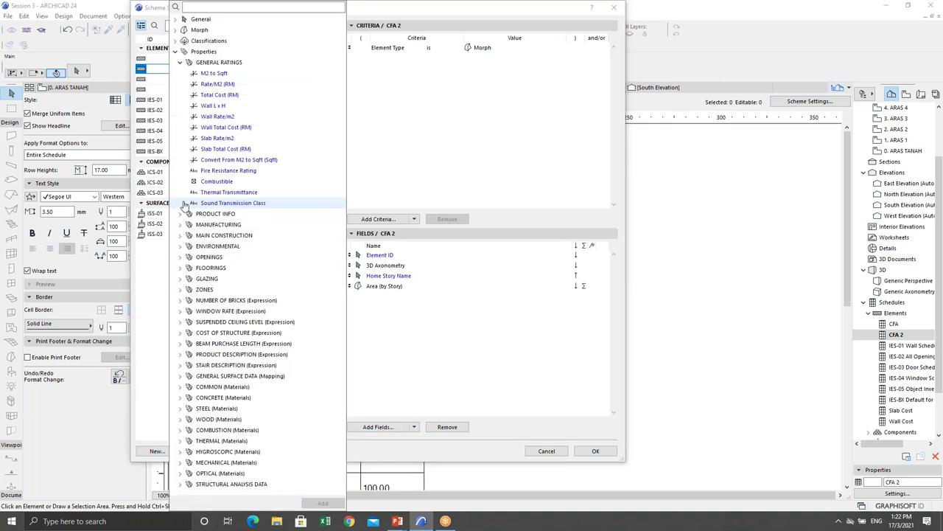
left_click(214, 74)
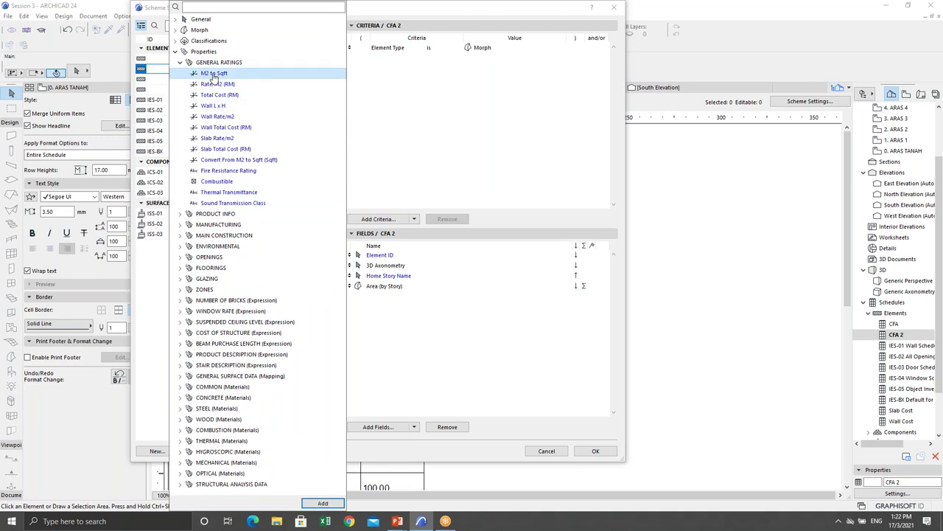
double_click(214, 74)
left_click(436, 318)
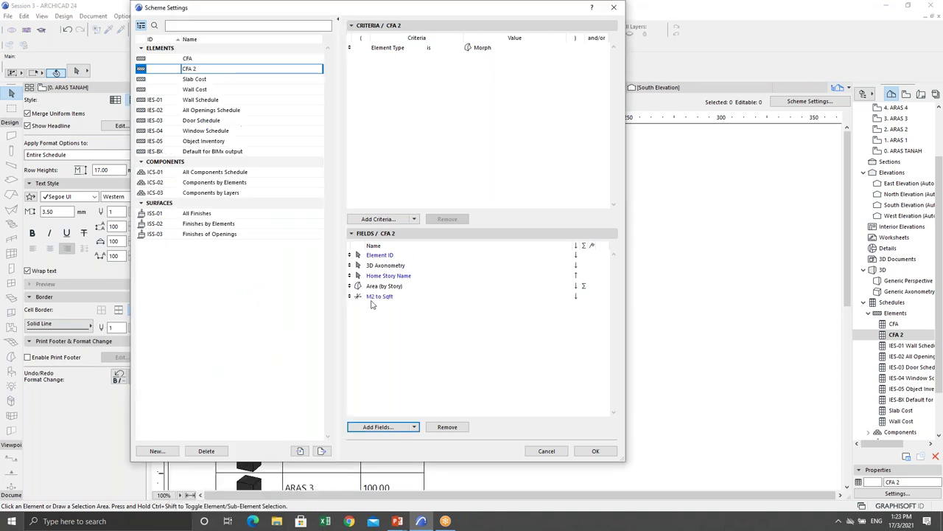
mouse_move(350, 295)
left_mouse_down()
mouse_move(352, 286)
mouse_move(361, 306)
left_mouse_up()
left_click(584, 296)
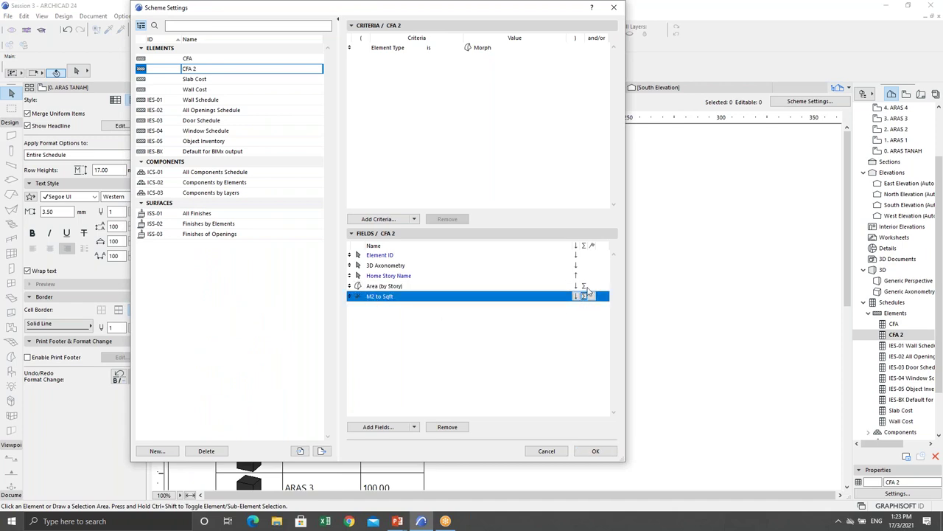
left_click(598, 451)
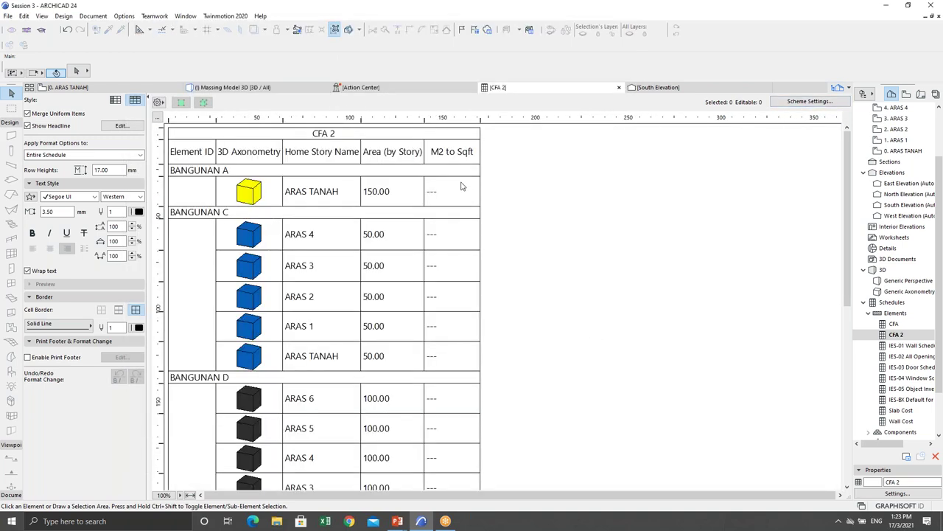
Make the M2 to Sqft property available for all classifications
left_click(811, 102)
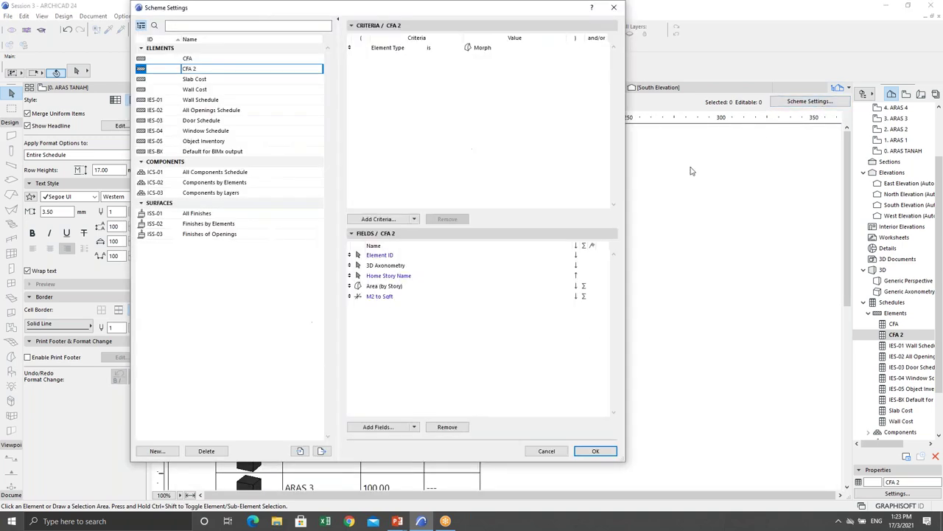
left_click(547, 451)
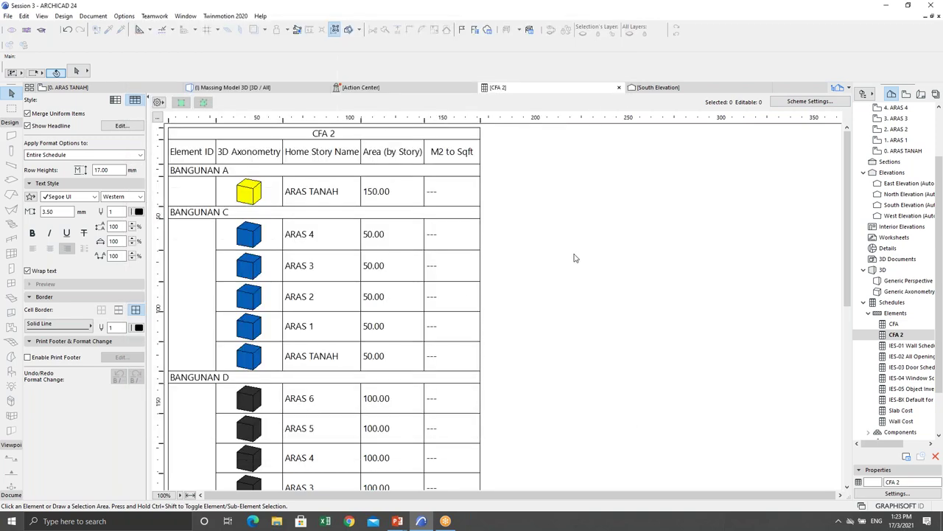
left_click(124, 15)
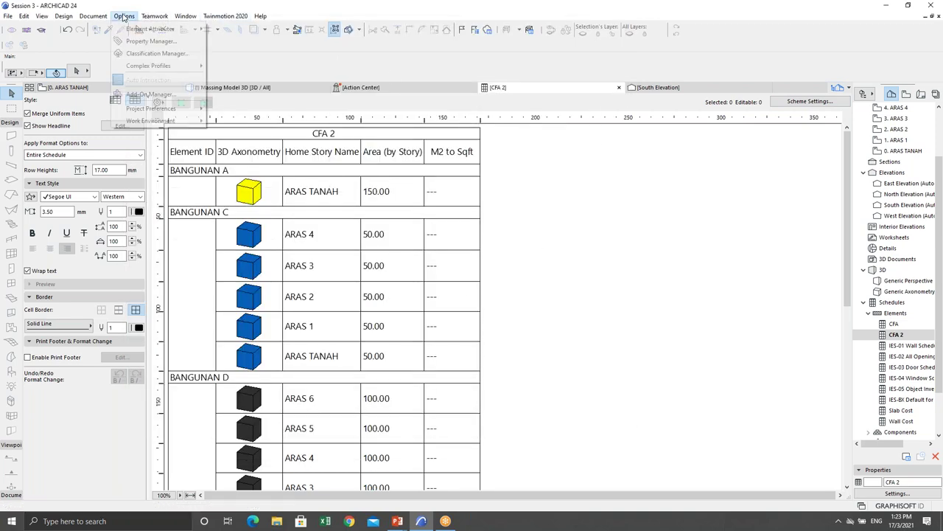
left_click(151, 41)
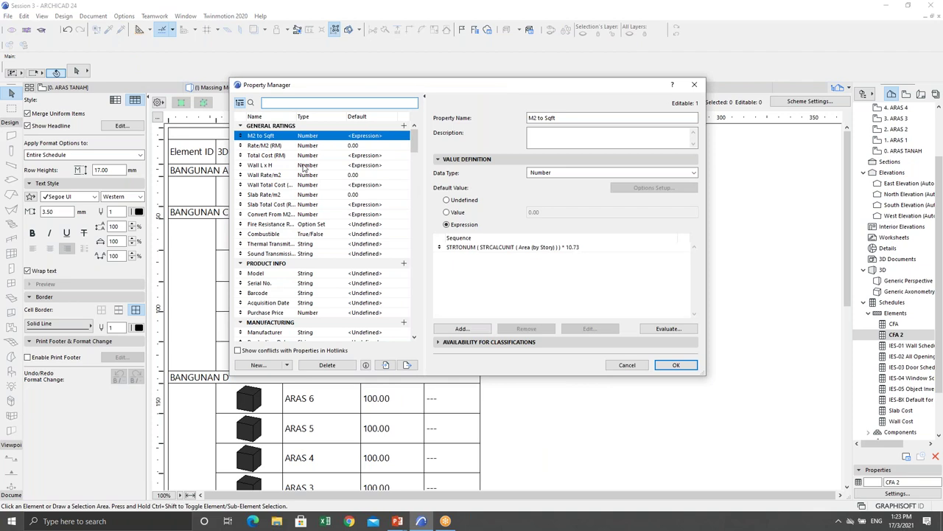
left_click(485, 338)
left_click(447, 202)
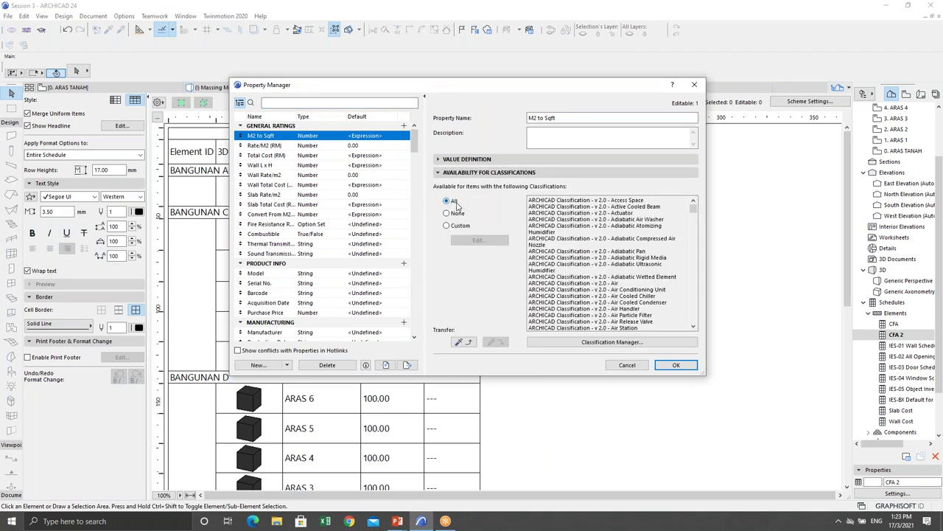
left_click(677, 364)
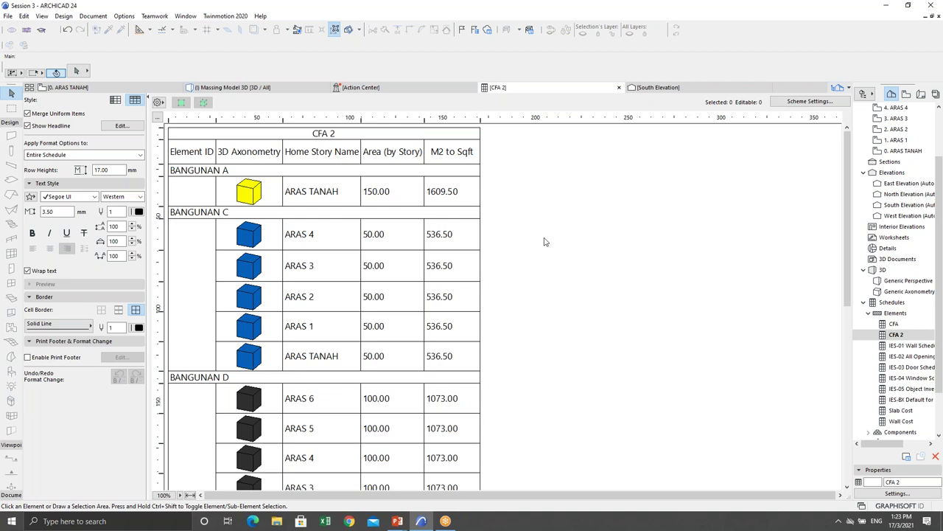
Retitle the Area (by Story) column header of the CFA 2 schedule as "Area (by Area (M2)"
left_click(398, 161)
key("Home")
key("Delete")
key("Delete")
key("Delete")
key("Delete")
key("Delete")
key("Delete")
key("Delete")
key("Delete")
key("Delete")
key("shift+End")
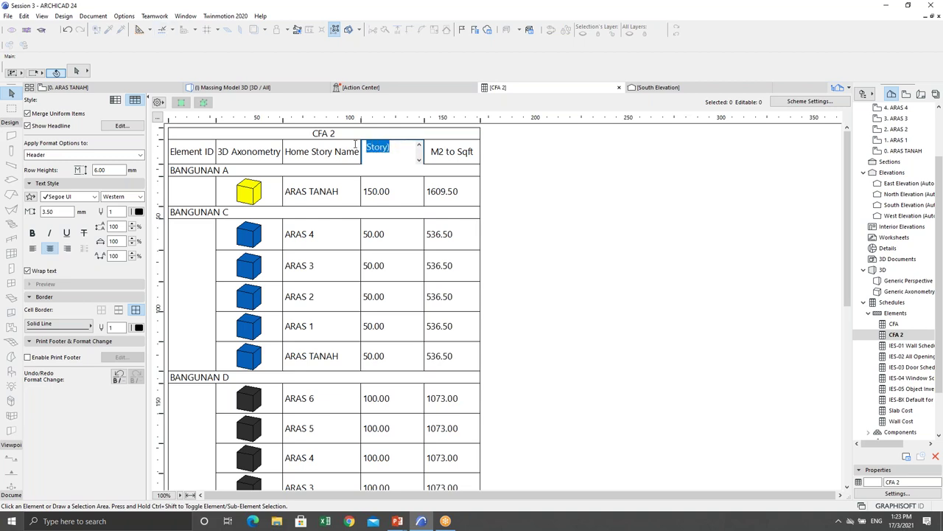
type("Area 9")
type("M")
left_click(388, 147)
key("BackSpace")
type("(")
Retitle the M2 to Sqft column header as "M2 to Area (Sqft)"
left_click(458, 153)
double_click(452, 161)
type("Area ")
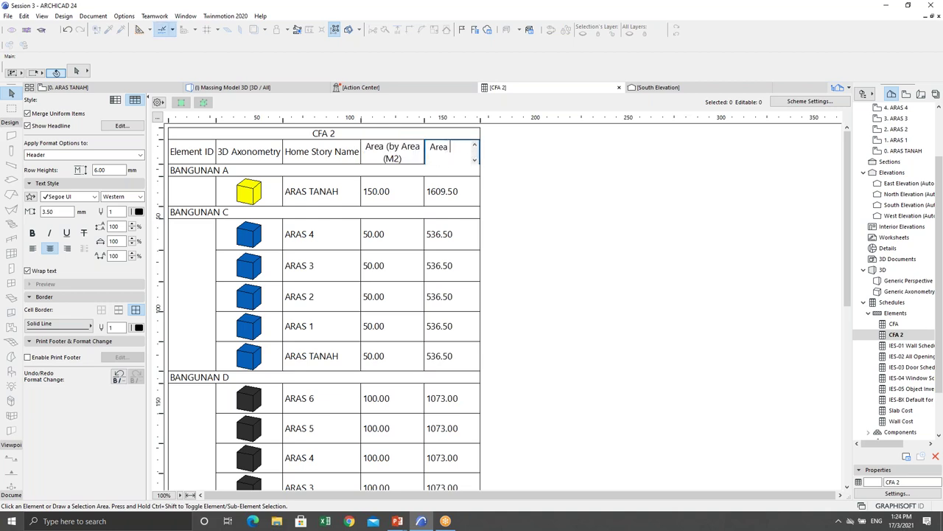
type("(Sqft)")
left_click(596, 236)
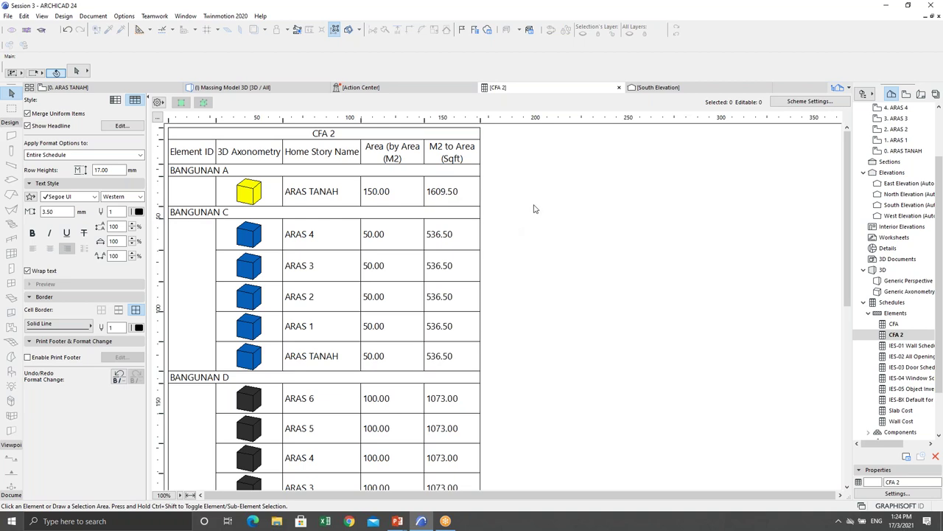
Add the Rate/M2 (RM) property from GENERAL RATINGS as the last field of the CFA 2 scheme
left_click(808, 102)
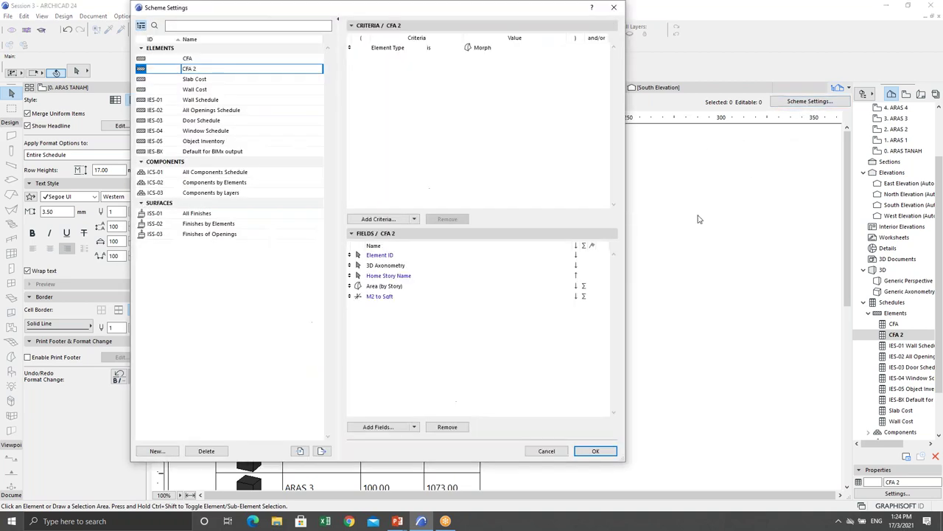
left_click(396, 426)
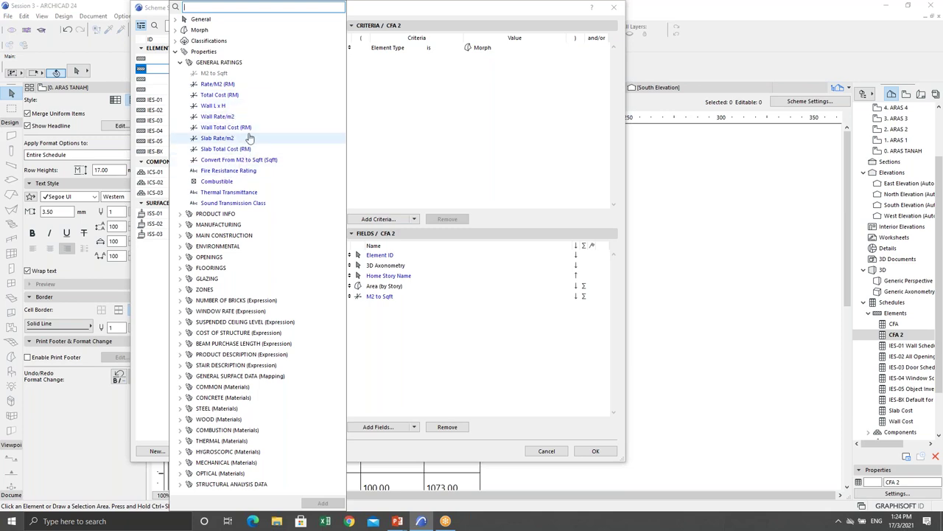
left_click(223, 86)
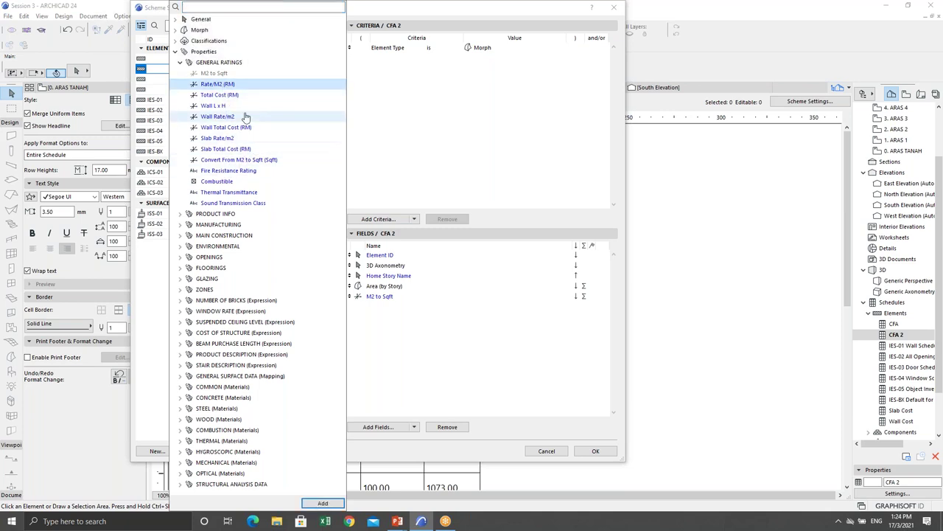
double_click(215, 85)
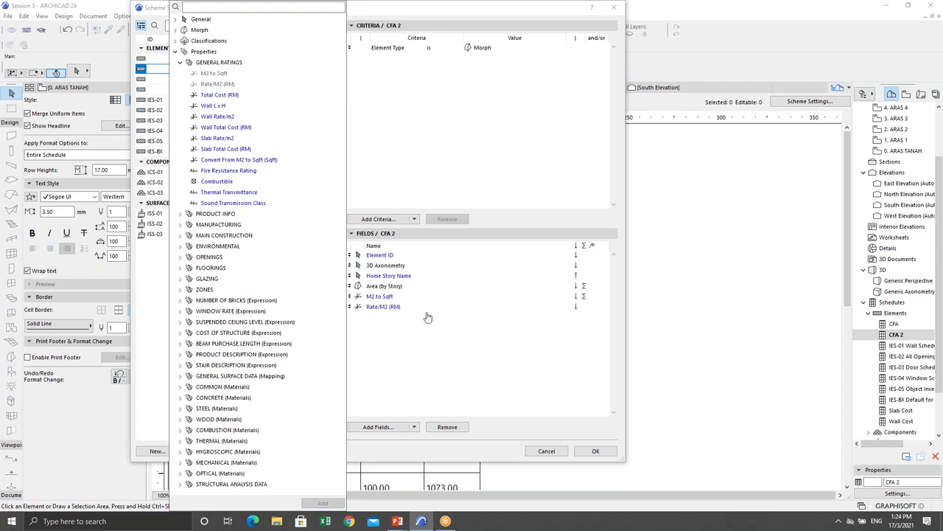
left_click(382, 316)
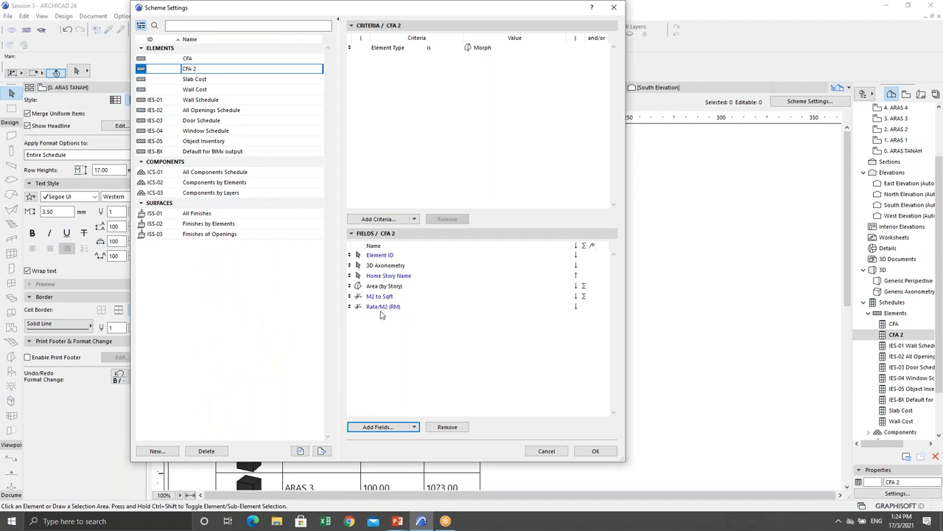
left_click(597, 451)
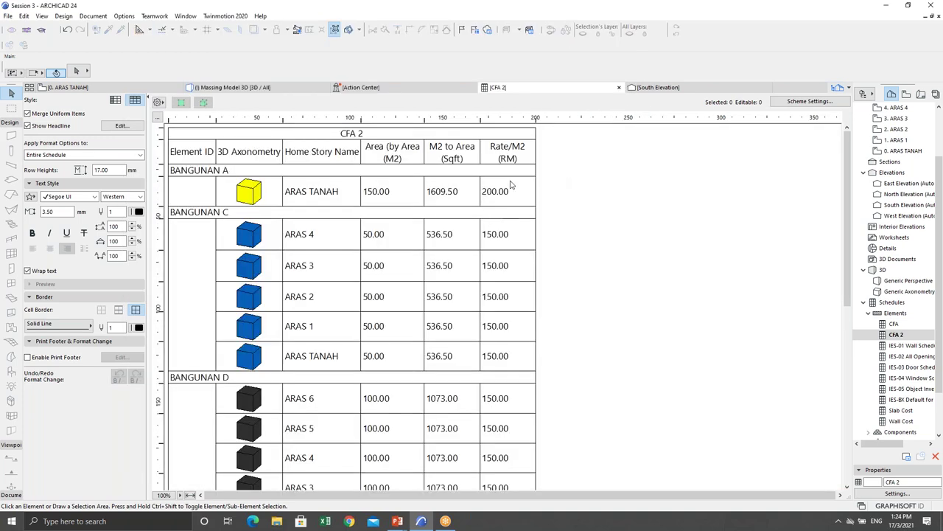
left_click(505, 193)
left_click(508, 237)
left_click(507, 193)
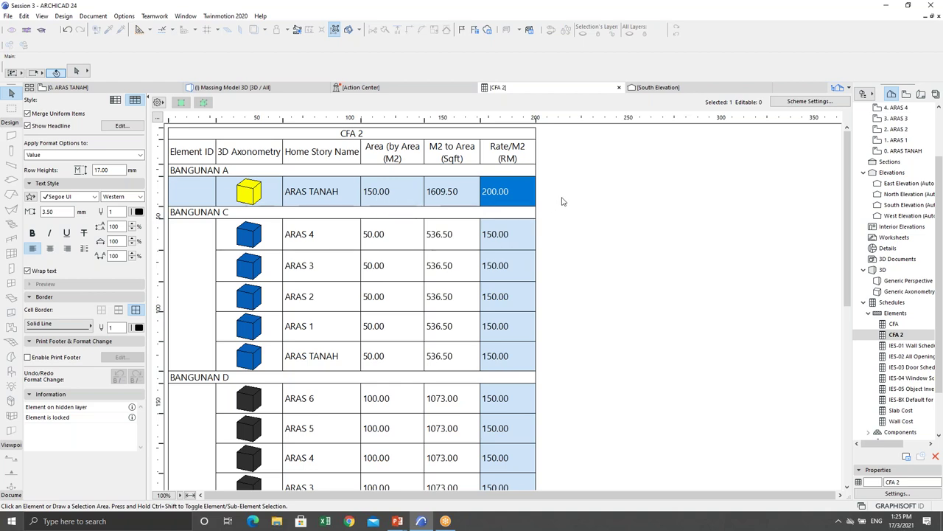
Create a new property named Total Cost in the GENERAL RATINGS group of the Property Manager
left_click(124, 15)
left_click(146, 42)
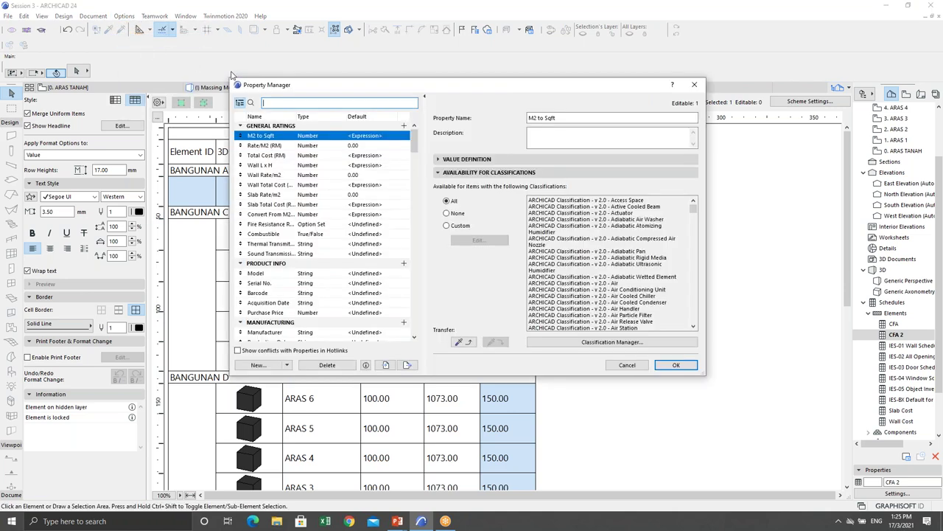
left_click_drag(435, 93, 634, 116)
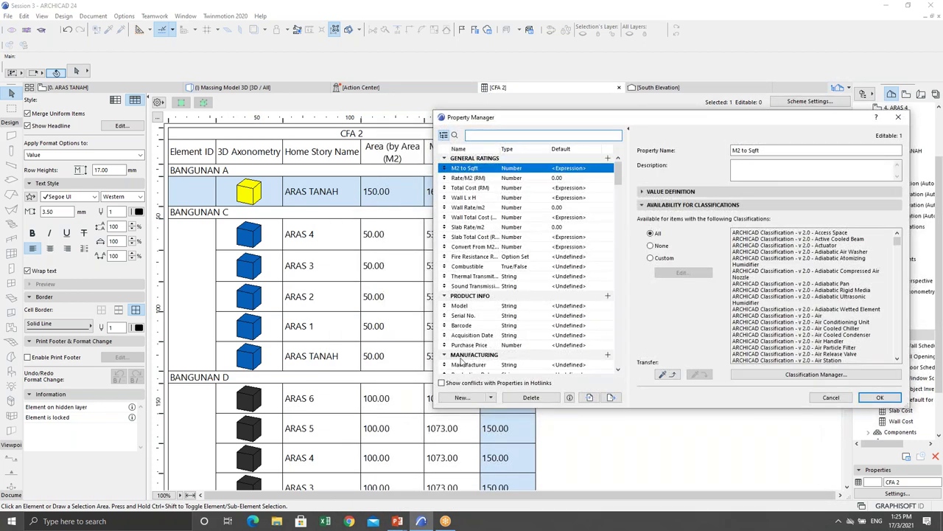
left_click(462, 397)
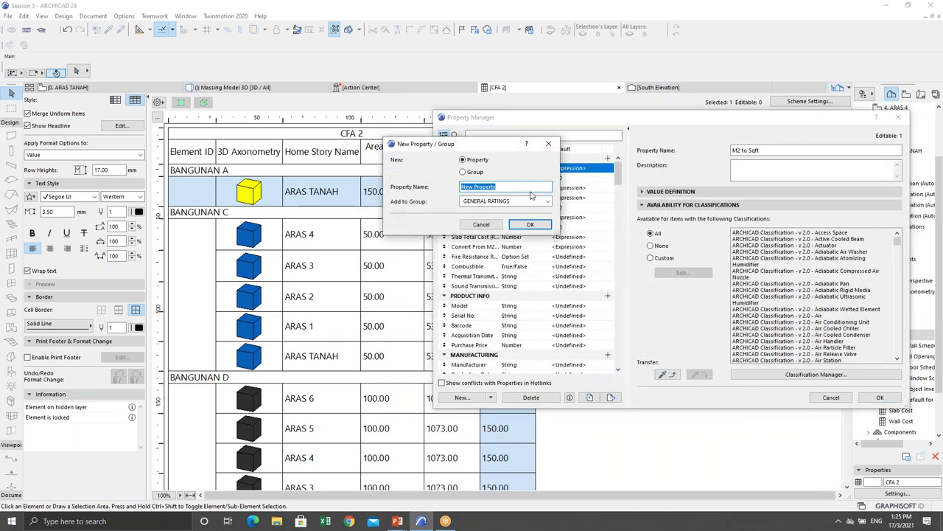
type("Total Cost")
left_click(529, 225)
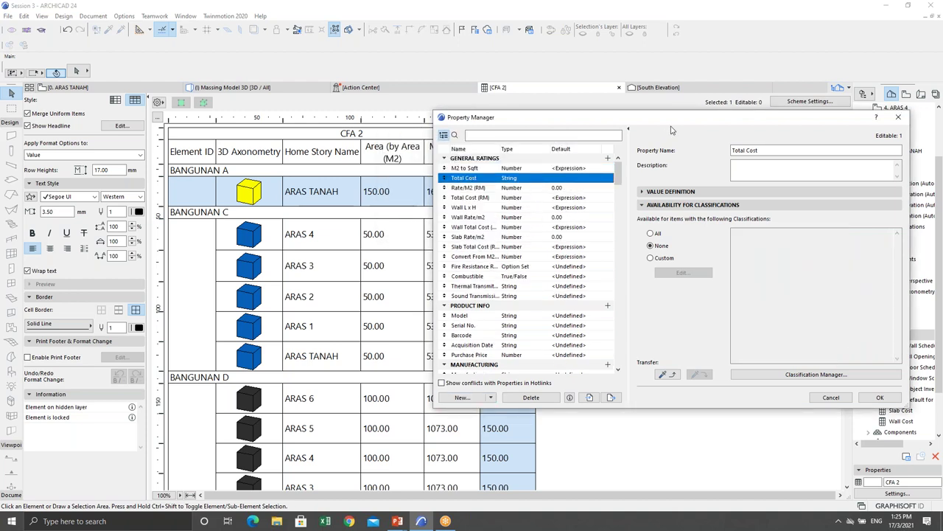
Make the Total Cost property available for all classifications
left_click_drag(675, 116, 520, 112)
left_click(522, 200)
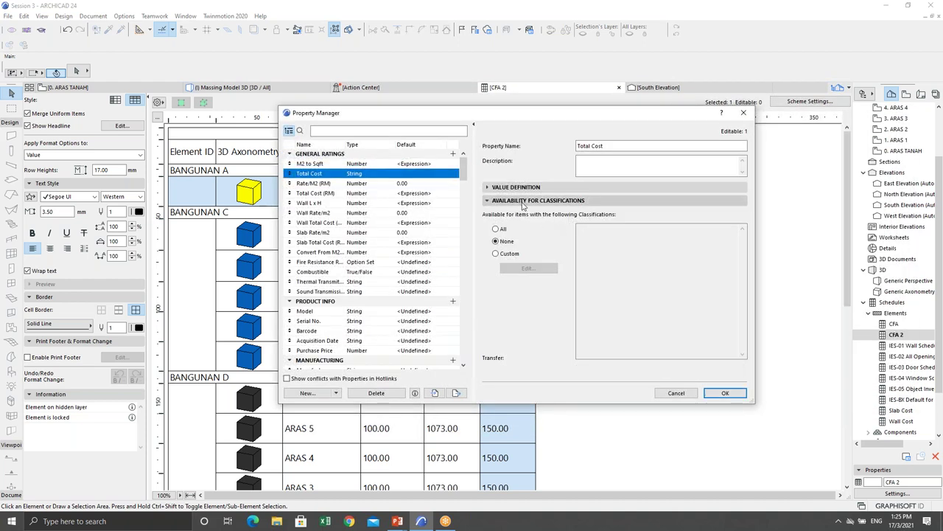
left_click(520, 201)
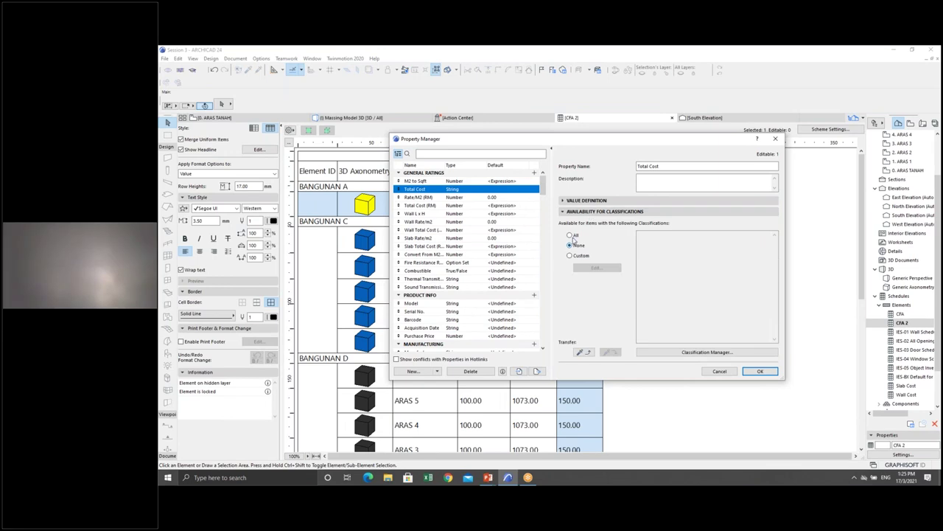
left_click(570, 235)
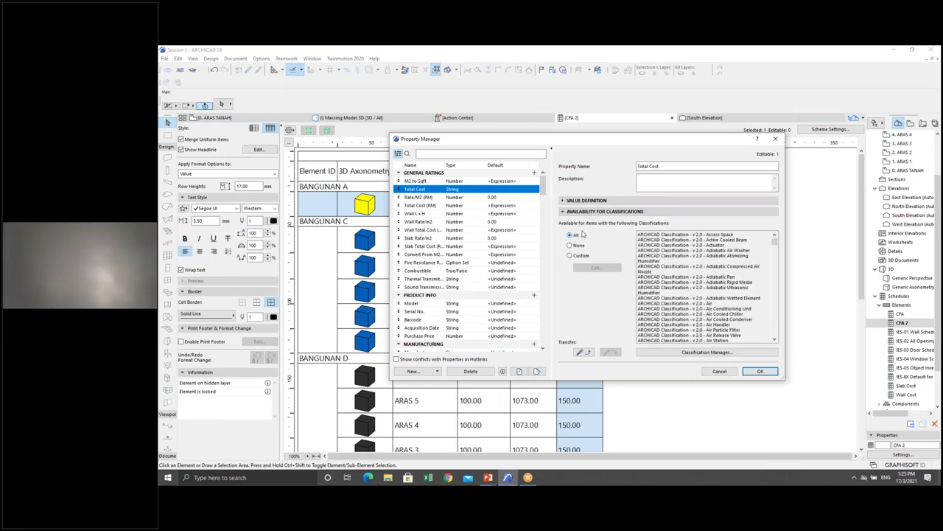
left_click(596, 214)
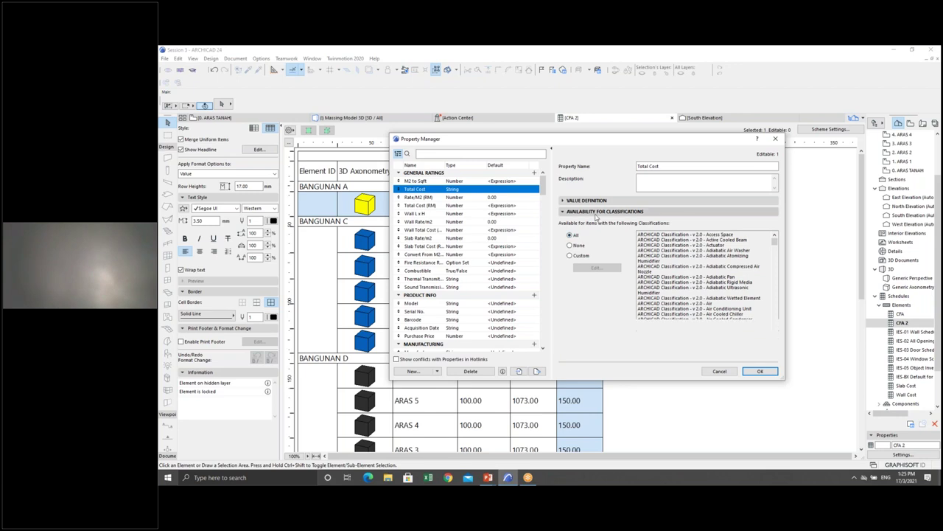
Set the Total Cost property's data type to Number and define its default value by an expression
left_click(588, 200)
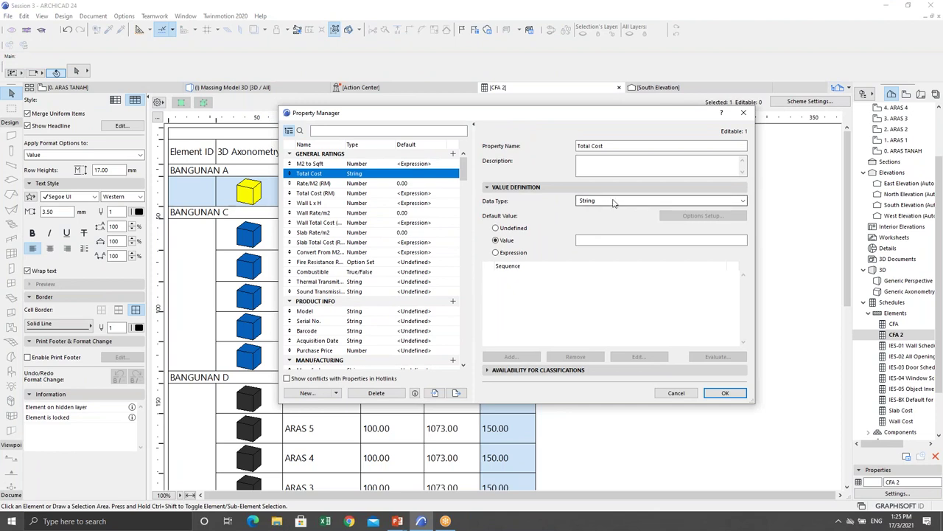
left_click(614, 201)
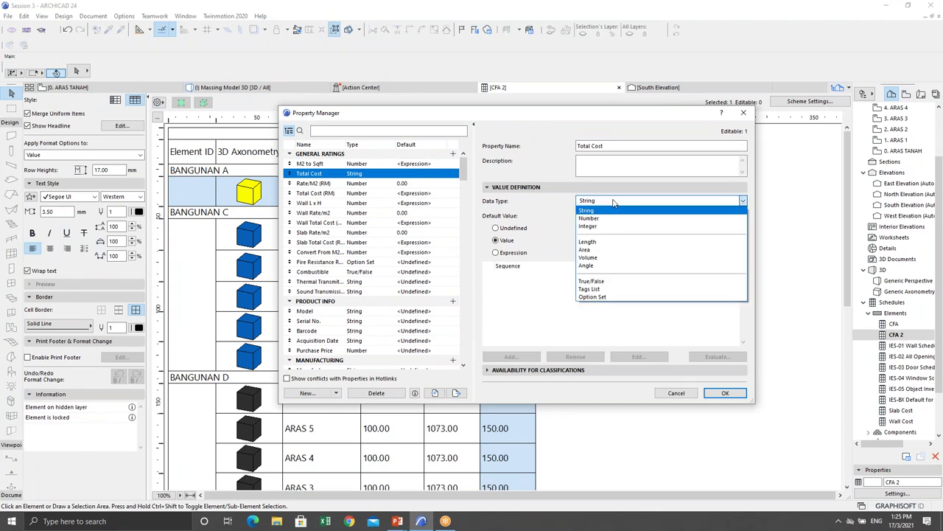
left_click(608, 219)
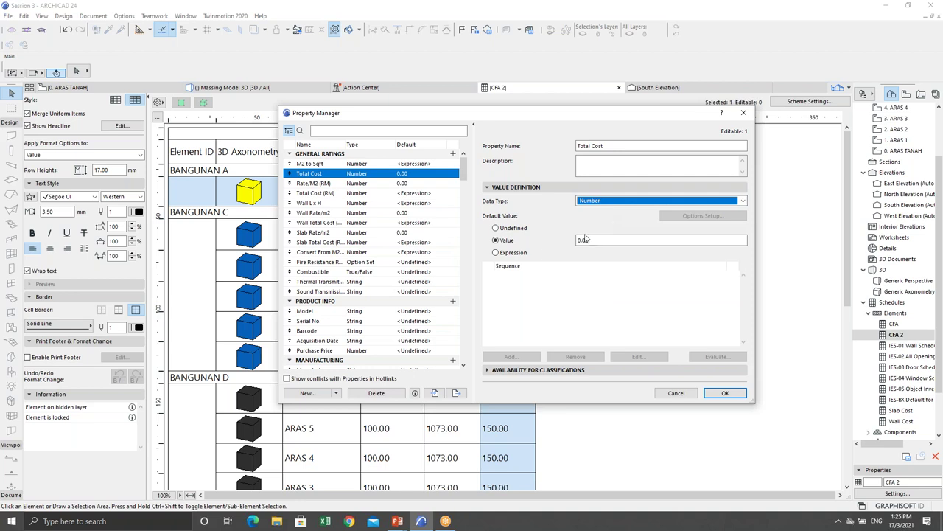
left_click(505, 255)
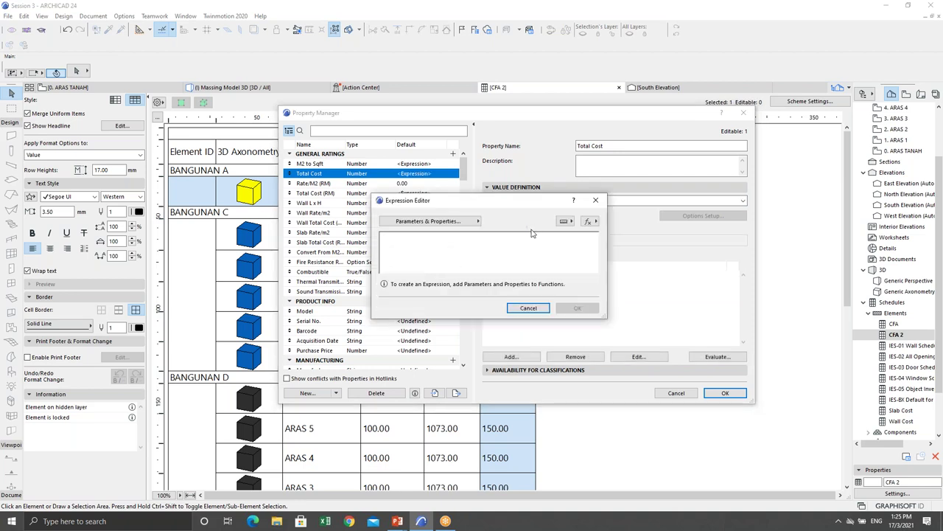
Insert the morph parameter Area (by Story) as the first term of the Total Cost expression
left_click_drag(512, 183, 628, 197)
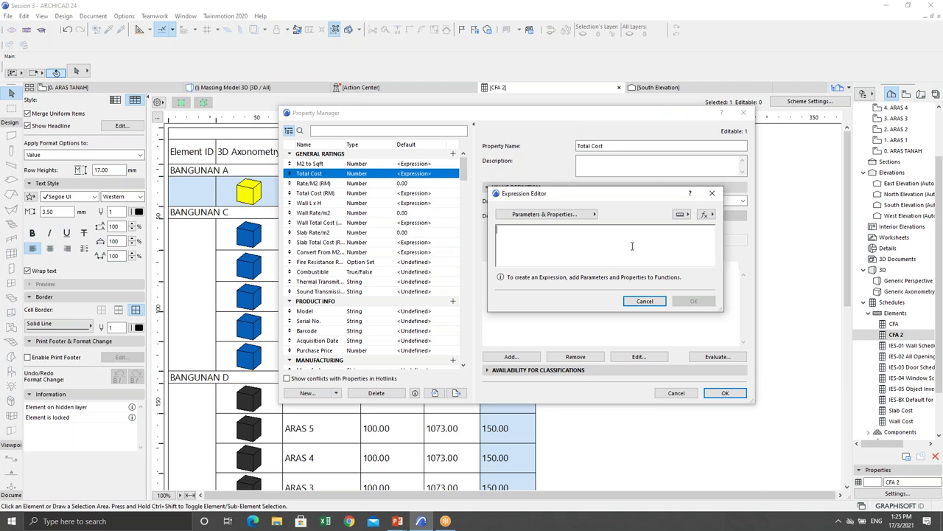
left_click(545, 214)
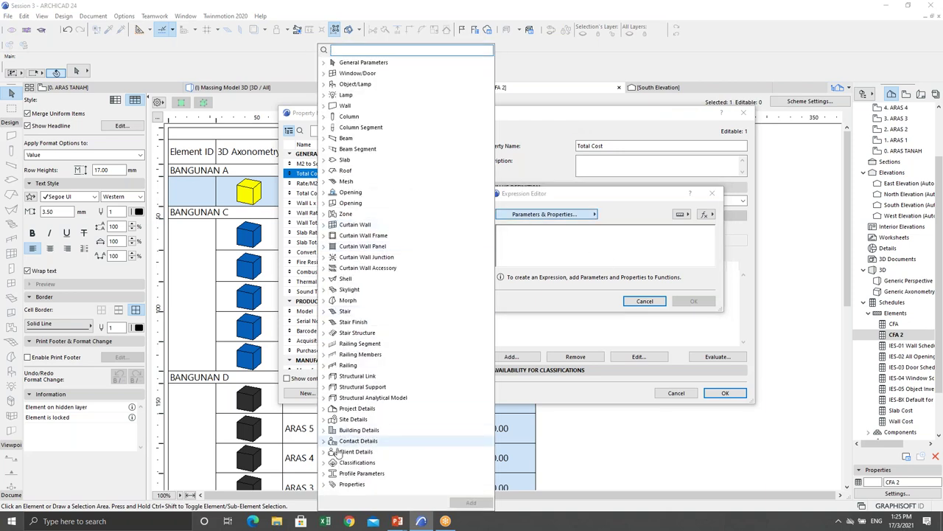
left_click(324, 484)
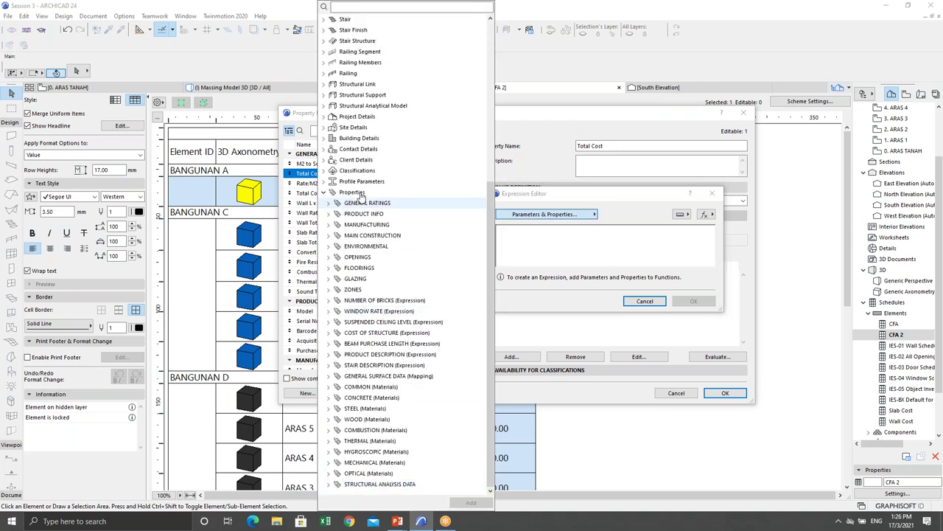
left_click(329, 204)
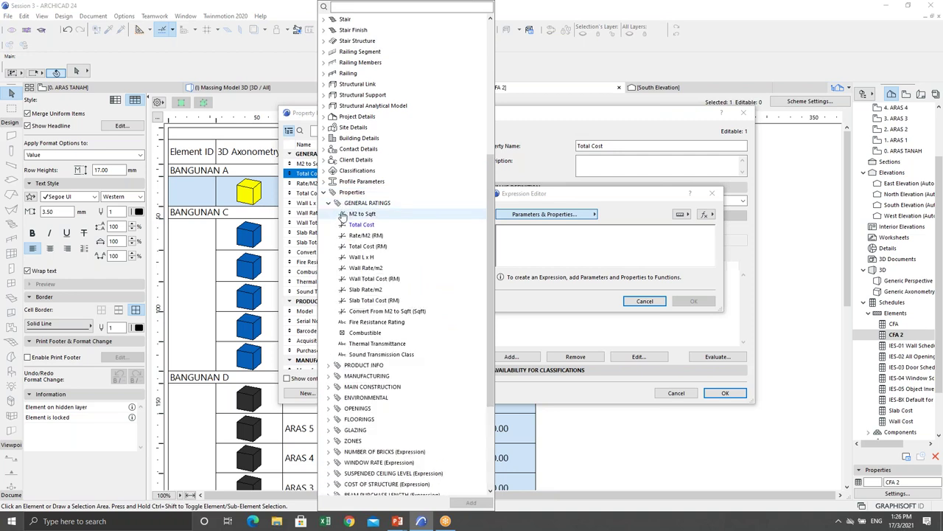
left_click(360, 216)
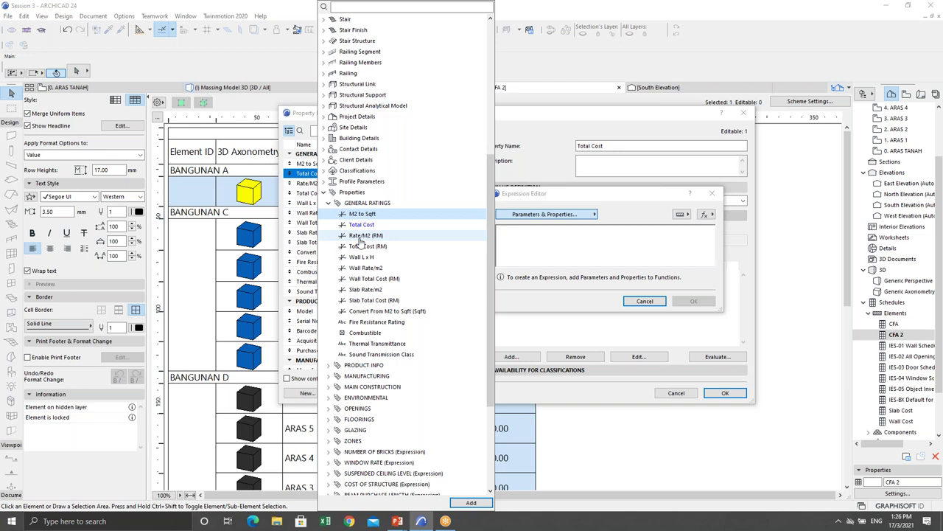
scroll(378, 54, "up", 8)
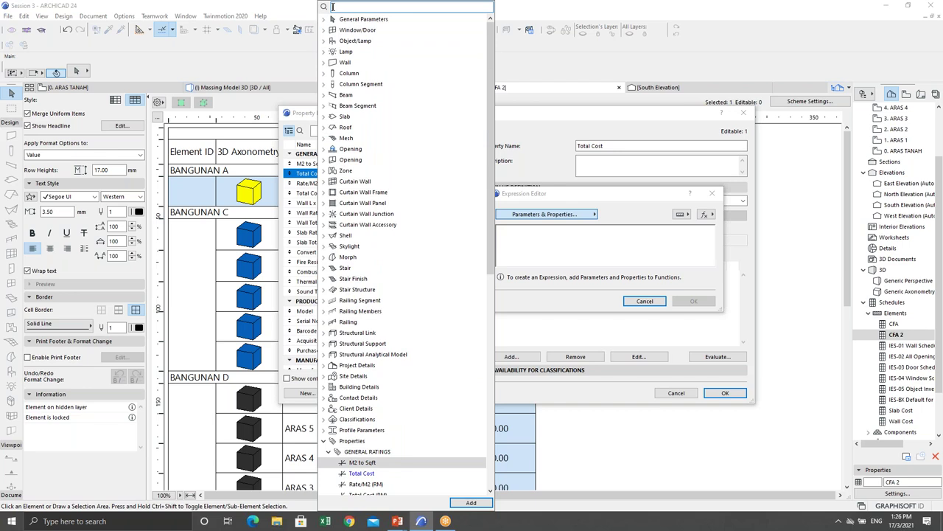
type("by")
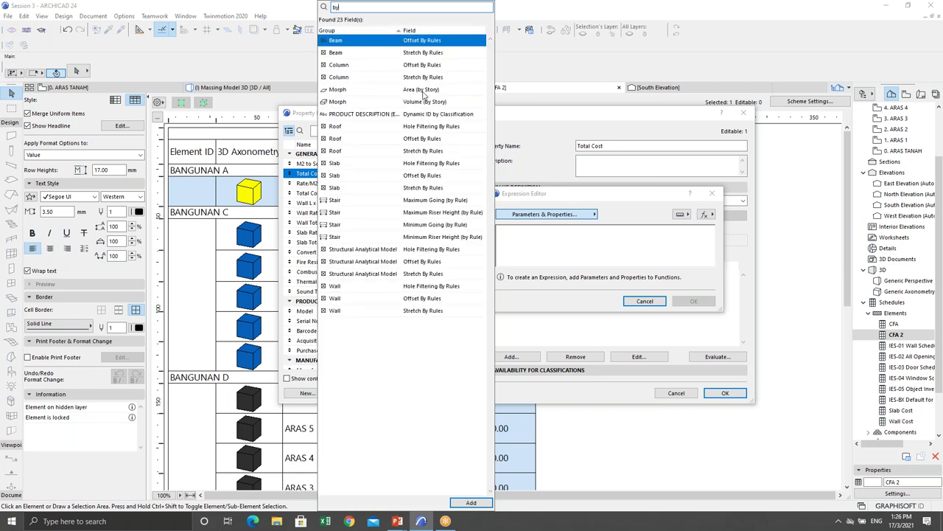
double_click(424, 95)
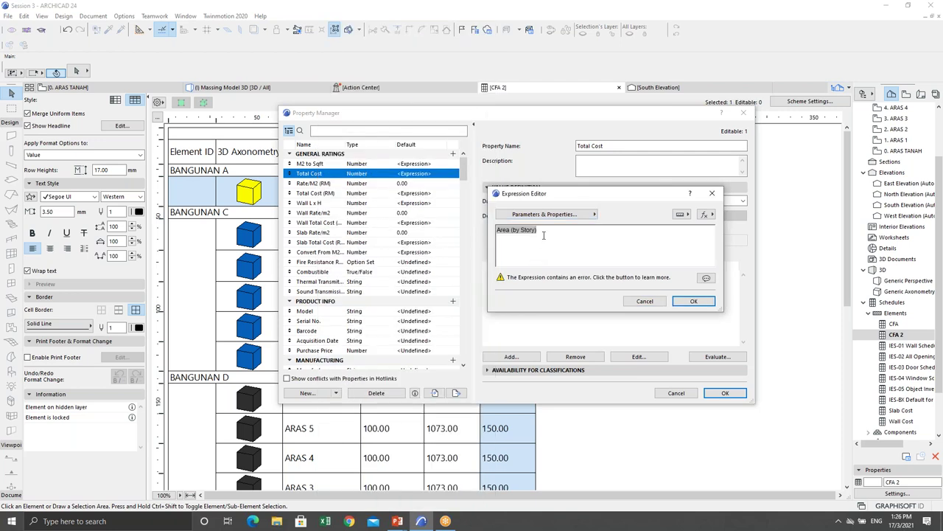
Multiply the Area (by Story) term by the GENERAL RATINGS property Rate/M2 (RM)
type("*")
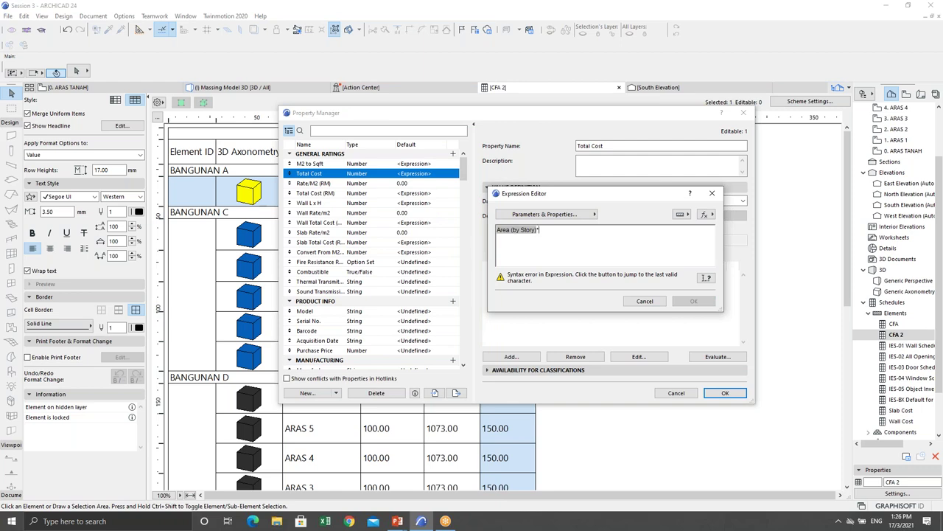
left_click(520, 218)
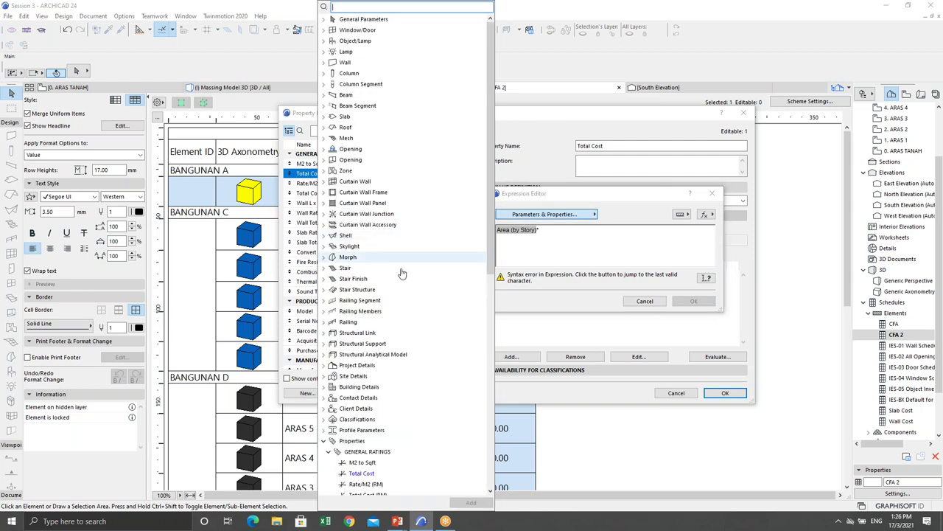
scroll(381, 472, "down", 1)
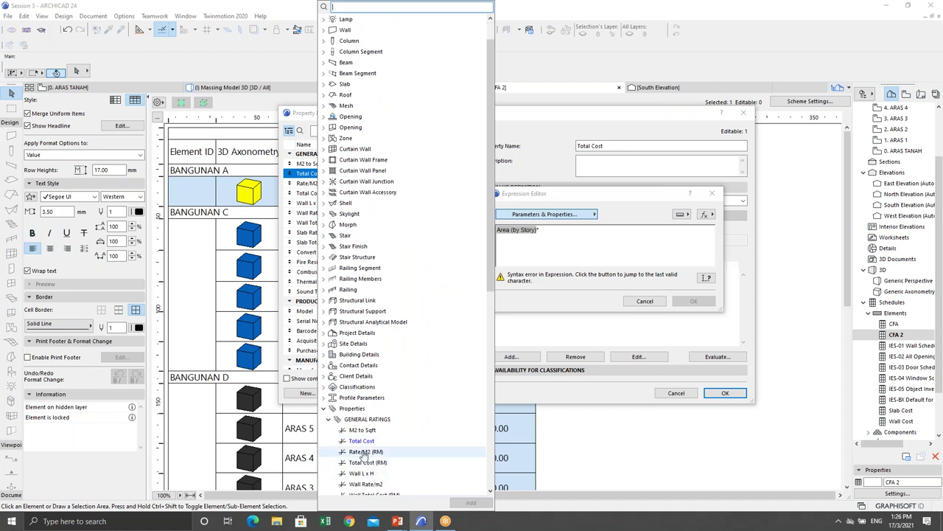
double_click(364, 452)
Insert the data conversion function Convert unit to string [STRCALCUNIT] before the Area (by Story) term of the Total Cost expression
left_click(558, 231)
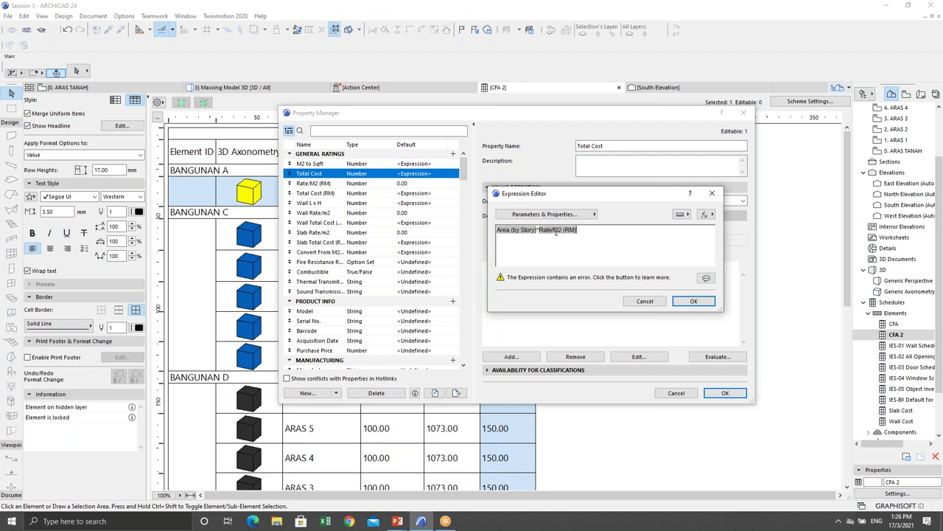
left_click(516, 231)
left_click(539, 225)
left_click(536, 230)
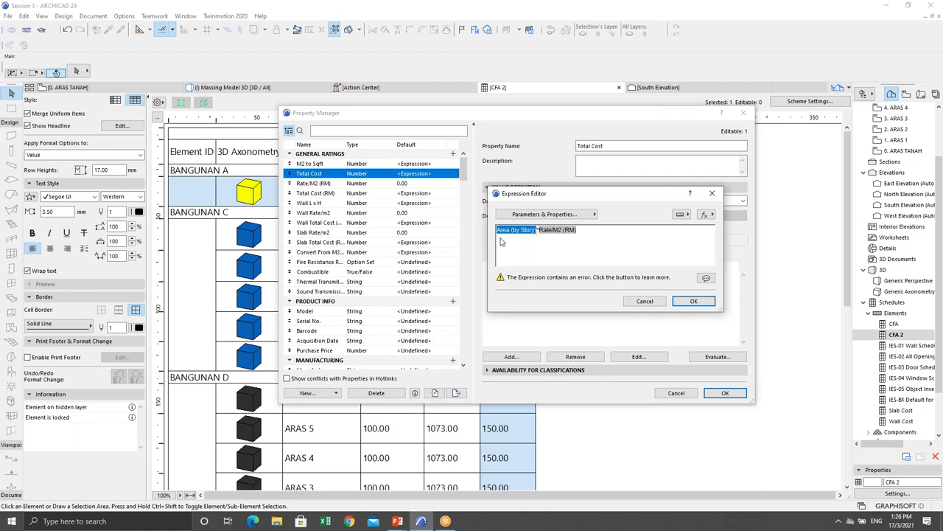
left_click(538, 230)
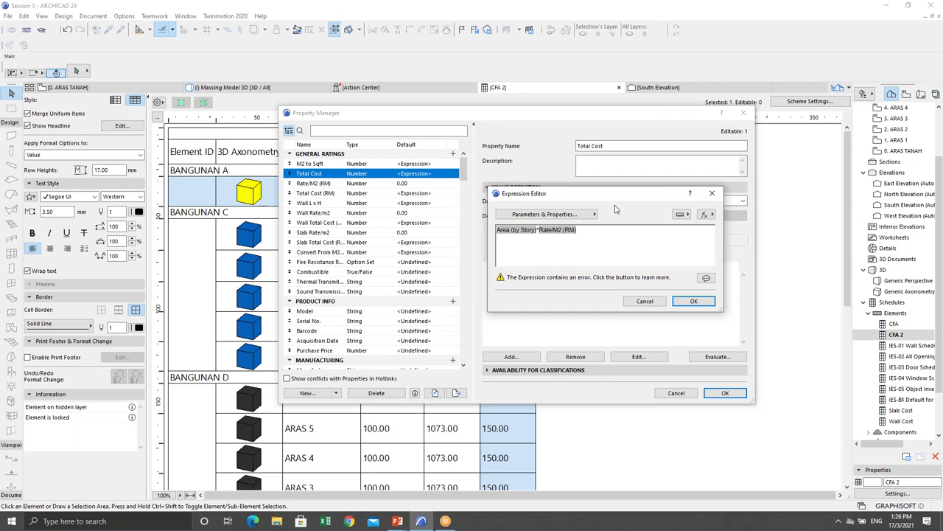
left_click(706, 214)
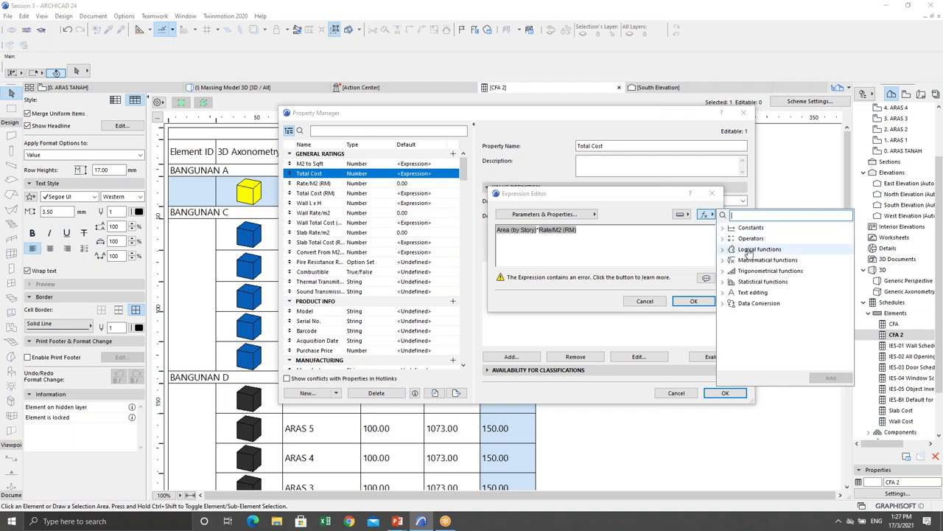
left_click(723, 304)
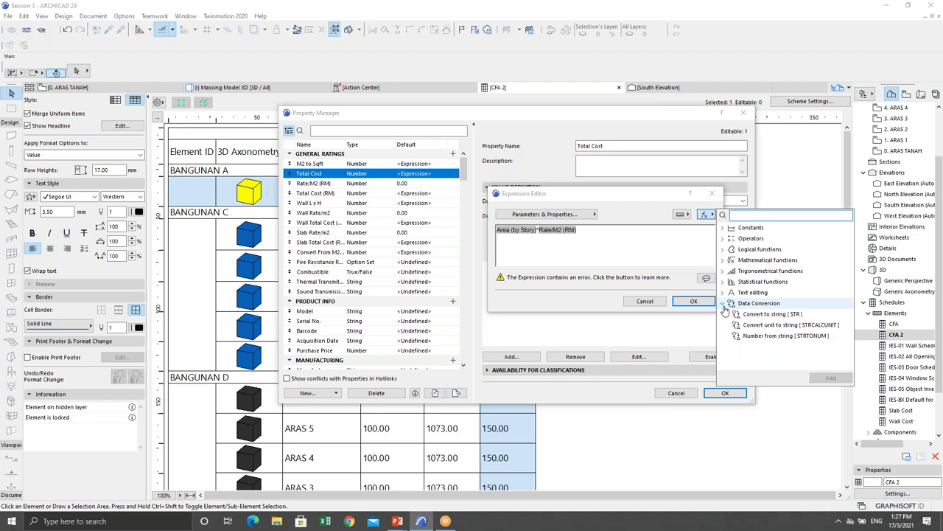
left_click(774, 325)
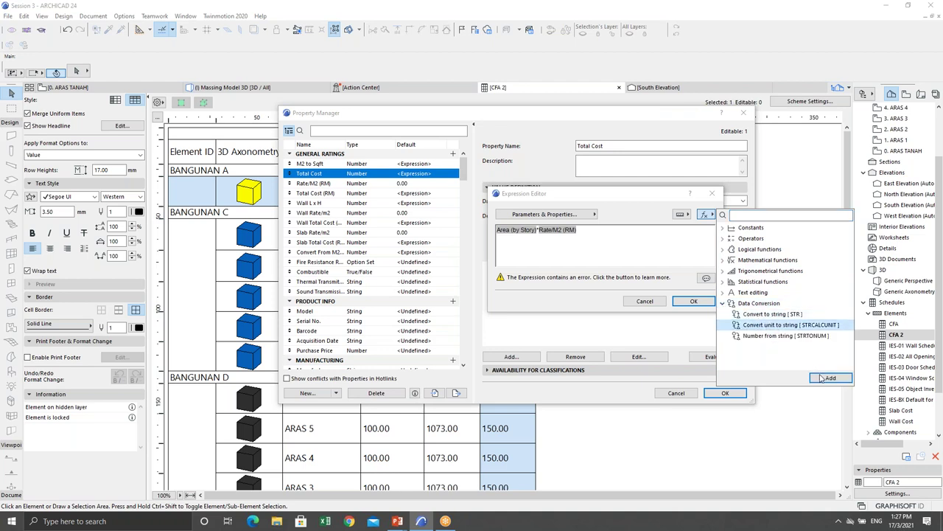
left_click(831, 378)
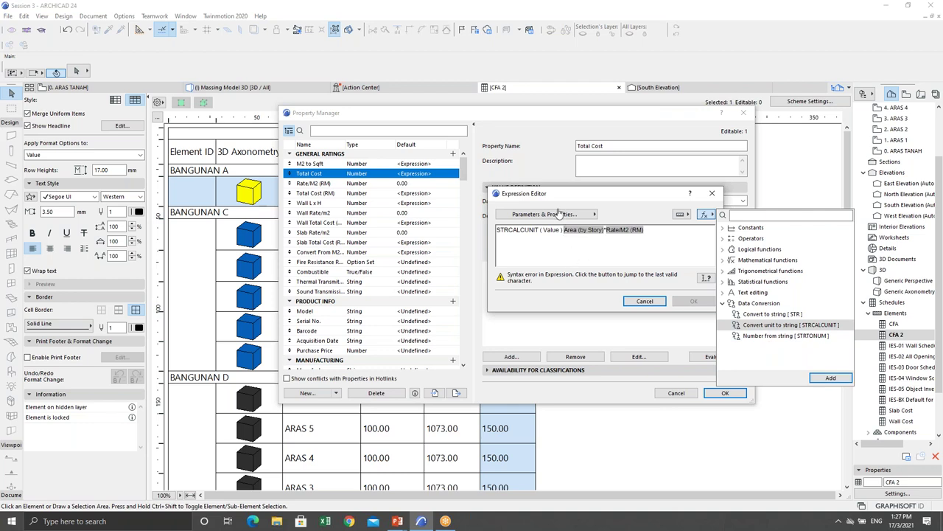
Replace the STRCALCUNIT placeholder with the Area (by Story) term and close the bracket before the multiplication sign
left_click(567, 231)
key("BackSpace")
key("BackSpace")
key("BackSpace")
key("BackSpace")
key("BackSpace")
key("BackSpace")
key("BackSpace")
key("BackSpace")
key("BackSpace")
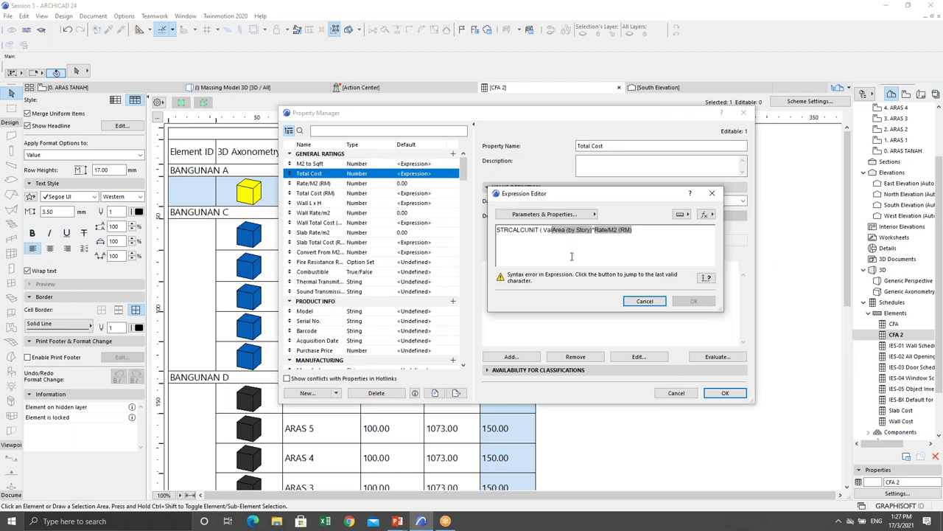
left_click(585, 230)
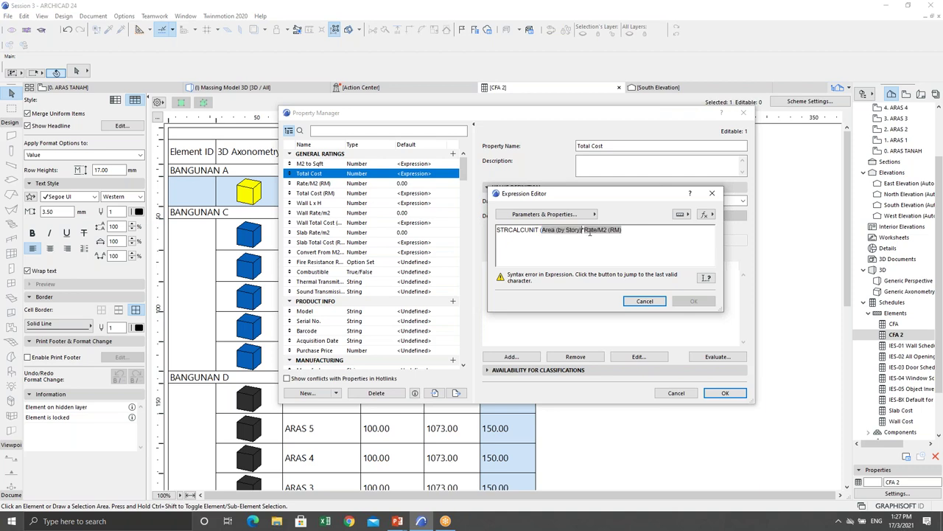
type(")")
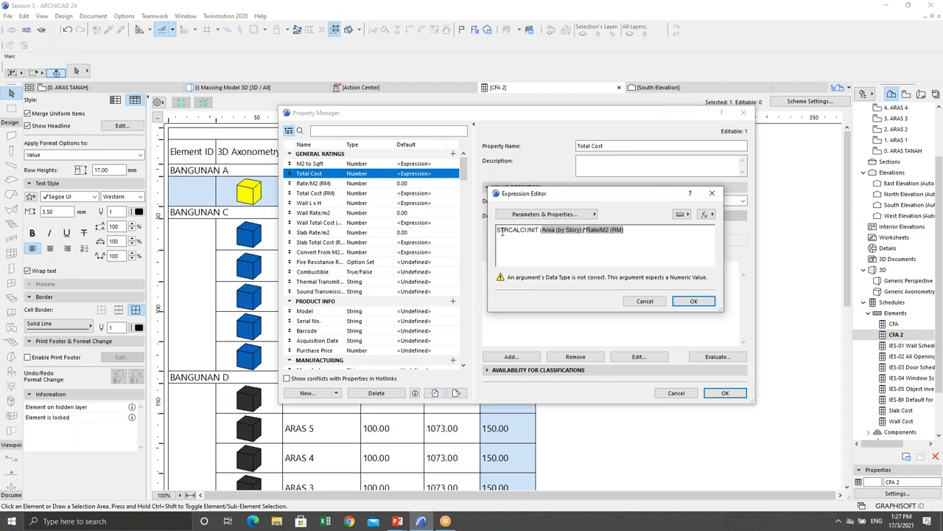
Insert the data conversion function Number from string [STRTONUM] in front of STRCALCUNIT in the expression
left_click(710, 213)
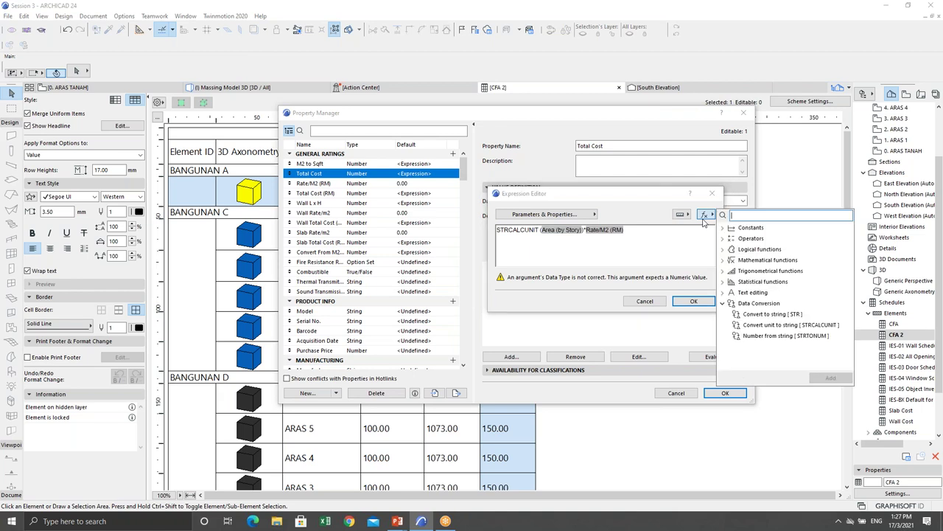
left_click(763, 336)
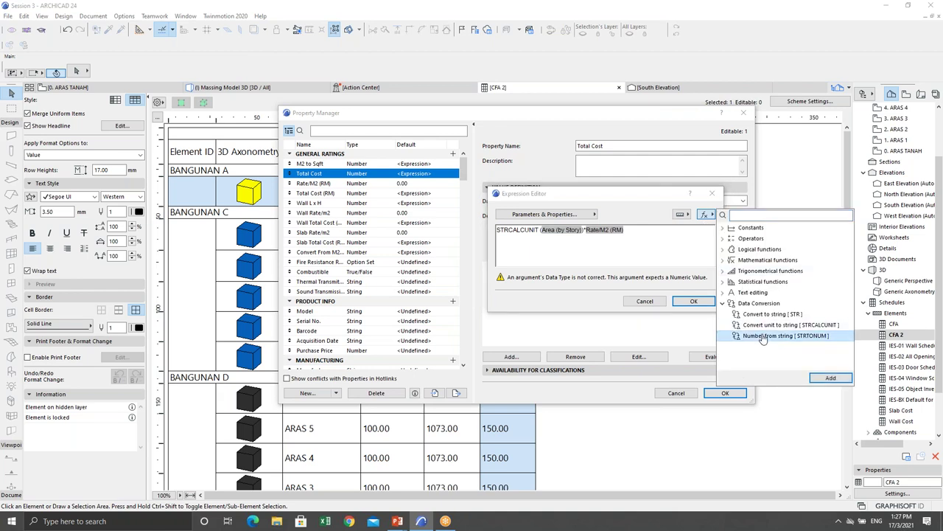
left_click(831, 377)
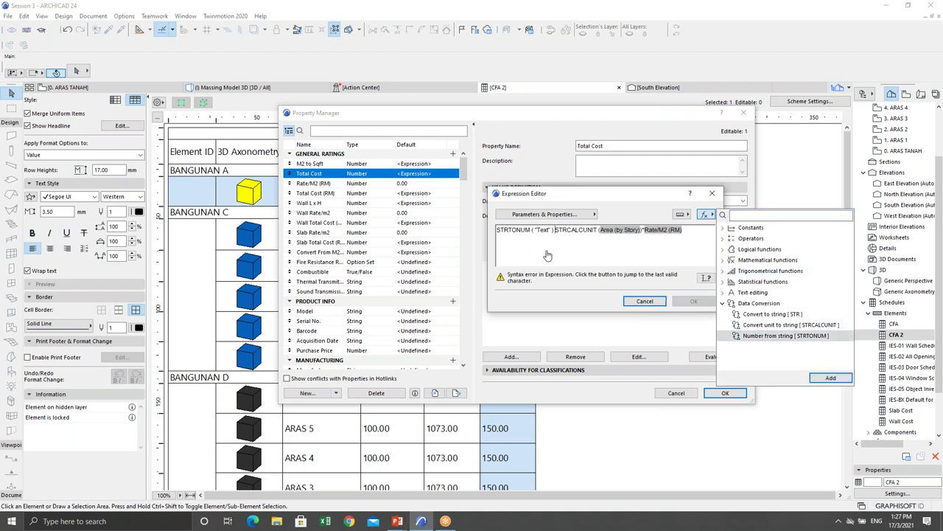
Nest the STRCALCUNIT term inside STRTONUM in place of its placeholder text, close the bracket, and save the Total Cost property
left_click(557, 230)
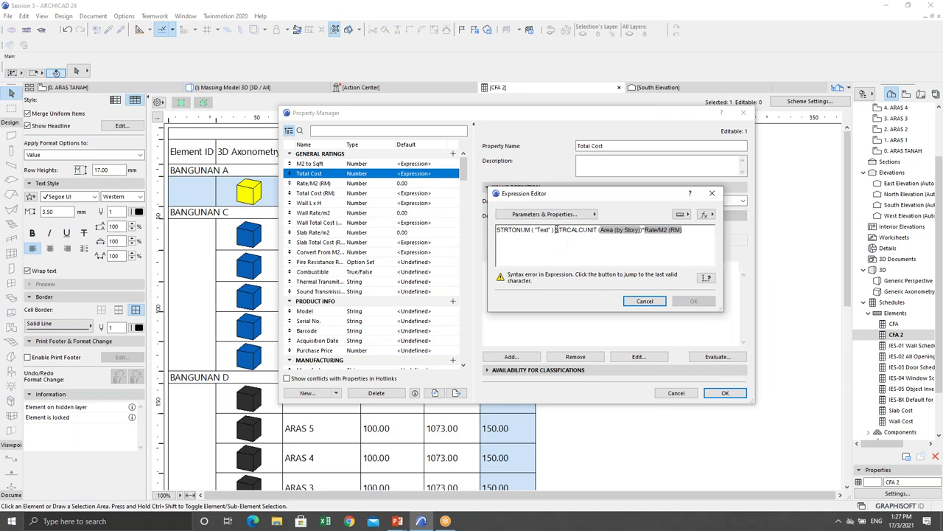
key("BackSpace")
key("BackSpace")
key("BackSpace")
key("BackSpace")
key("BackSpace")
key("BackSpace")
key("BackSpace")
key("BackSpace")
key("BackSpace")
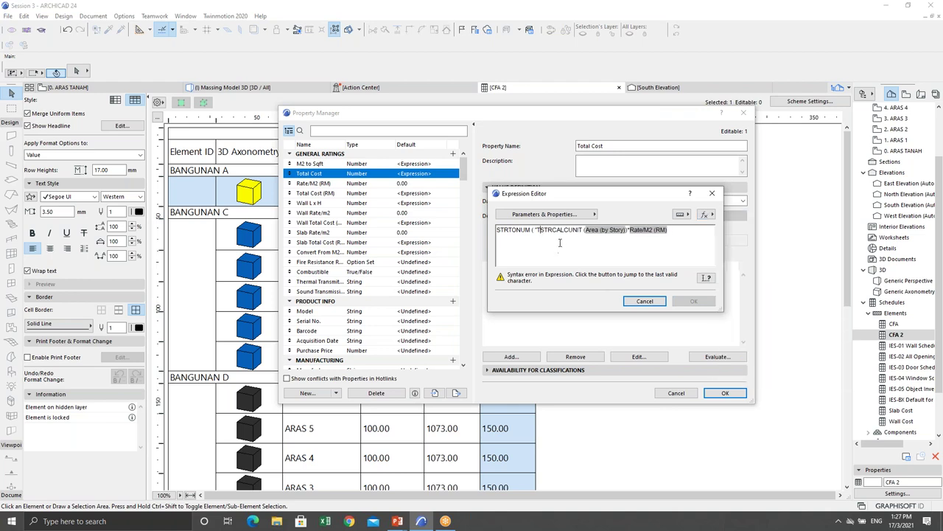
key("BackSpace")
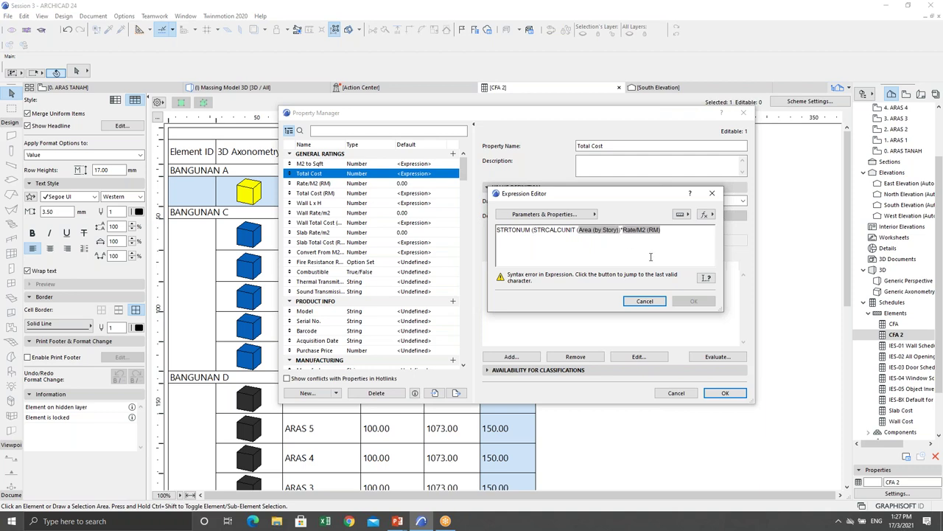
type(")")
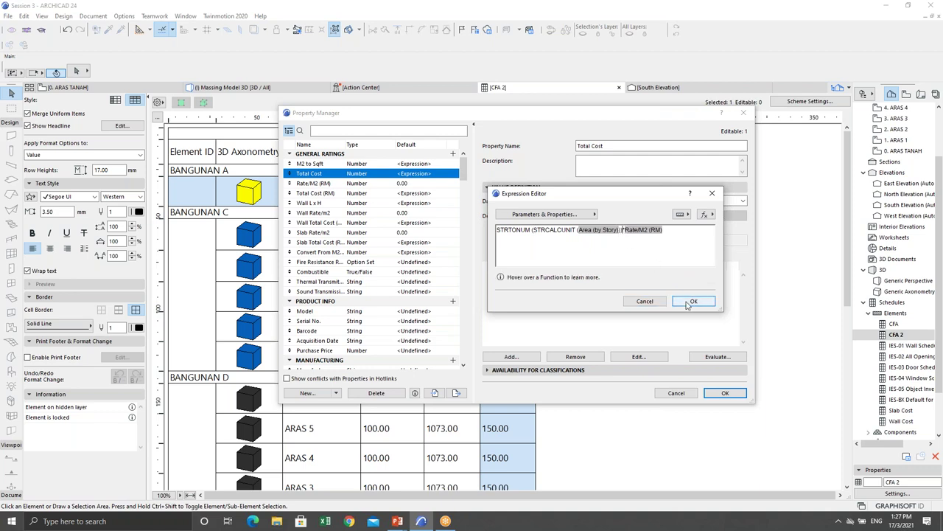
left_click(693, 300)
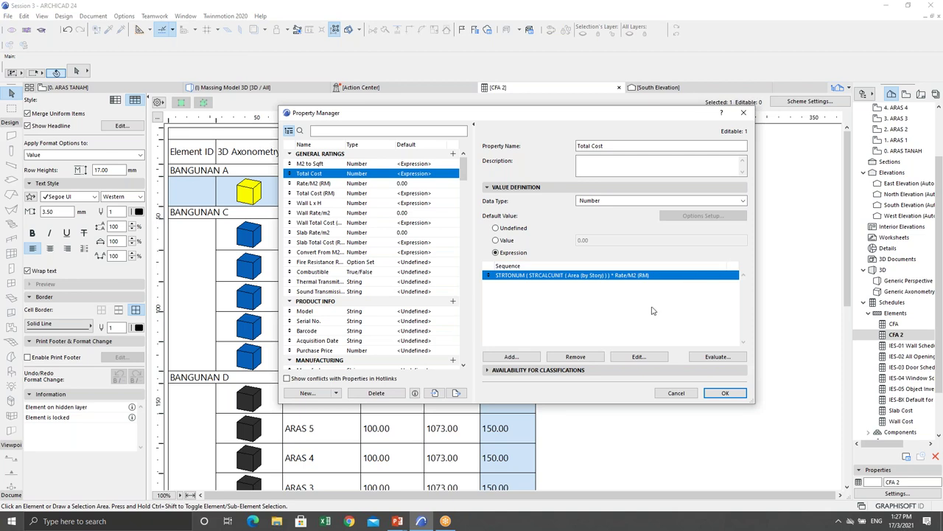
left_click(725, 394)
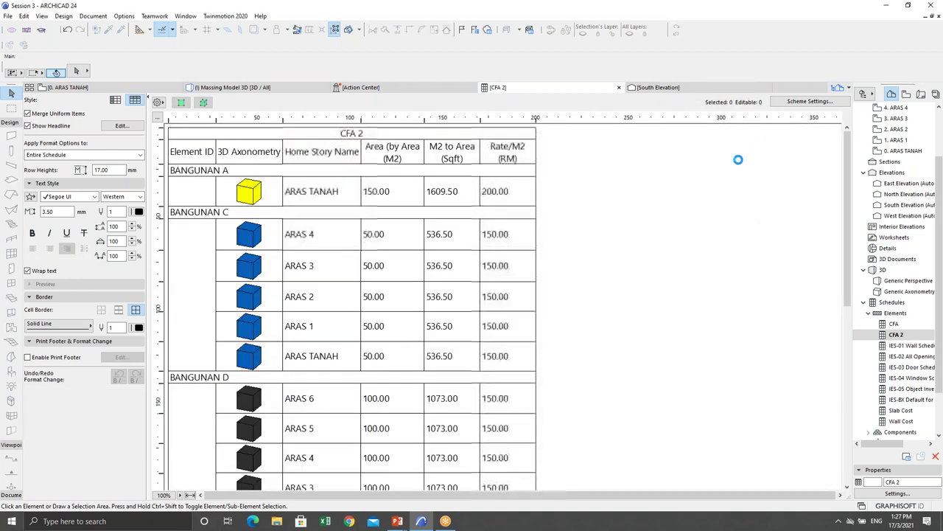
Add the GENERAL RATINGS property Total Cost as a field of the CFA 2 schedule scheme
left_click(804, 102)
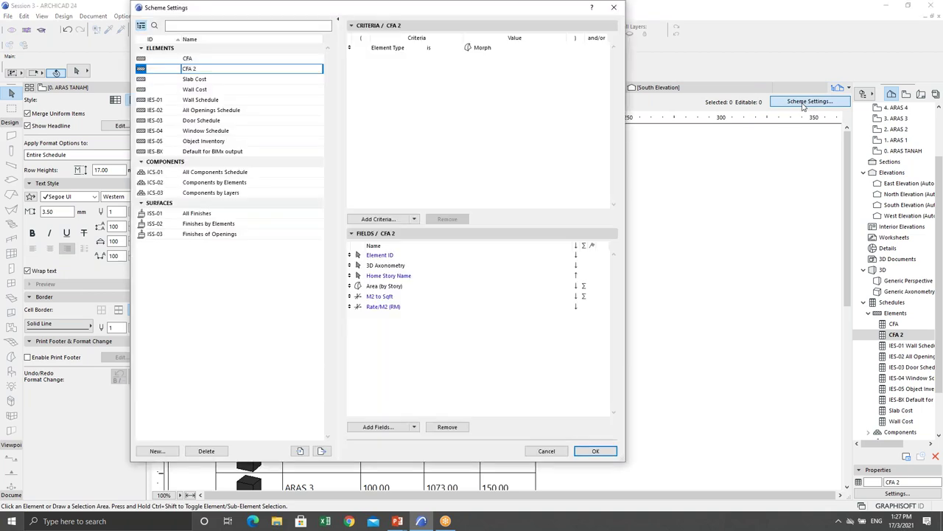
left_click(390, 430)
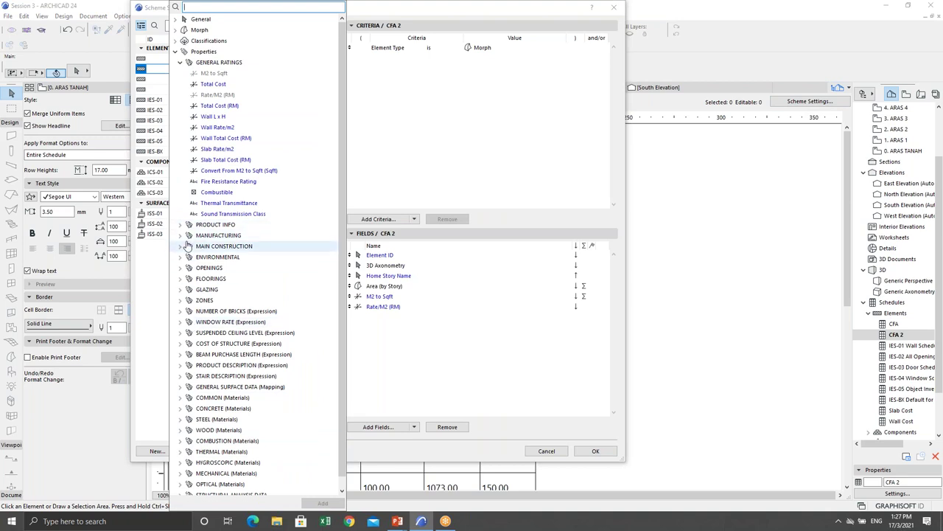
double_click(213, 84)
left_click(387, 343)
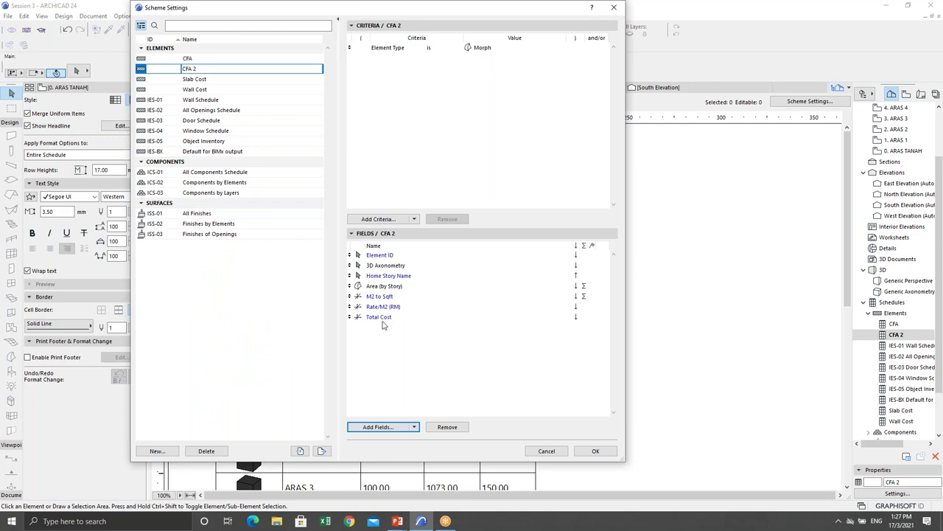
left_click(588, 453)
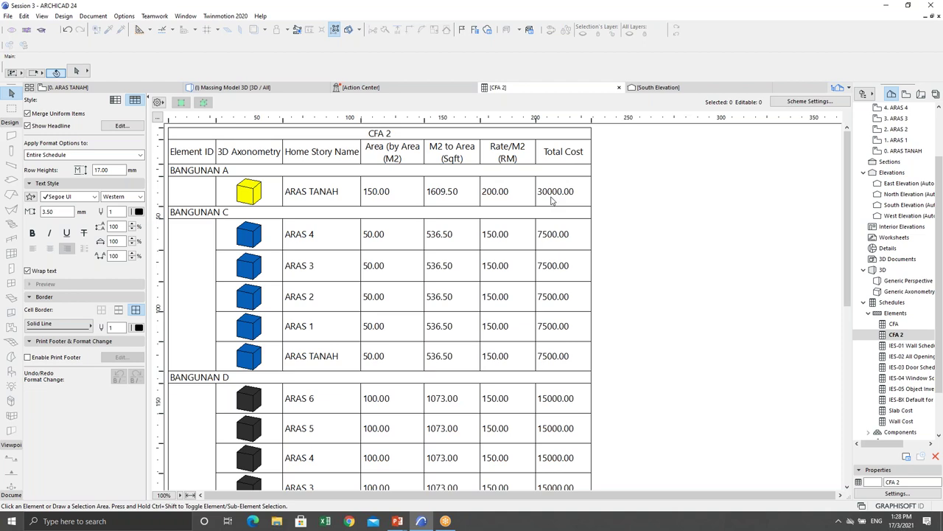
Right-align the values in the schedule's Total Cost column
left_click(551, 199)
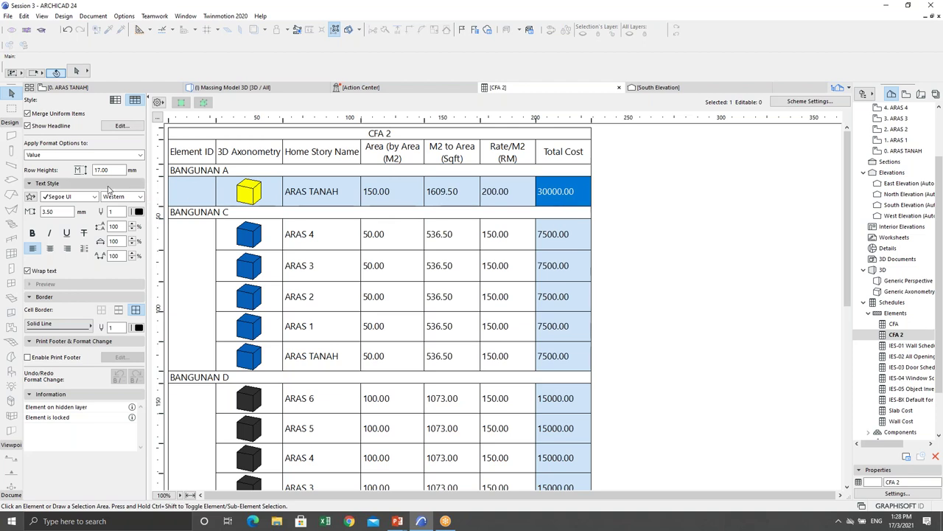
left_click(66, 248)
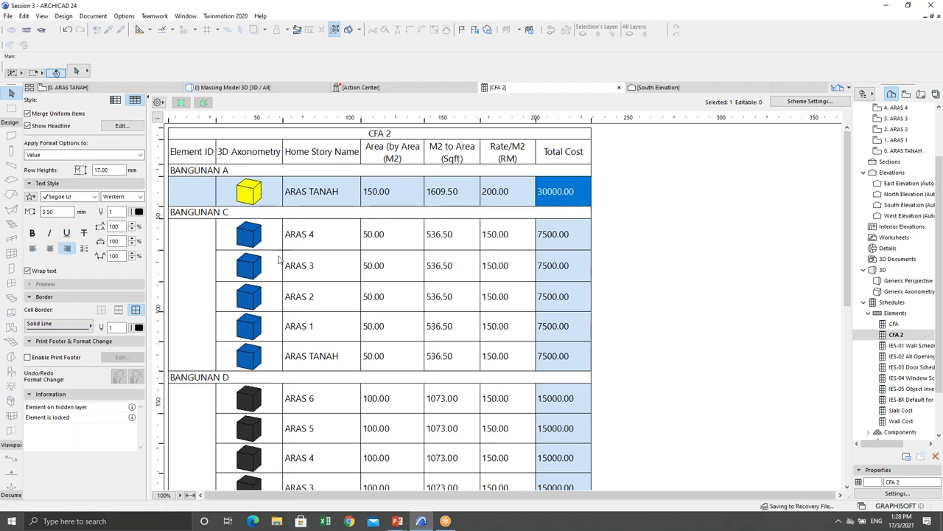
left_click(638, 213)
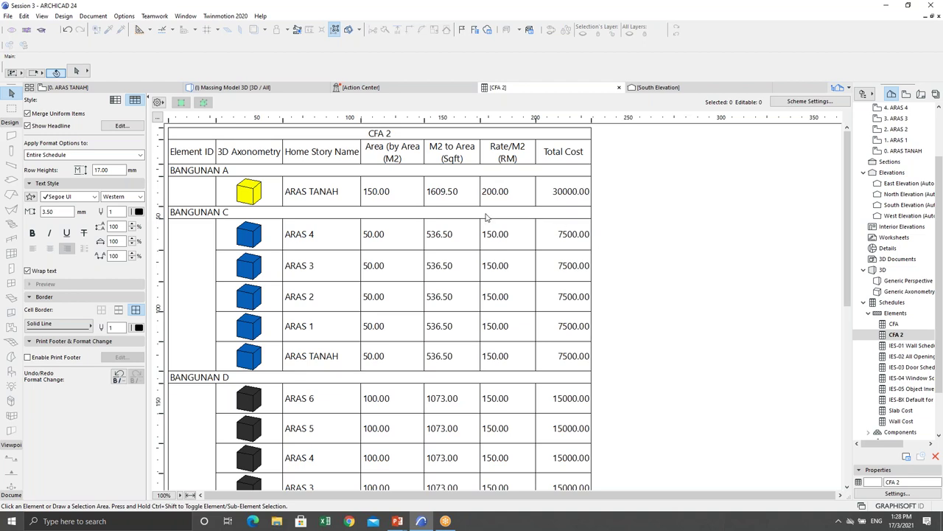
left_click(506, 197)
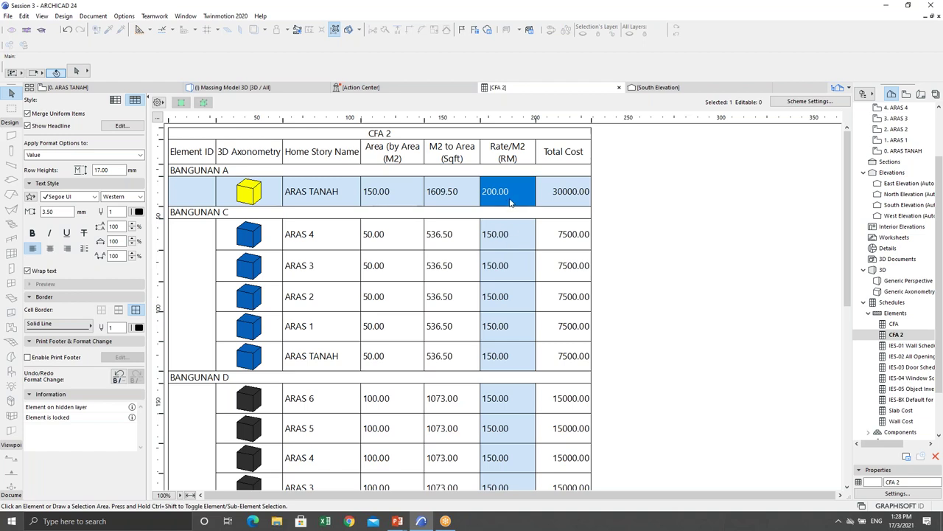
left_click(504, 242)
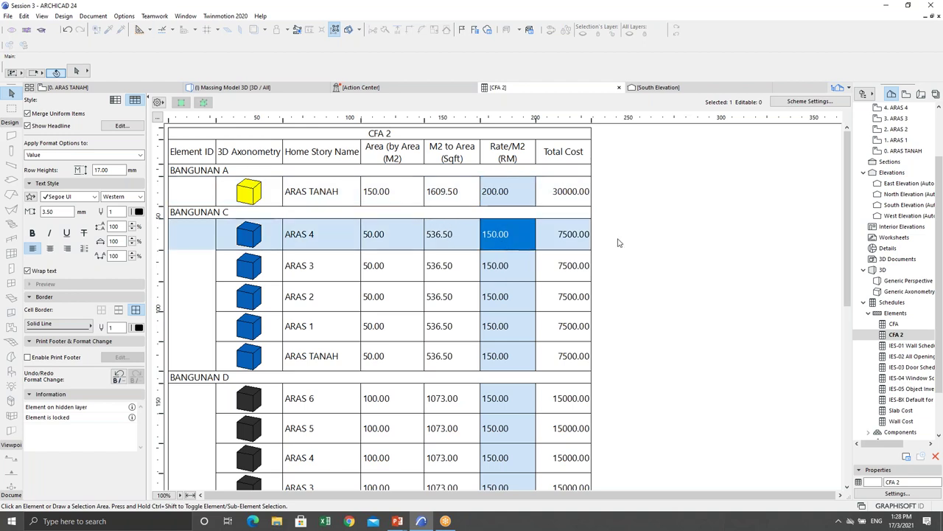
left_click(672, 226)
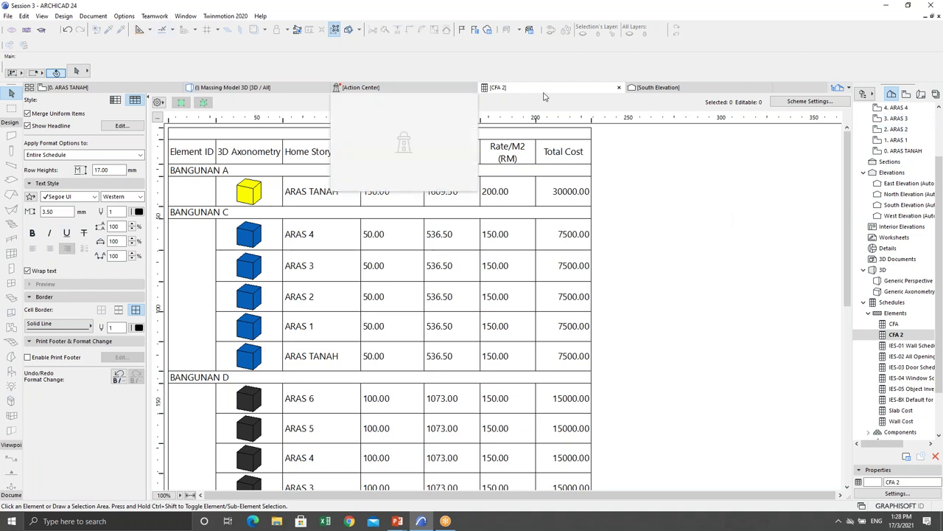
Examine the GENERAL RATINGS properties in the settings of the orange morph in the 3D massing model, leaving them as they are
left_click(283, 90)
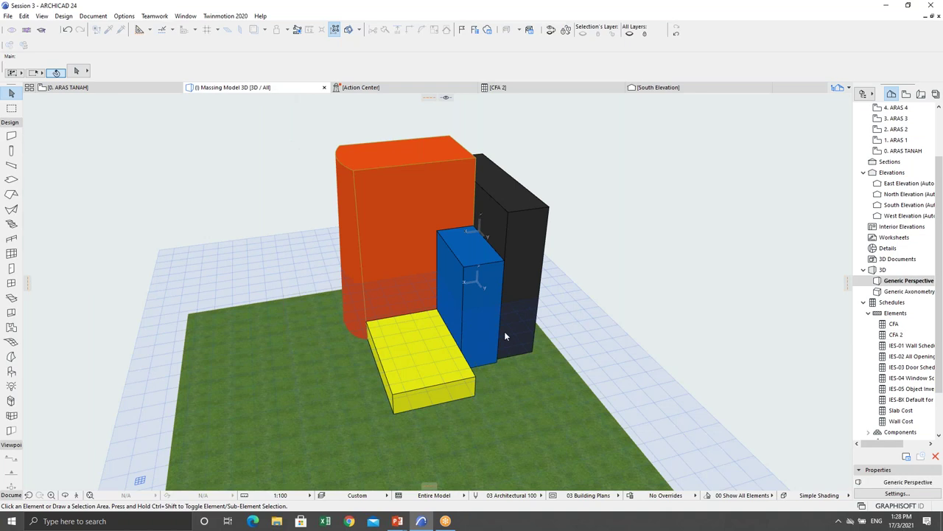
middle_click_drag(465, 406, 413, 251, "shift")
scroll(482, 282, "up", 3)
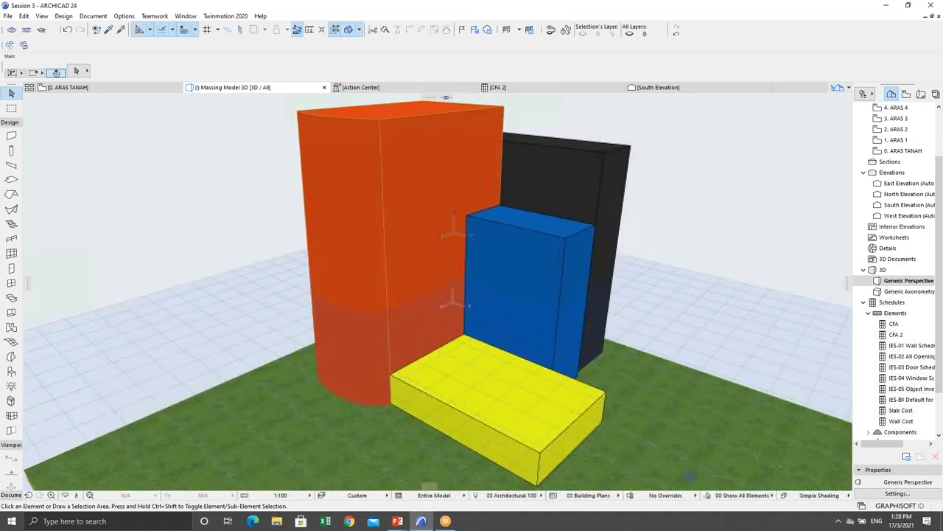
left_click(392, 243)
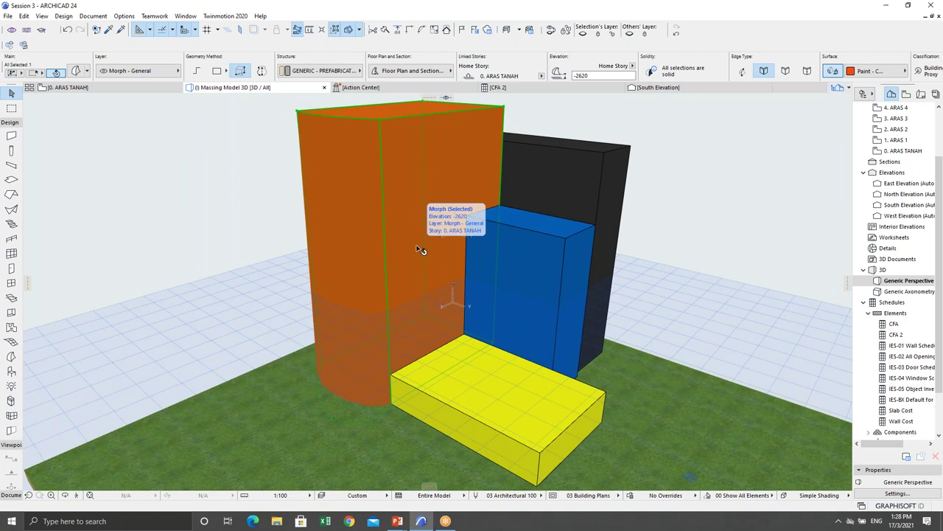
key("ctrl+t")
scroll(405, 420, "down", 5)
scroll(411, 387, "up", 3)
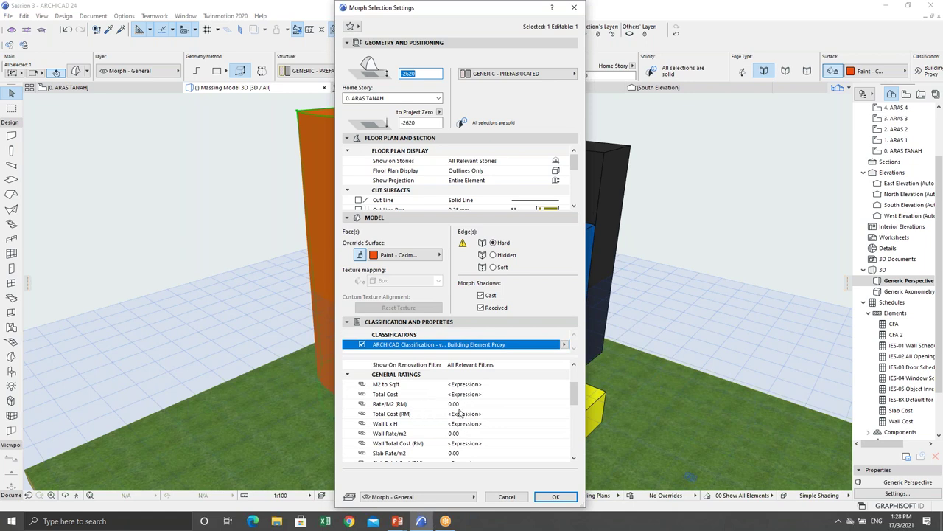
scroll(438, 414, "down", 3)
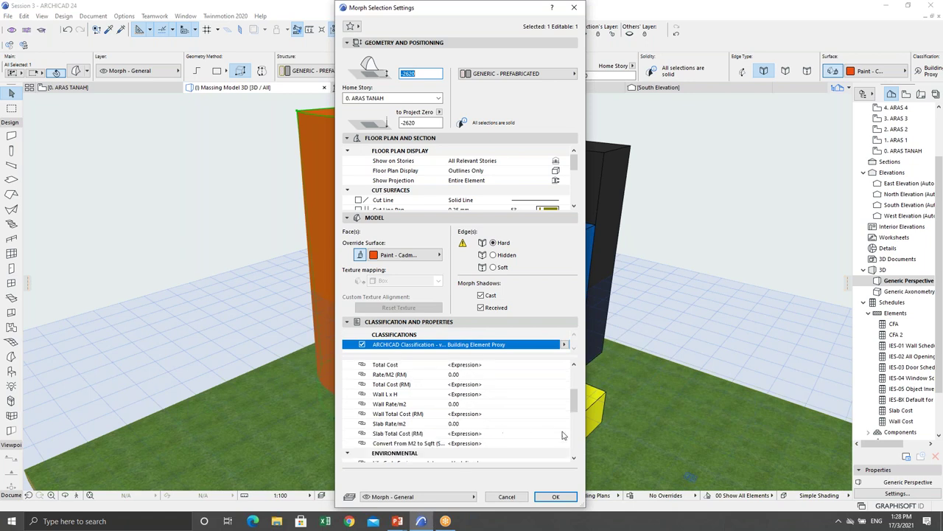
left_click_drag(575, 416, 575, 404)
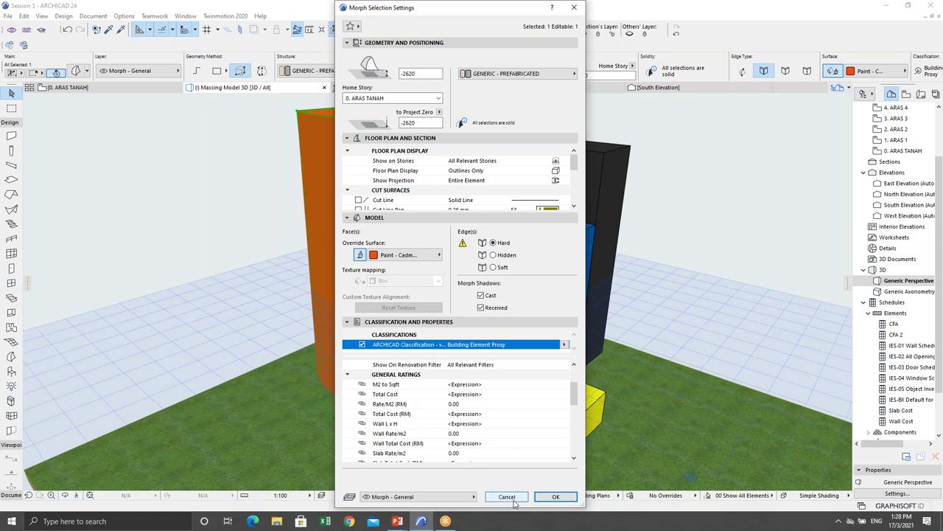
left_click(508, 496)
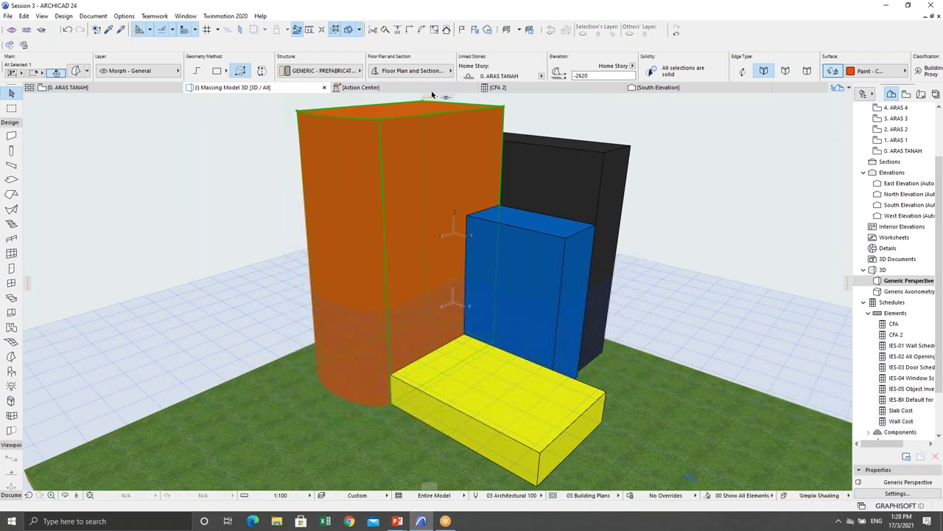
left_click(217, 223)
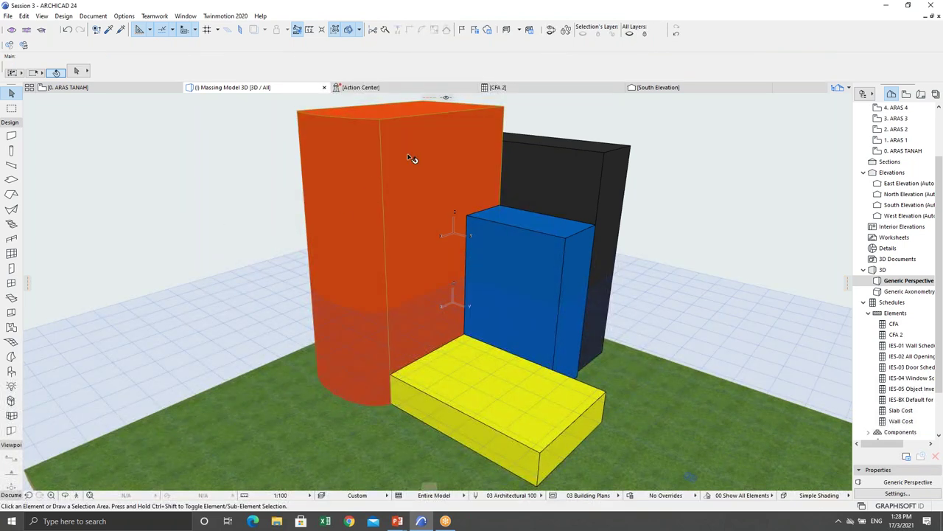
Review the area and square-foot values in the CFA 2 schedule, the ARAS TANAH floor plan, and the rates in the CFA schedule
left_click(507, 88)
left_click(387, 202)
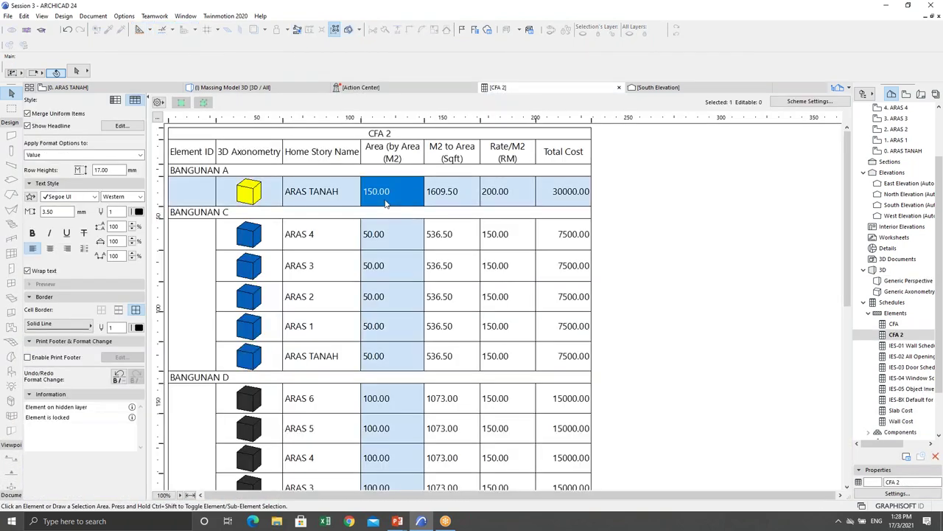
double_click(895, 151)
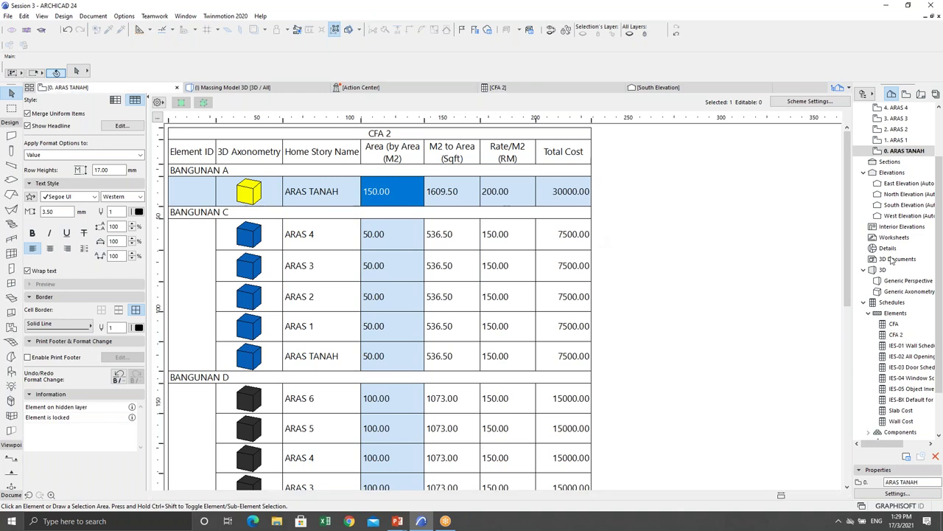
scroll(884, 313, "down", 1)
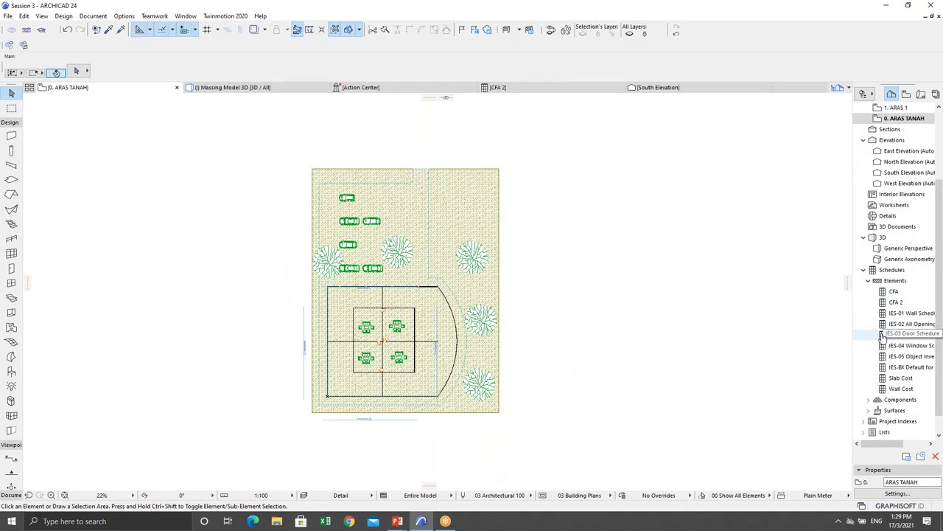
left_click(896, 302)
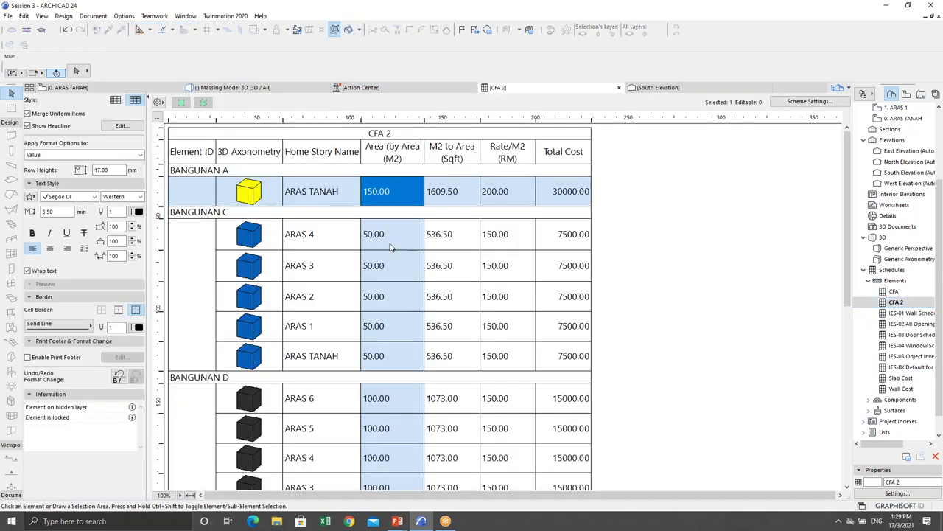
left_click(393, 247)
left_click(446, 191)
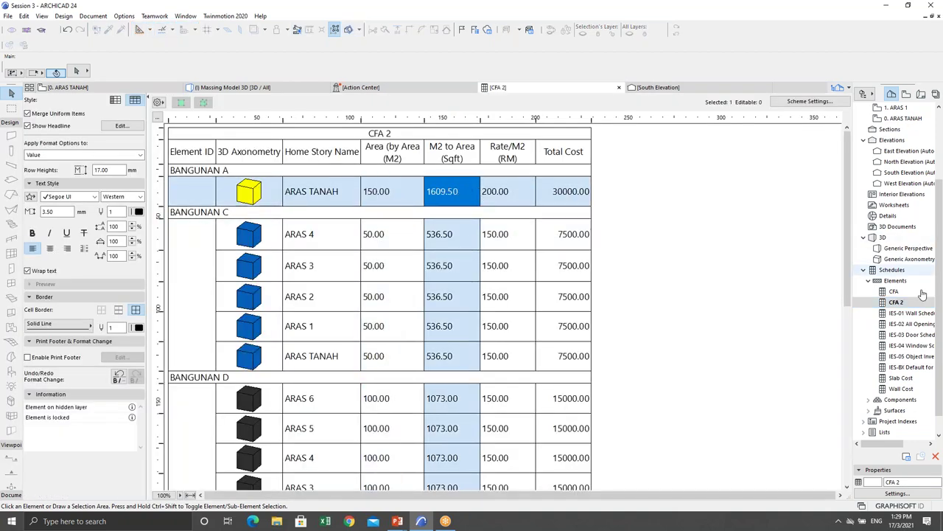
left_click(894, 292)
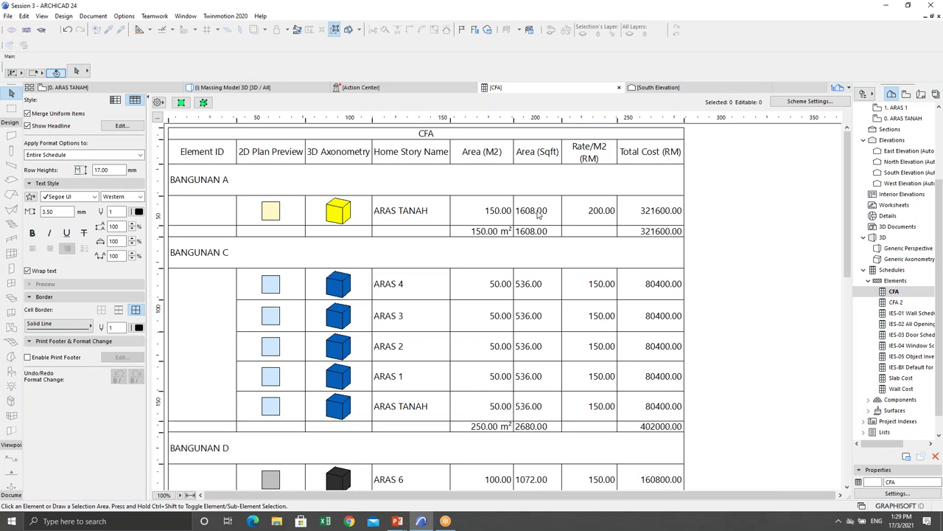
left_click(588, 213)
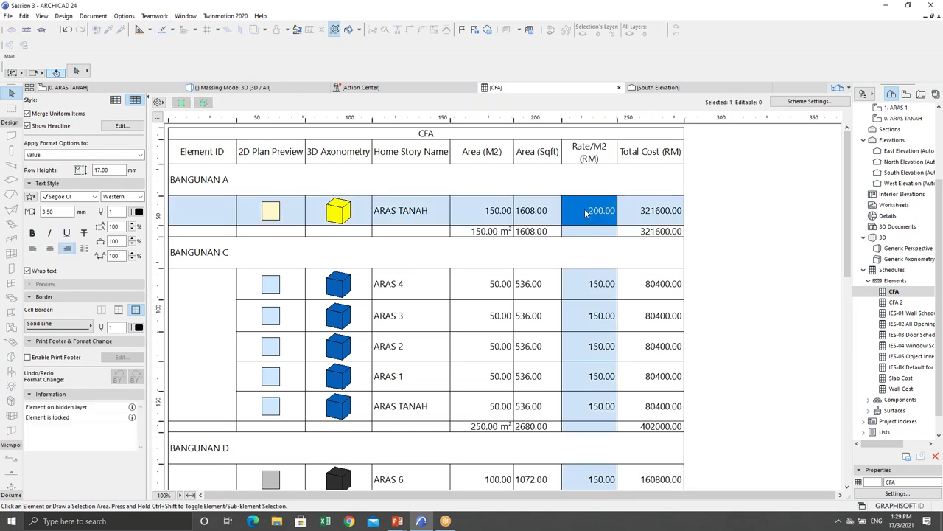
left_click(625, 260)
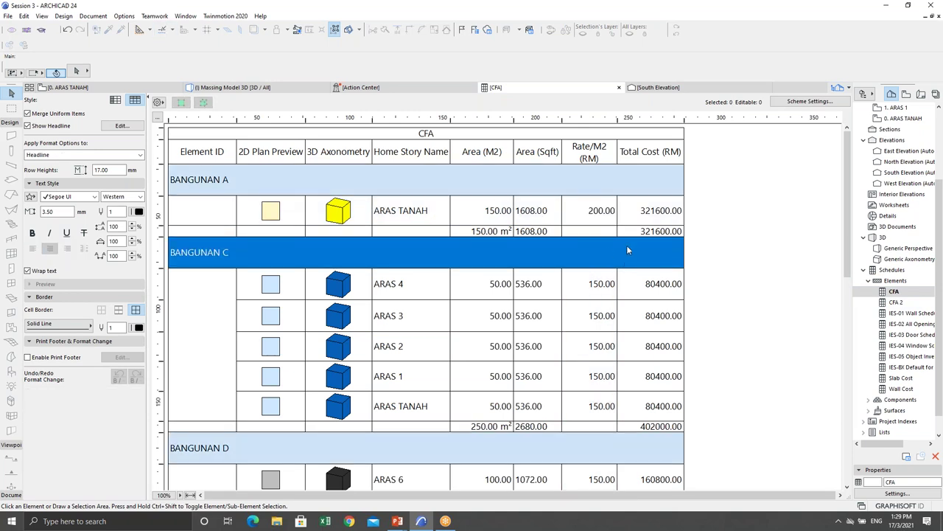
Open the saved view CFA For Massing Model and set the Rate/M2 (RM) of BANGUNAN A's ARAS TANAH row to 250
left_click(907, 94)
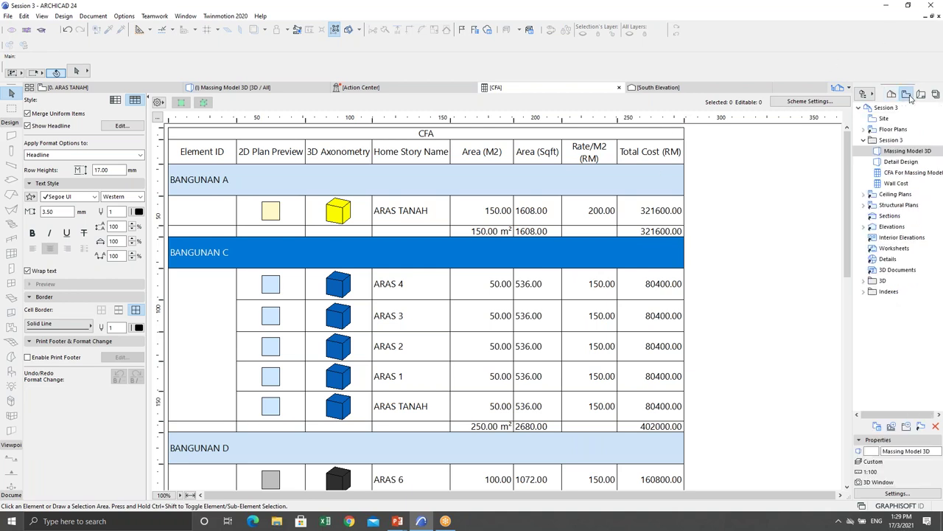
double_click(891, 173)
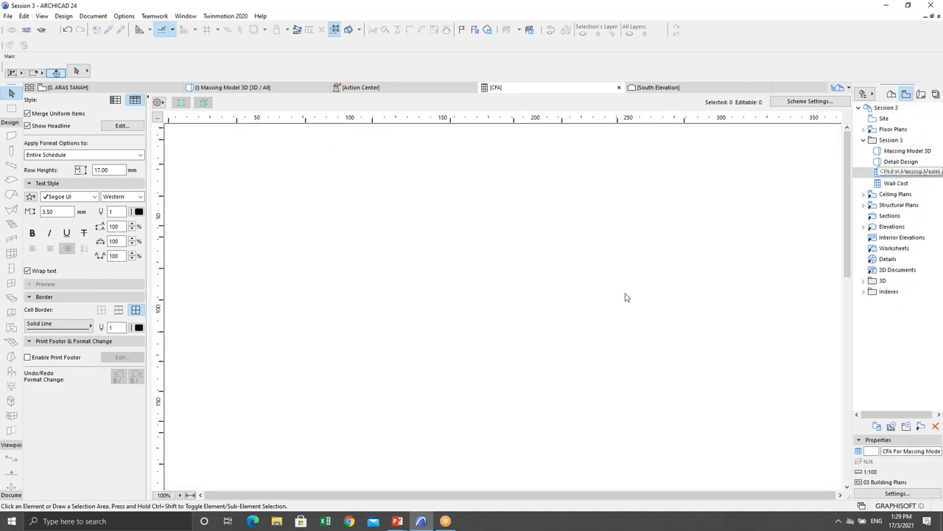
left_click(583, 204)
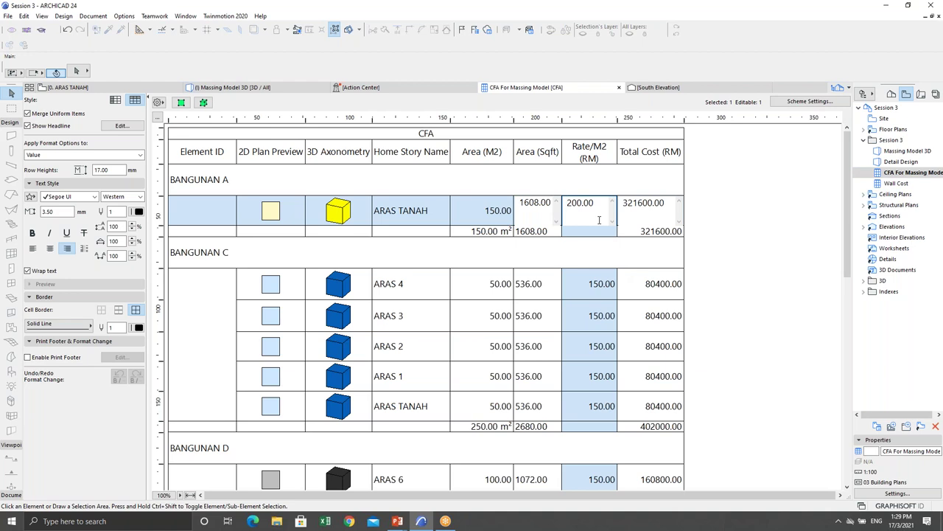
left_click(603, 265)
left_click(587, 210)
left_click_drag(594, 203, 543, 202)
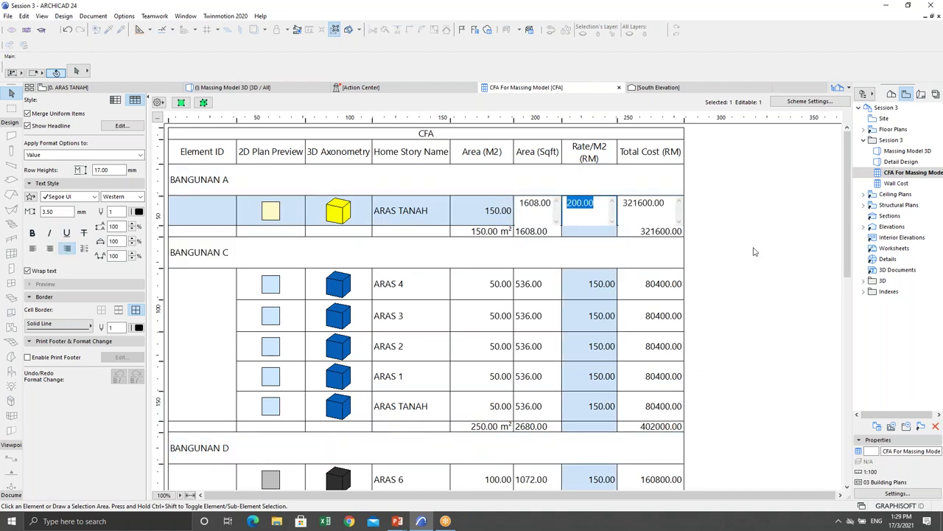
type("250")
left_click(736, 233)
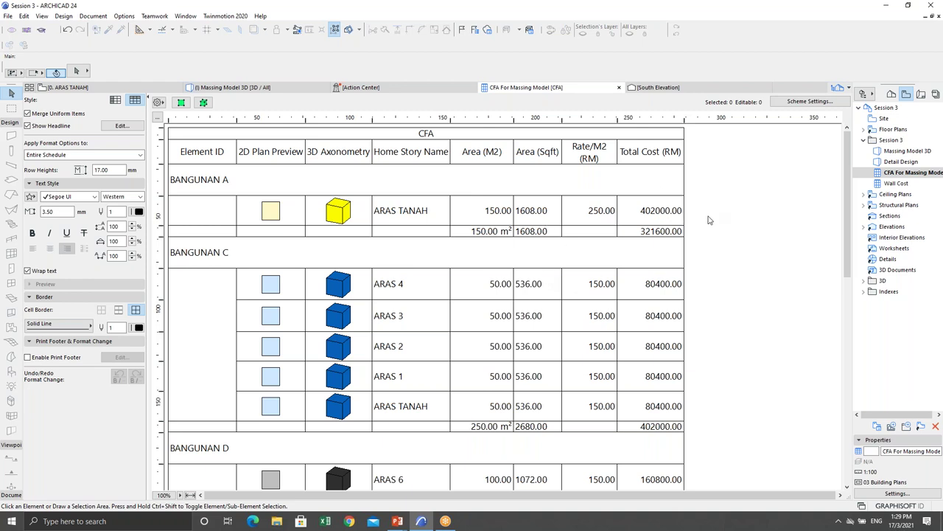
scroll(739, 248, "down", 10)
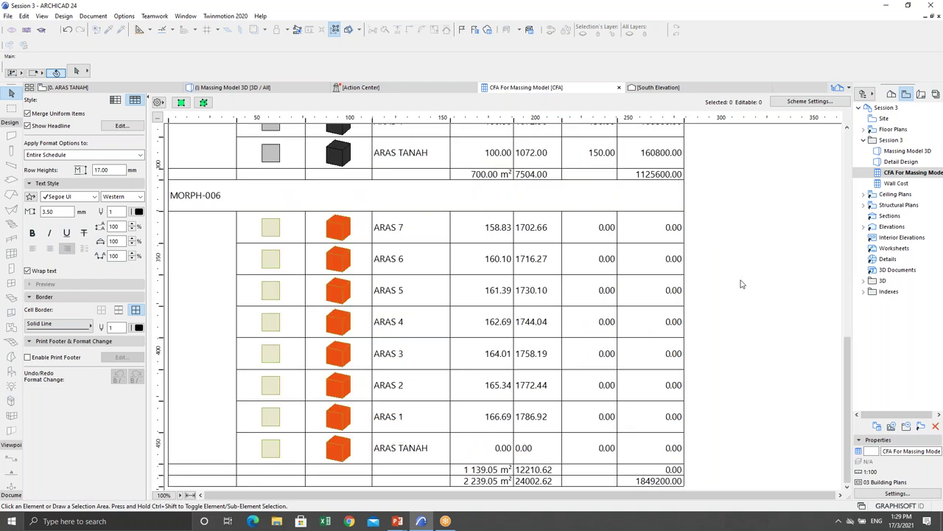
scroll(734, 296, "up", 15)
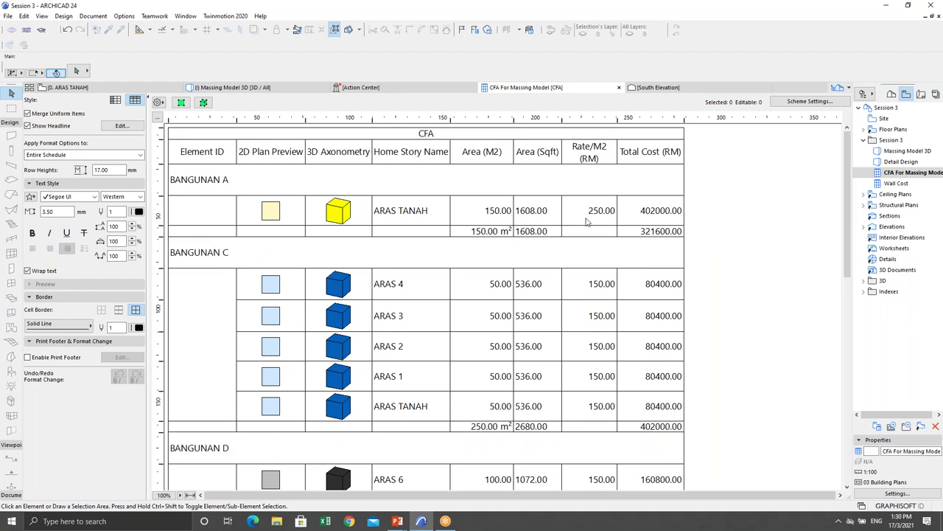
Right-align the values in the Area (Sqft) column of the CFA For Massing Model schedule
left_click(538, 212)
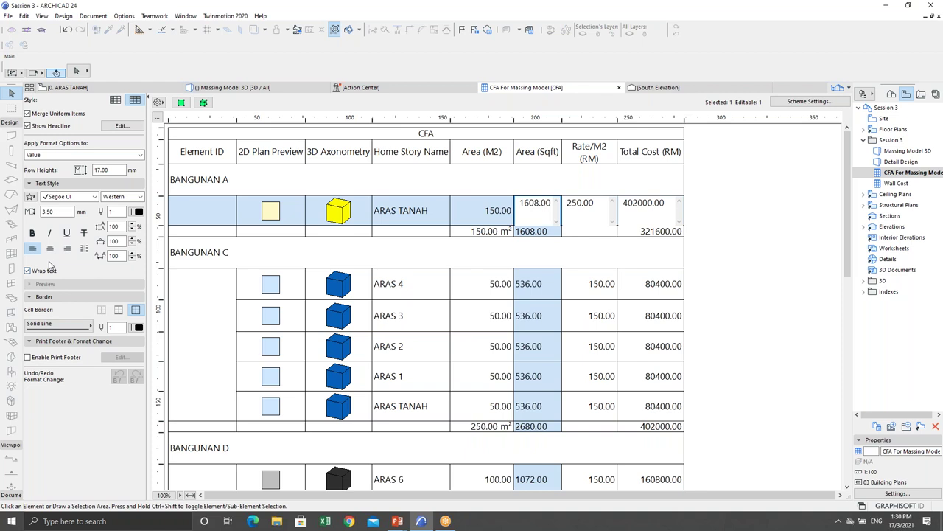
left_click(66, 253)
left_click(731, 232)
scroll(550, 324, "down", 6)
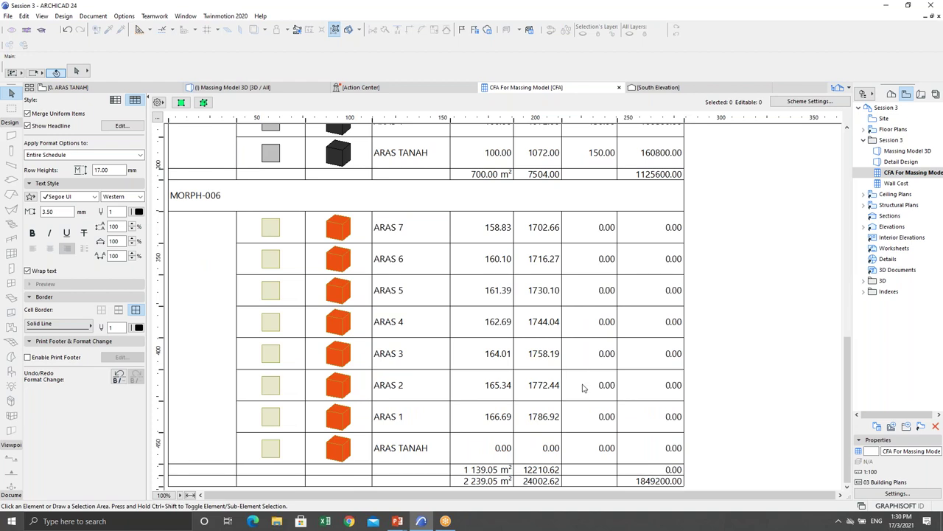
scroll(603, 267, "up", 6)
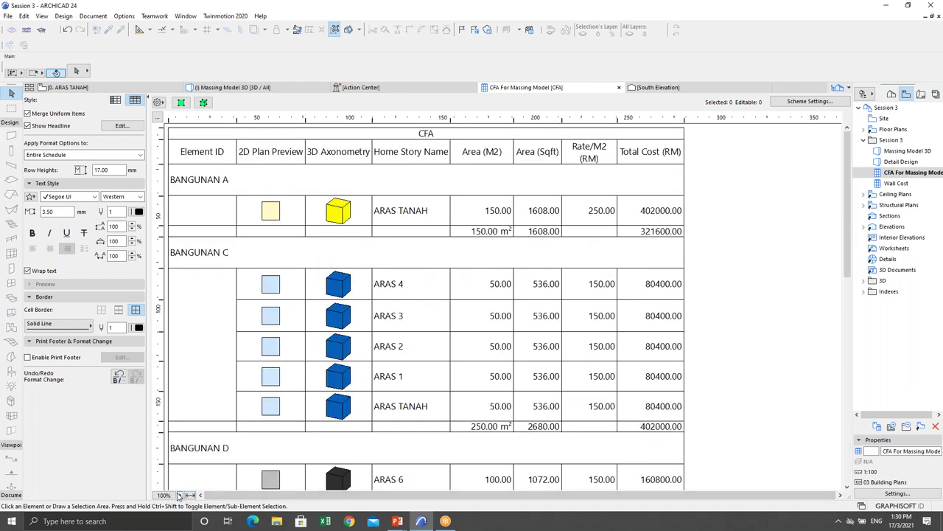
Display the schedule at 75% and examine its BANGUNAN D and MORPH-006 groups
left_click(180, 494)
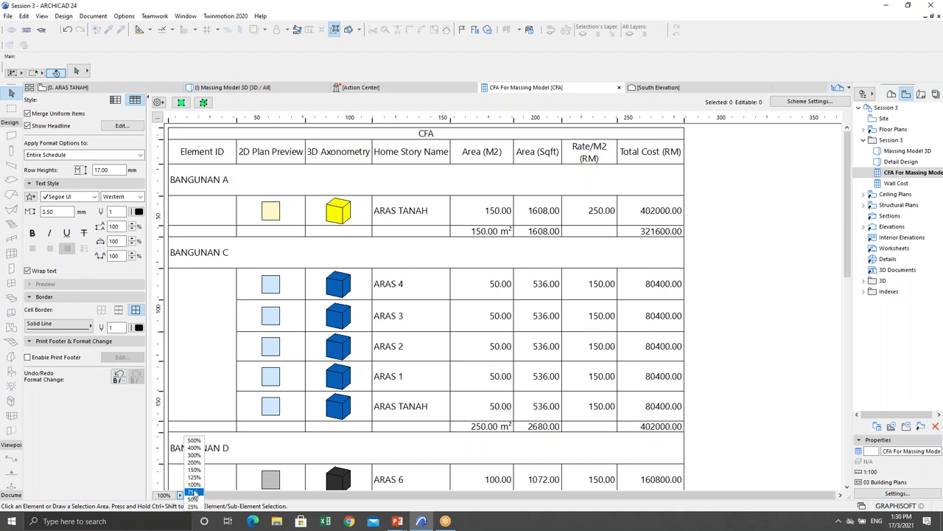
left_click(193, 493)
left_click_drag(848, 184, 737, 318)
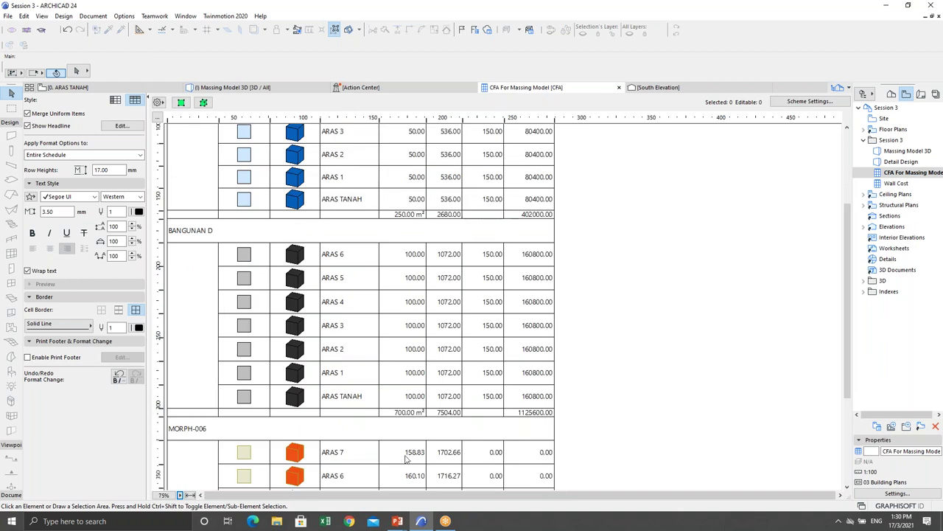
left_click(213, 433)
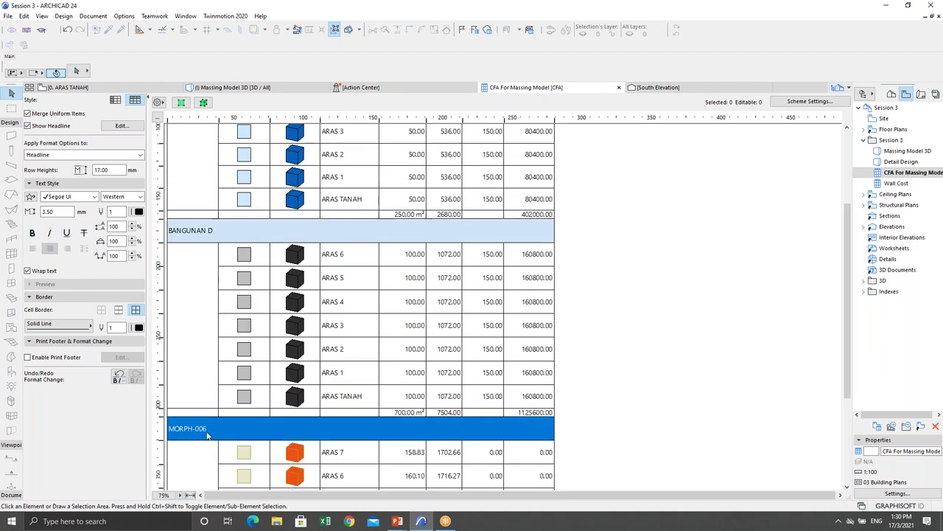
left_click(698, 263)
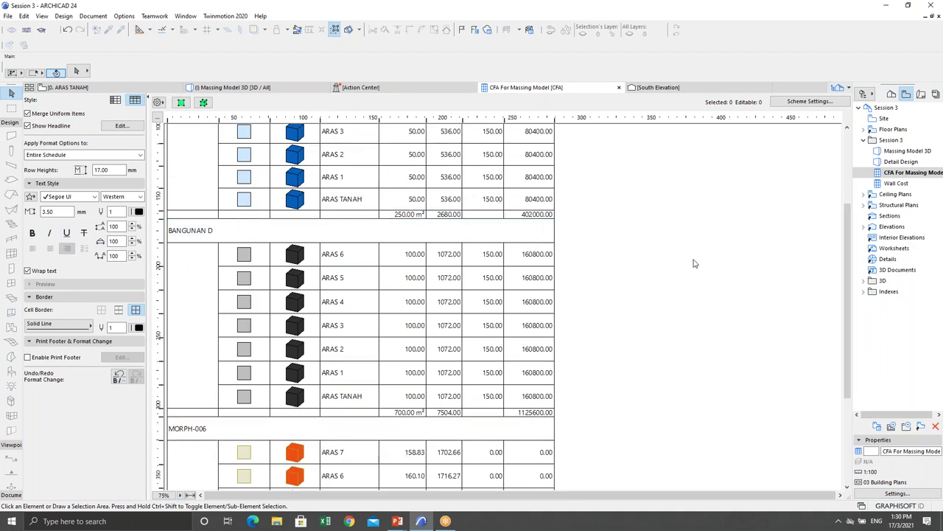
In the 3D massing model, pick up the blue morph's settings as Morph defaults and set the override surface to Textile - 02
left_click(238, 87)
key("Escape")
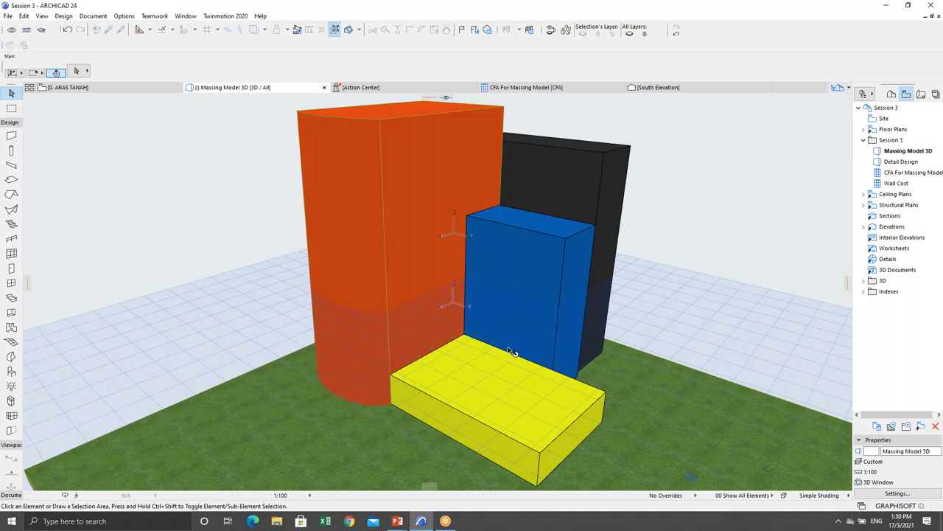
middle_click_drag(396, 348, 362, 271, "shift")
left_click(549, 260)
left_click(569, 248, "alt")
key("ctrl+t")
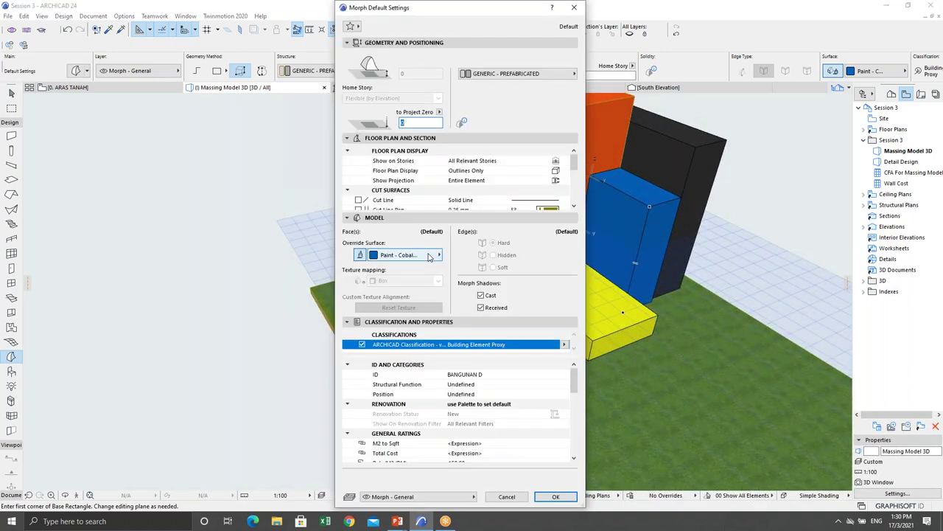
left_click(419, 255)
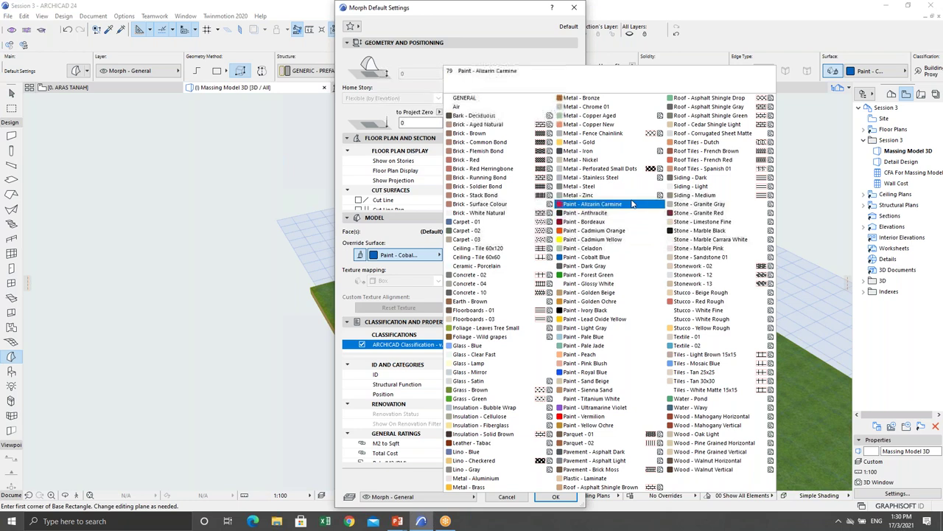
left_click(687, 346)
left_click(555, 496)
Start a box morph on the grass in front of the orange tower with a base rectangle of 8000 by 15000
left_click(430, 299)
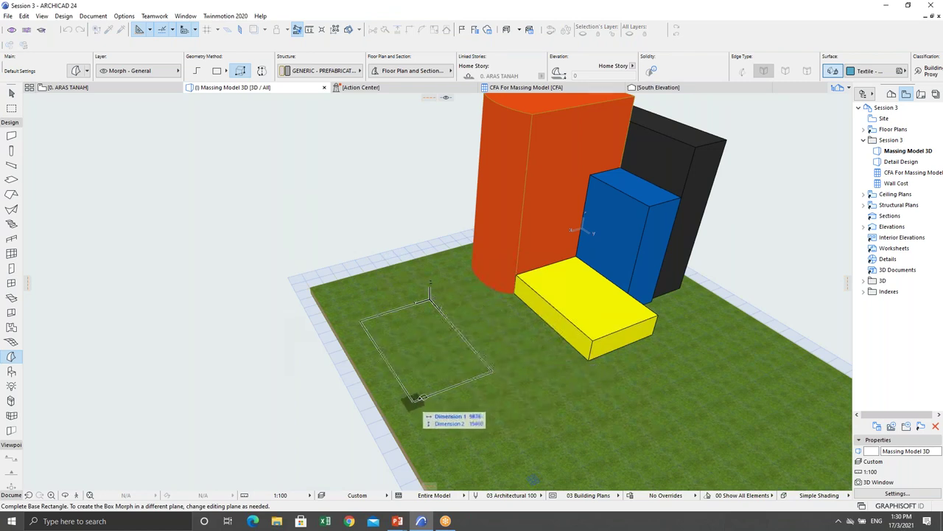
key("Tab")
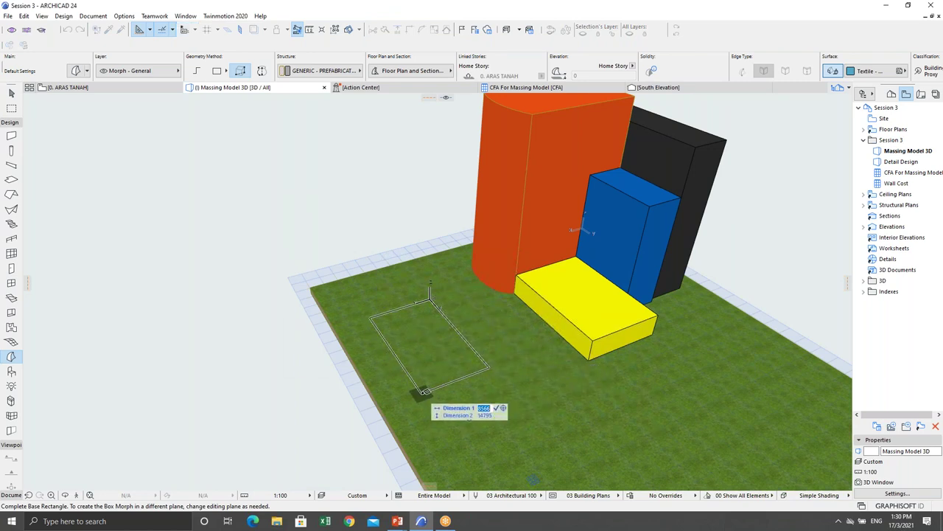
type("80")
key("Tab")
type("15")
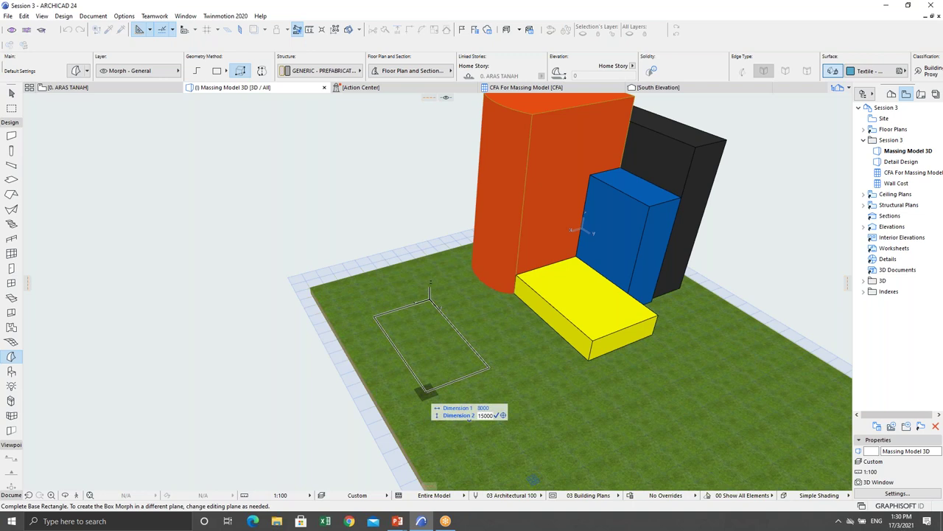
key("Return")
scroll(430, 295, "down", 2)
middle_click_drag(459, 344, 488, 351, "shift")
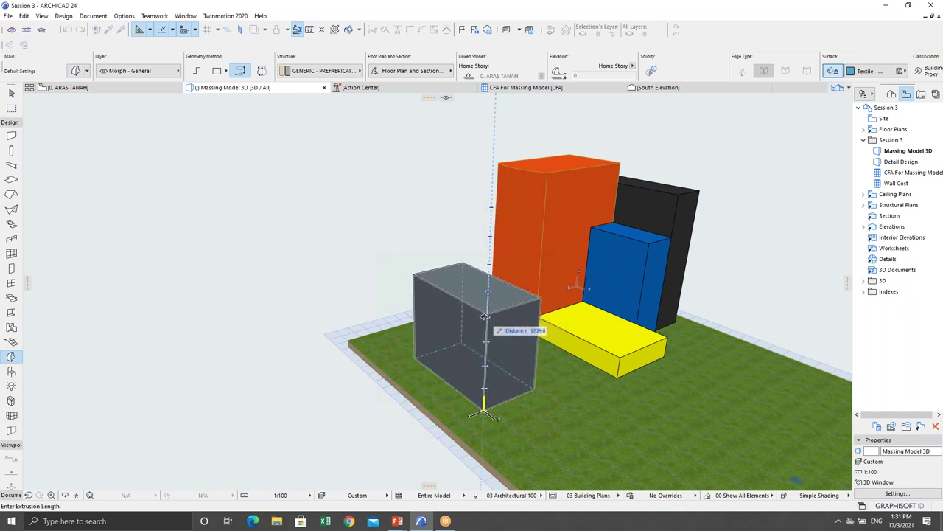
Extrude the grey morph block to about 12 m high and set its element ID to BANGUNAN E
left_click(485, 316)
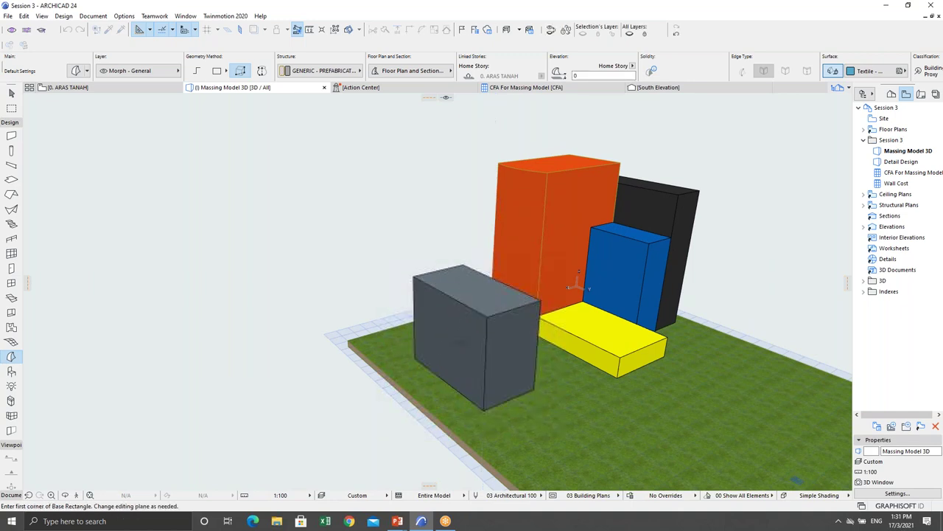
left_click(477, 368, "shift")
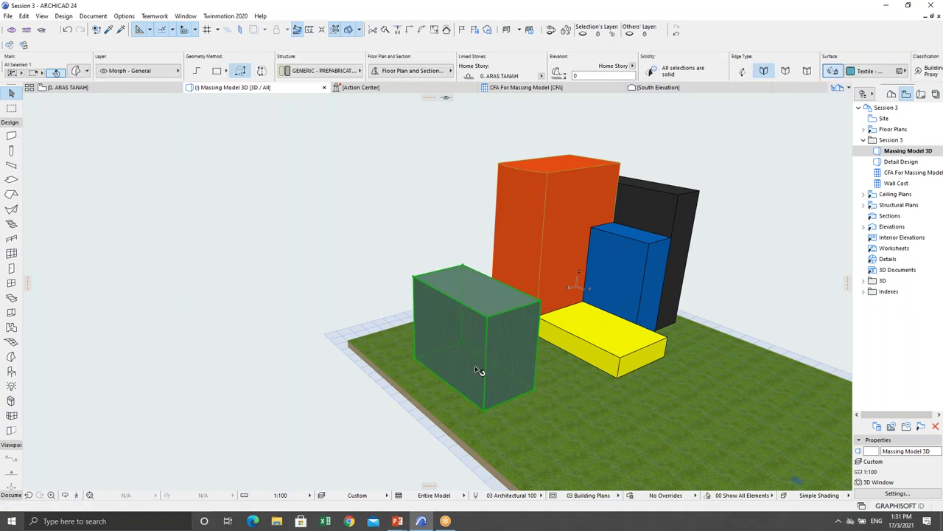
double_click(501, 327)
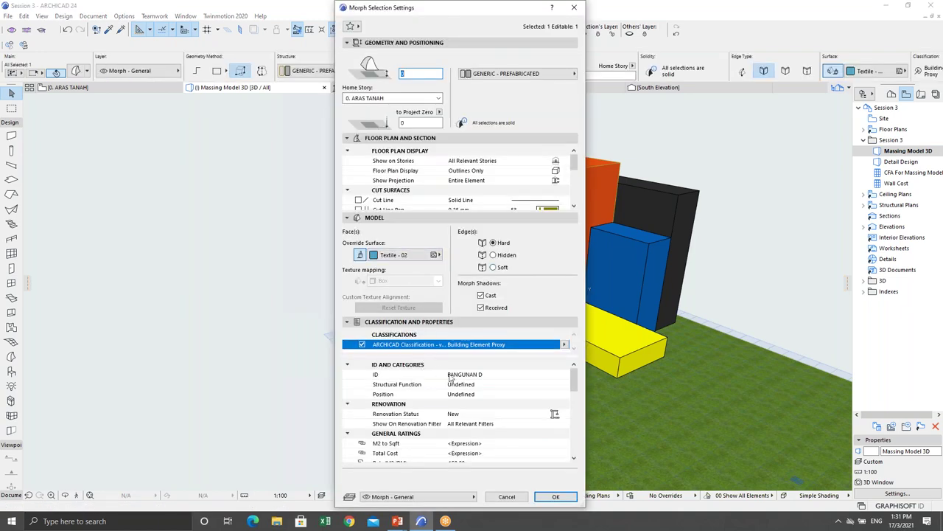
left_click(484, 374)
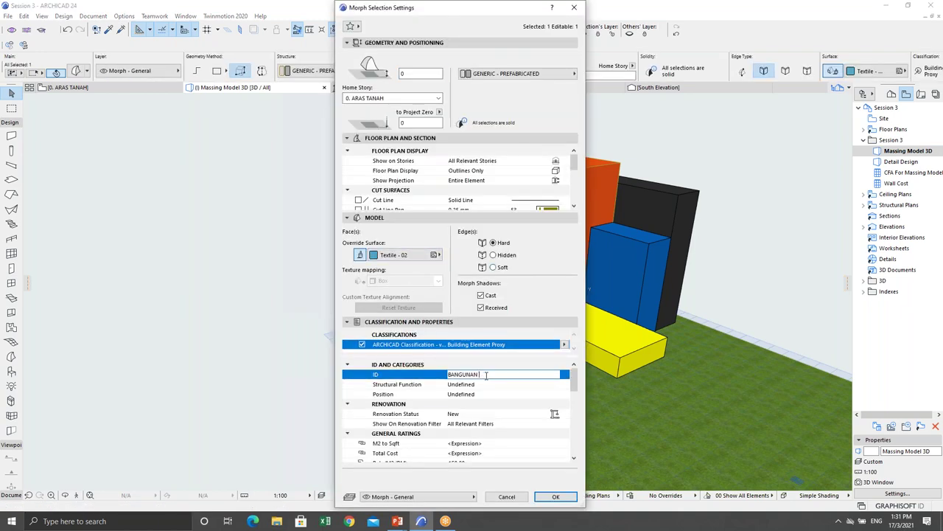
type("E")
left_click(556, 496)
left_click(324, 293)
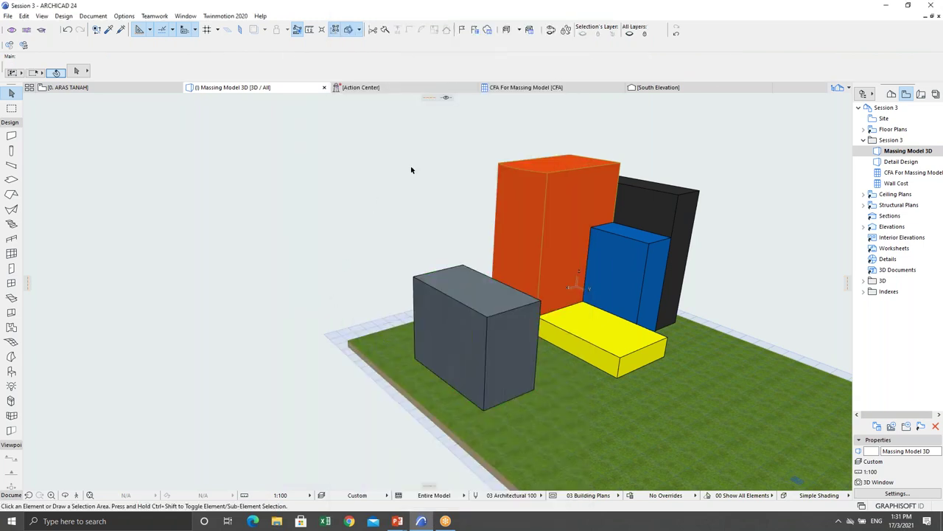
Review the CFA For Massing Model schedule, checking the BANGUNAN E rows and the other buildings' areas and costs
left_click(516, 88)
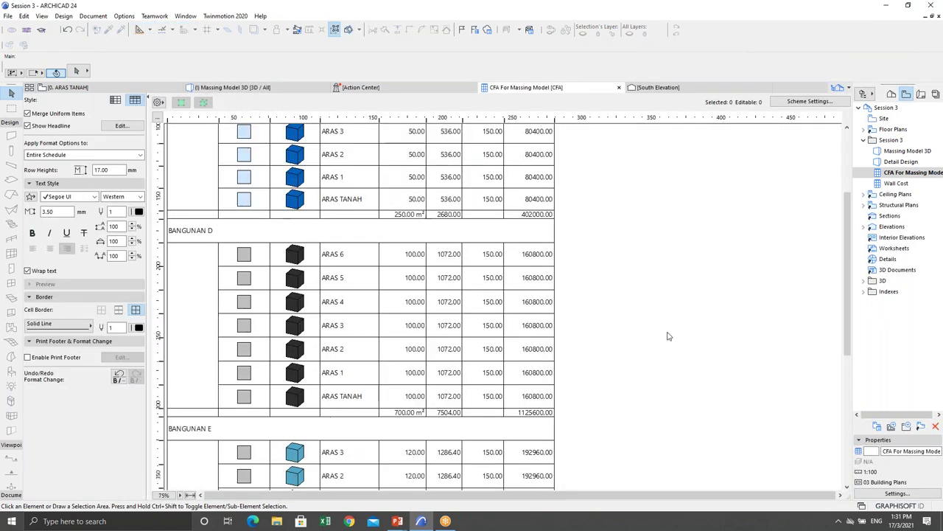
left_click_drag(846, 235, 846, 331)
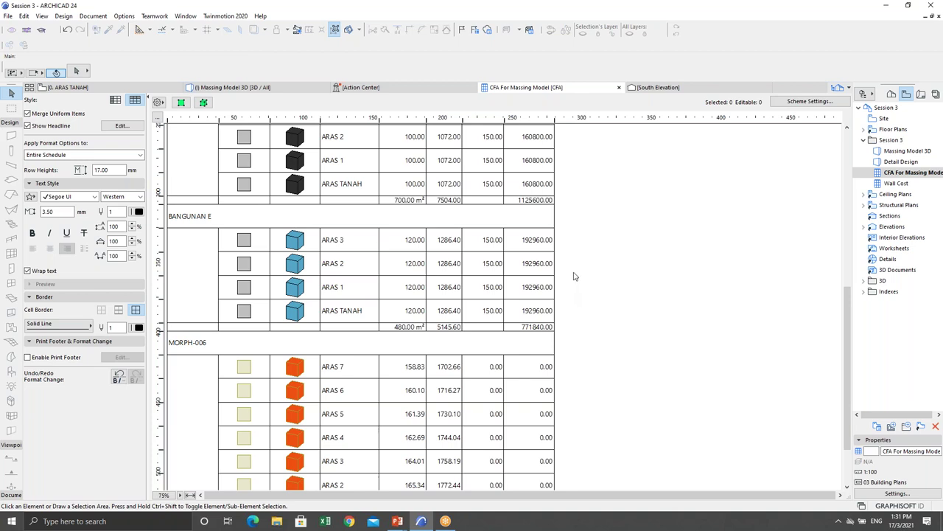
mouse_move(849, 292)
left_mouse_down()
mouse_move(849, 262)
mouse_move(850, 290)
left_mouse_up()
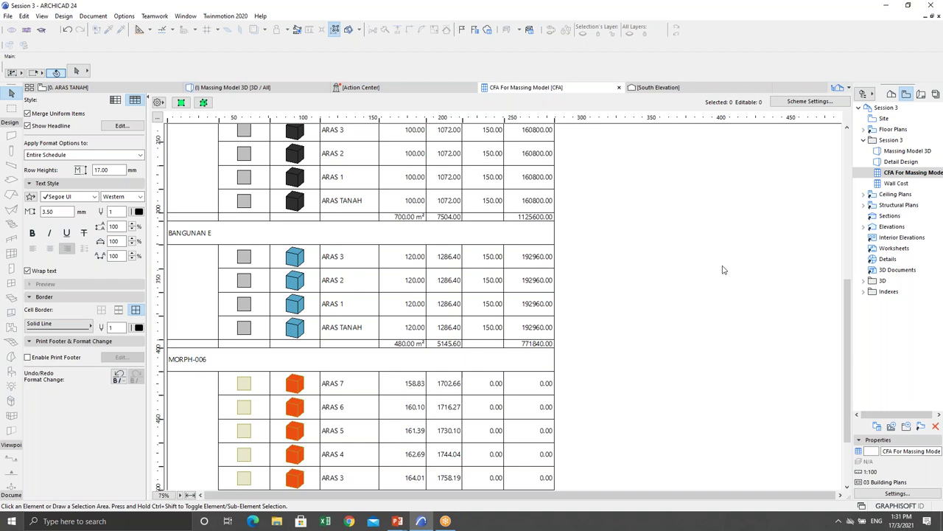
left_click_drag(848, 296, 843, 154)
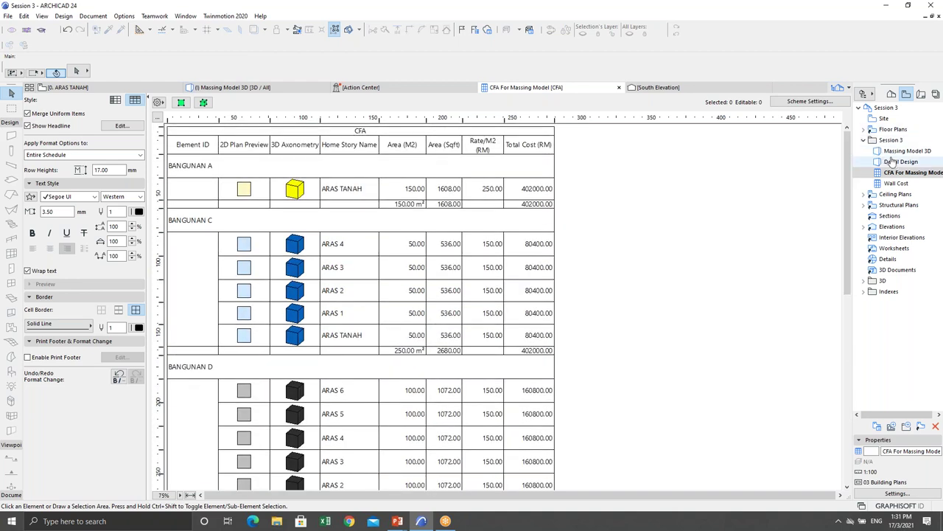
Open the Detail Design 3D view and look around the building
double_click(894, 161)
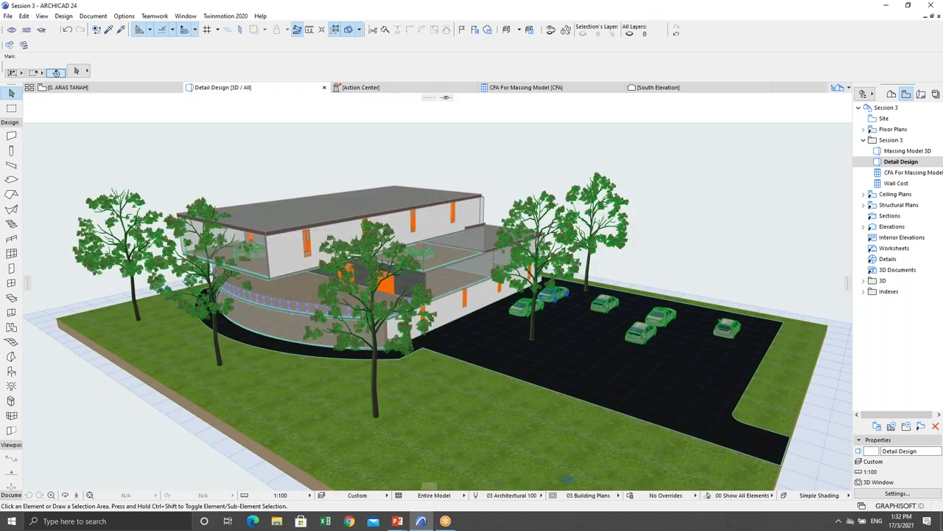
middle_click_drag(722, 280, 580, 267, "shift")
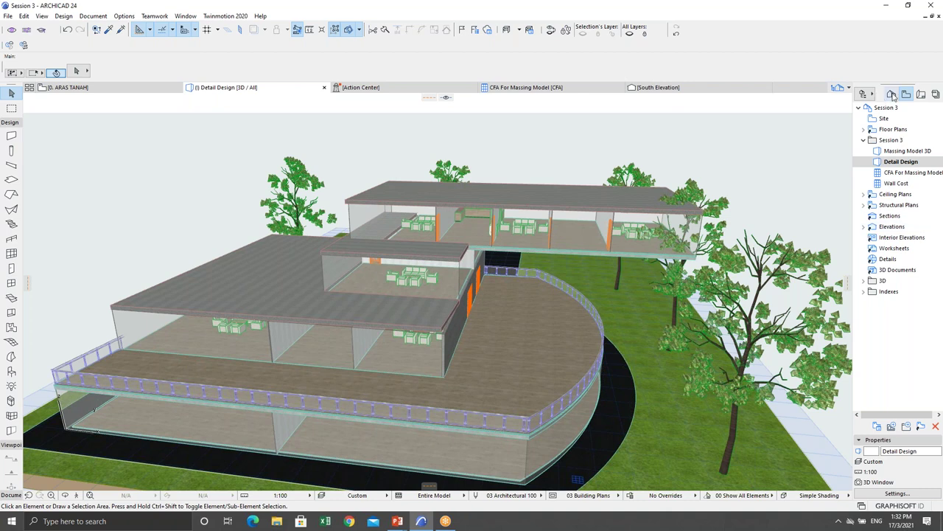
Open the Wall Cost schedule and examine the criteria and fields in its scheme settings
double_click(896, 184)
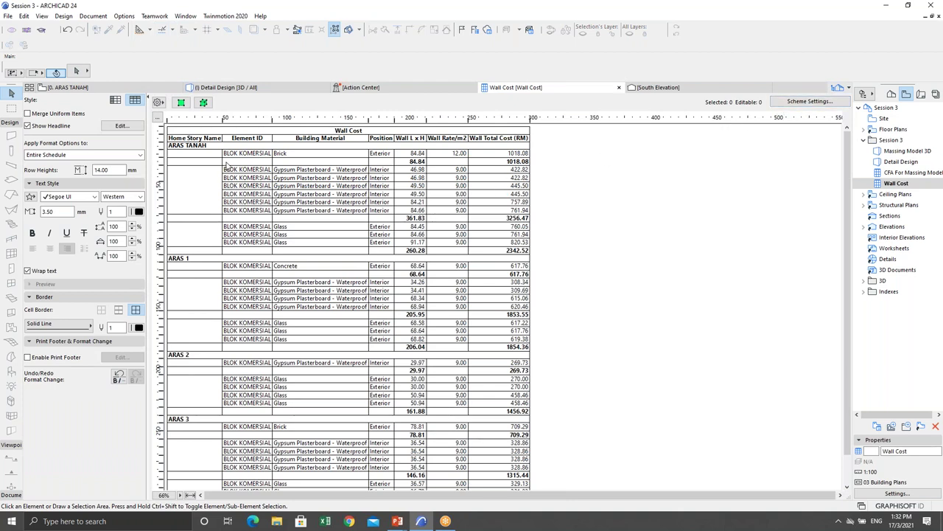
left_click(790, 102)
left_click_drag(287, 9, 552, 71)
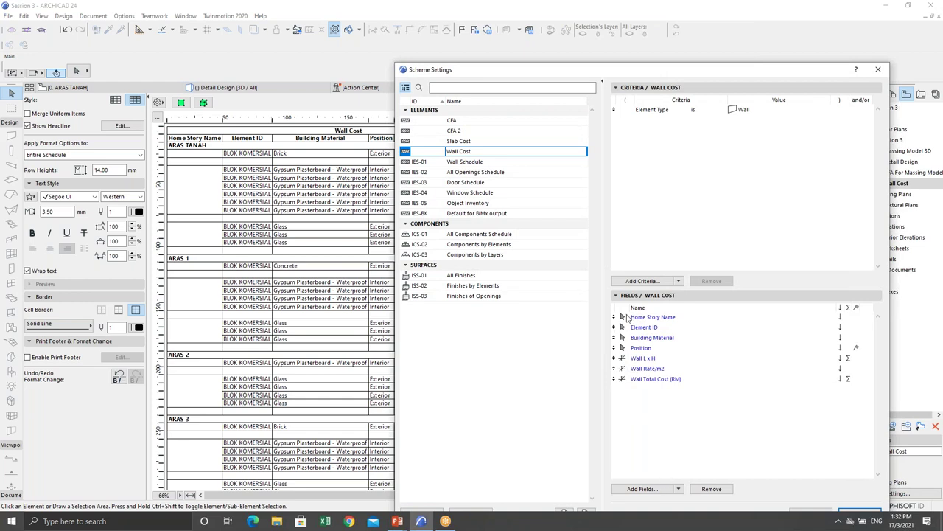
left_click(642, 318)
left_click(643, 327)
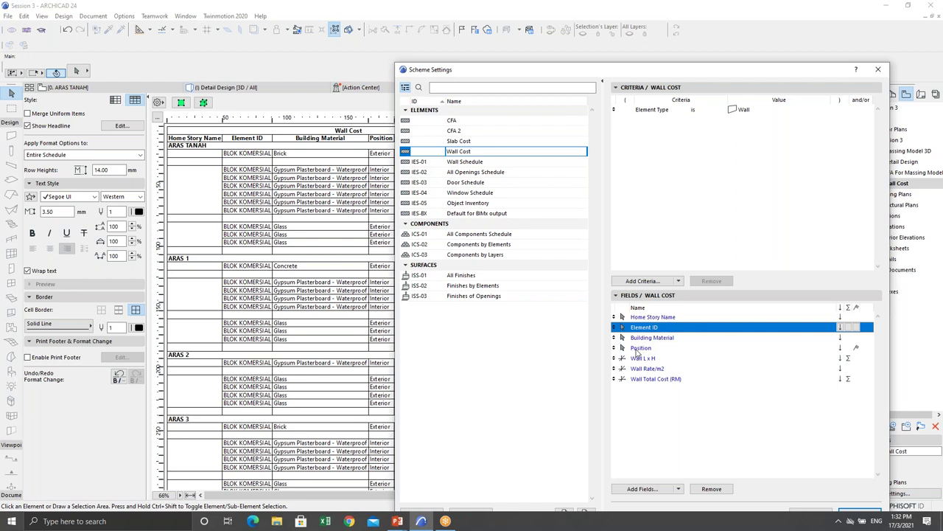
left_click_drag(722, 72, 586, 41)
left_click(672, 482)
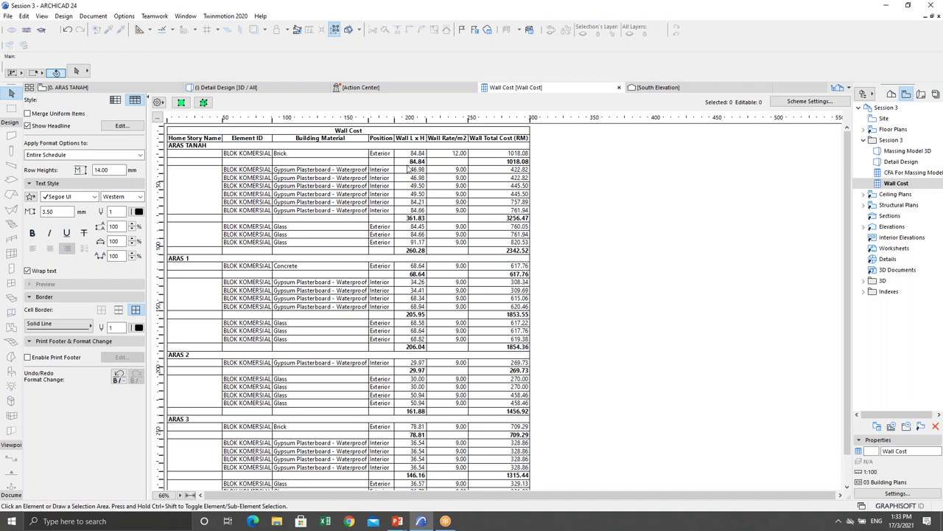
Set the wall rate per m2 of the 84.21 gypsum plasterboard wall on ARAS TANAH to 13.00
left_click(303, 187)
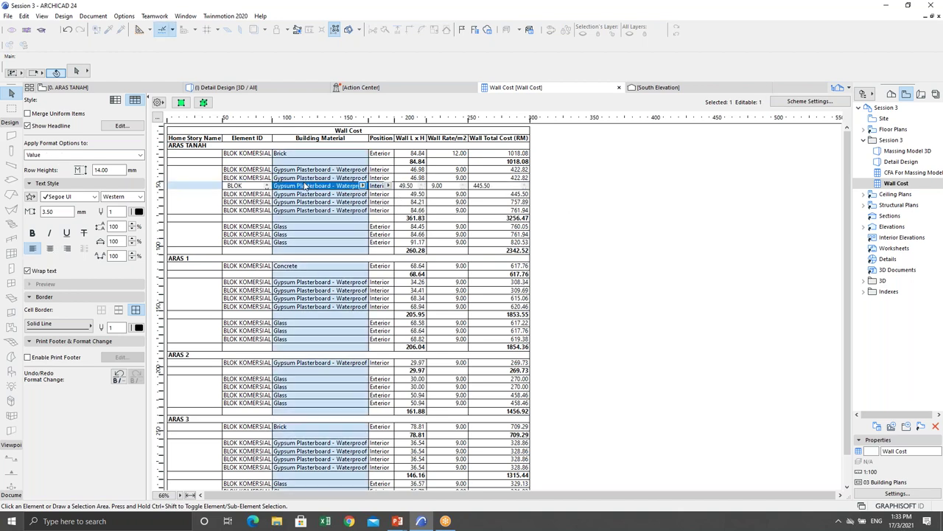
left_click(590, 242)
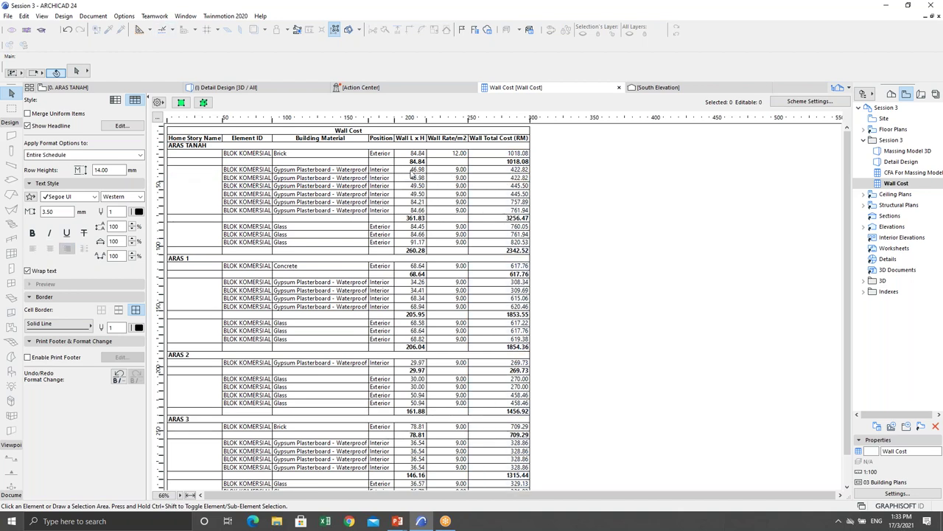
left_click(458, 202)
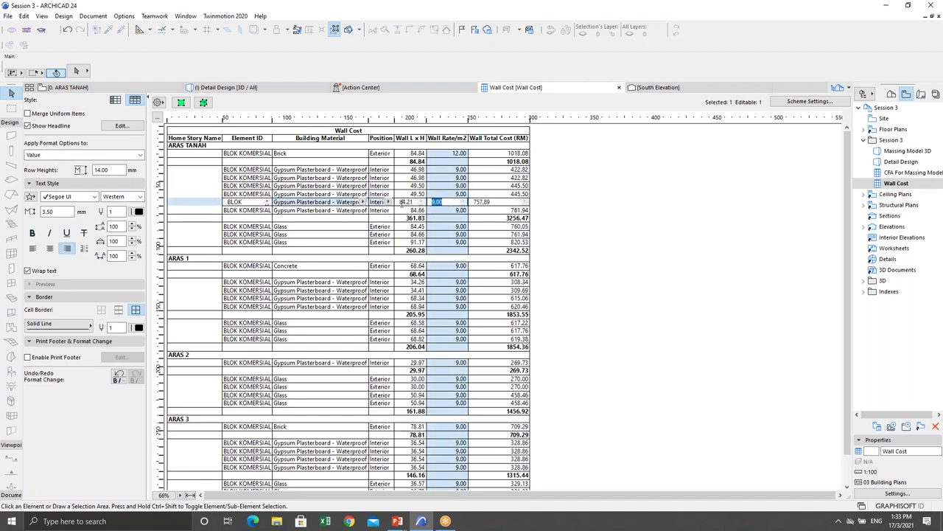
left_click(693, 212)
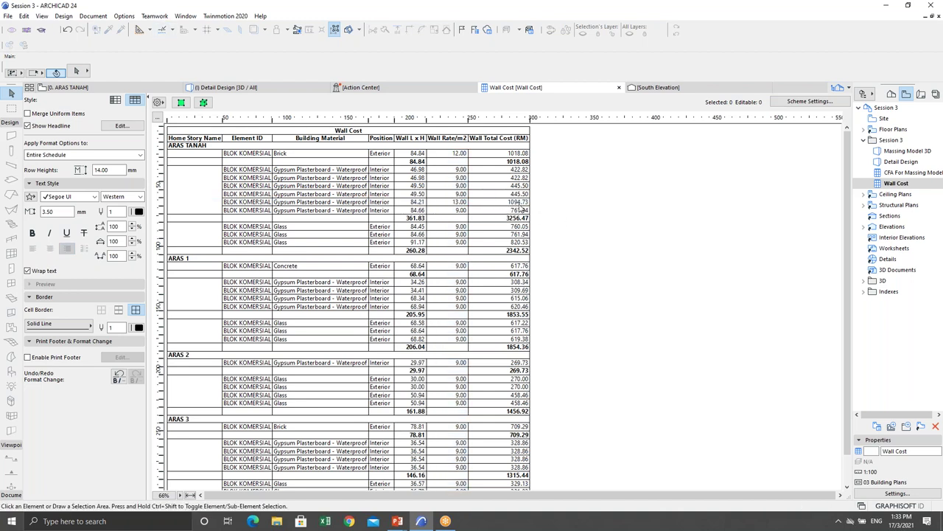
Check the Wall Cost totals, view the Detail Design model, and return to the schedule to recheck the subtotals and grand total
left_click_drag(845, 175, 847, 203)
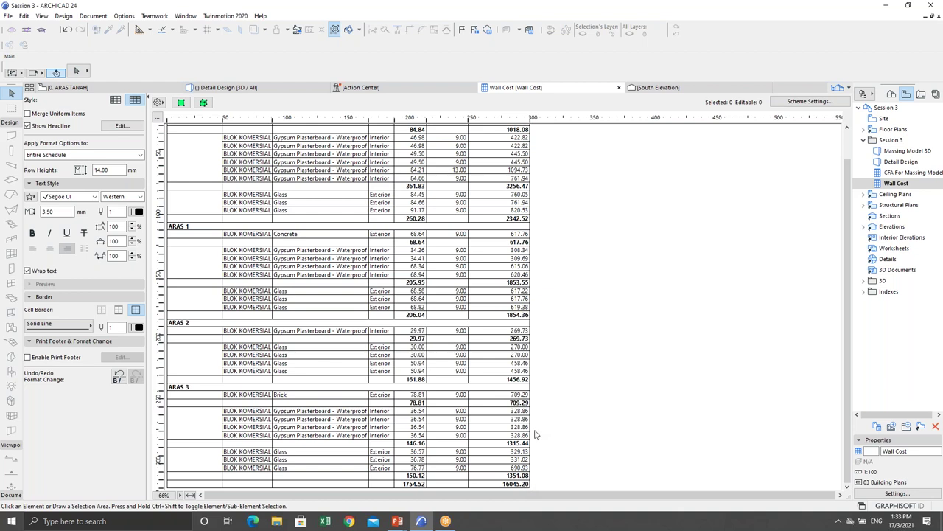
scroll(856, 229, "up", 1)
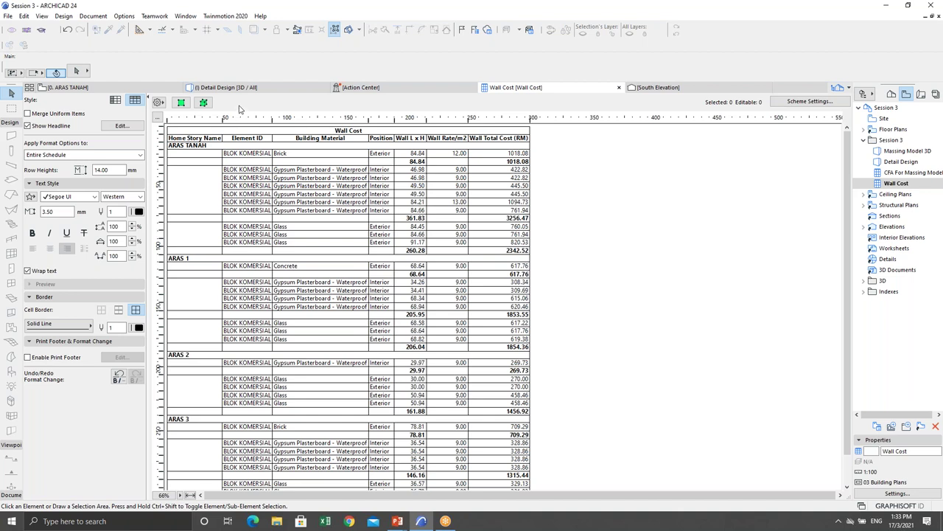
mouse_move(257, 89)
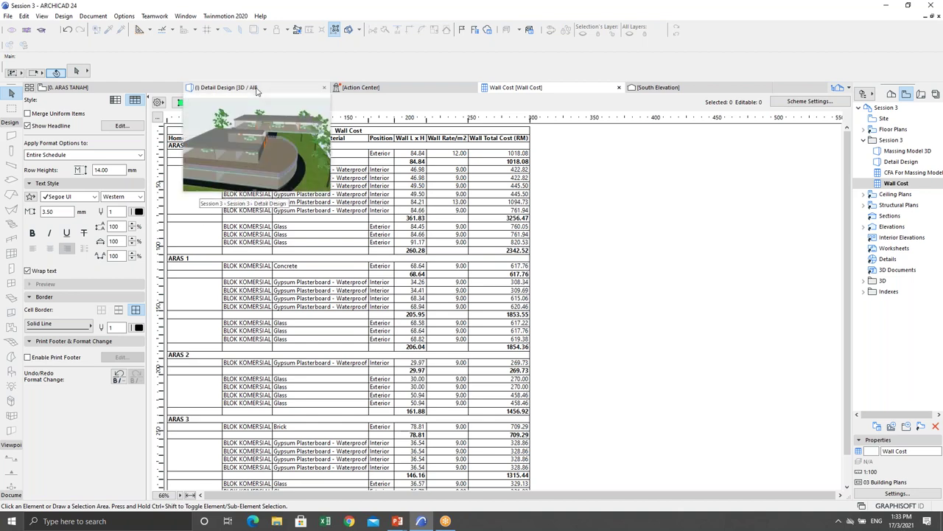
left_click(256, 89)
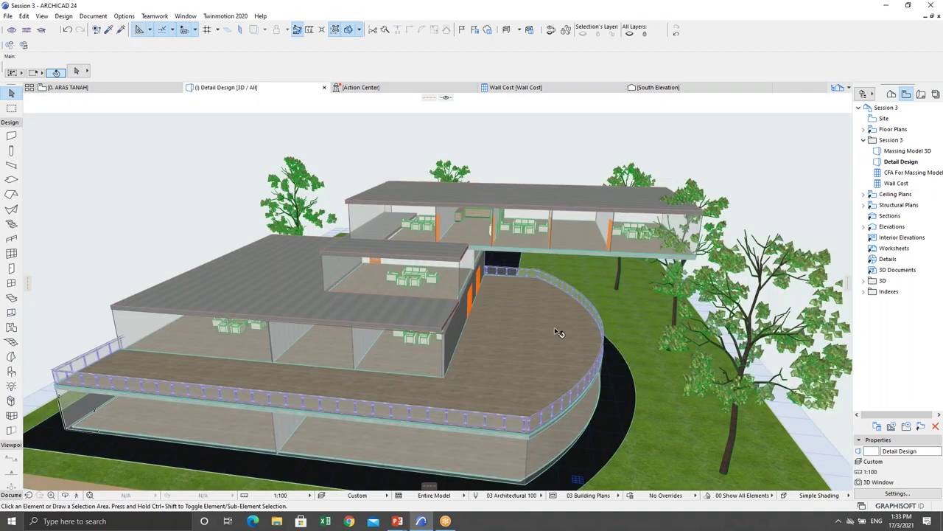
middle_click_drag(558, 333, 508, 310, "shift")
scroll(162, 298, "down", 2)
scroll(538, 337, "down", 1)
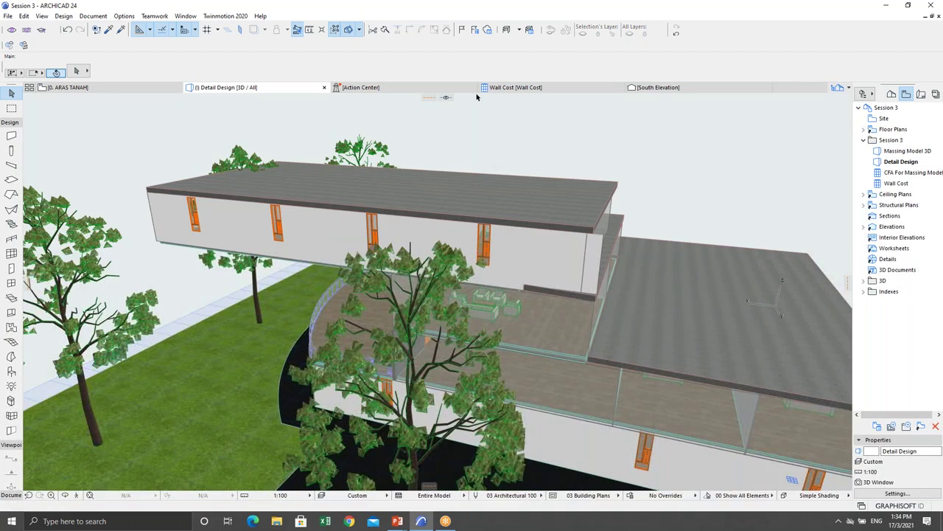
left_click(516, 87)
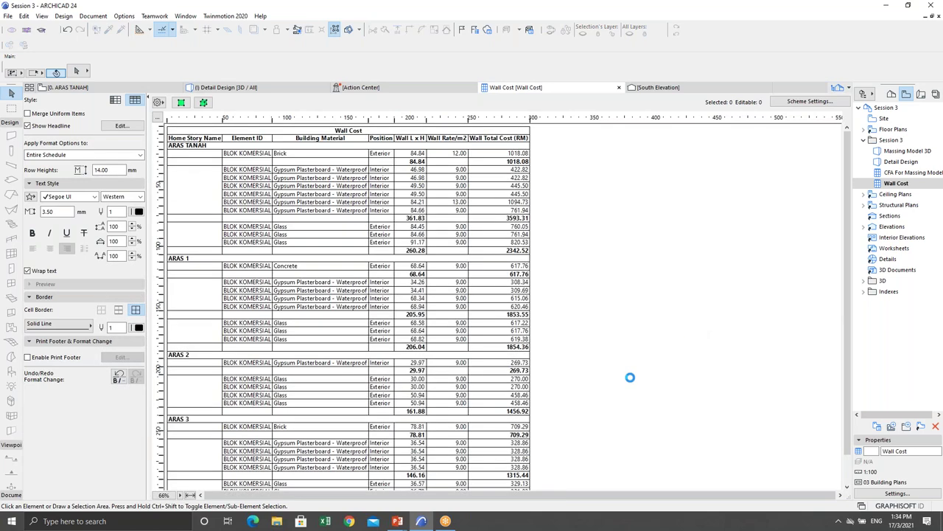
scroll(587, 426, "down", 2)
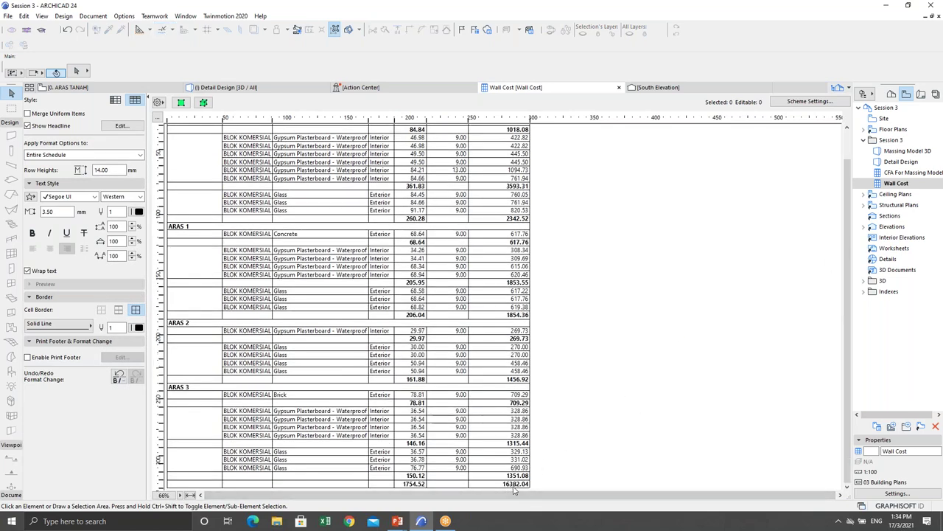
In the Detail Design 3D view, reuse the white top-storey wall's 150 mm brick settings to draw a continuous wall around the lower flat roof's edges
left_click(236, 87)
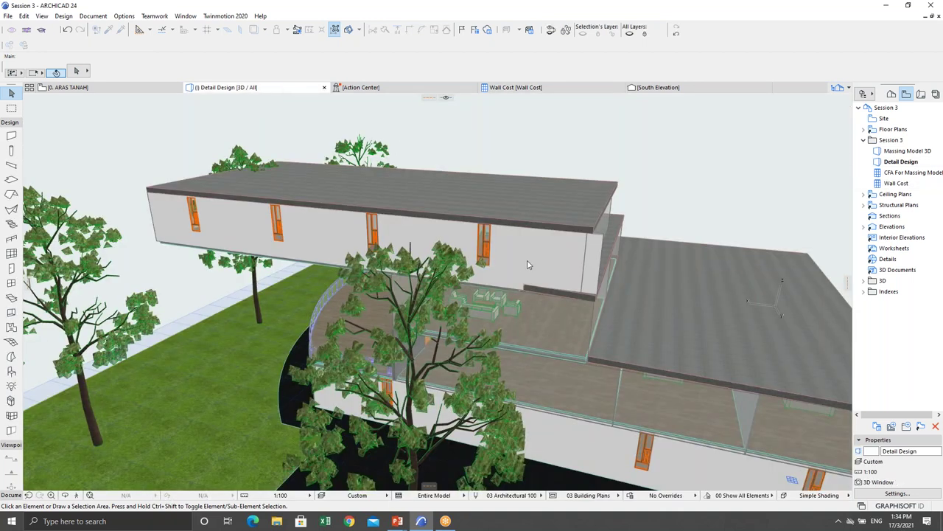
middle_click_drag(527, 264, 570, 289, "shift")
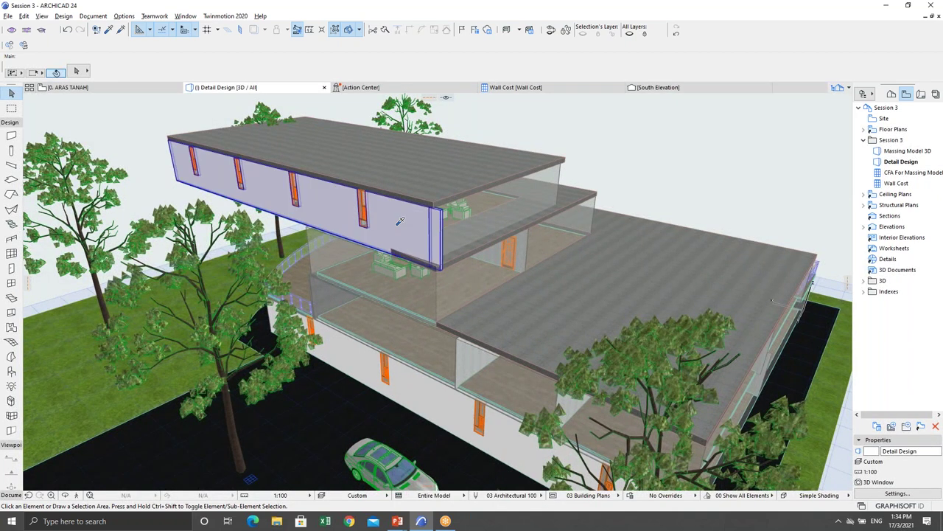
left_click(398, 221, "alt")
left_click(525, 267)
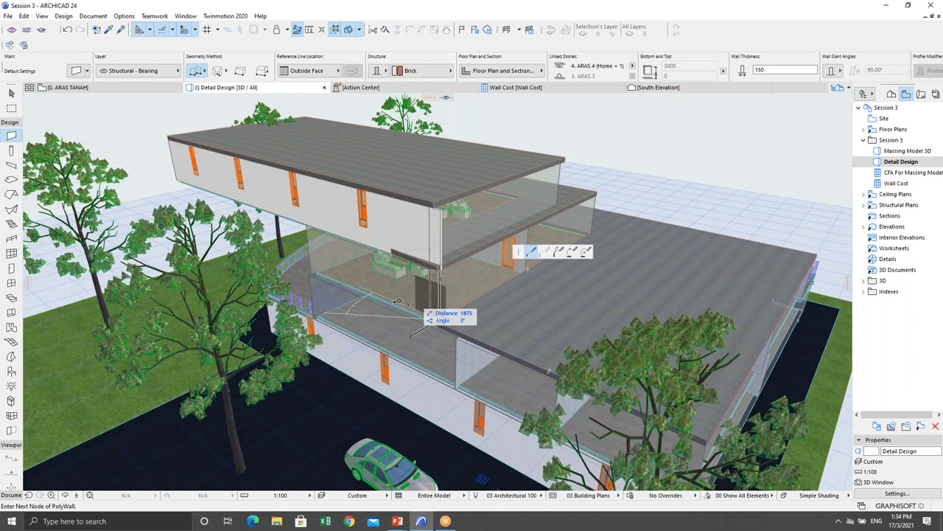
middle_click_drag(410, 333, 377, 398, "shift")
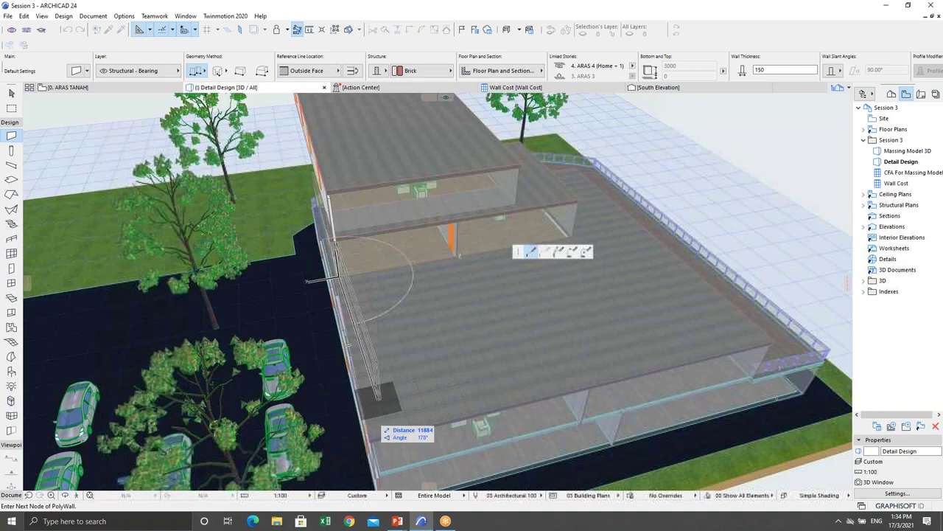
left_click(378, 401)
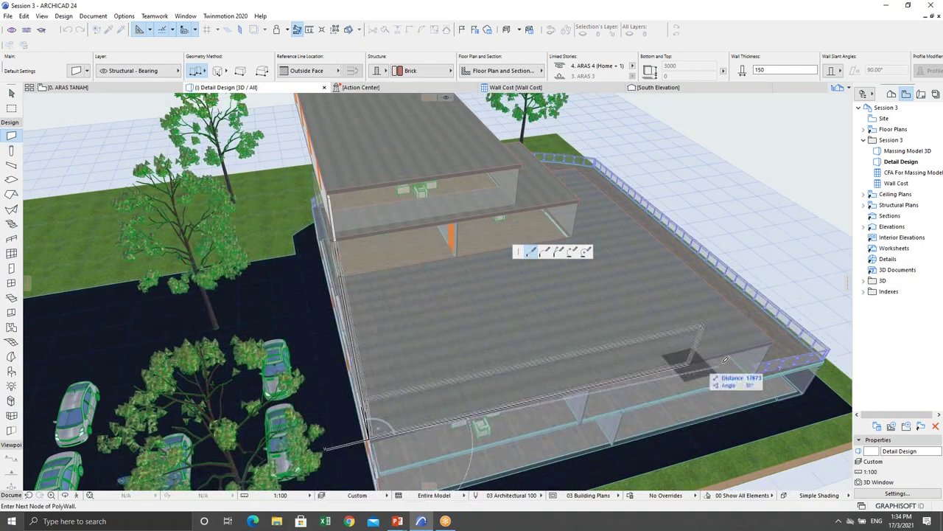
left_click(774, 337)
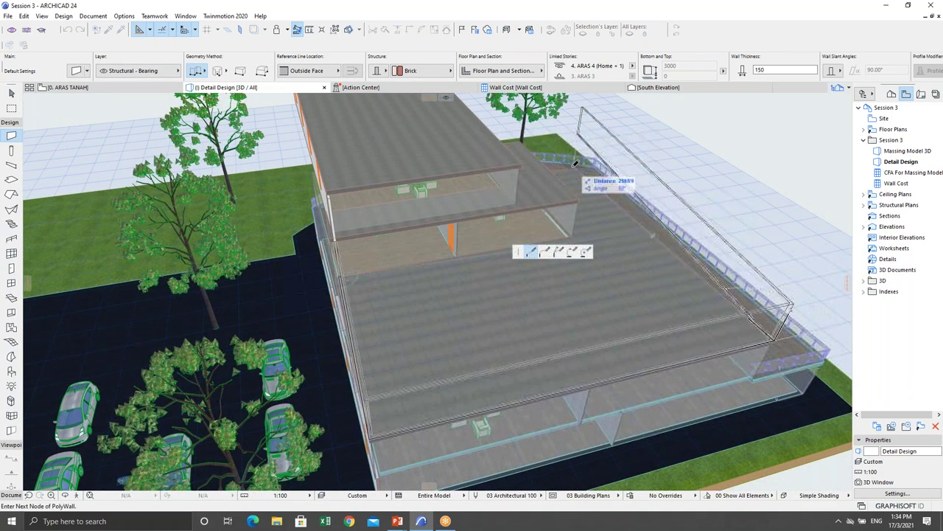
middle_click_drag(442, 215, 615, 237, "shift")
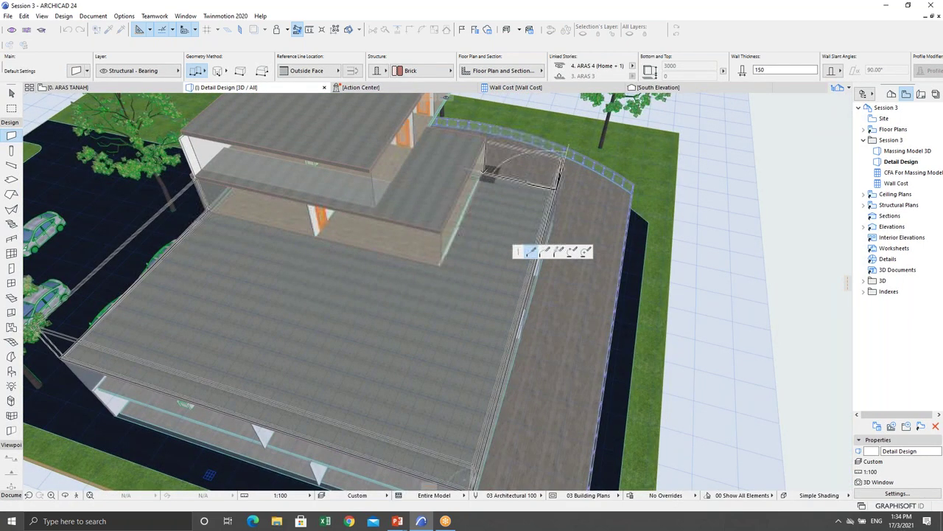
left_click(487, 199)
scroll(413, 295, "down", 4)
middle_click_drag(413, 295, 384, 310, "shift")
key("Escape")
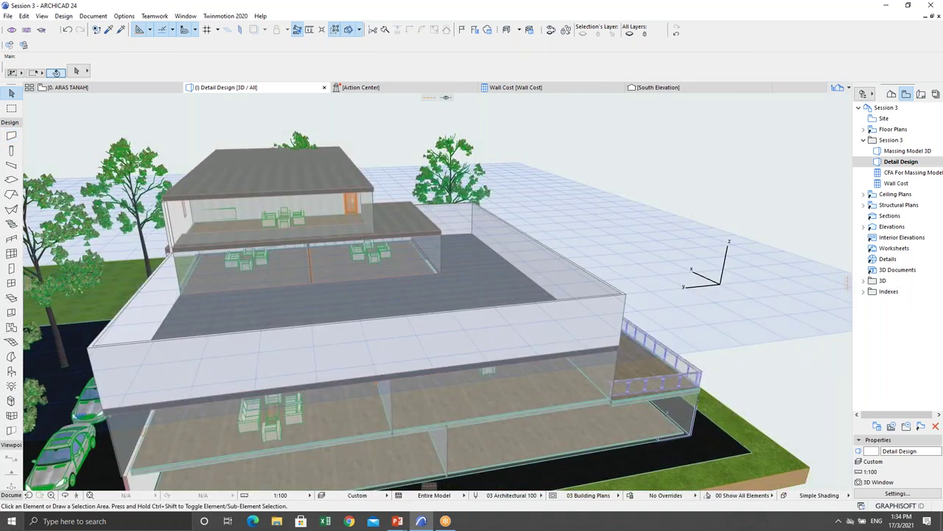
middle_click_drag(309, 258, 381, 260, "shift")
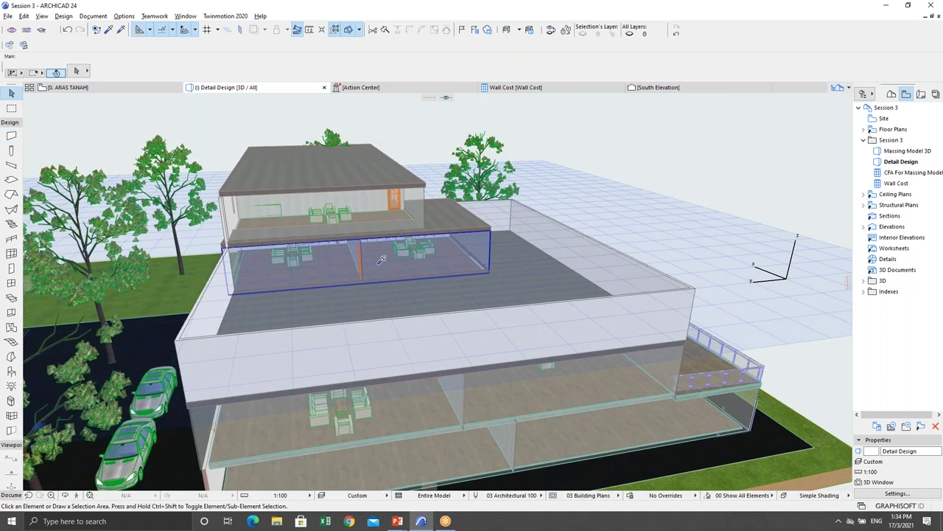
Reuse the glass wall's 10 mm settings to draw a straight glass wall across the lower flat roof, between its opposite parapets
left_click(377, 260, "alt")
scroll(375, 295, "up", 5)
middle_click_drag(376, 294, 316, 248, "shift")
left_click(382, 147)
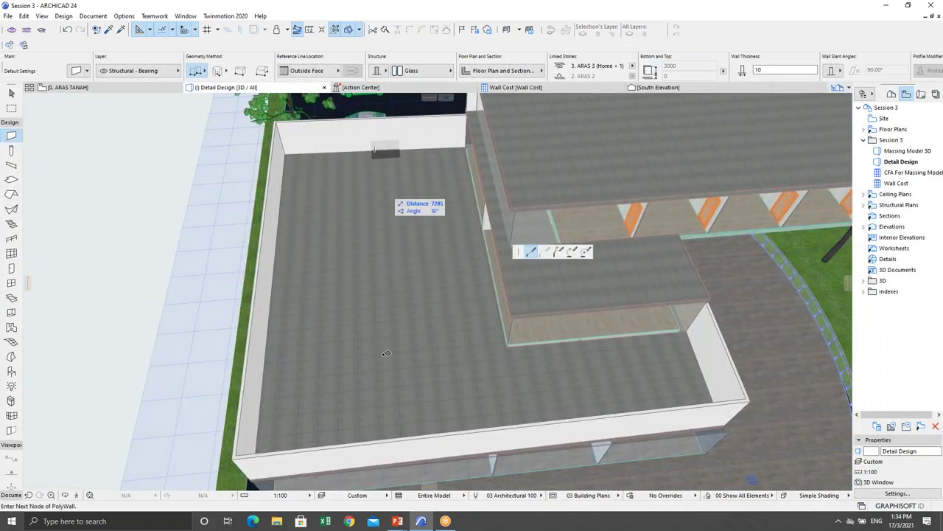
middle_click_drag(317, 442, 573, 390, "shift")
double_click(574, 385)
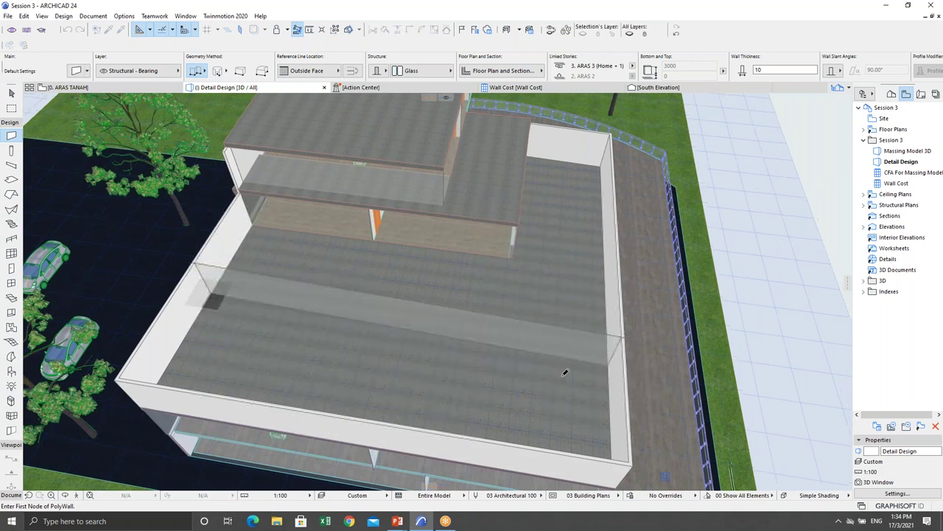
key("Escape")
Place a parallel copy of the new glass wall on the lower flat roof, closer to the outer parapet
middle_click_drag(425, 359, 437, 285, "shift")
scroll(437, 284, "up", 3)
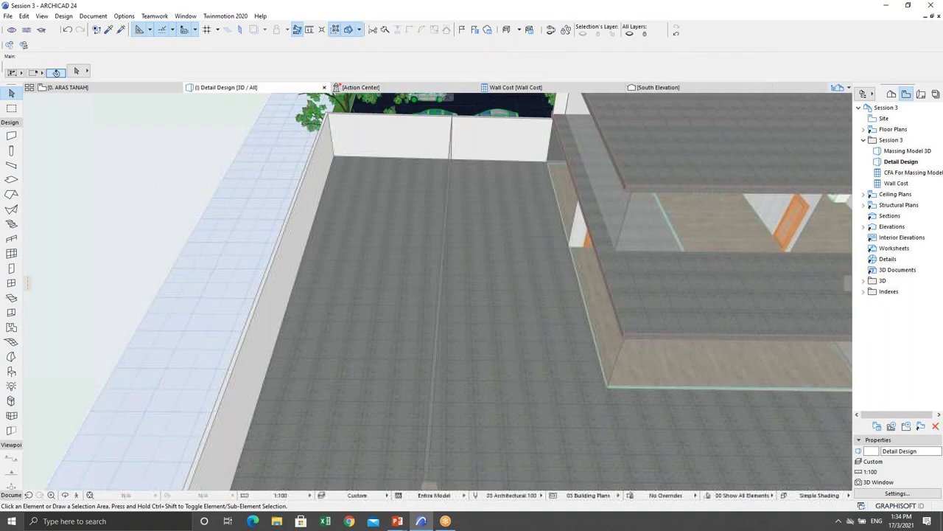
left_click(439, 284)
left_click(441, 285)
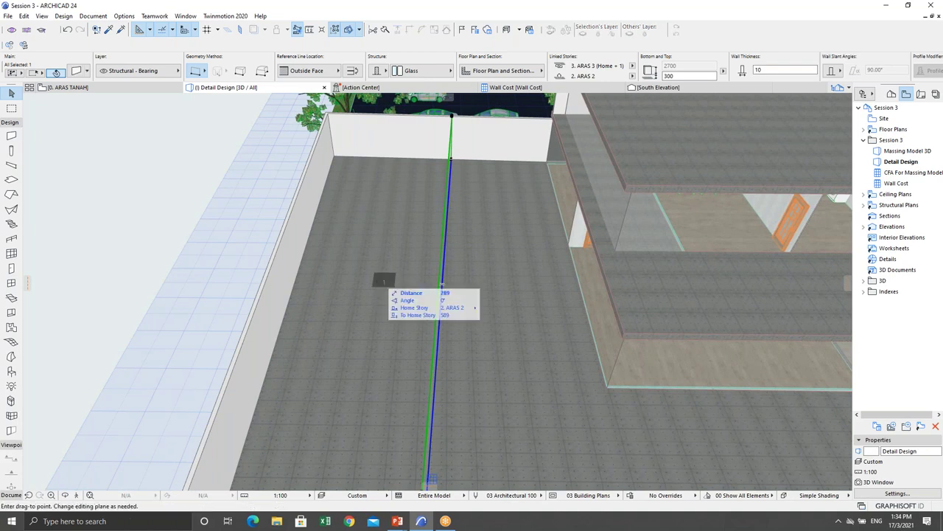
left_click(362, 283)
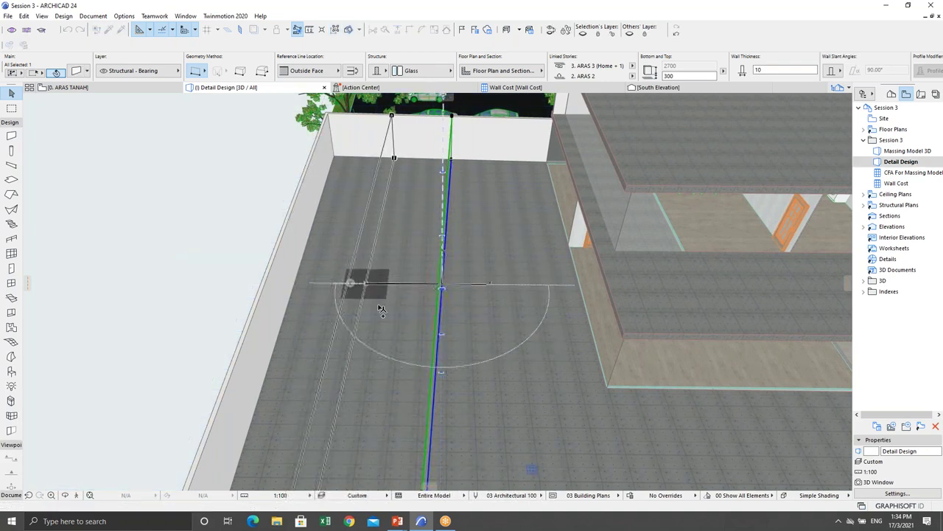
scroll(388, 314, "down", 5)
middle_click_drag(379, 316, 538, 300, "shift")
scroll(400, 309, "up", 5)
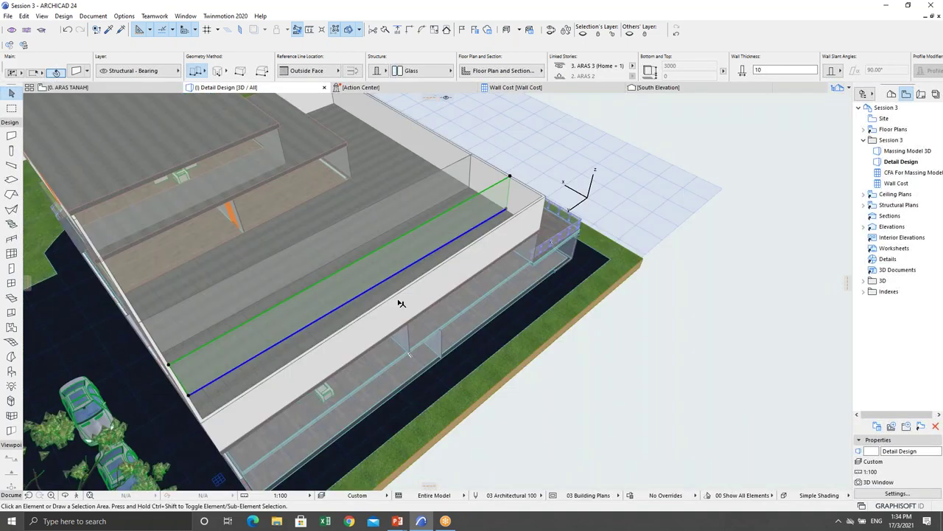
key("Escape")
Change the building material of the curved glass wall on ARAS TANAH to Brick
middle_click_drag(400, 309, 427, 292, "shift")
scroll(401, 311, "down", 3)
scroll(340, 334, "up", 3)
scroll(349, 283, "down", 3)
scroll(184, 287, "up", 2)
scroll(190, 286, "up", 2)
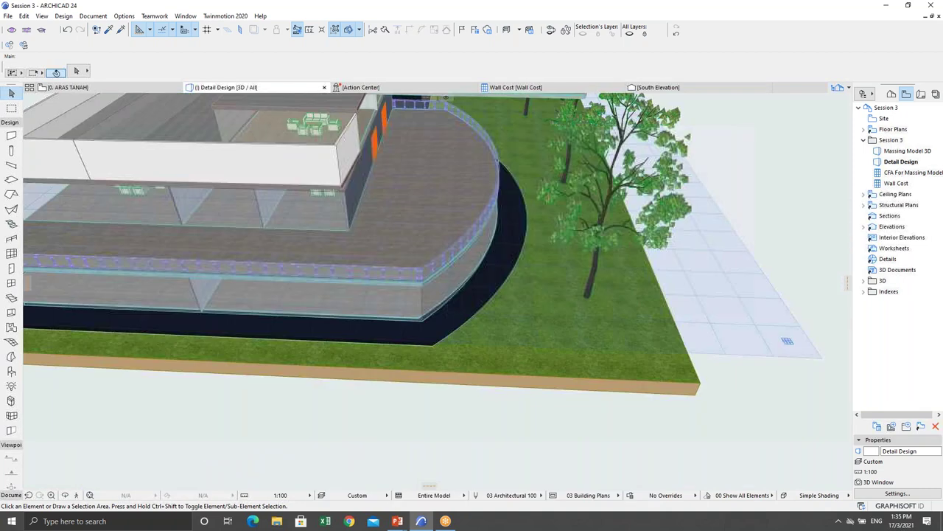
left_click(426, 292)
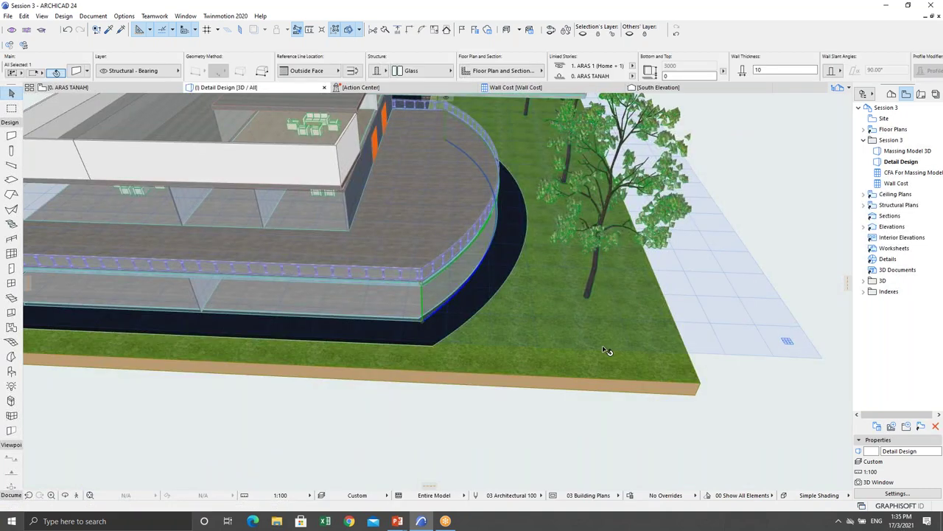
key("ctrl+t")
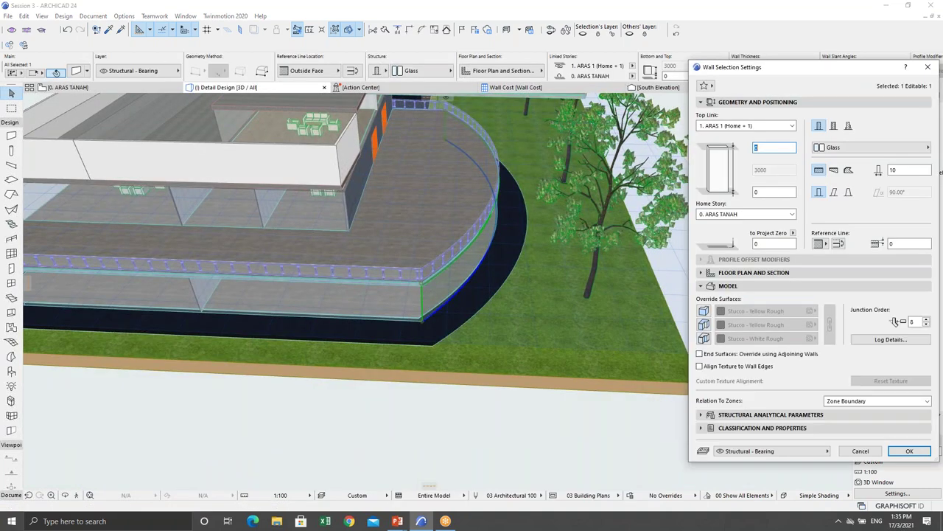
left_click(840, 148)
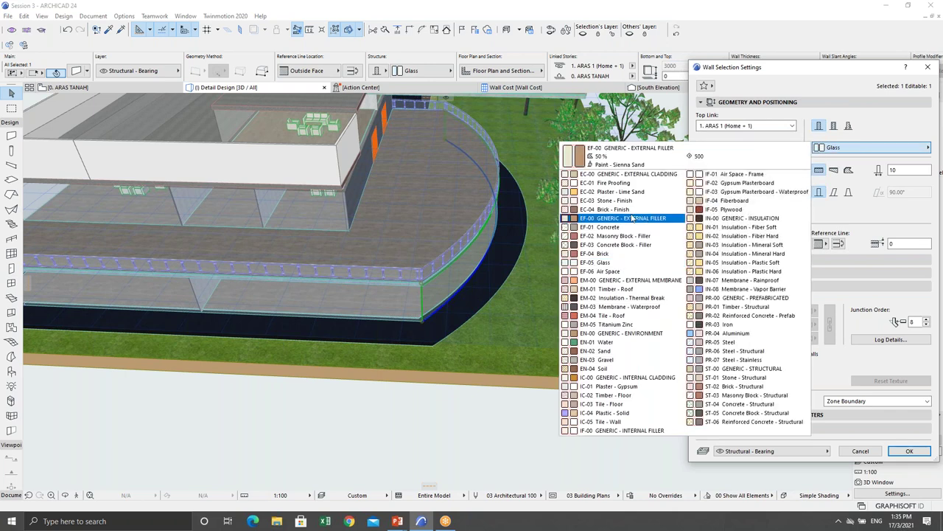
left_click(612, 253)
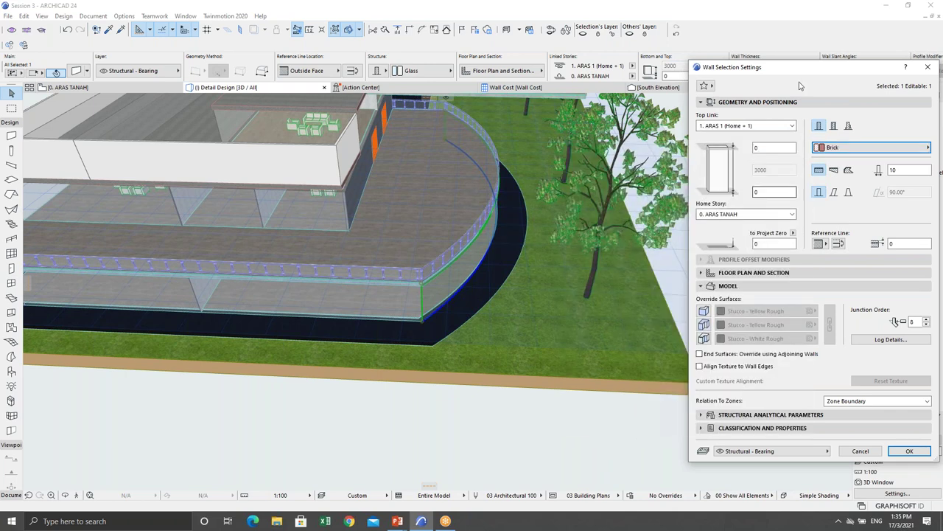
left_click_drag(737, 67, 496, 48)
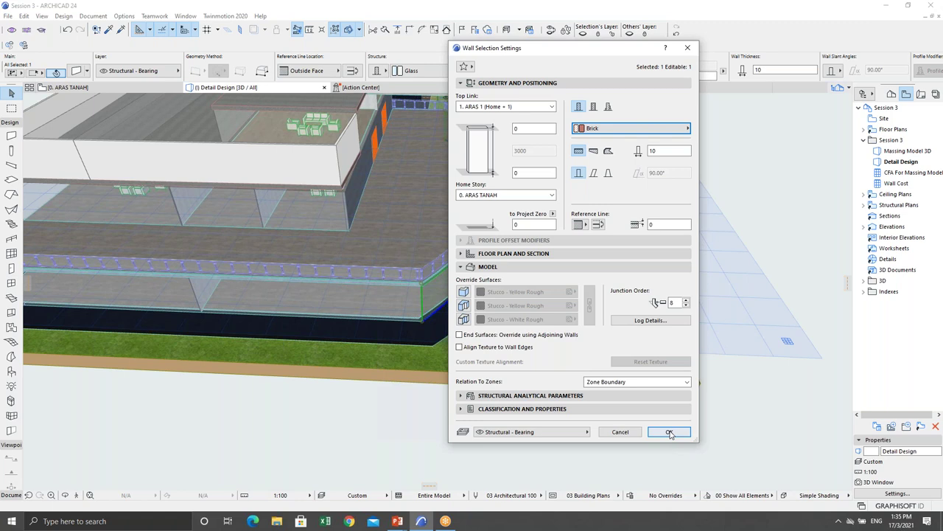
left_click(669, 432)
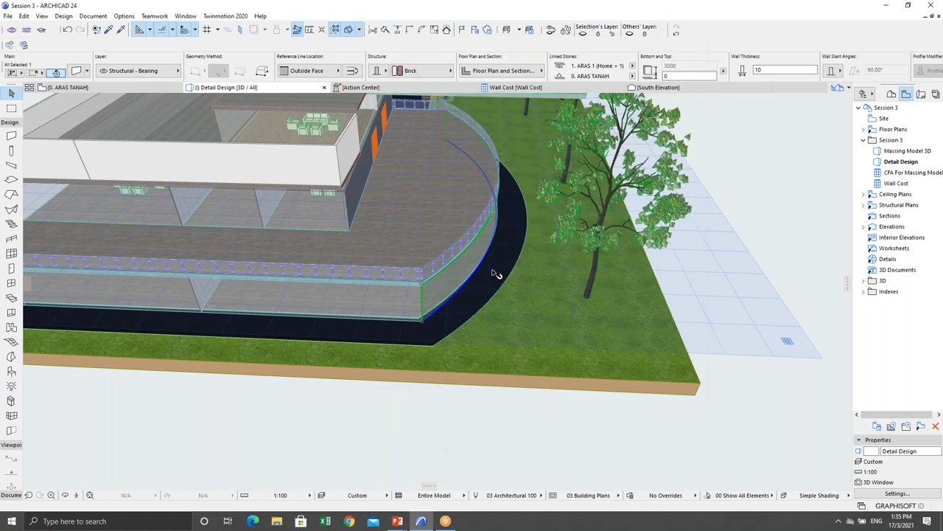
Flatten the curved brick wall on ARAS TANAH into a nearly straight wall by editing its reference line's arc
scroll(481, 276, "up", 3)
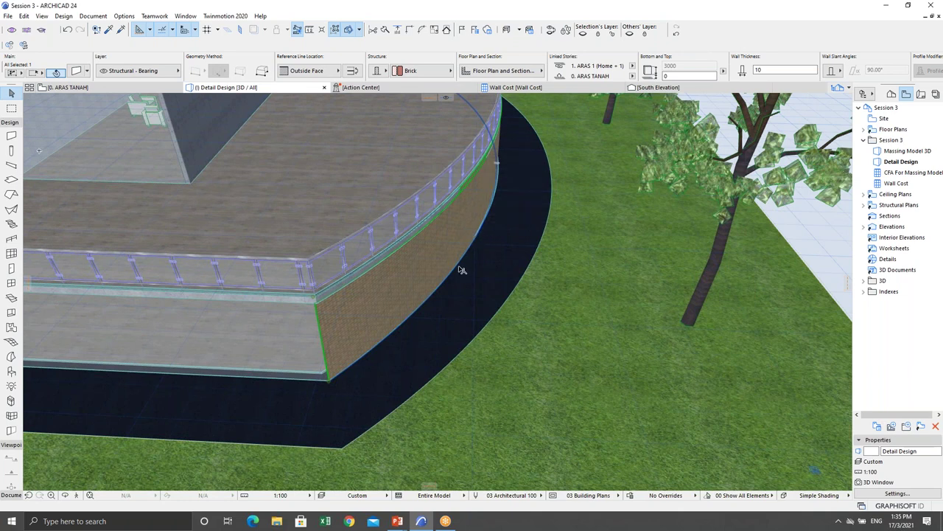
left_click(469, 255)
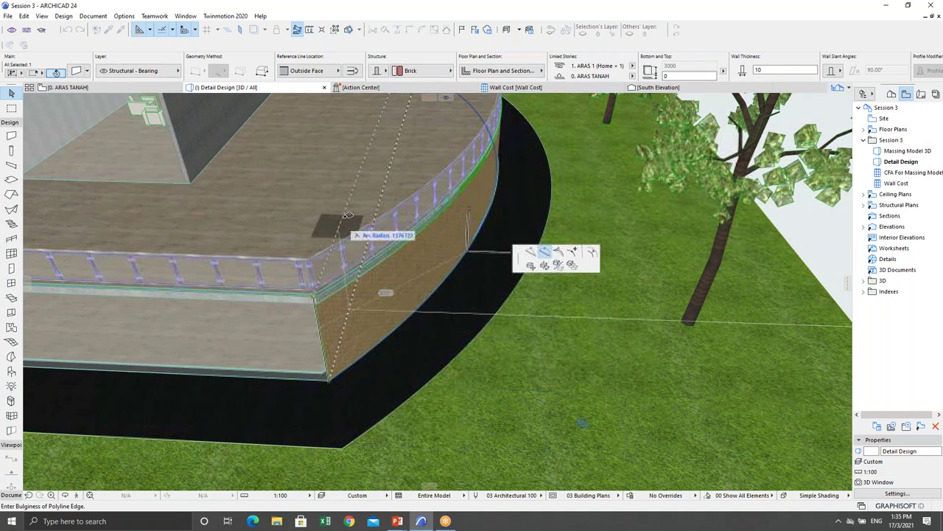
left_click(368, 221)
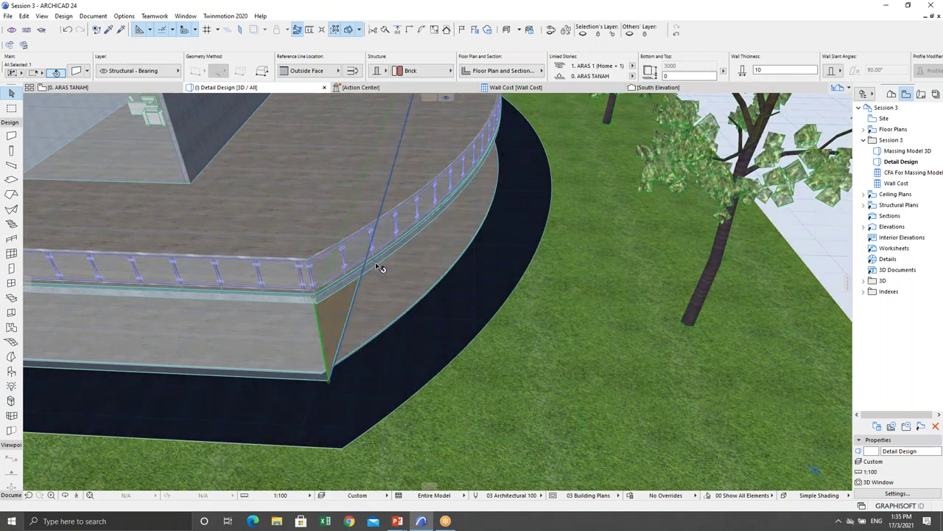
scroll(378, 268, "down", 4)
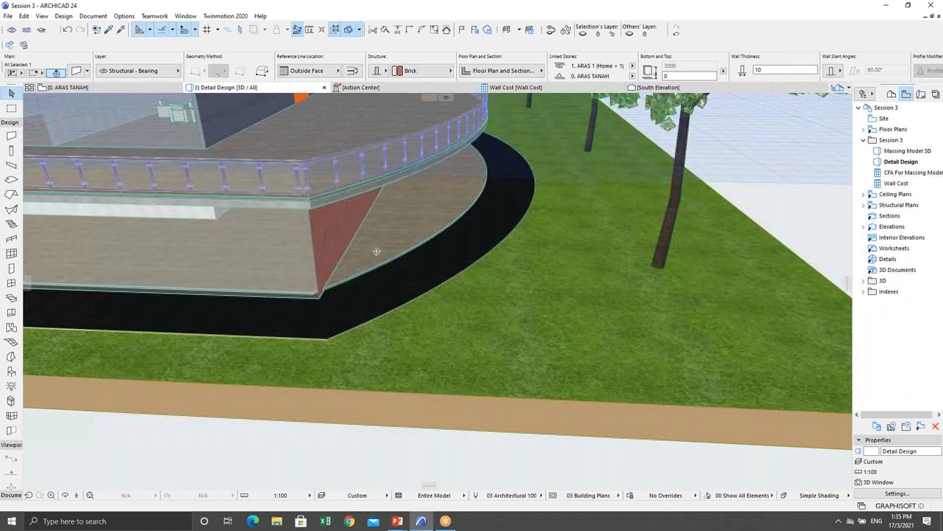
scroll(401, 295, "up", 2)
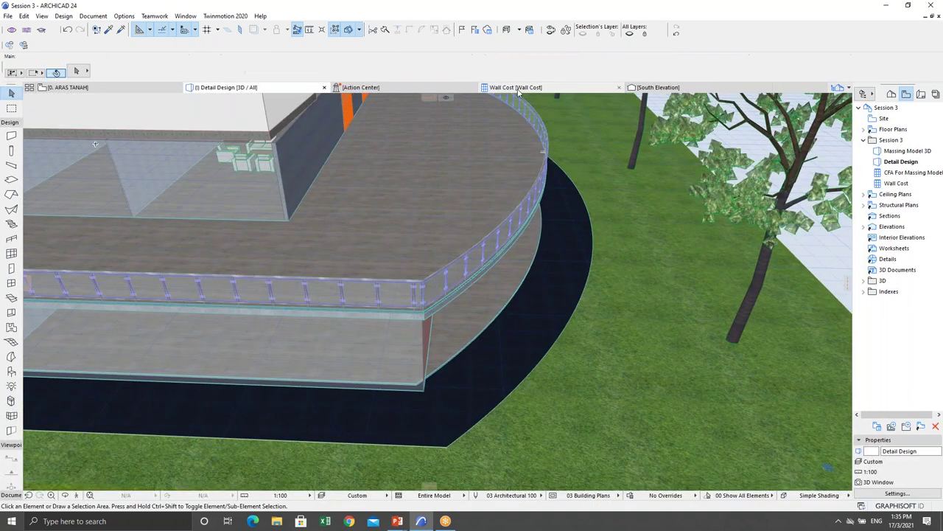
Return to the Wall Cost schedule and examine the wall entries, subtotals and grand total for every storey
left_click(516, 87)
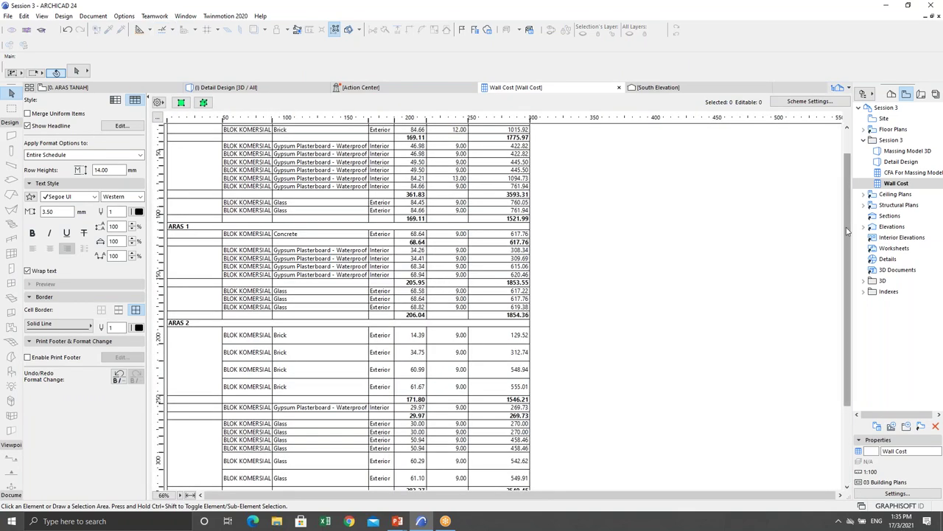
scroll(846, 232, "down", 3)
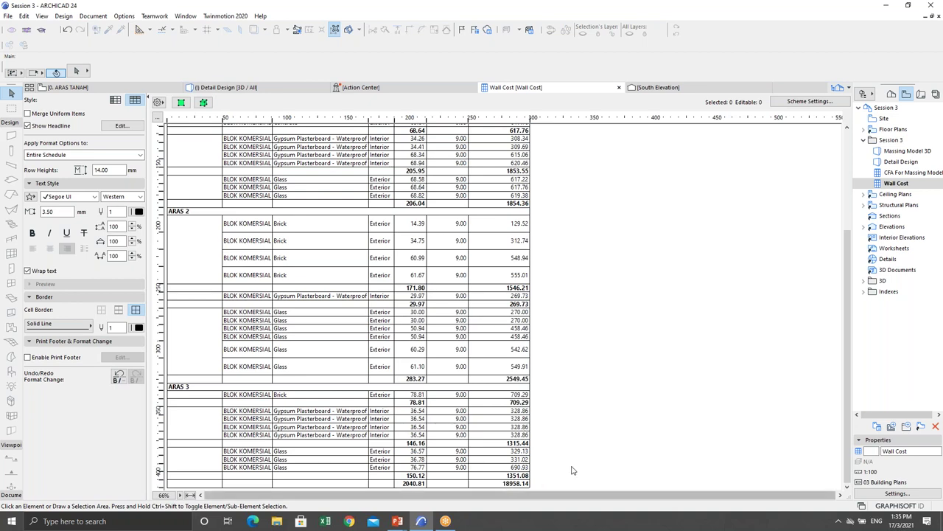
scroll(849, 302, "up", 4)
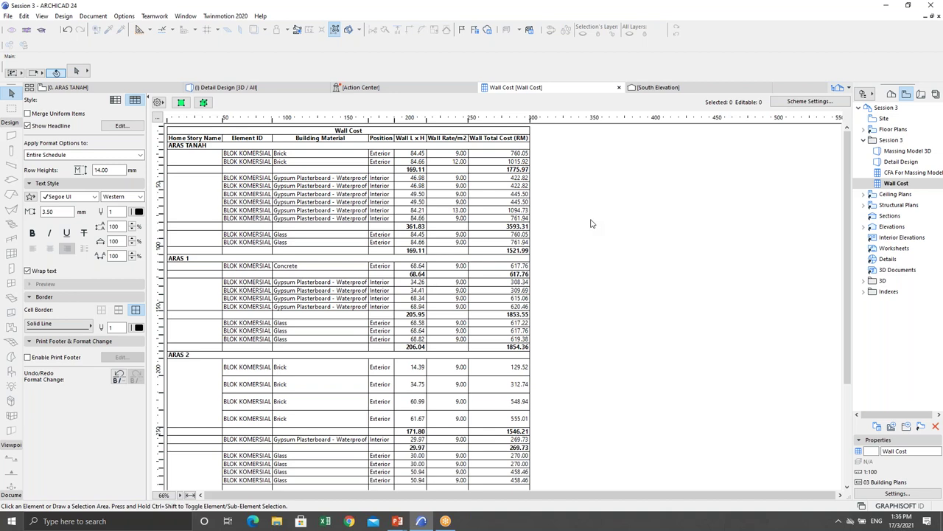
left_click_drag(845, 179, 836, 278)
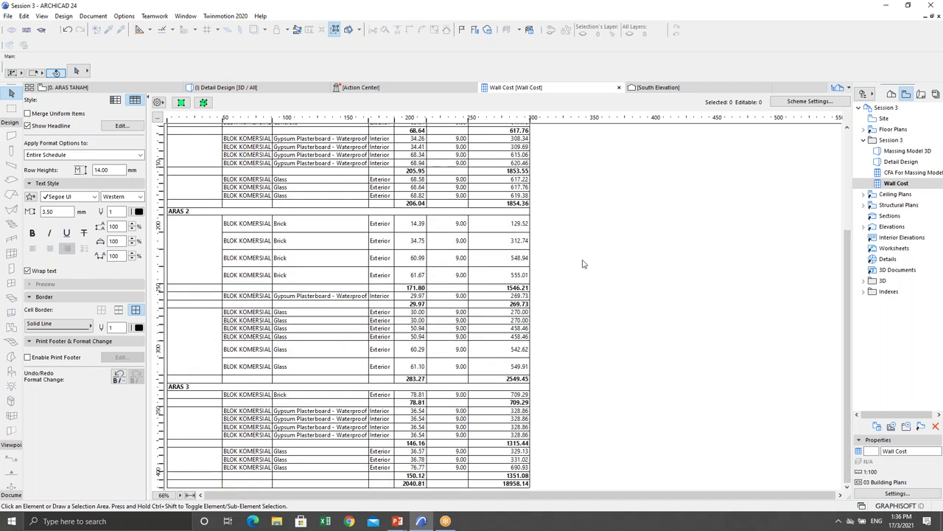
left_click(849, 199)
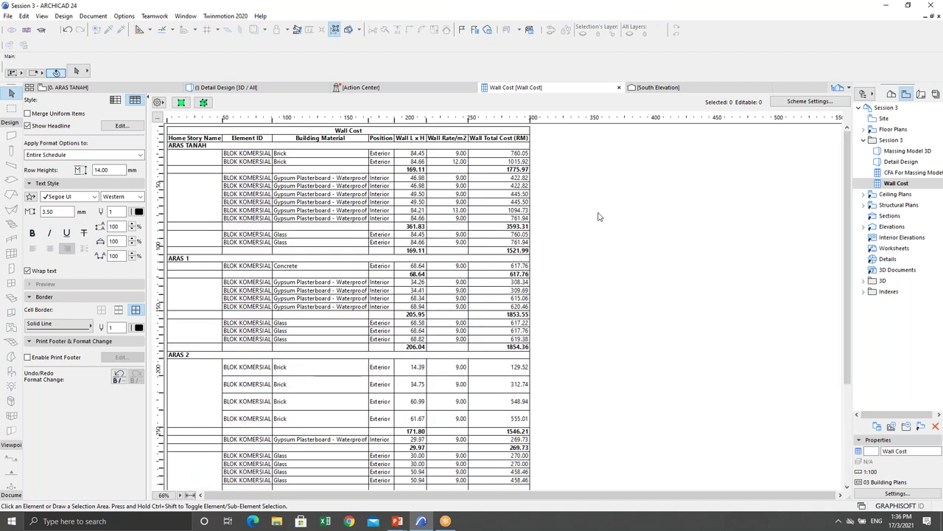
Save the Wall Cost schedule as the Excel workbook Wall Cost.xlsx in the 3rd Session folder
left_click(8, 16)
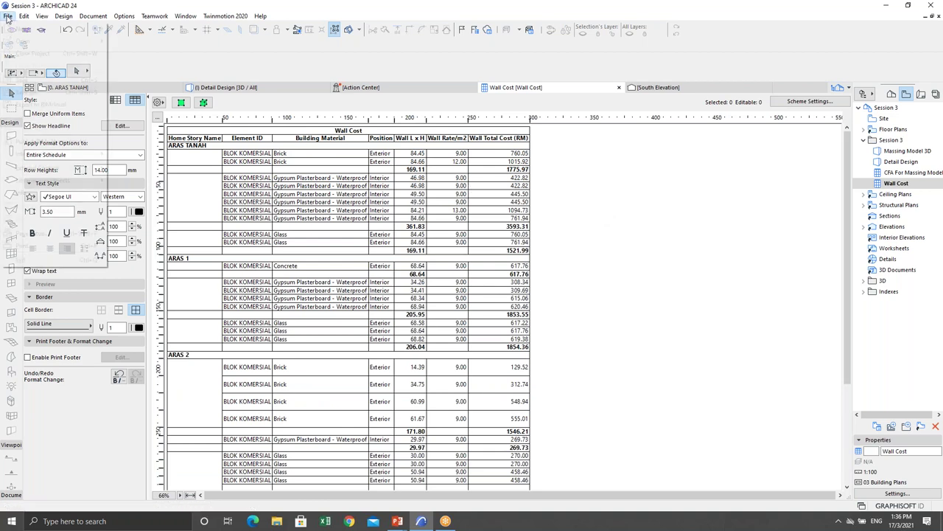
left_click(35, 95)
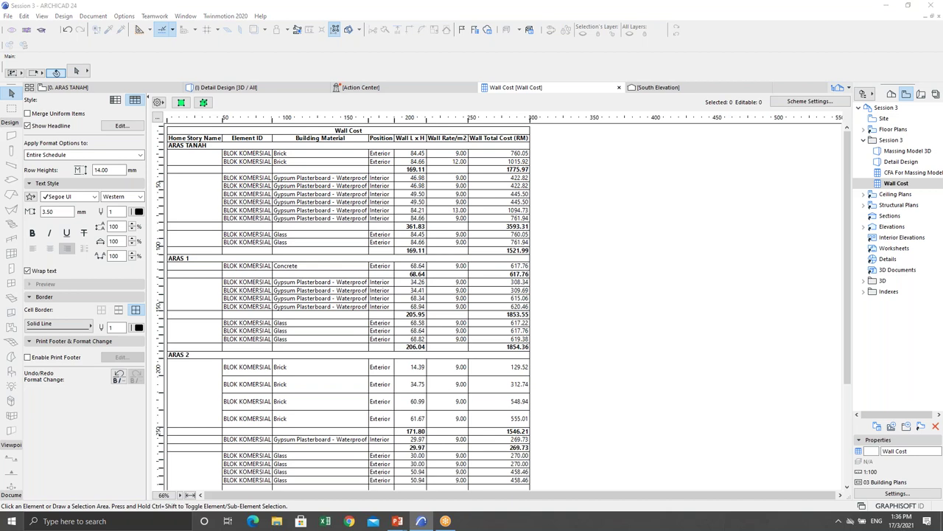
left_click(466, 296)
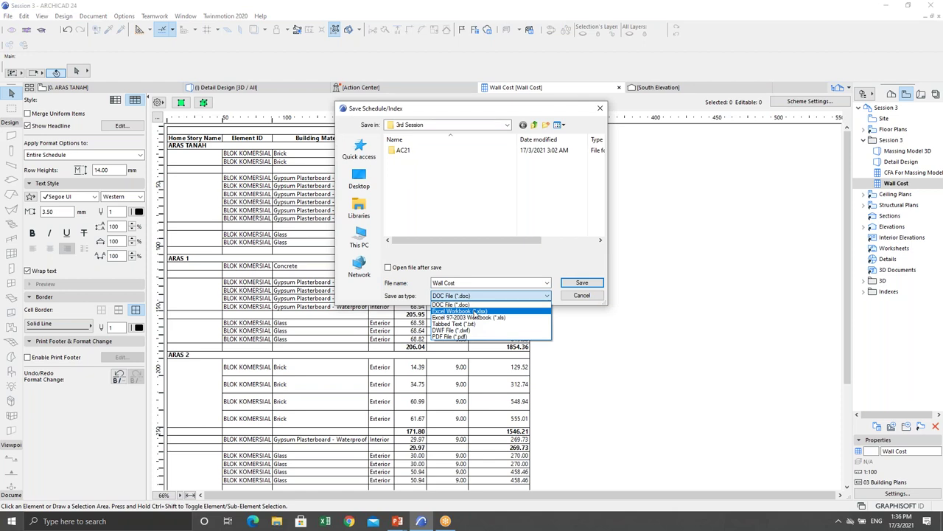
left_click(471, 311)
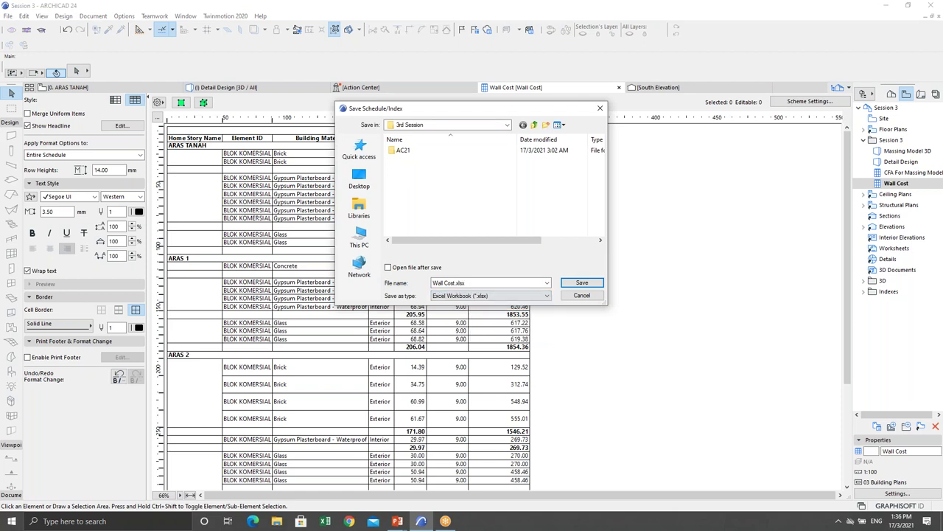
left_click(581, 284)
Open Wall Cost.xlsx in Excel from the Desktop's 2021 Graphisoft MY Sharing Session, 3rd Session folder and examine its rows down to the grand total
left_click(277, 521)
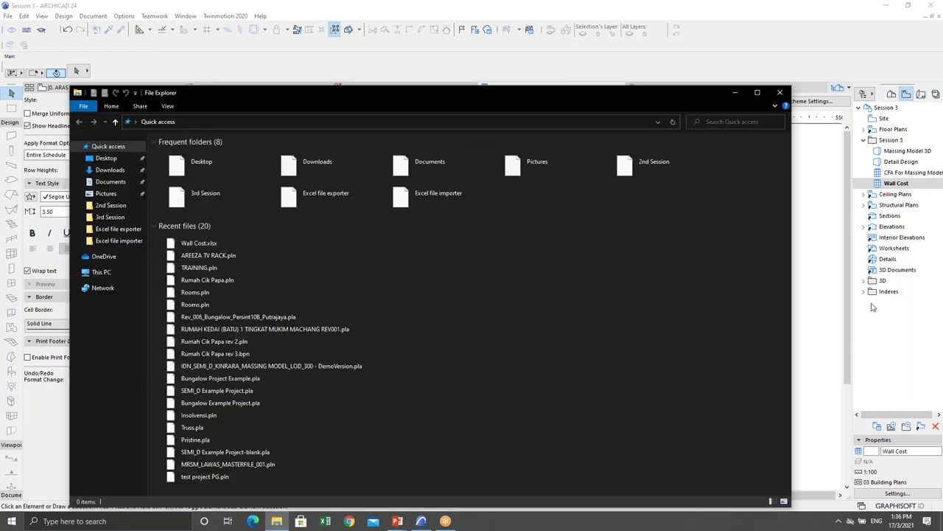
left_click(103, 159)
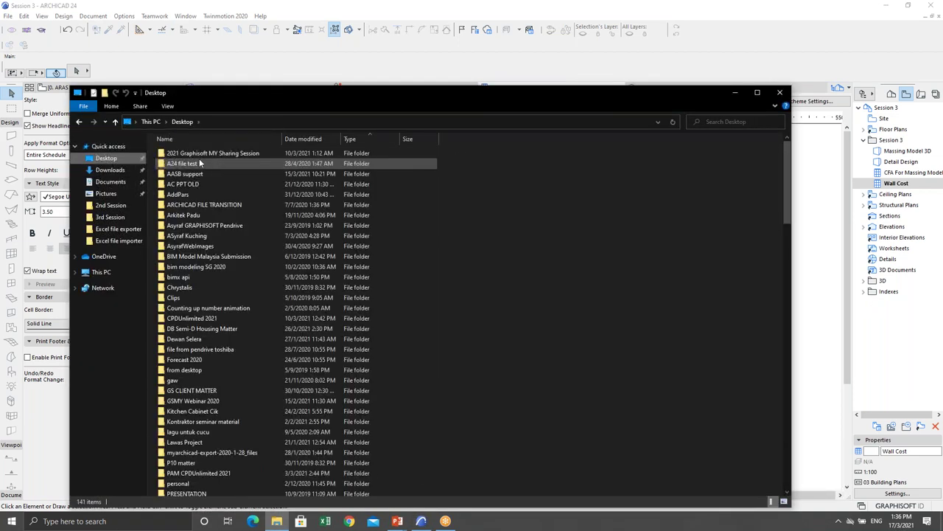
double_click(201, 153)
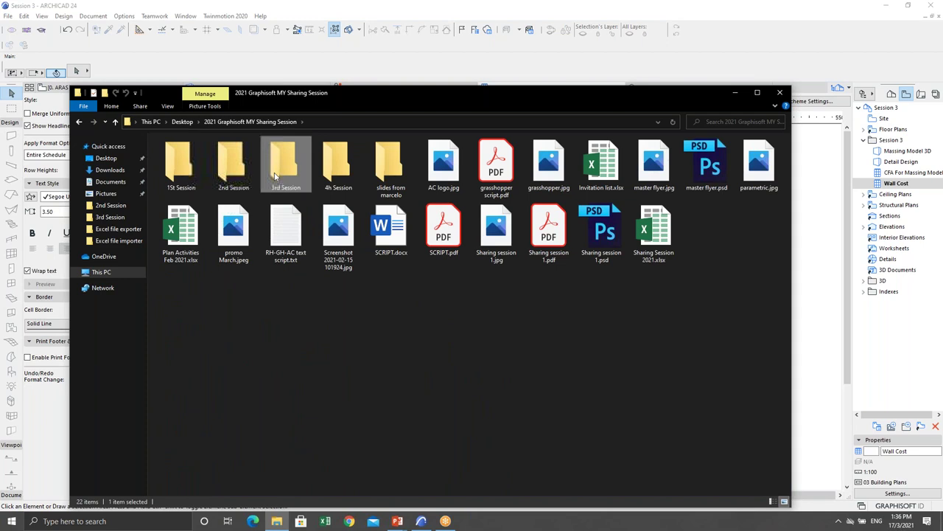
double_click(287, 160)
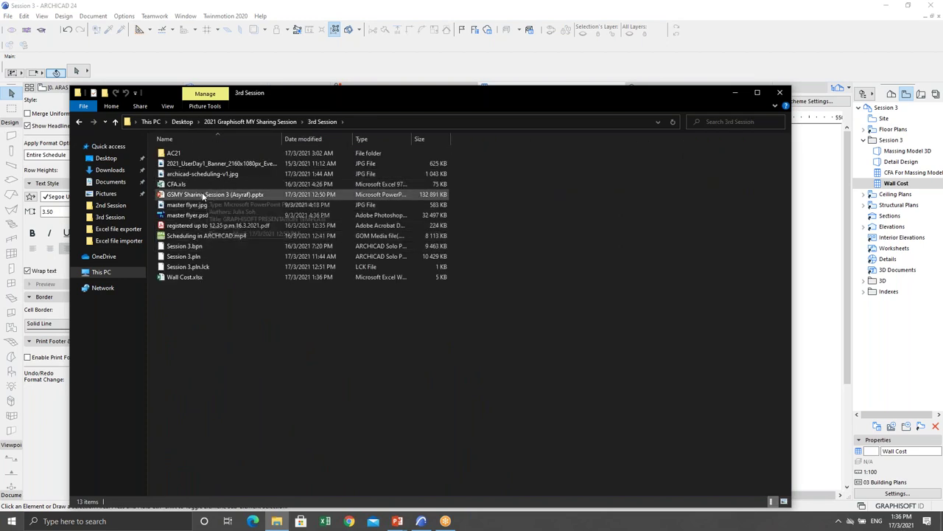
left_click_drag(272, 94, 547, 91)
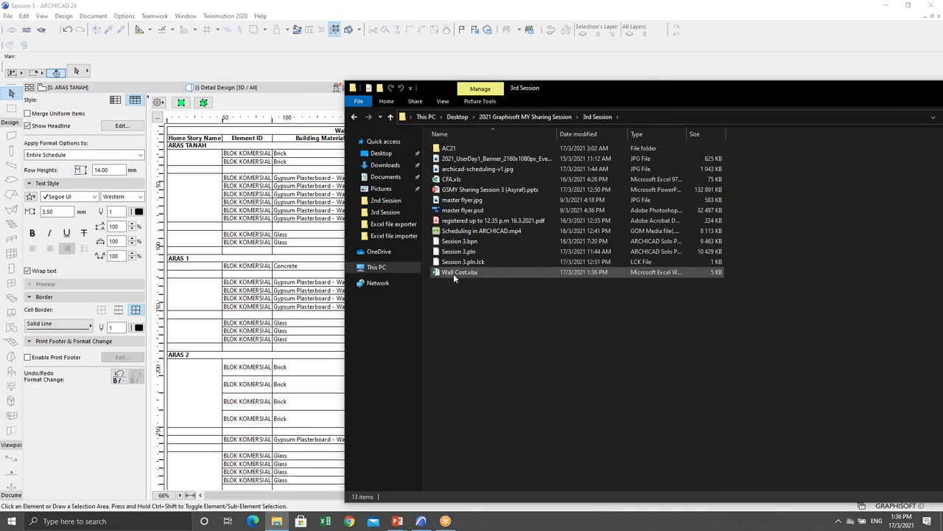
left_click(453, 273)
double_click(453, 274)
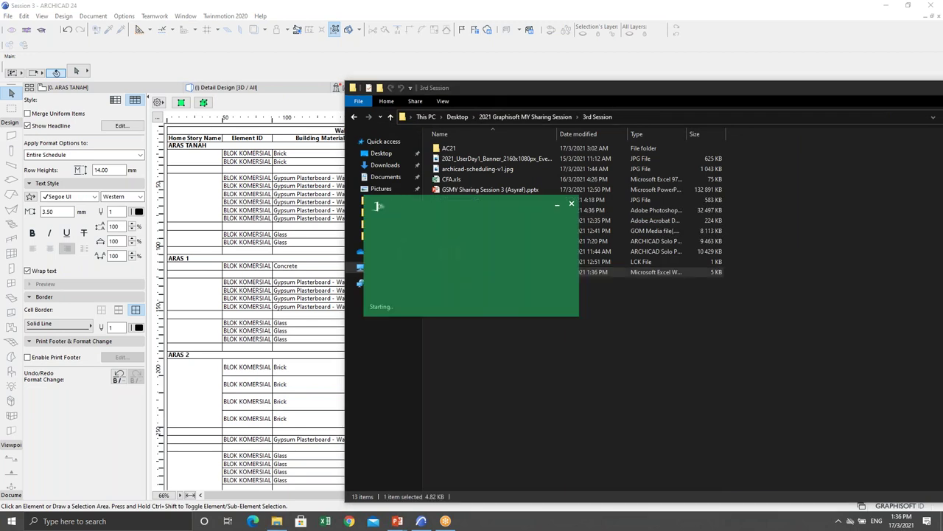
scroll(516, 272, "down", 8)
scroll(521, 275, "down", 4)
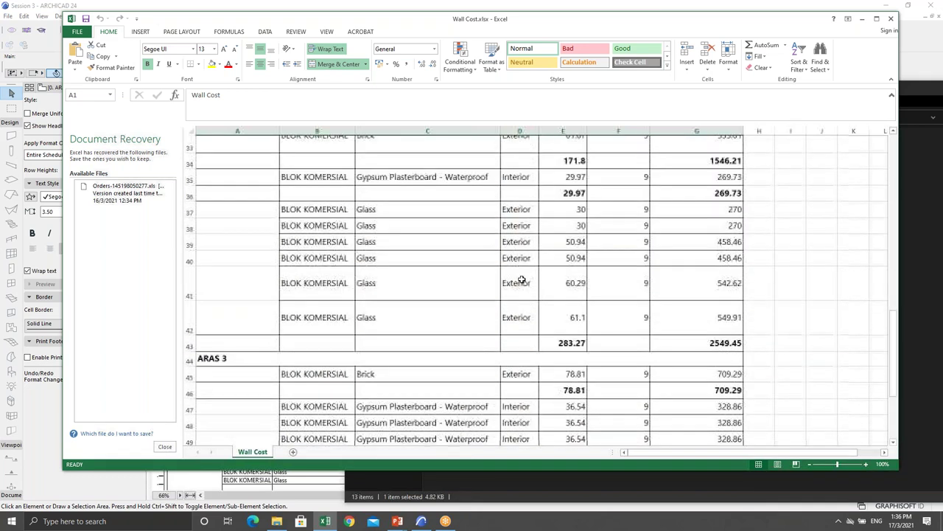
scroll(526, 280, "down", 5)
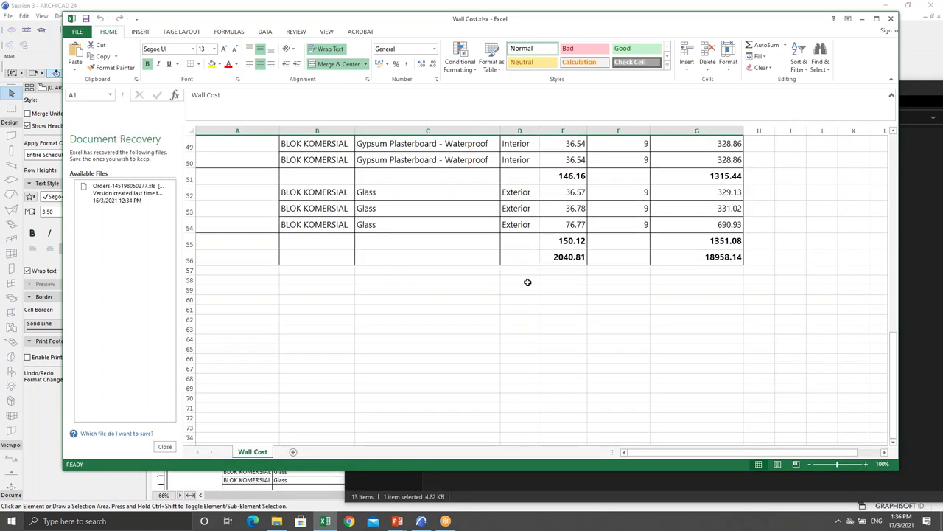
Dismiss the document recovery list, review the Wall Cost rows from ARAS TANAH through ARAS 2, and close the workbook
scroll(528, 282, "up", 2)
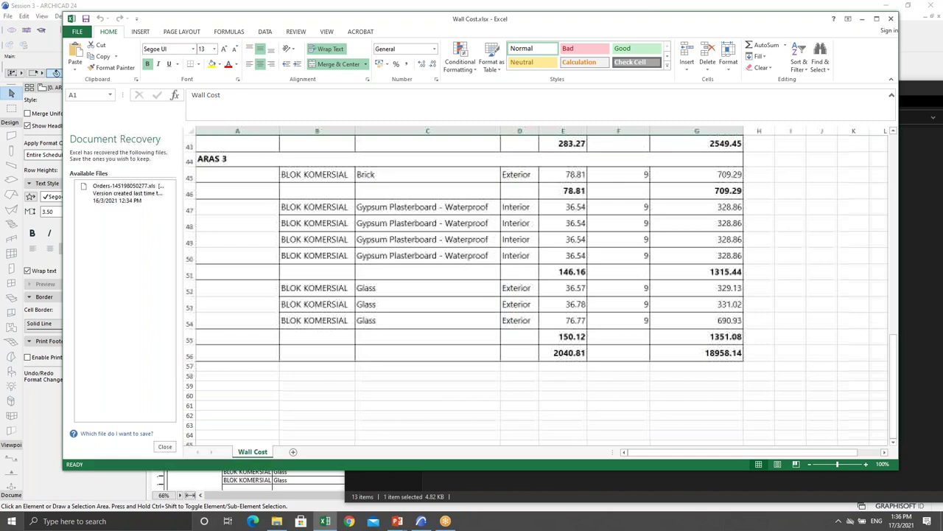
left_click(164, 446)
scroll(511, 299, "up", 3)
scroll(512, 299, "up", 11)
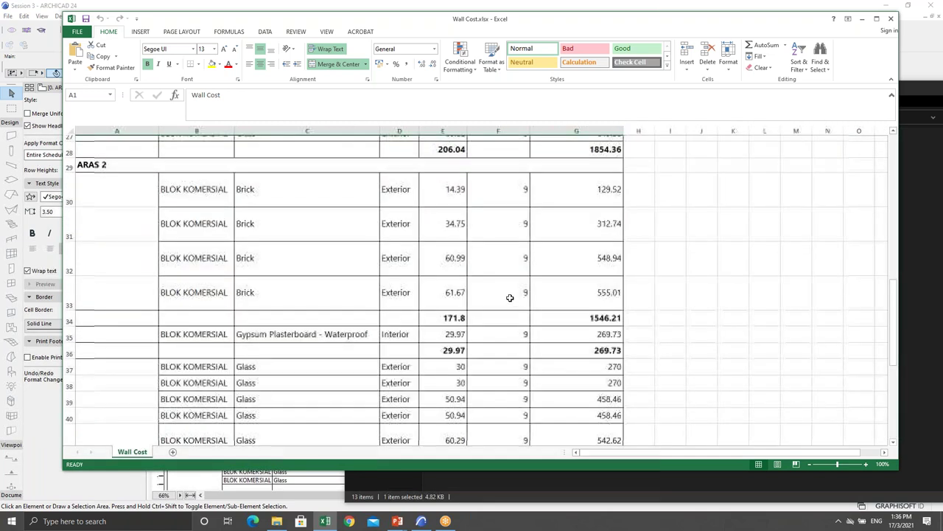
left_click(573, 189)
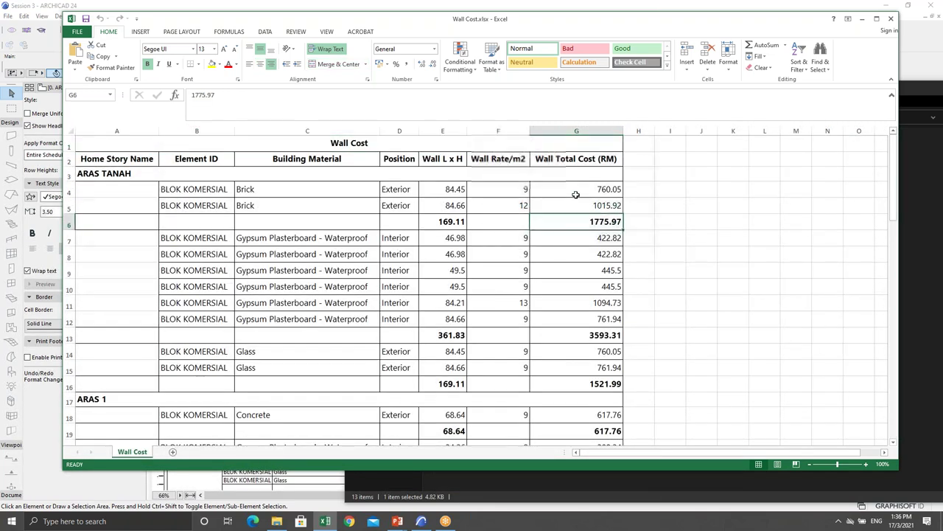
scroll(564, 277, "down", 10)
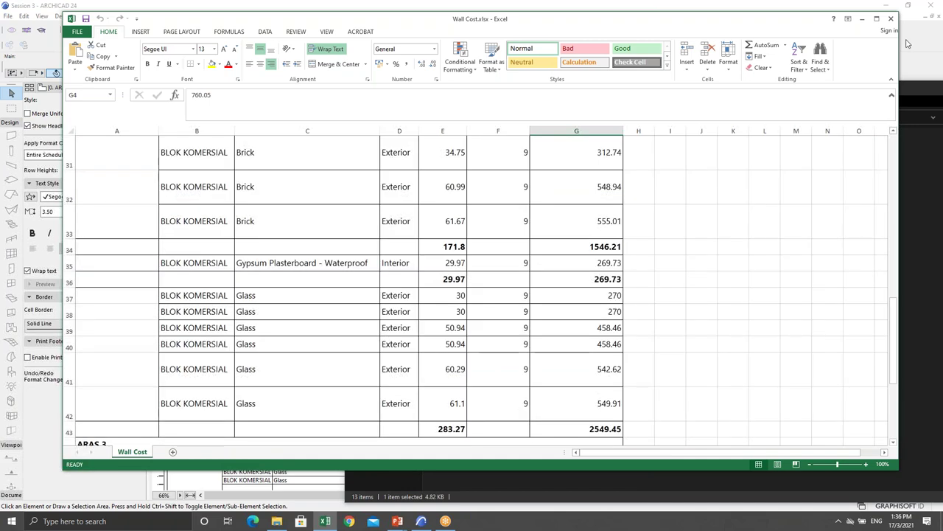
left_click(891, 18)
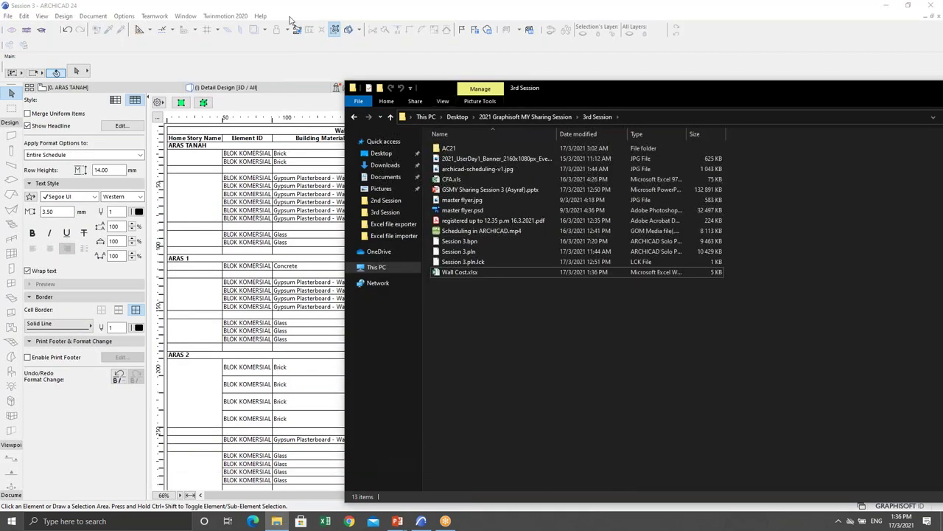
Return to ARCHICAD and view the building on the ARAS TANAH floor plan up close
left_click(286, 12)
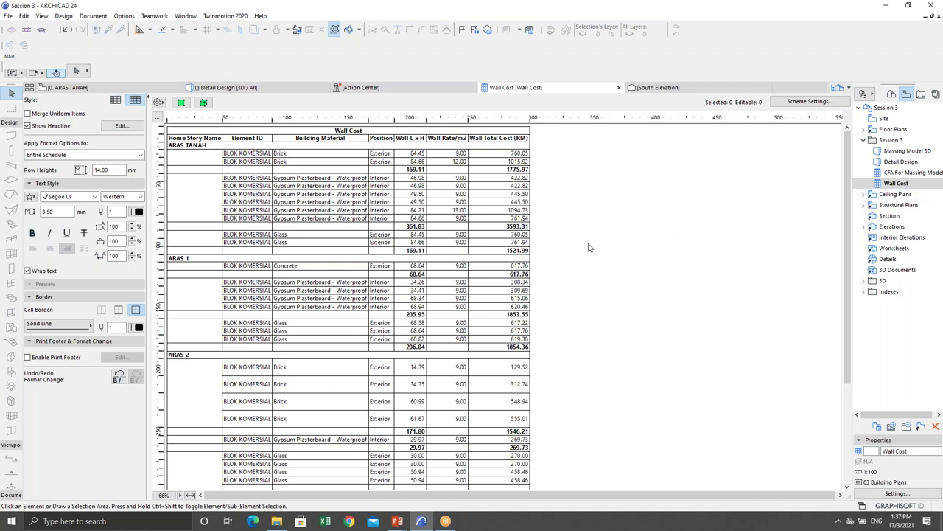
key("ctrl+Tab")
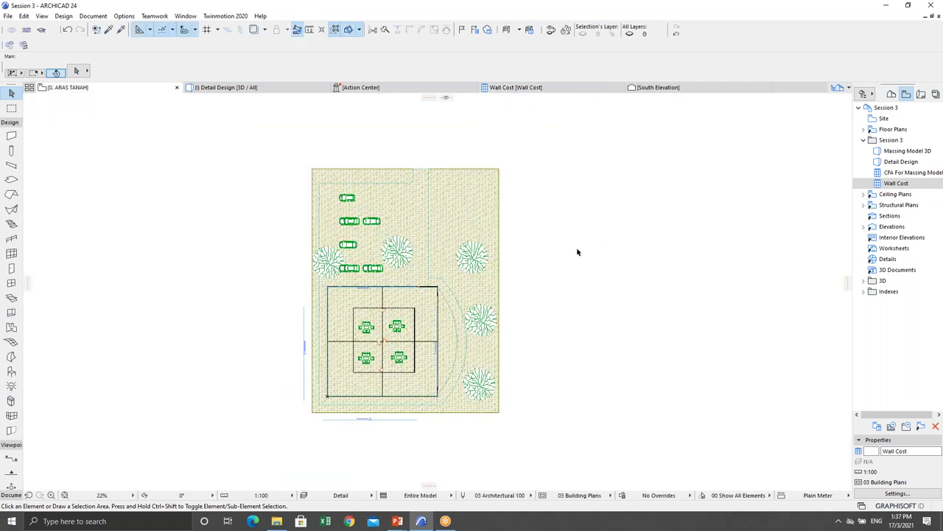
scroll(516, 269, "up", 6)
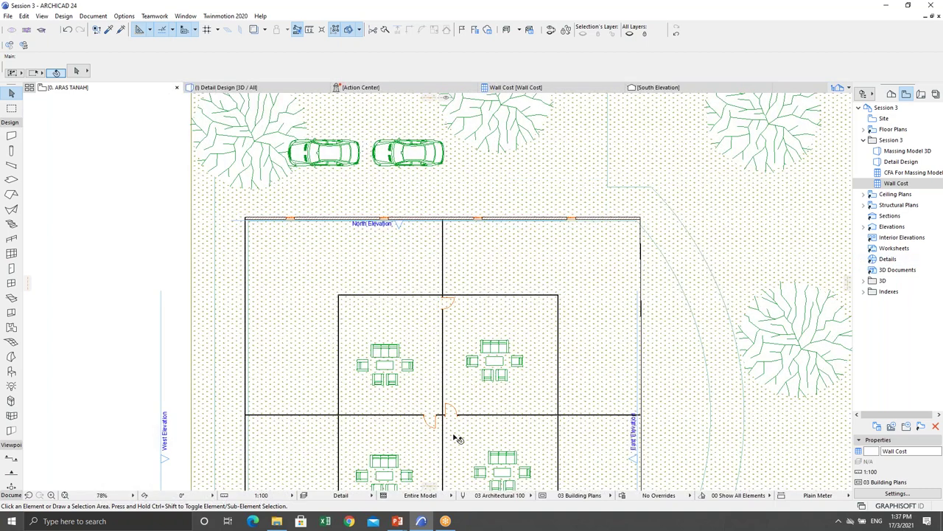
Switch to the PowerPoint slide show and advance from the LIVE DEMO slide to the following speaker's slide
left_click(446, 521)
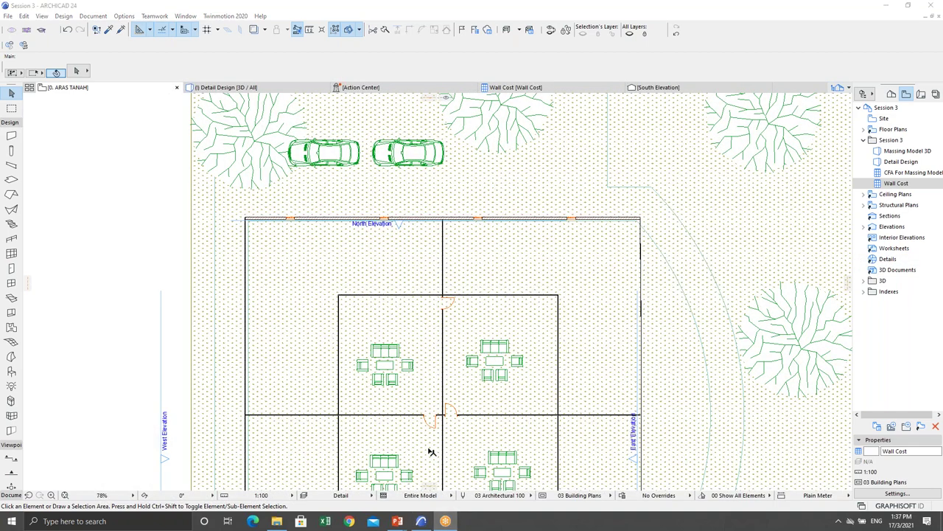
mouse_move(397, 521)
left_click(391, 479)
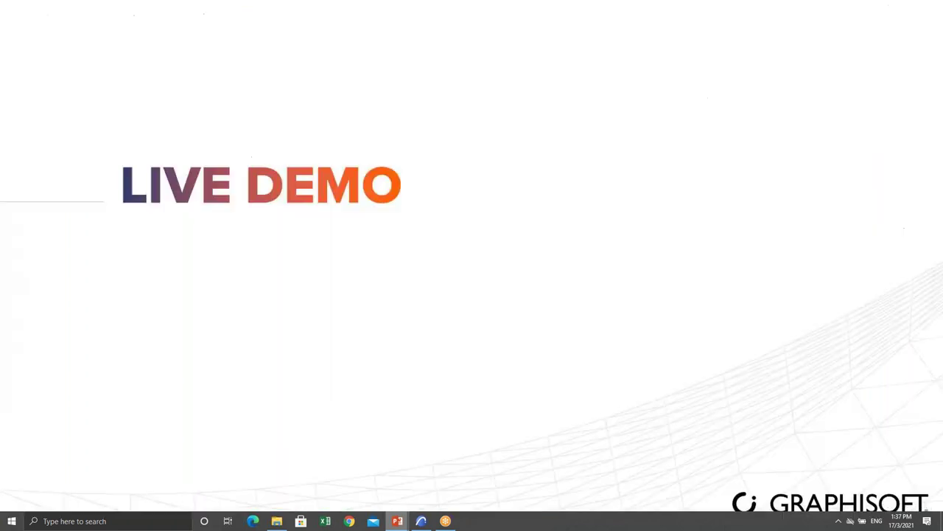
key("Right")
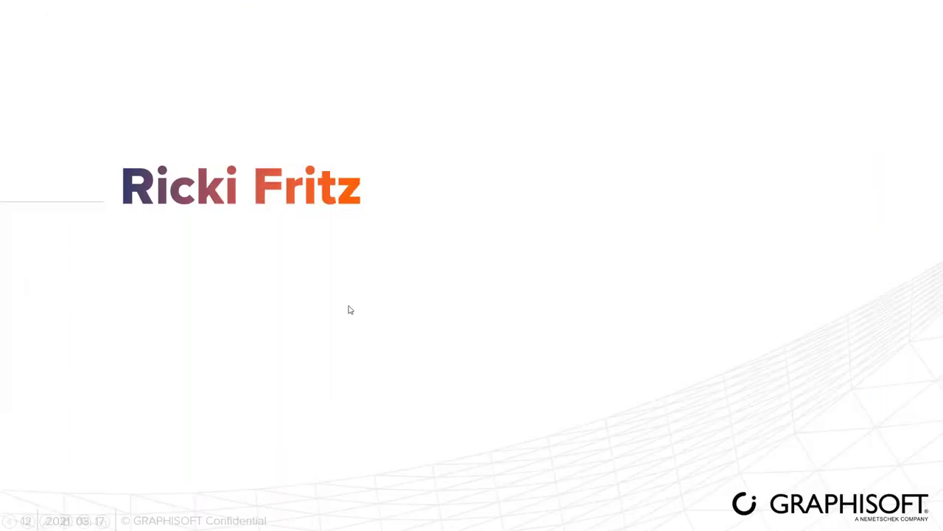
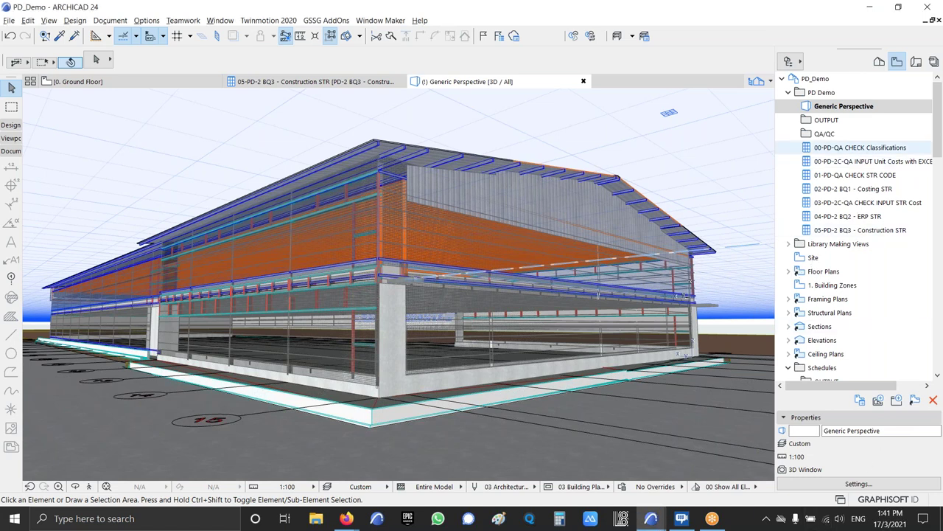
Open the 00-PD-QA CHECK Classifications schedule of PD_Demo at full width and examine its element rows from first to last
double_click(858, 147)
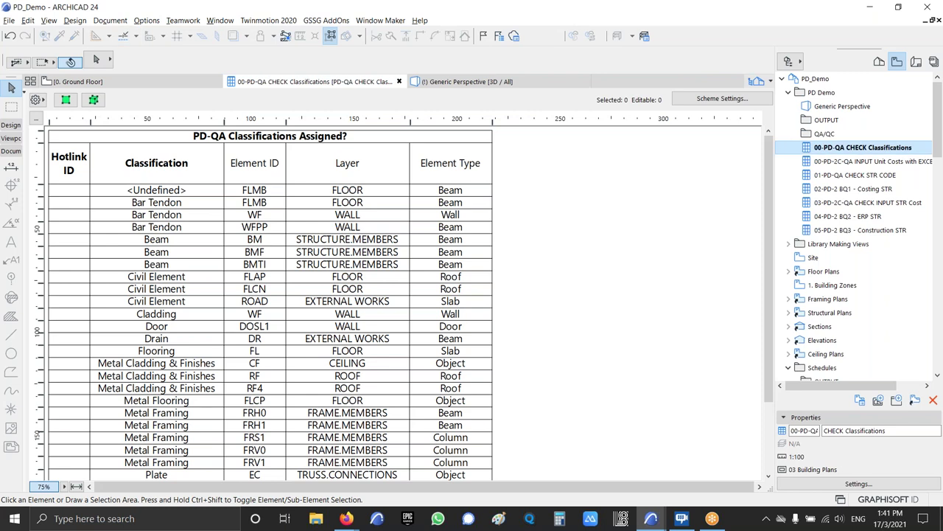
left_click(76, 486)
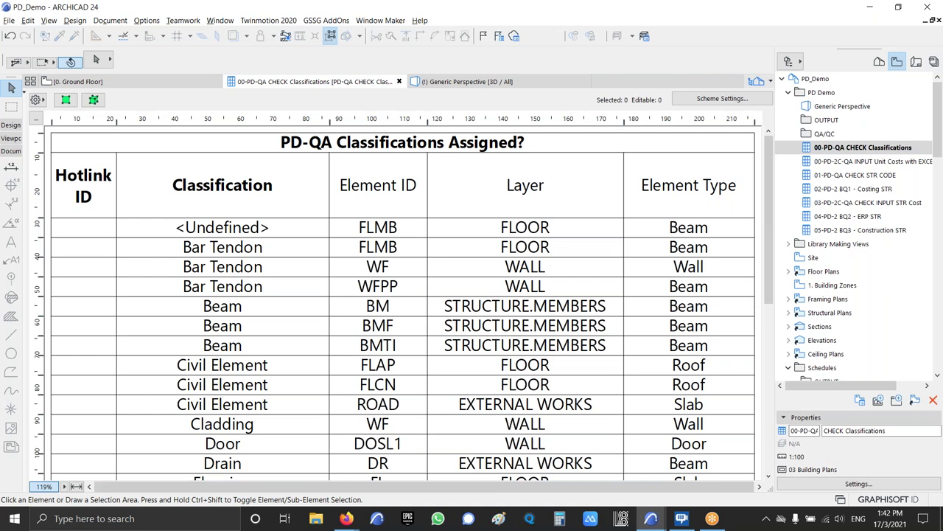
left_click_drag(769, 174, 766, 403)
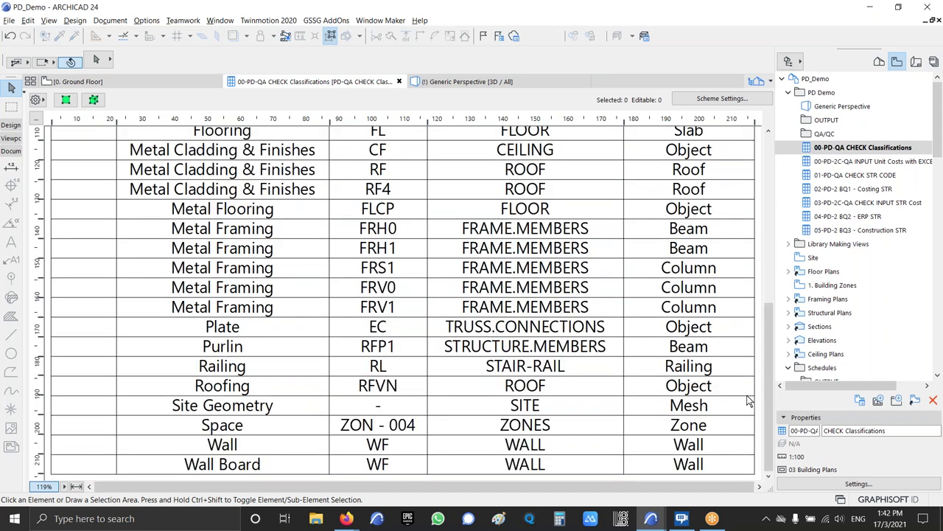
left_click_drag(769, 398, 770, 232)
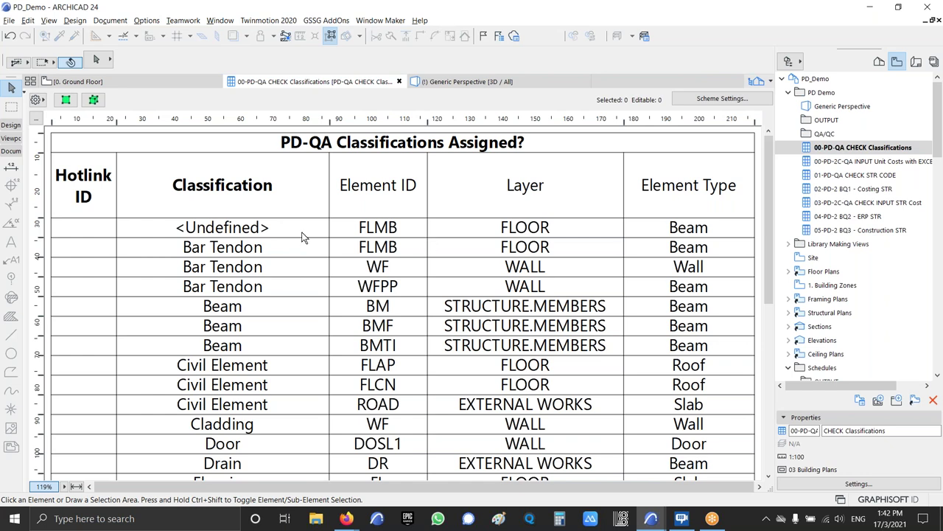
Assign the Beam classification to the undefined FLMB beam on the FLOOR layer, finding it with the search term beam
left_click(262, 228)
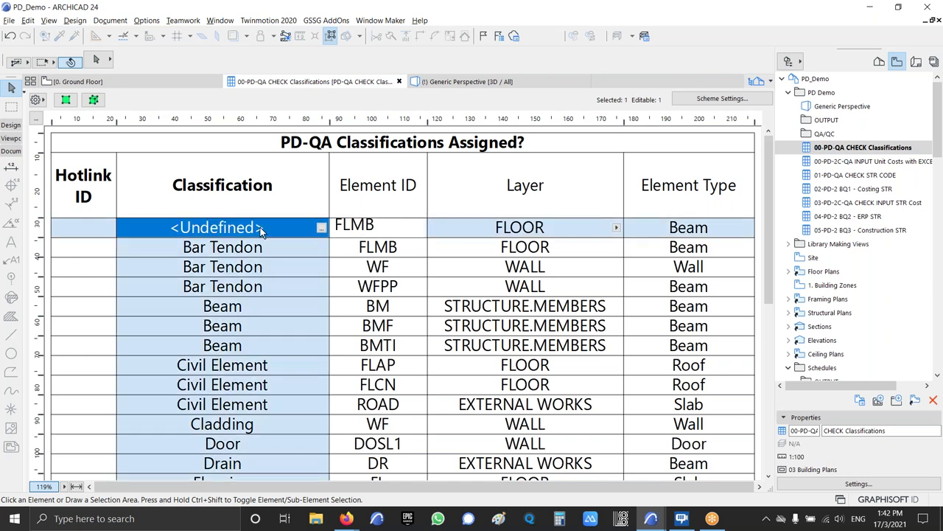
left_click(322, 229)
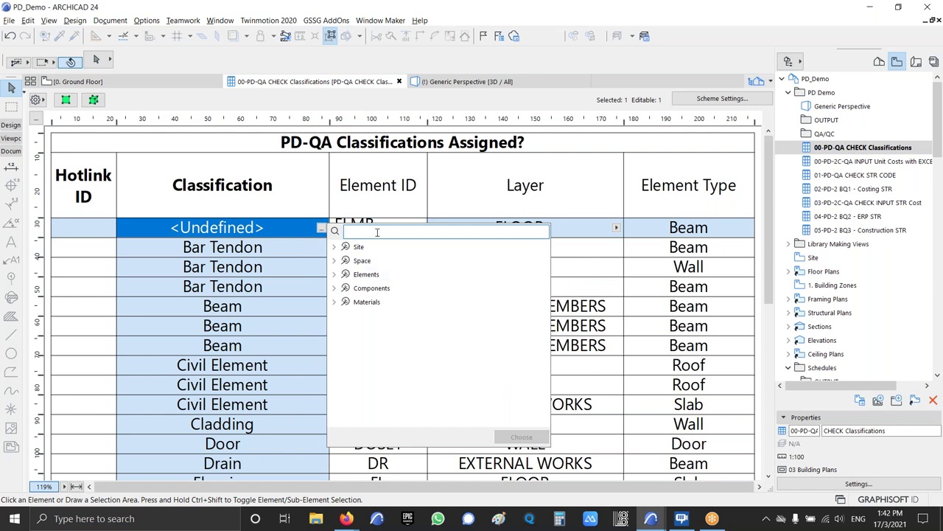
left_click(333, 193)
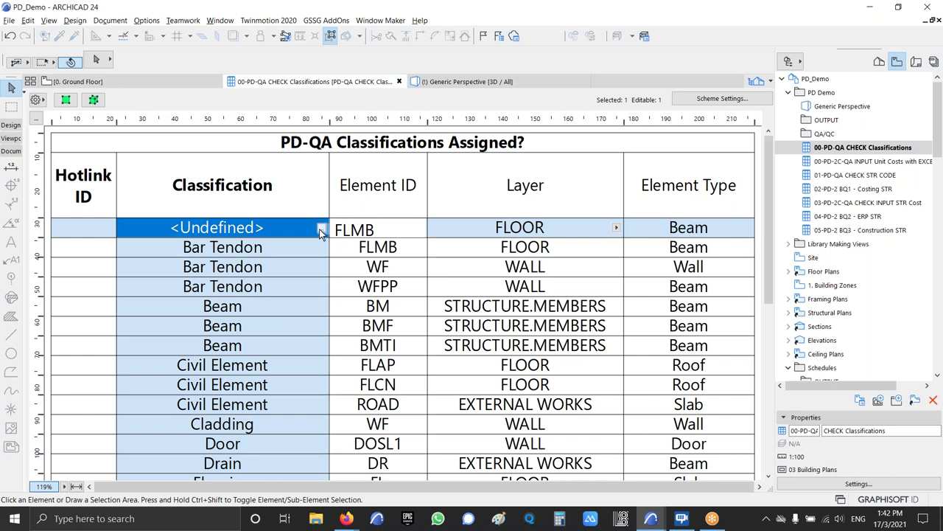
left_click(321, 228)
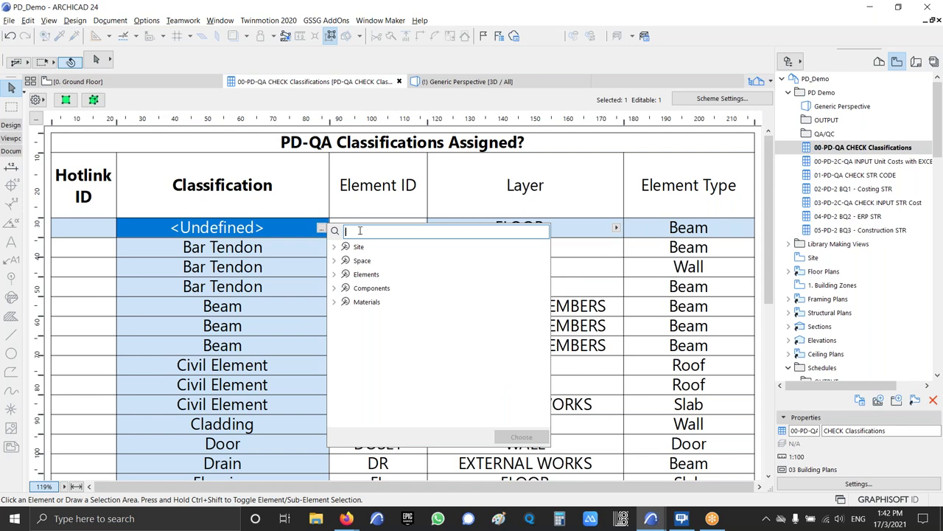
type("beam")
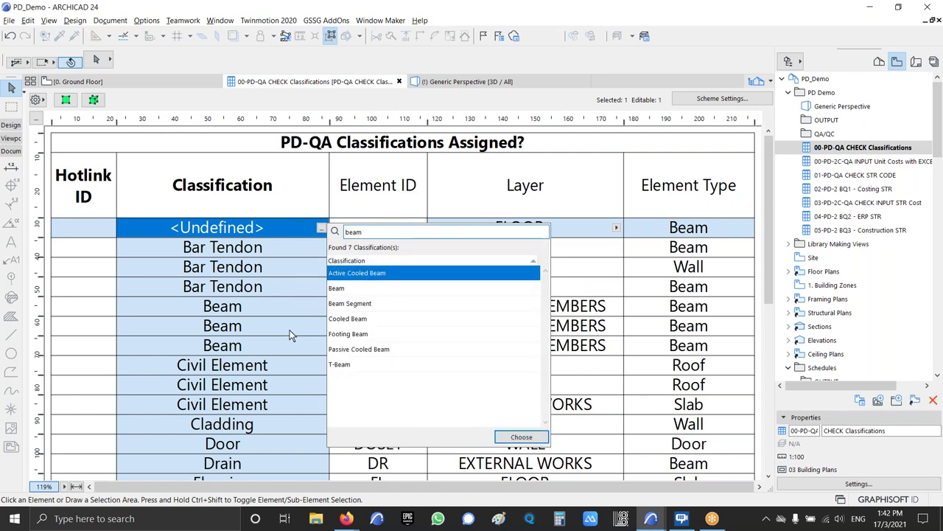
double_click(418, 291)
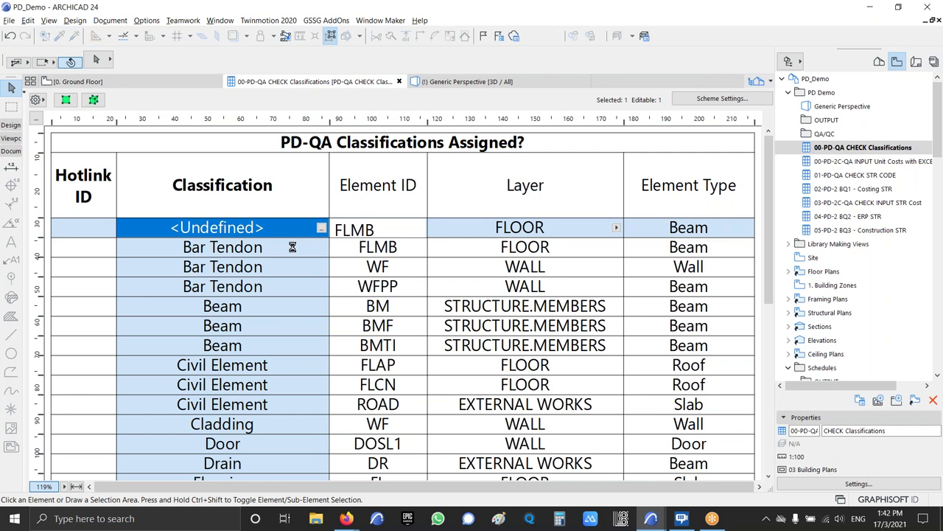
left_click(292, 247)
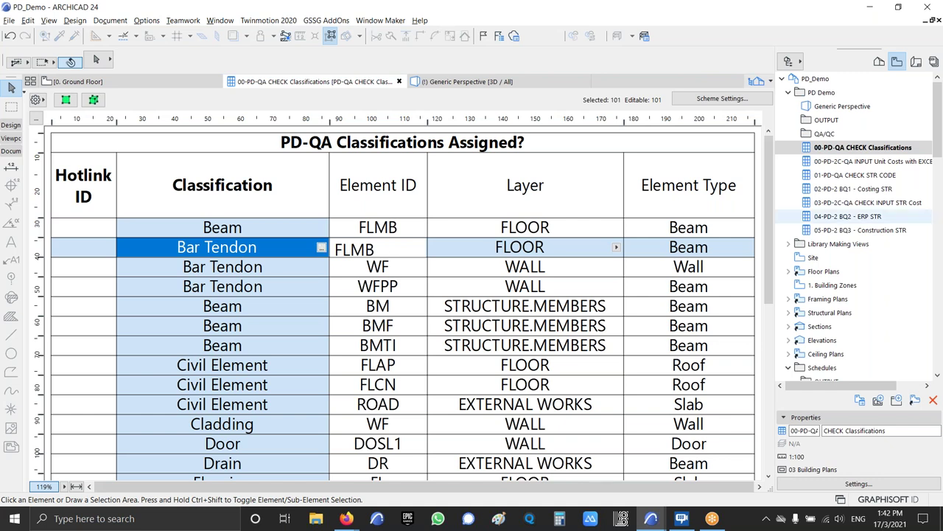
Open the 00-PD-2C-QA INPUT Unit Costs with EXCEL schedule at full width and examine its unit costs
double_click(840, 161)
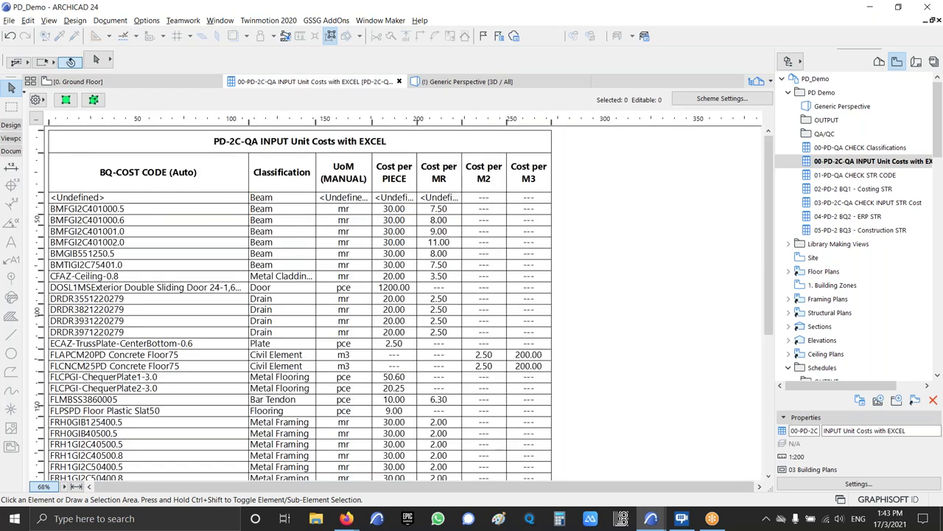
left_click(78, 487)
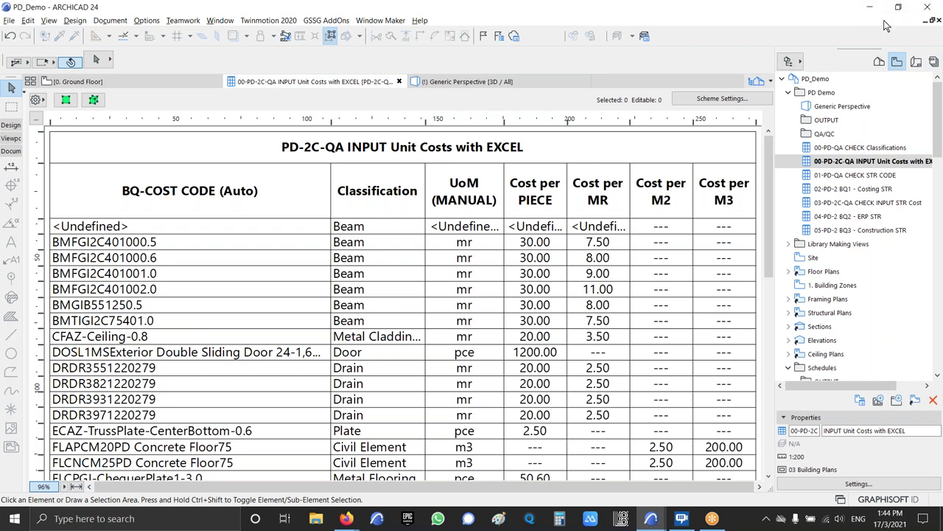
Show the presentation's Total Building Cost slide, leave the slide show, and switch to the Construction Cost project in ARCHICAD
key("alt+Tab")
key("Right")
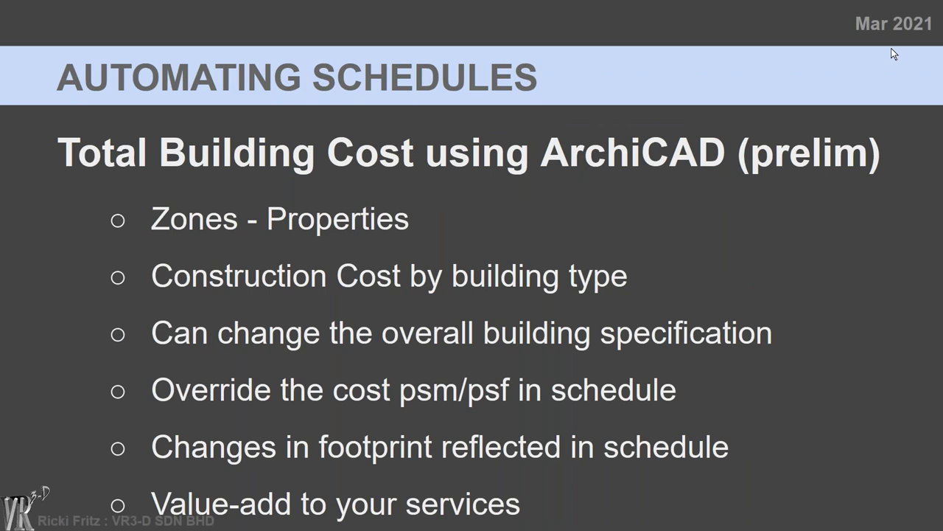
key("alt+Tab")
key("Escape")
key("alt+Tab")
key("alt+Tab")
key("alt+Tab")
key("alt+Tab")
key("alt+Tab")
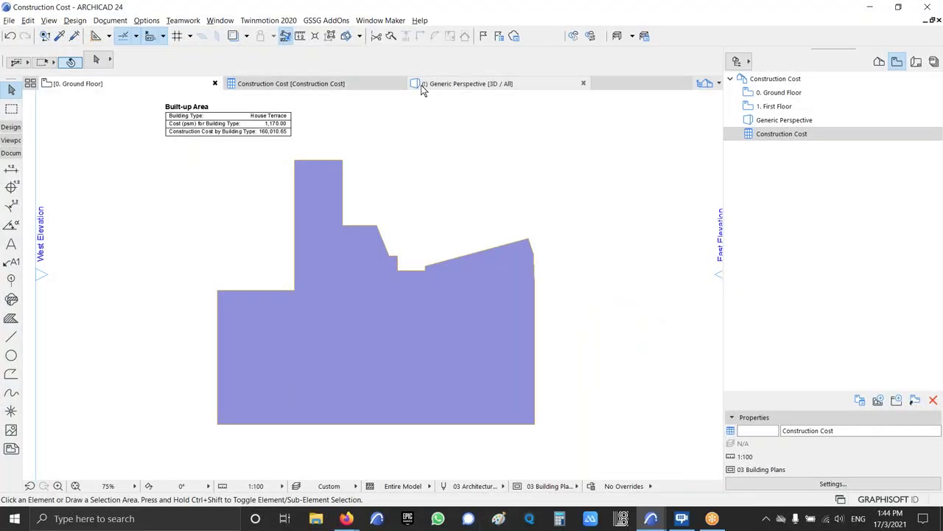
Examine the Built-up Area zones and their cost stamps on the Ground Floor and First Floor plans
scroll(430, 317, "down", 3)
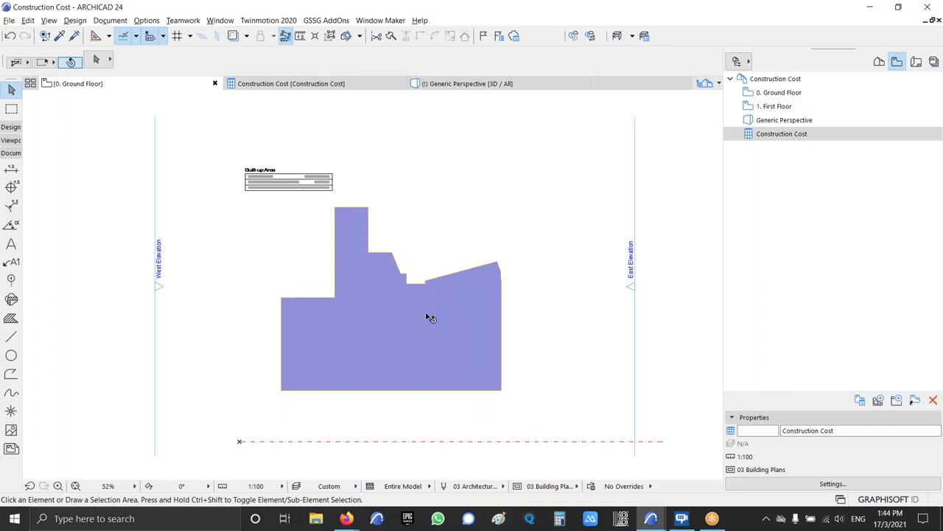
key("ctrl+Up")
scroll(406, 320, "up", 1)
scroll(406, 320, "up", 1)
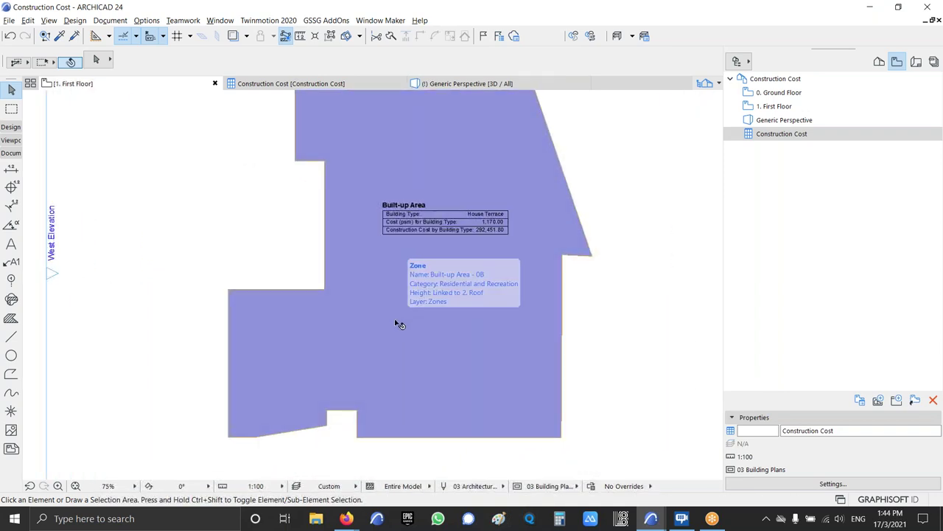
scroll(474, 210, "down", 1)
Inspect the stacked zone volumes in the Generic Perspective 3D view and return to the First Floor plan
left_click(512, 83)
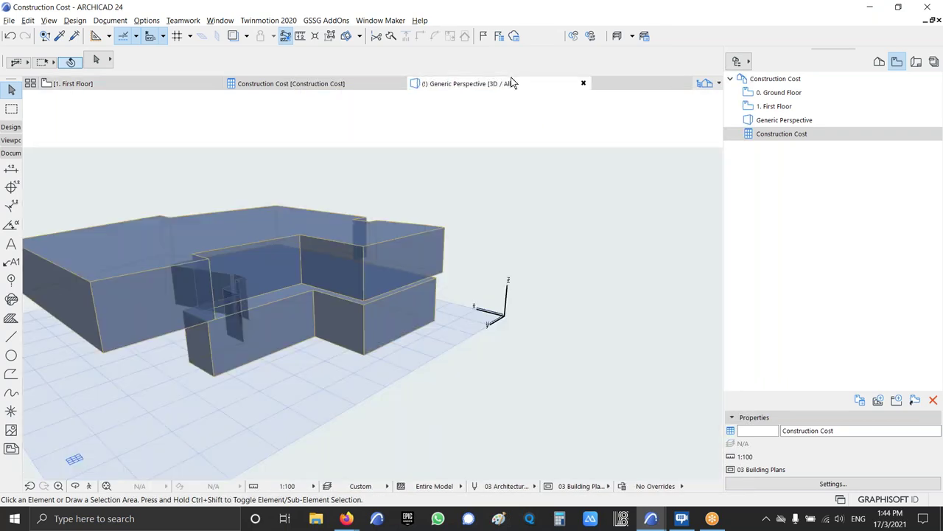
middle_click_drag(240, 288, 262, 328, "shift")
scroll(287, 318, "up", 5)
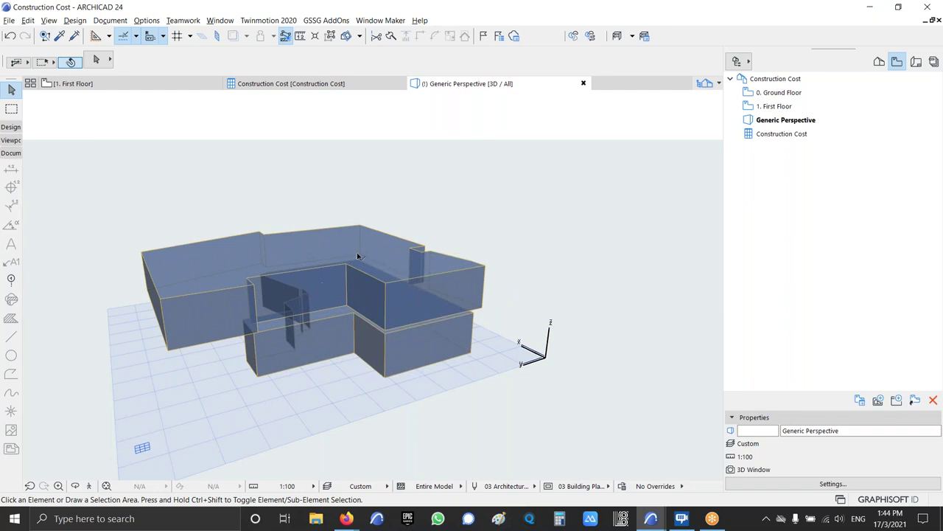
mouse_move(267, 96)
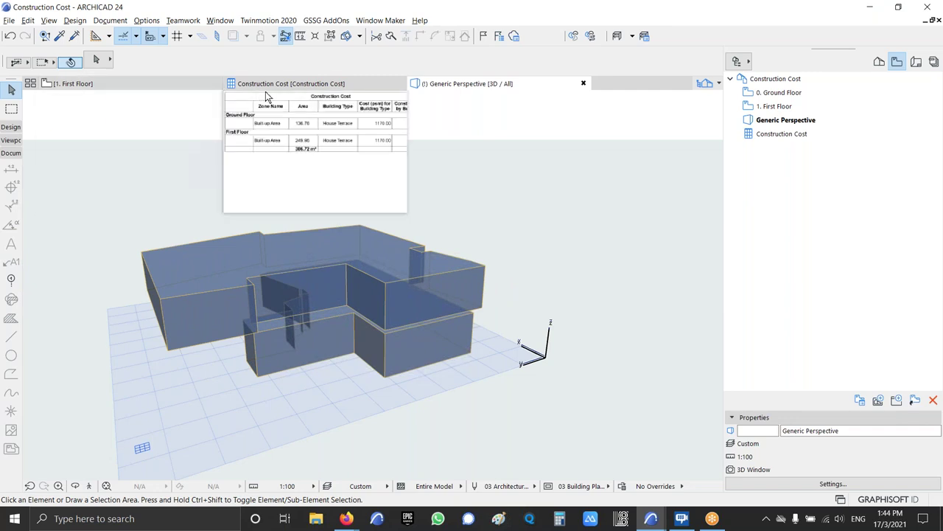
left_click(173, 85)
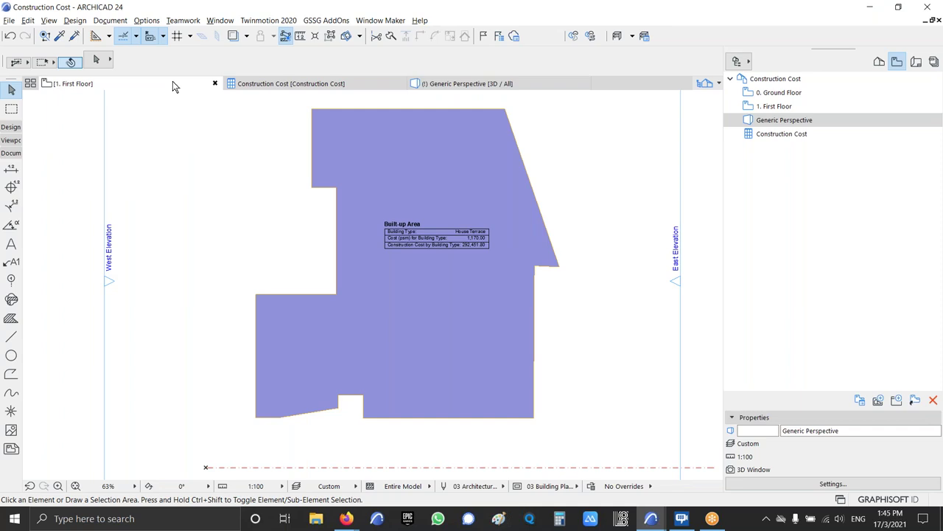
Open the Construction Cost schedule and set the building type of both floors' Built-up Area zones to House Detached (high end)
left_click(300, 88)
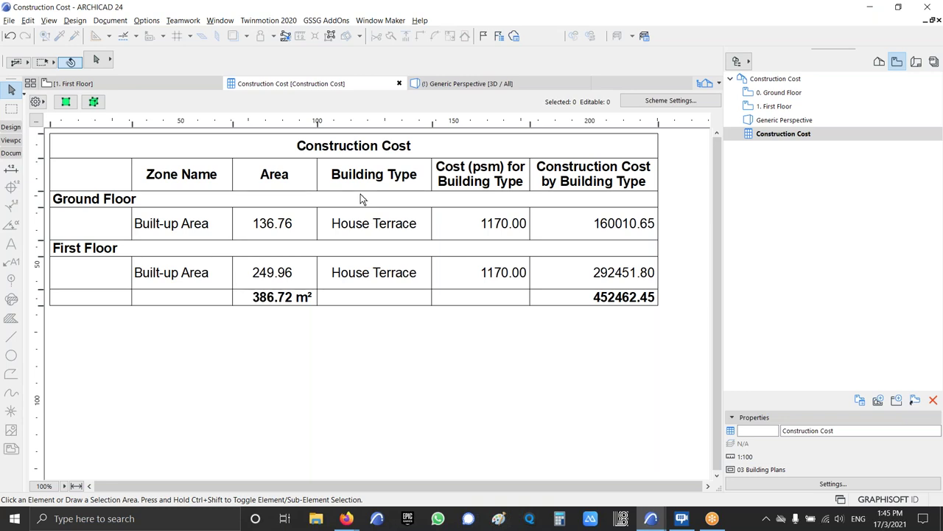
left_click(425, 223)
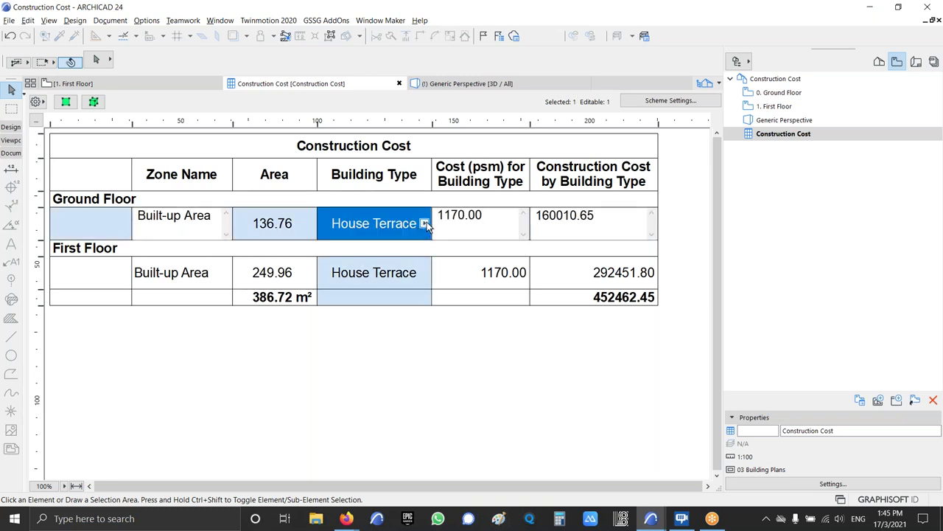
left_click(425, 223)
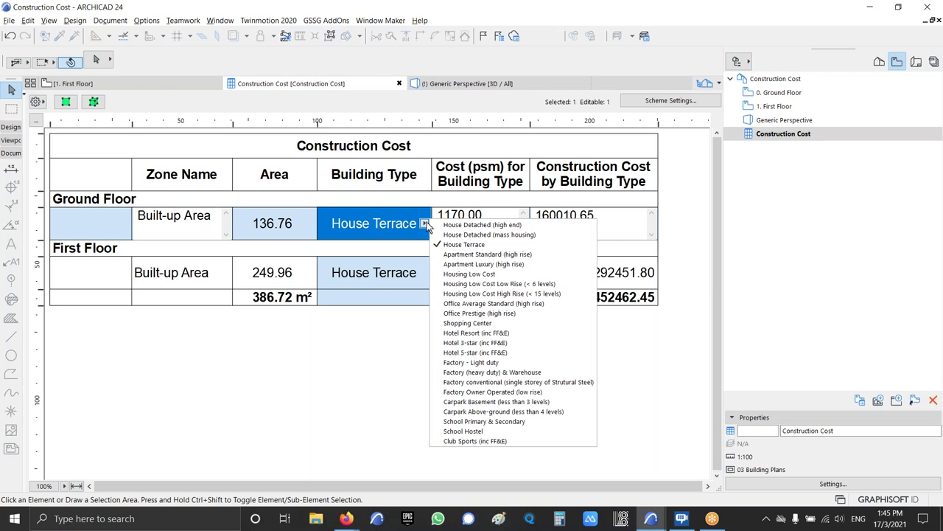
left_click(538, 226)
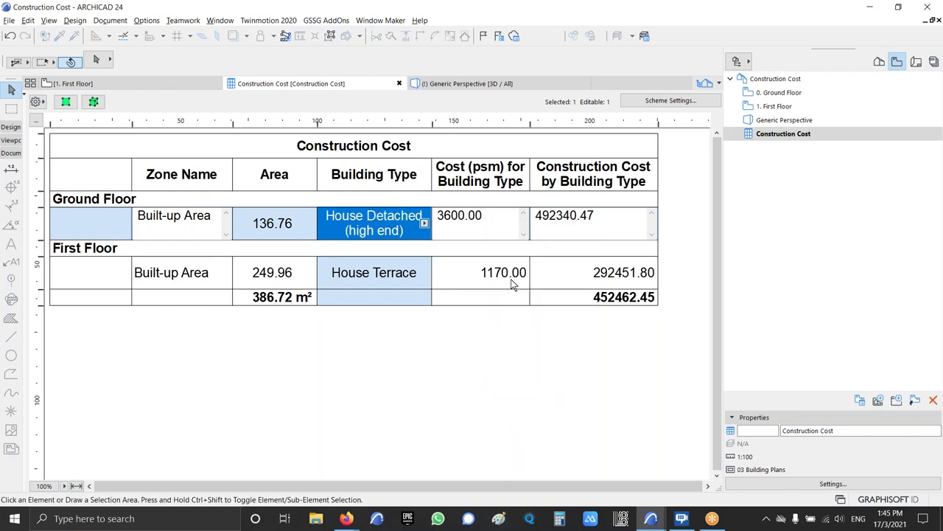
left_click(416, 275)
left_click(423, 272)
left_click(442, 268)
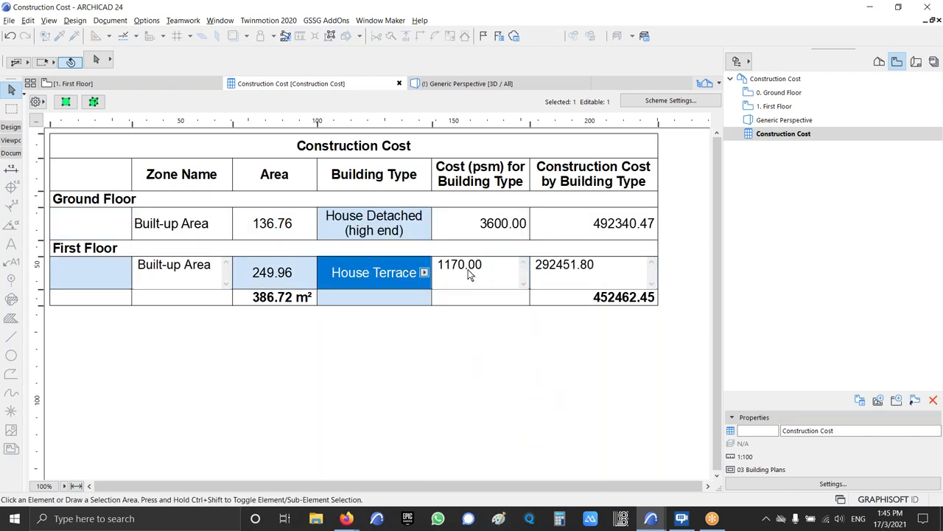
left_click(457, 333)
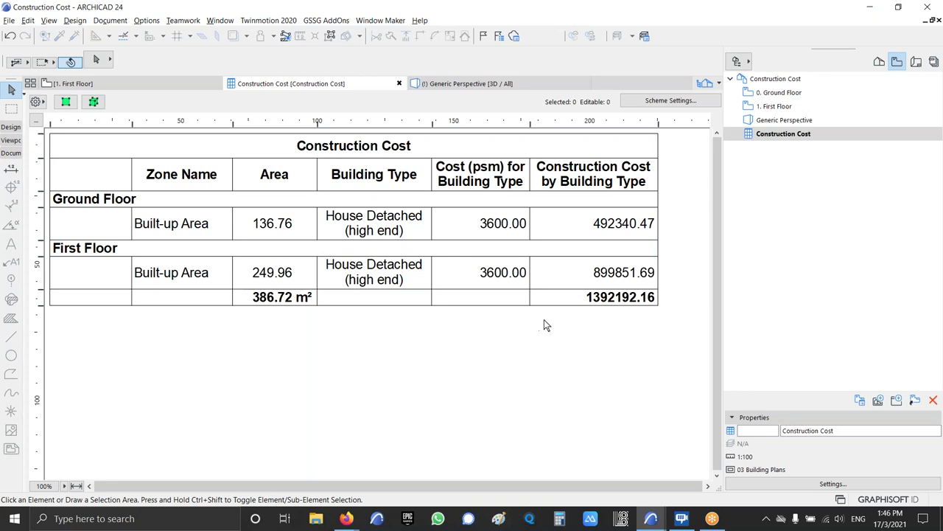
Change the building type of the Ground Floor and First Floor zones to House Detached (mass housing)
left_click(425, 226)
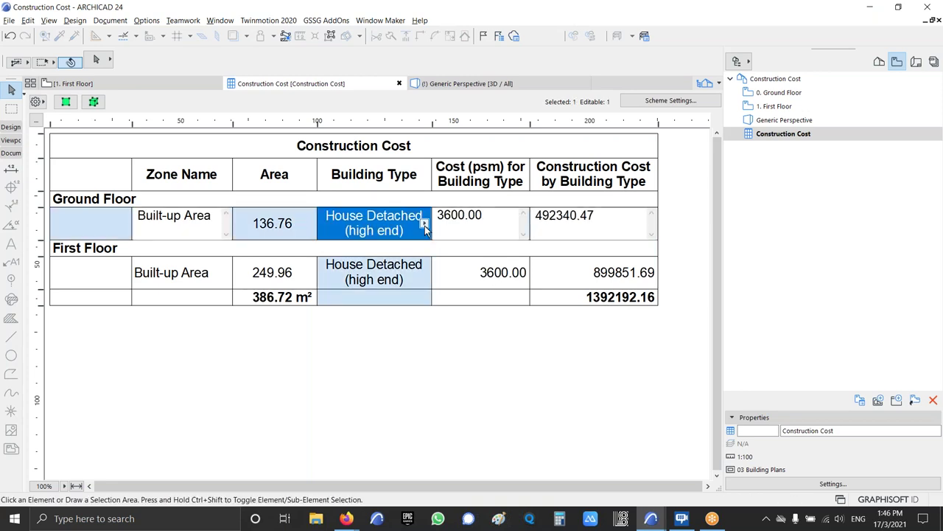
left_click(424, 224)
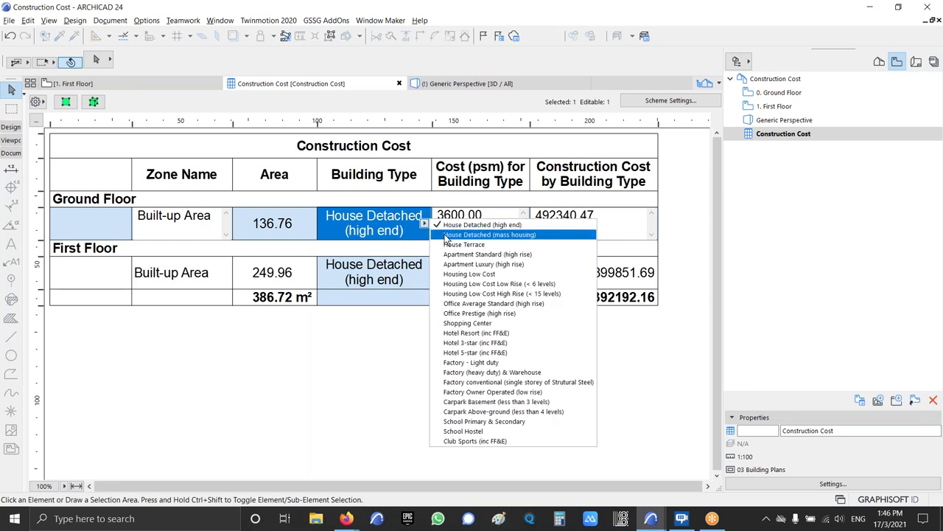
left_click(446, 236)
left_click(423, 273)
left_click(424, 272)
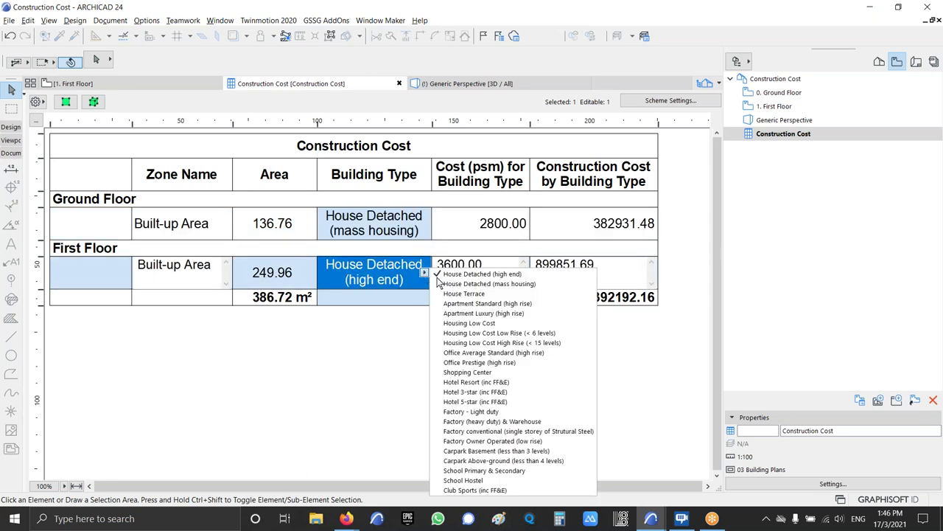
left_click(471, 284)
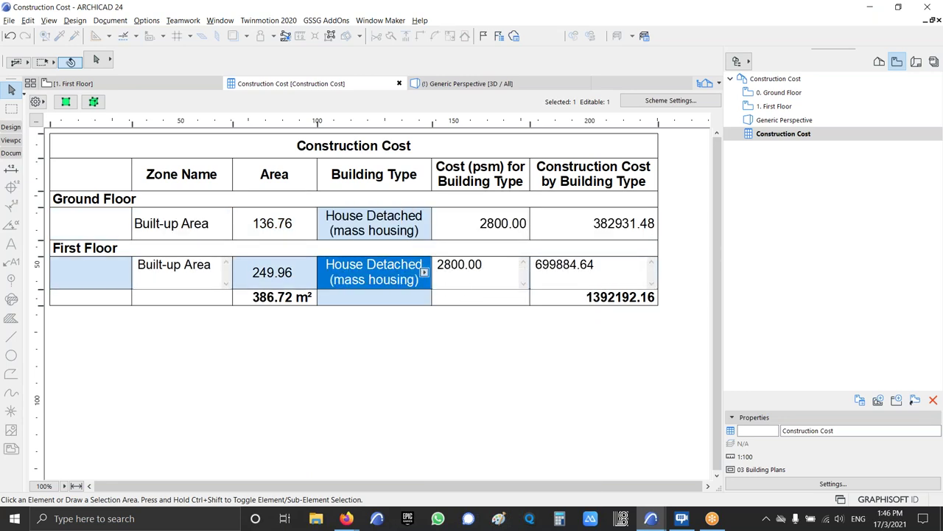
left_click(563, 352)
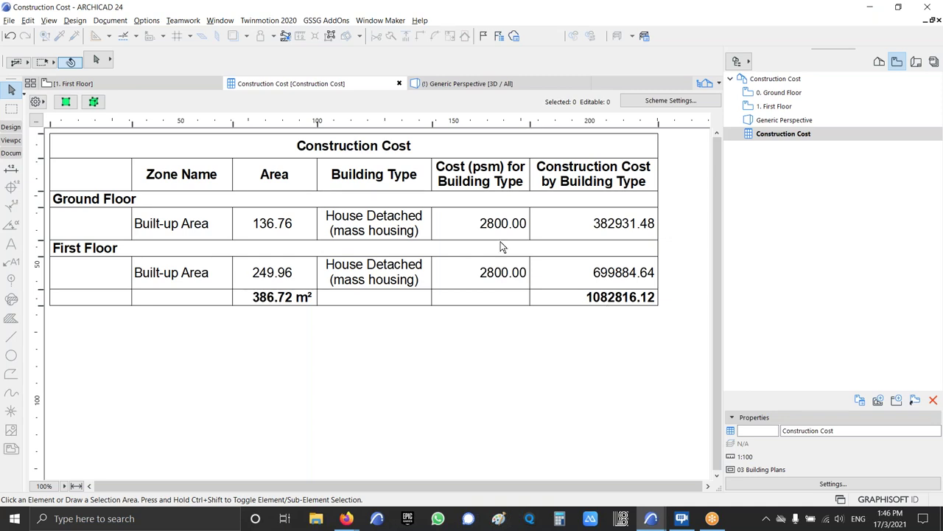
Review the building type options offered for the Ground Floor zone and leave its selection as it is
left_click(420, 226)
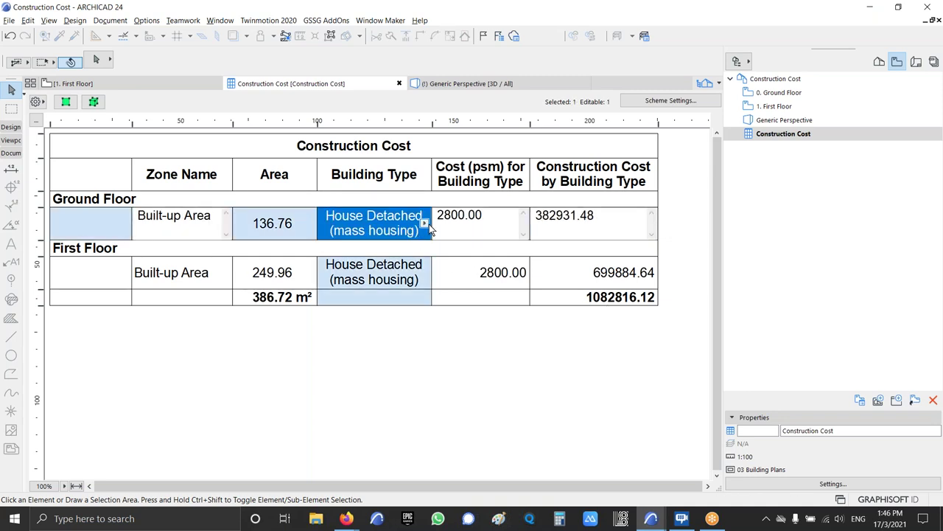
left_click(426, 223)
left_click(420, 242)
left_click(424, 223)
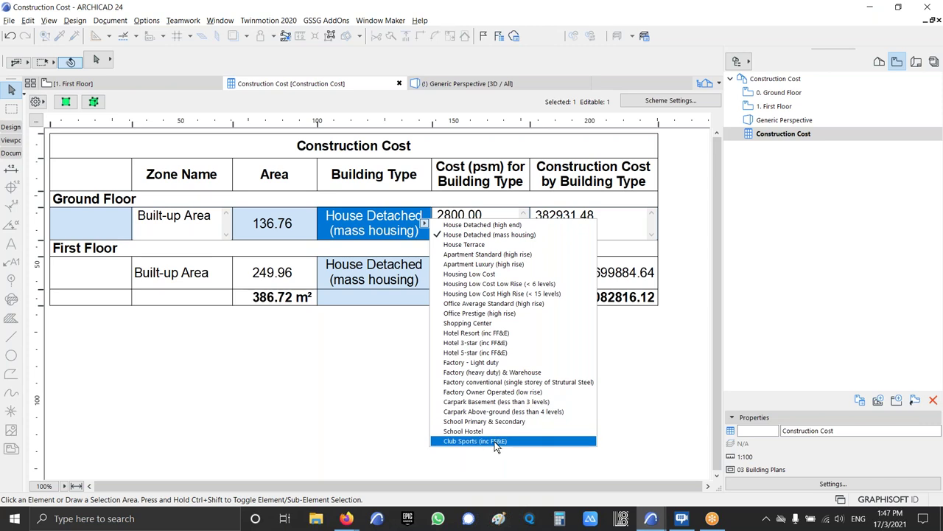
left_click(433, 400)
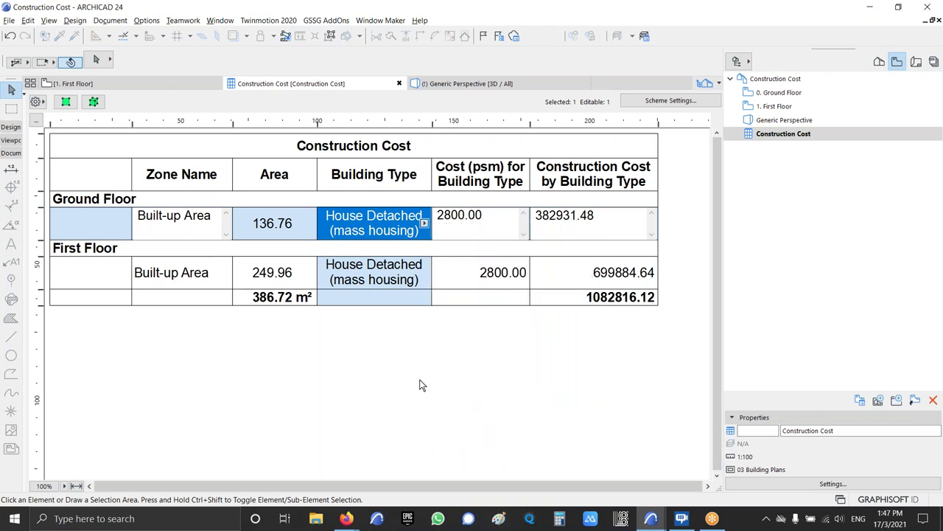
left_click(421, 385)
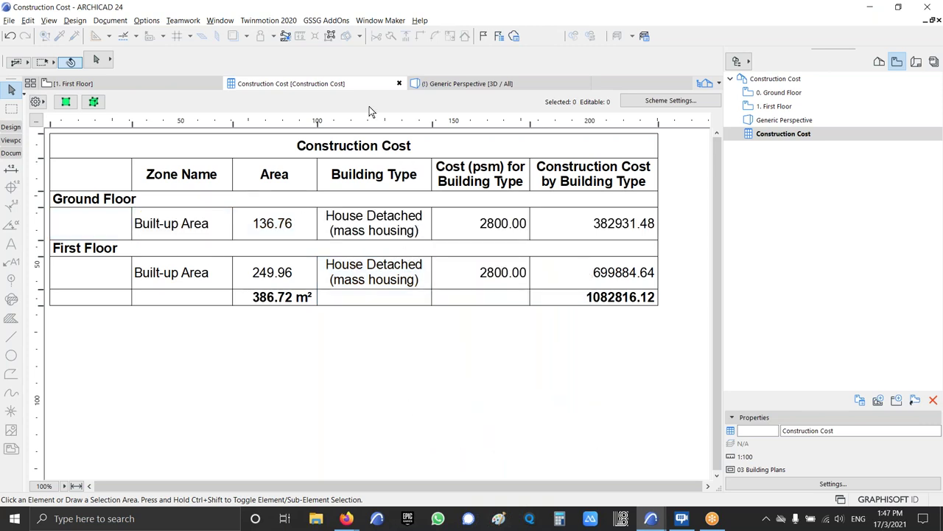
Find the "building" properties in the Property Manager and examine the enlarged option list of the Building Type property
left_click(145, 20)
left_click(158, 49)
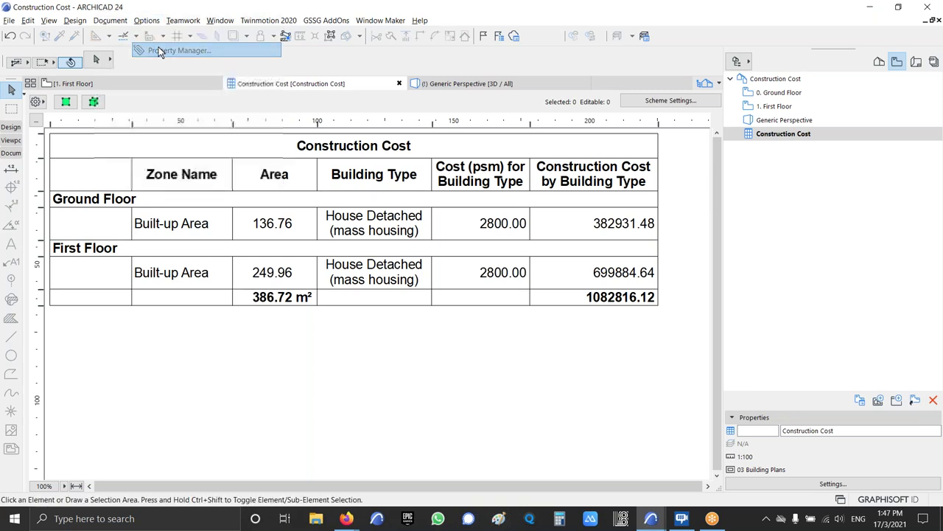
type("building")
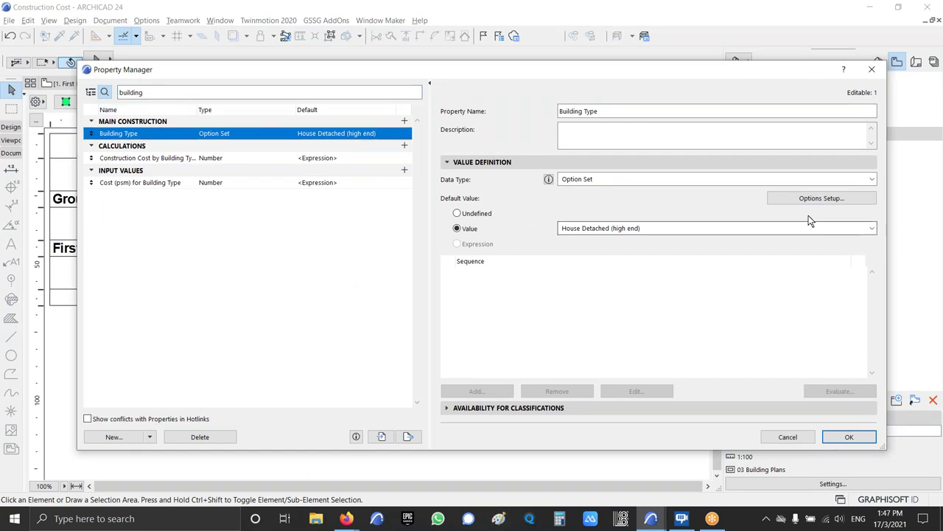
left_click(833, 199)
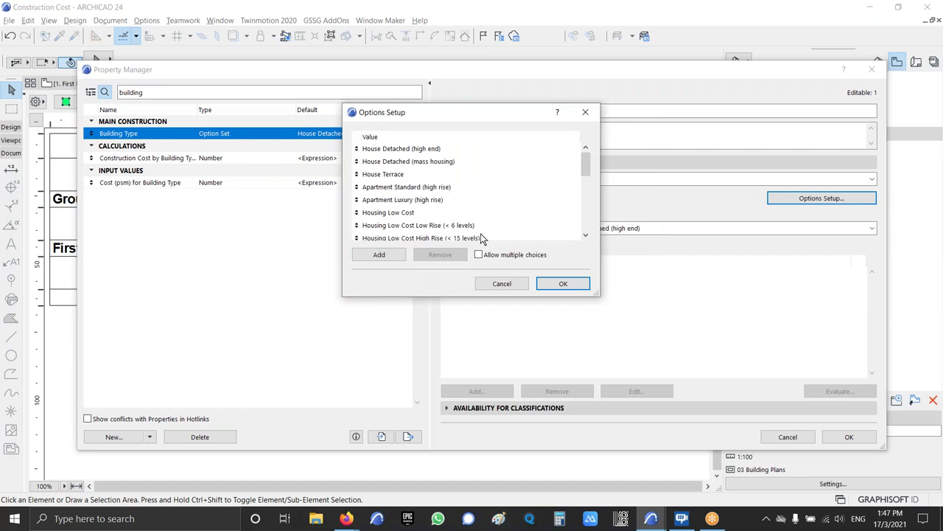
left_click_drag(599, 294, 664, 448)
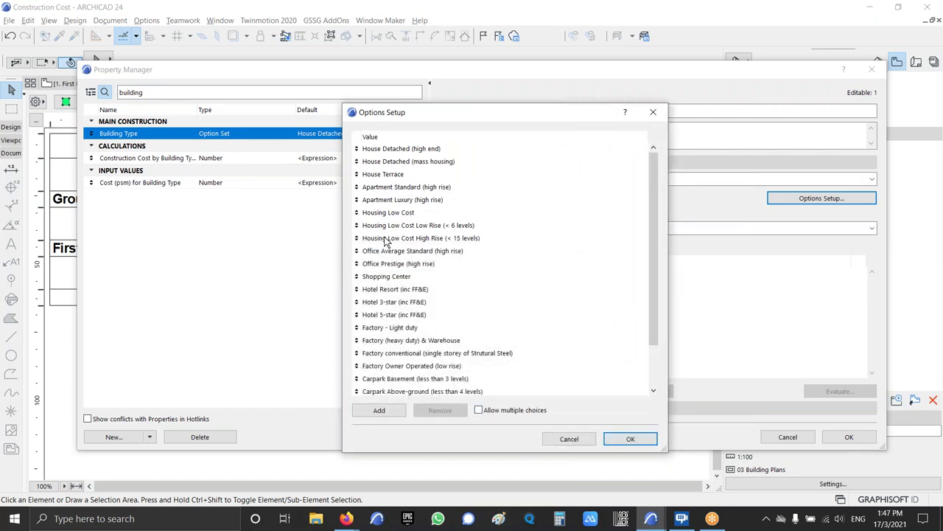
left_click(648, 441)
Inspect the Construction Cost by Building Type and Cost (psm) for Building Type definitions and close the Property Manager
left_click(159, 160)
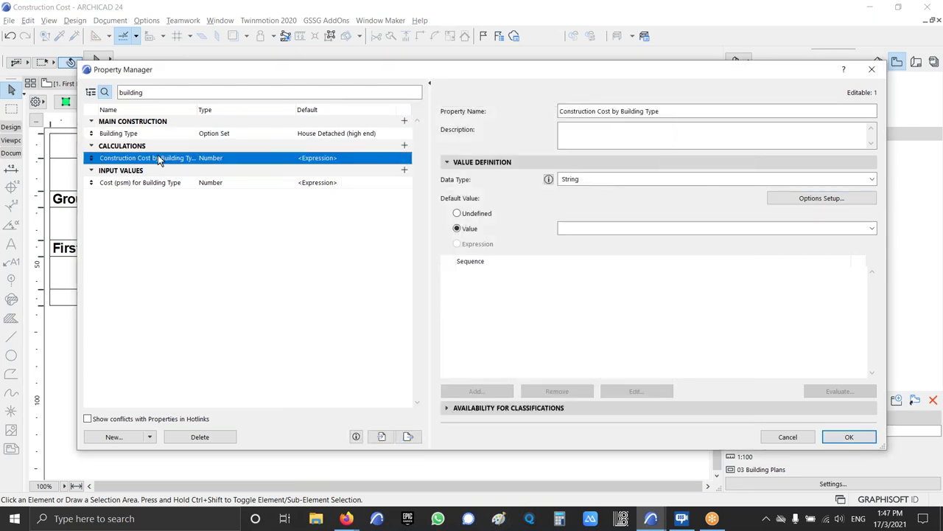
left_click(161, 182)
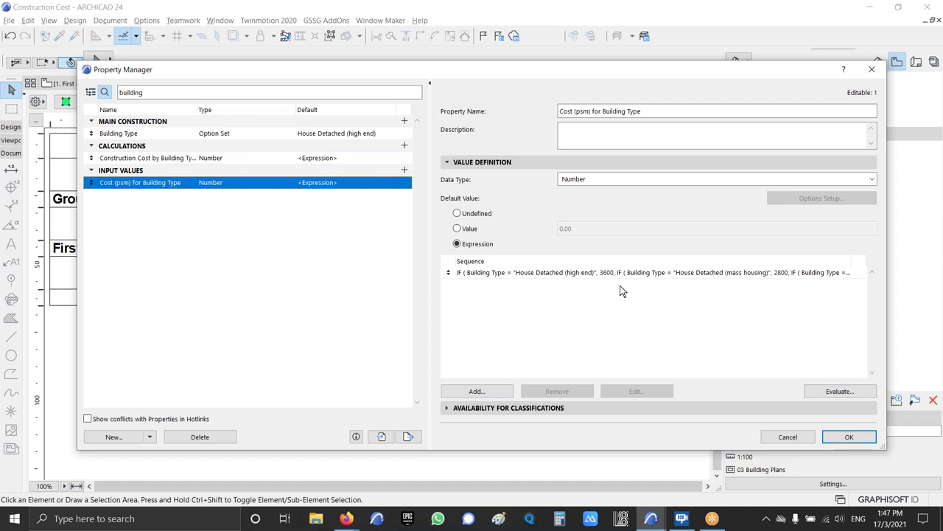
left_click(857, 439)
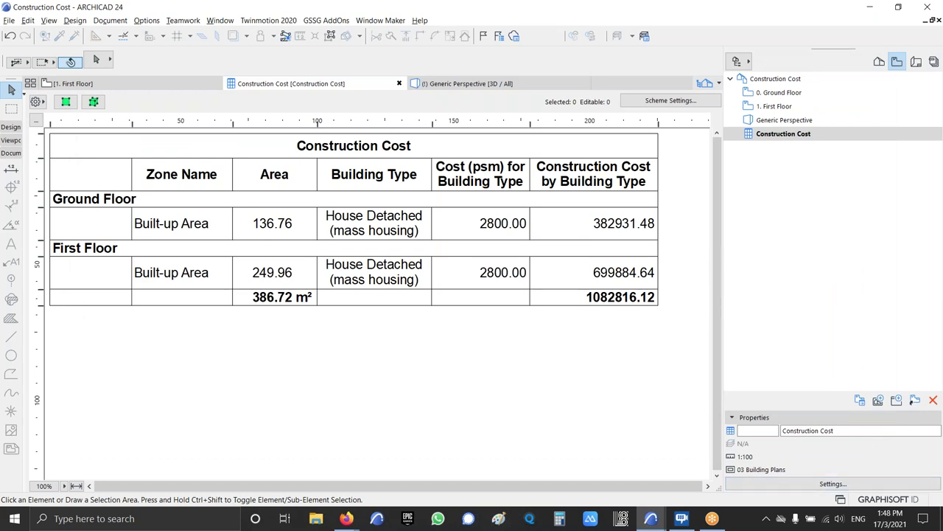
Override the Ground Floor zone's Cost (psm) for Building Type with 3000 and check the presentation's Total Building Cost slide
left_click(499, 234)
double_click(499, 234)
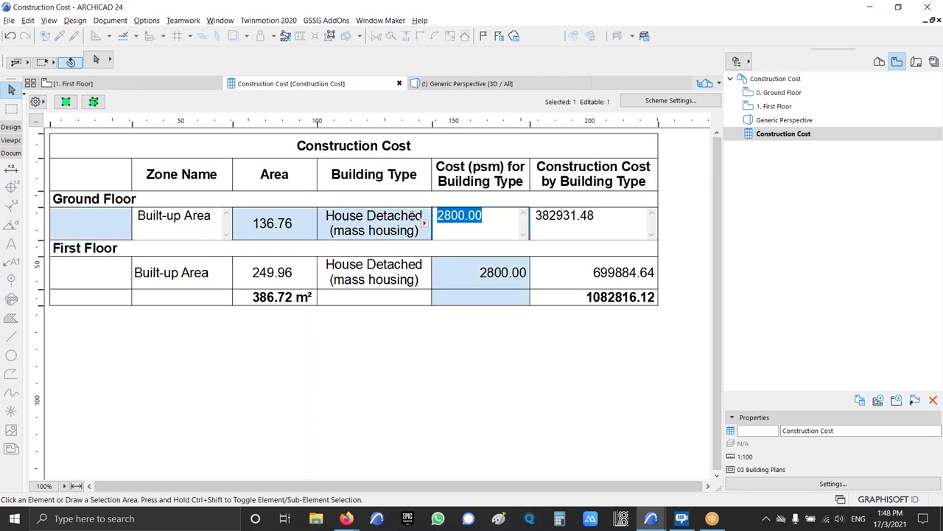
type("3000")
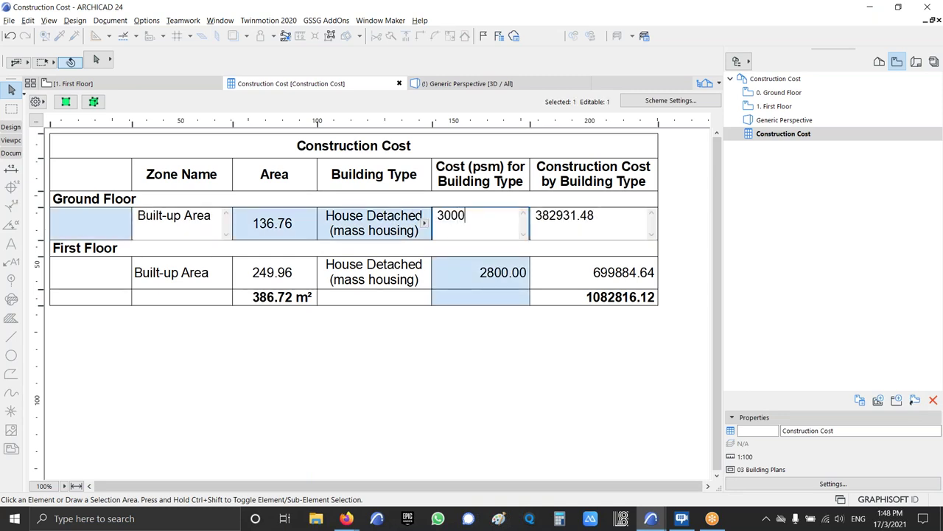
left_click(477, 375)
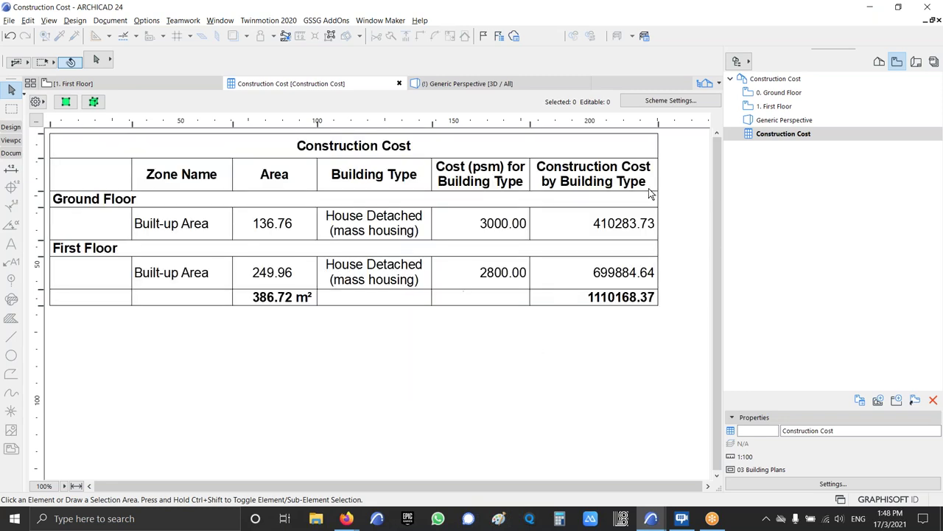
key("alt+Tab")
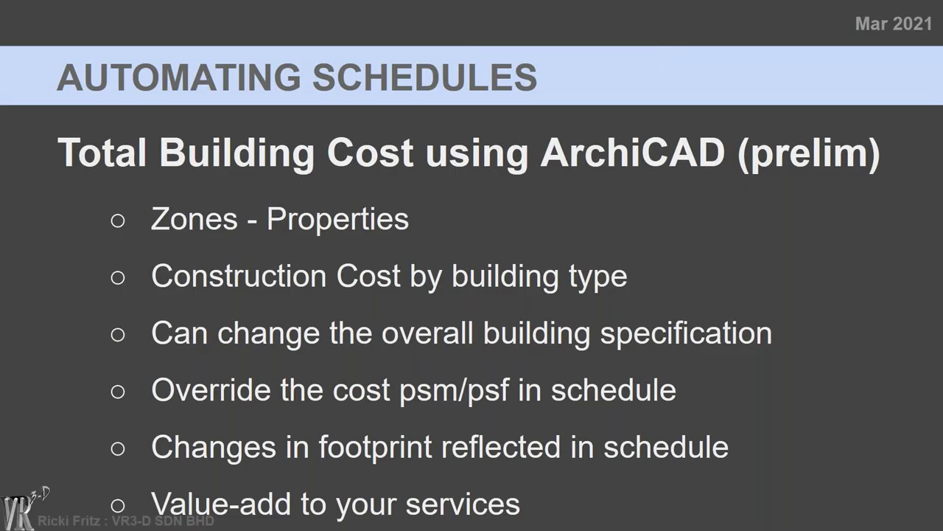
key("alt+Tab")
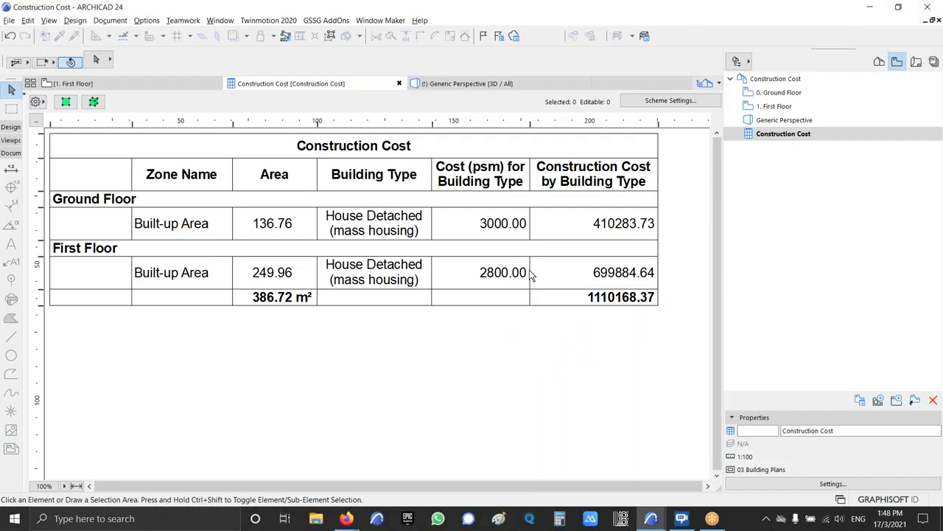
Try House Detached (high end) and Apartment Standard (high rise) as the Ground Floor zone's building type
left_click(405, 232)
left_click(425, 222)
left_click(454, 226)
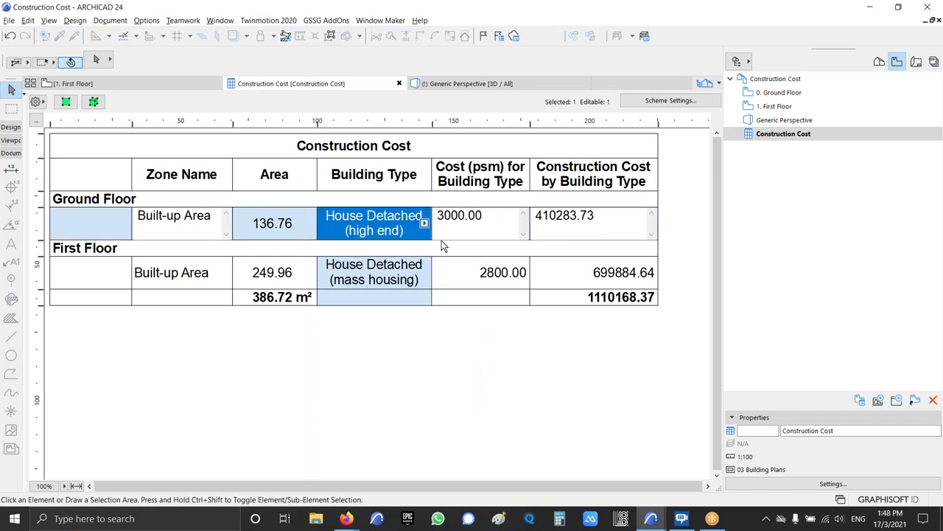
left_click(424, 223)
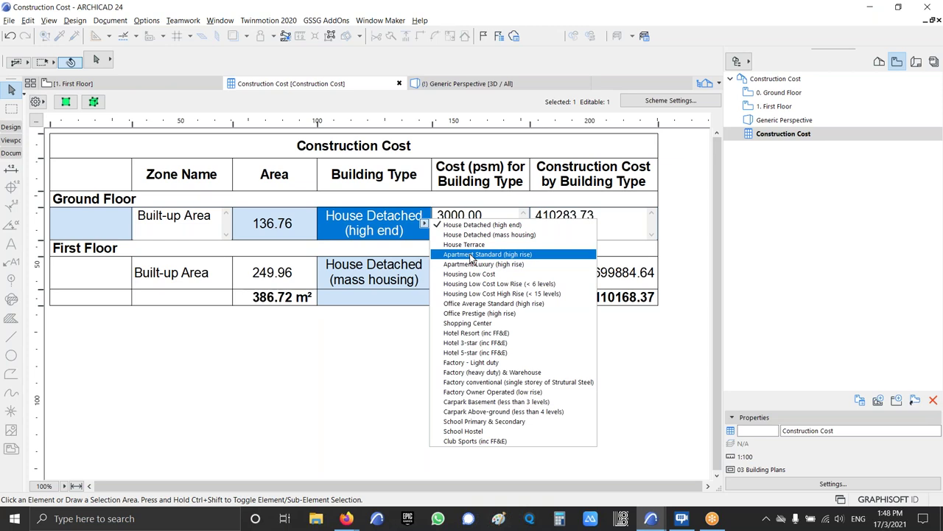
left_click(470, 255)
left_click(425, 223)
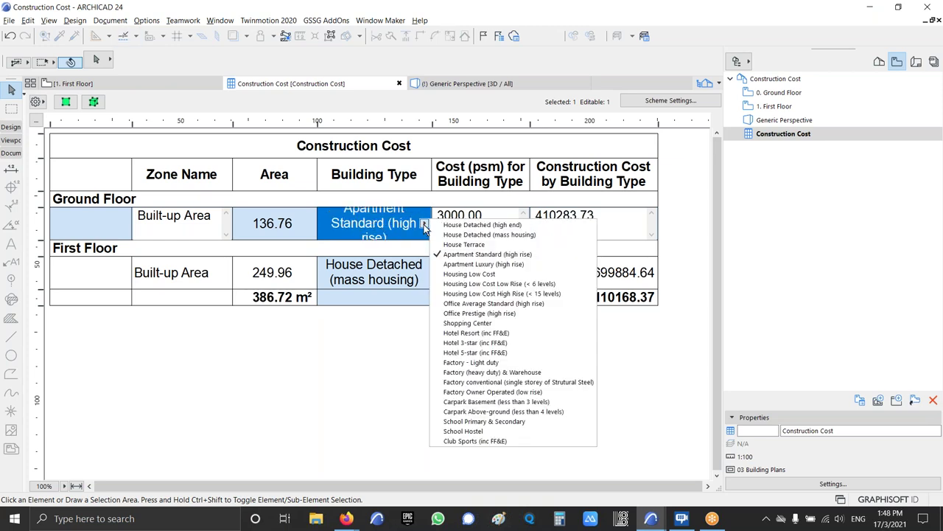
left_click(425, 226)
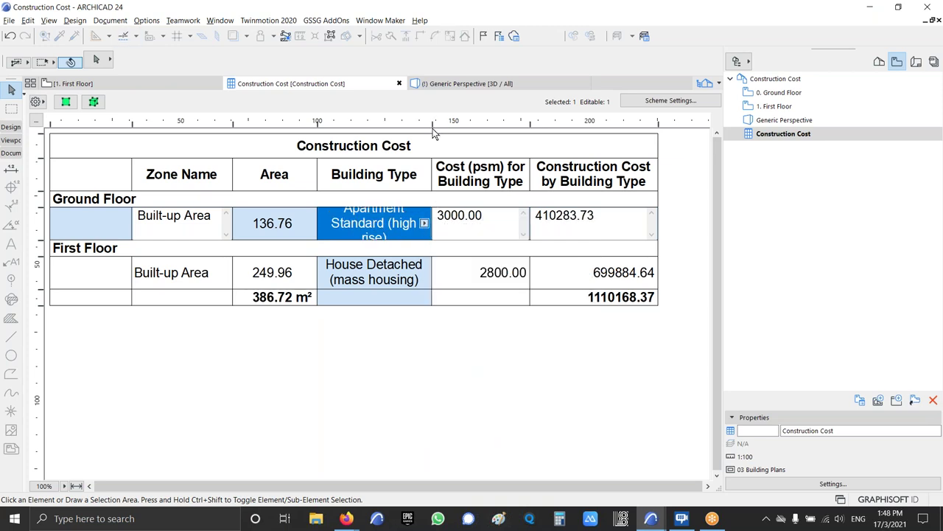
Set the Ground Floor zone's building type to House Detached (high end), keeping the 3000 cost override
left_click(492, 221)
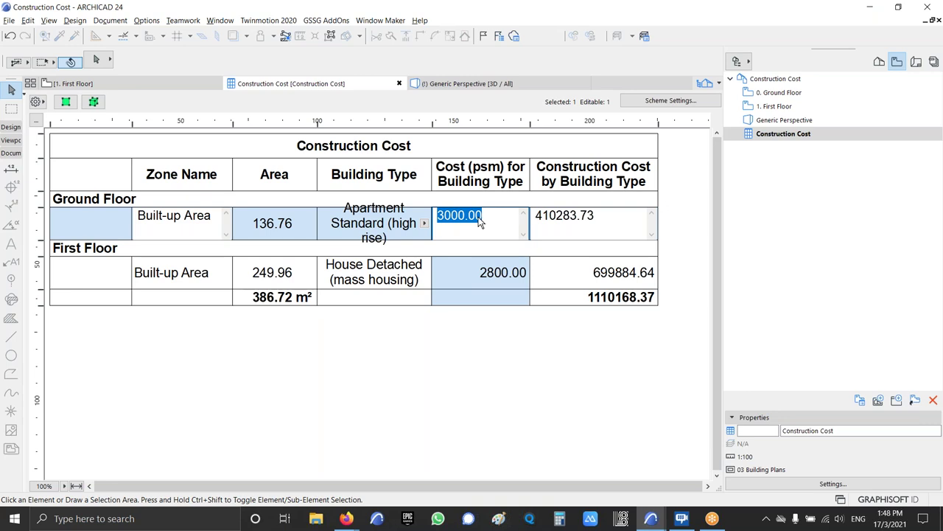
left_click(423, 222)
left_click(456, 230)
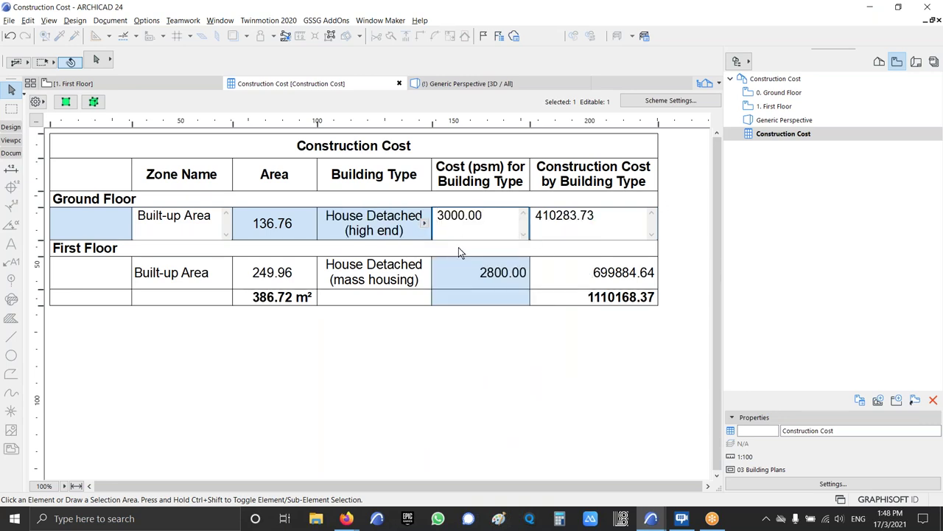
left_click(426, 366)
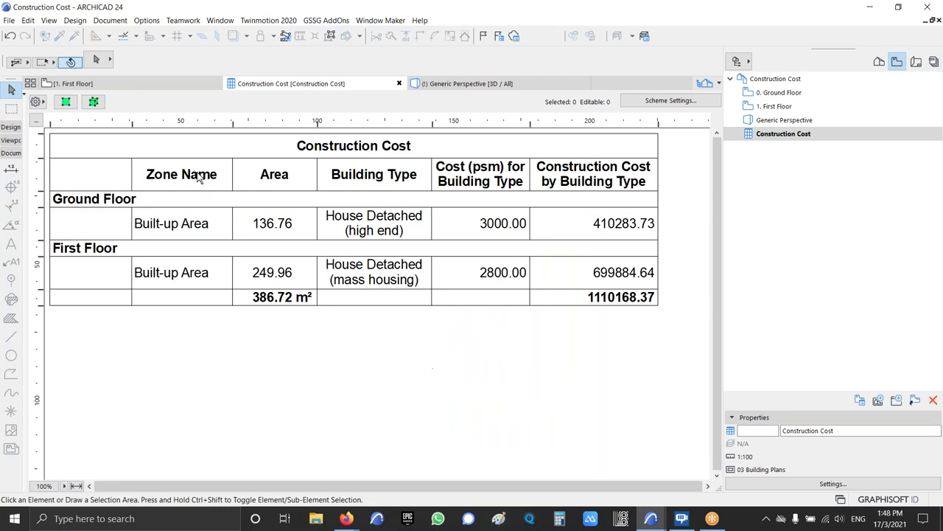
mouse_move(128, 83)
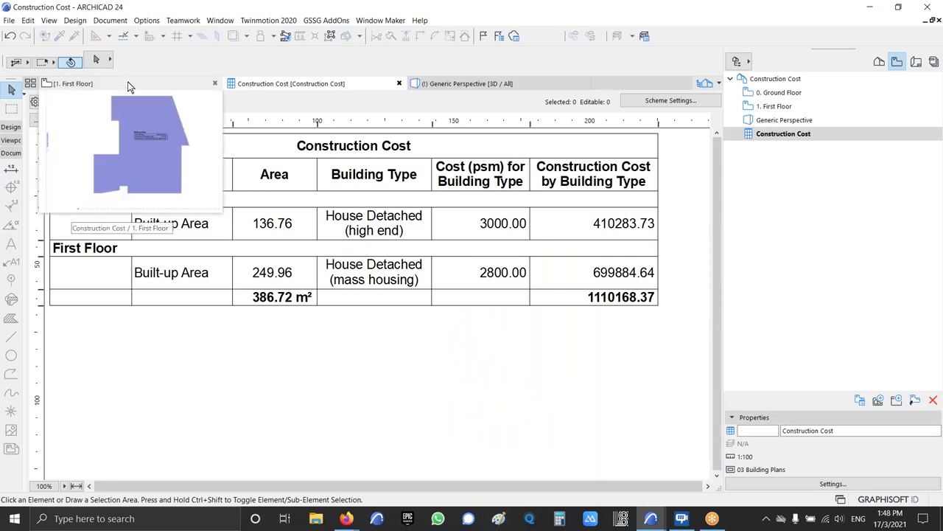
Check the presentation's Total Building Cost slide and review the building type options for the Ground Floor zone, keeping House Detached (high end)
key("alt+Tab")
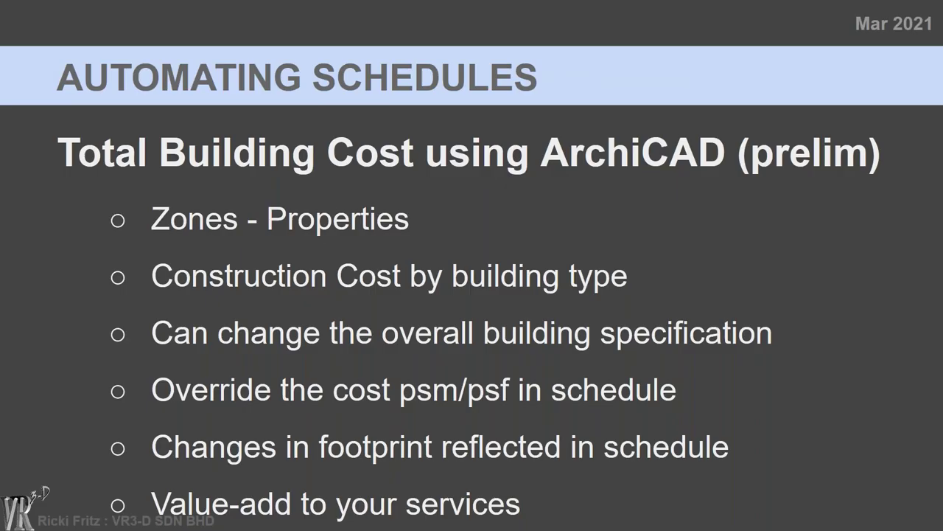
key("alt+Tab")
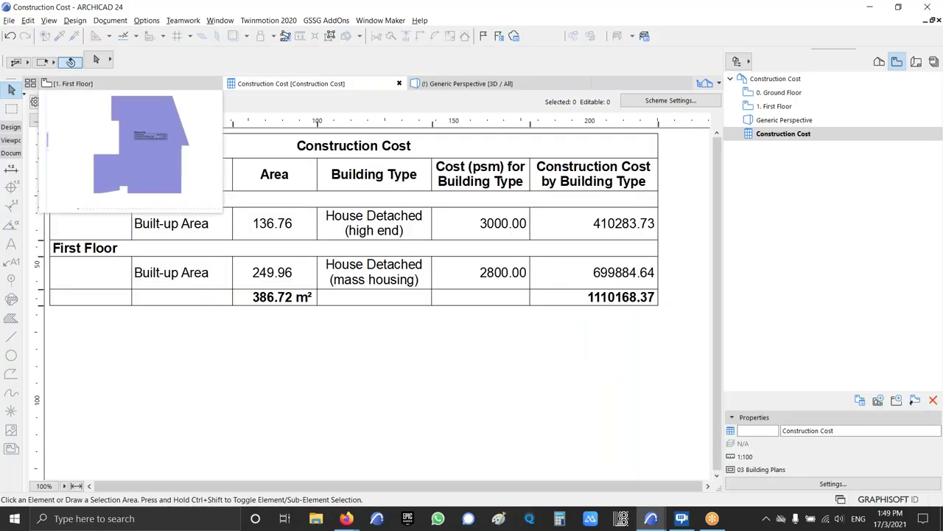
left_click(412, 223)
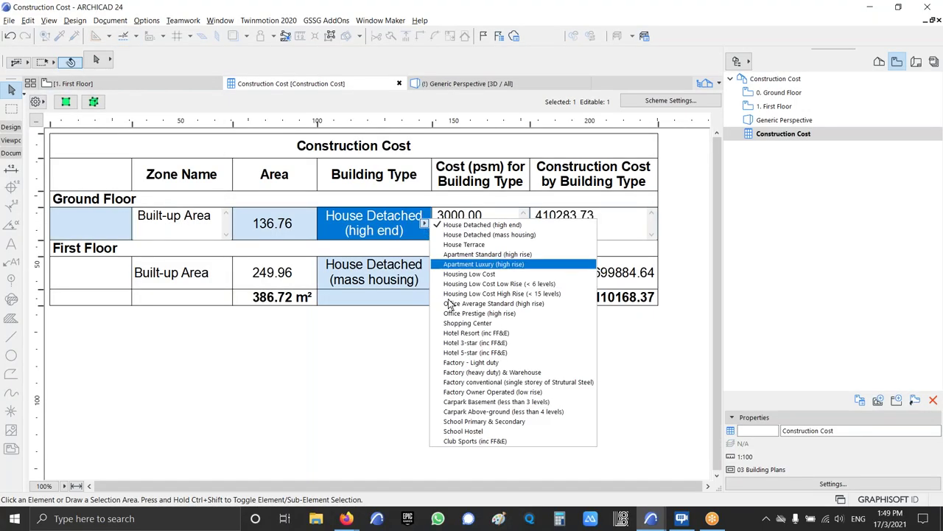
left_click(384, 394)
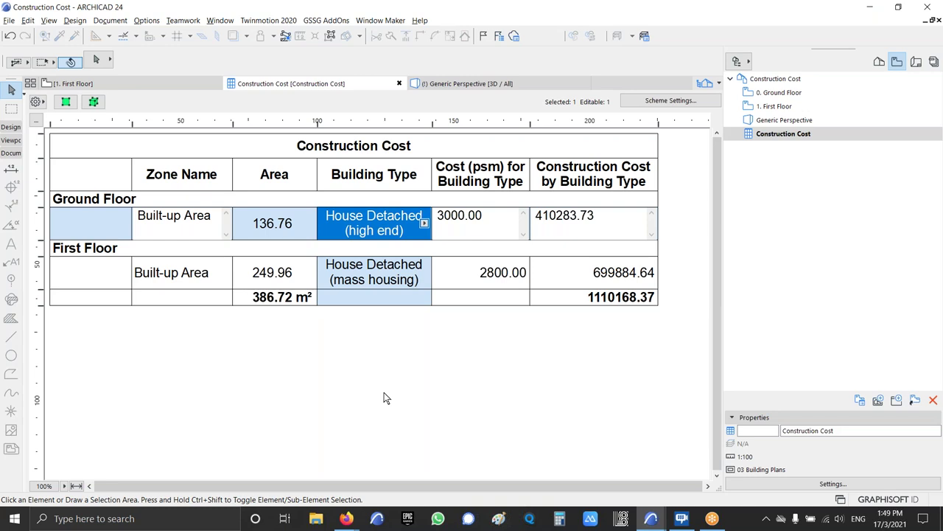
key("Escape")
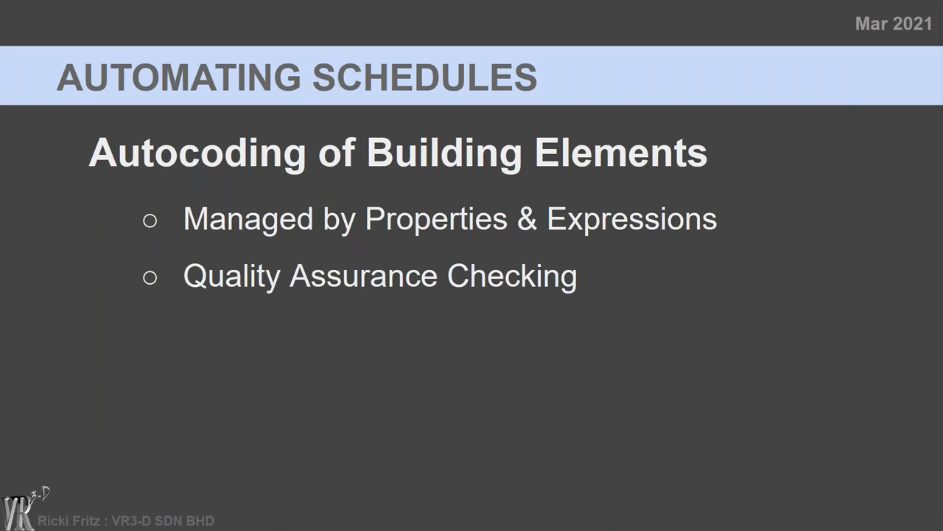
Switch to the PD_Demo project in ARCHICAD and open the 01-PD-QA CHECK STR CODE schedule
key("alt+Tab")
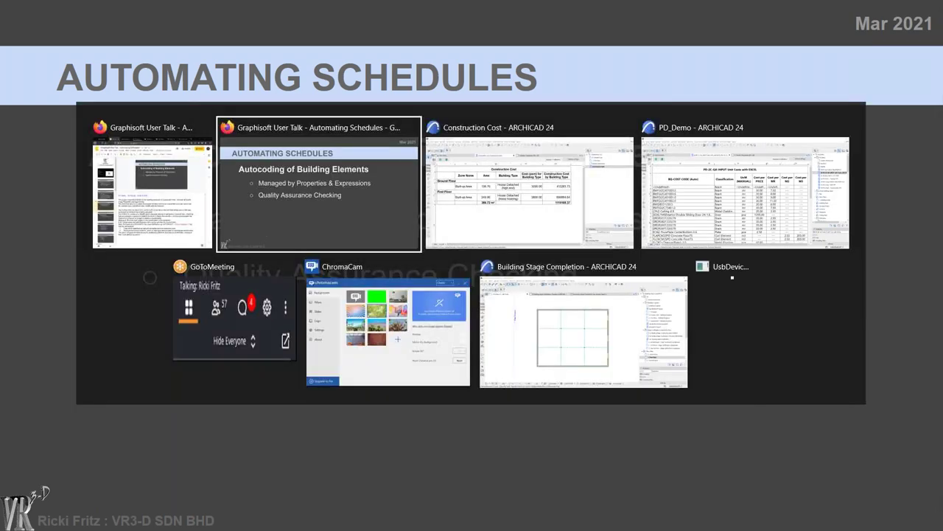
key("Tab")
key("Tab")
double_click(856, 174)
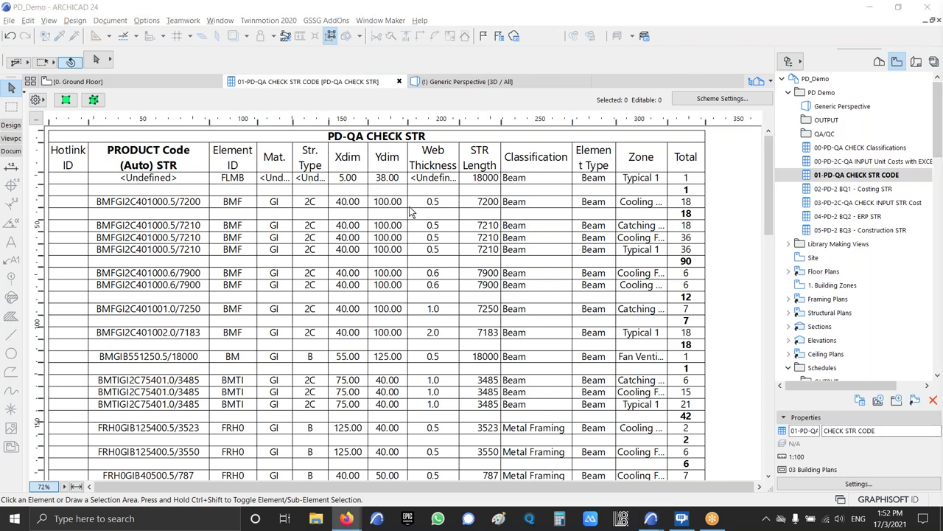
Set the web thickness of the undefined FLMB beam to 0.25 in the PD-QA CHECK STR schedule
left_click(452, 181)
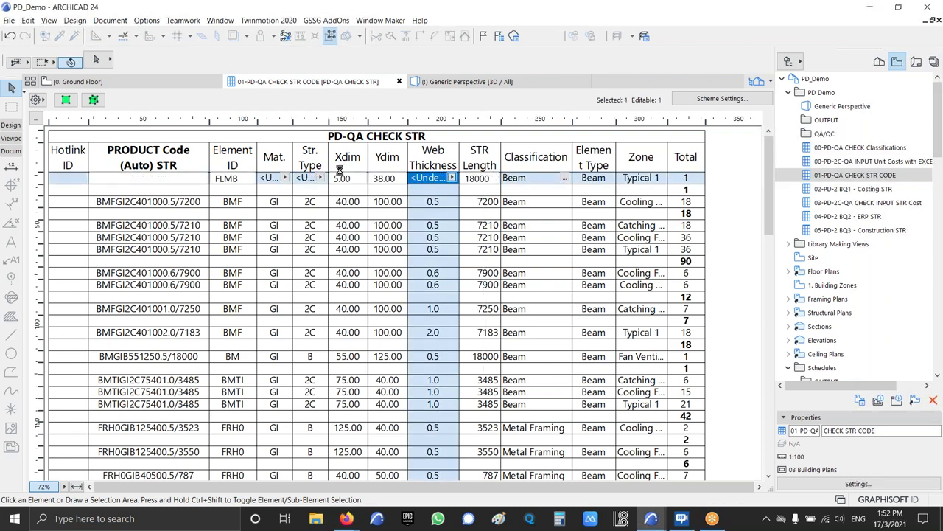
type("0.25")
left_click(451, 190)
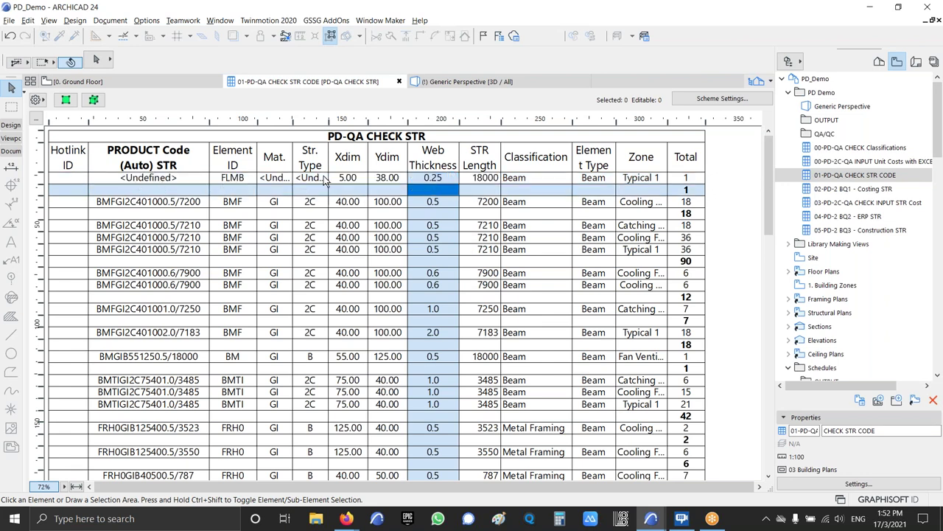
Review the available web thickness options for the FLMB beam, keeping 0.25 selected
left_click(454, 182)
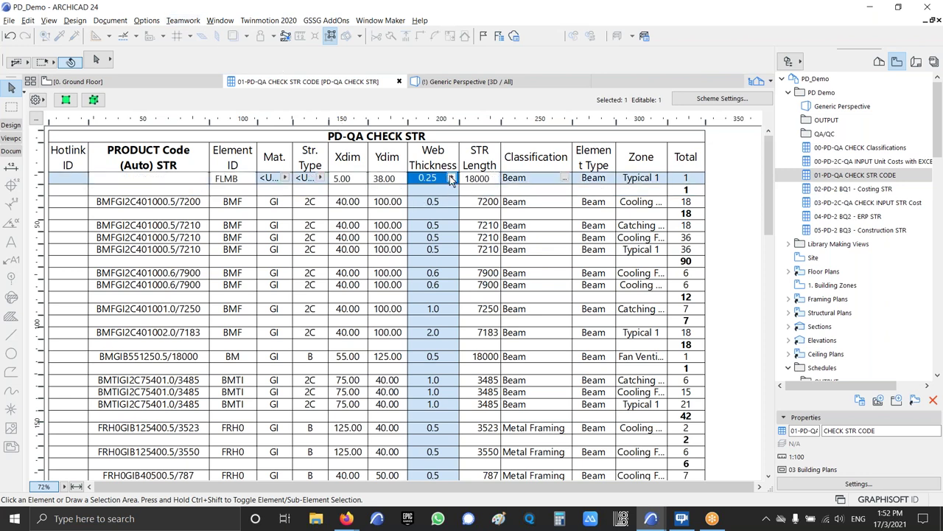
left_click(451, 178)
left_click(406, 183)
left_click(394, 178)
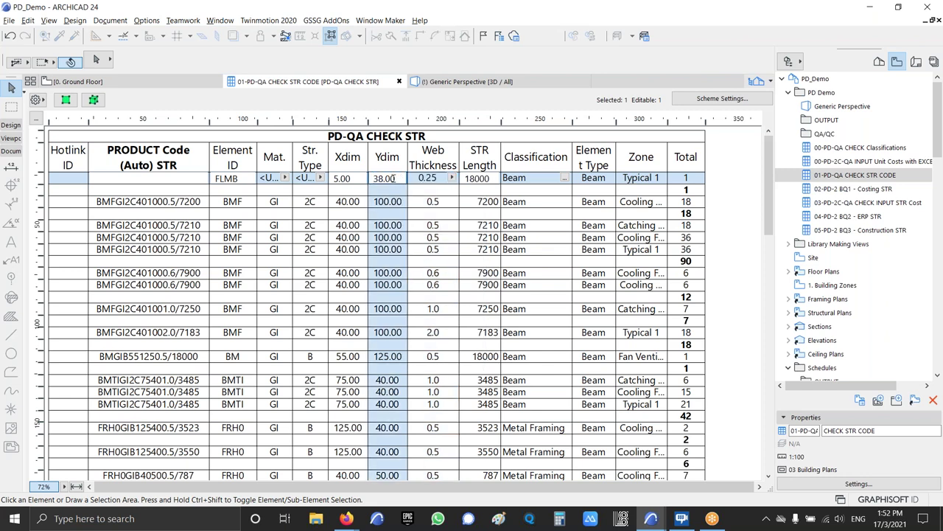
left_click(451, 178)
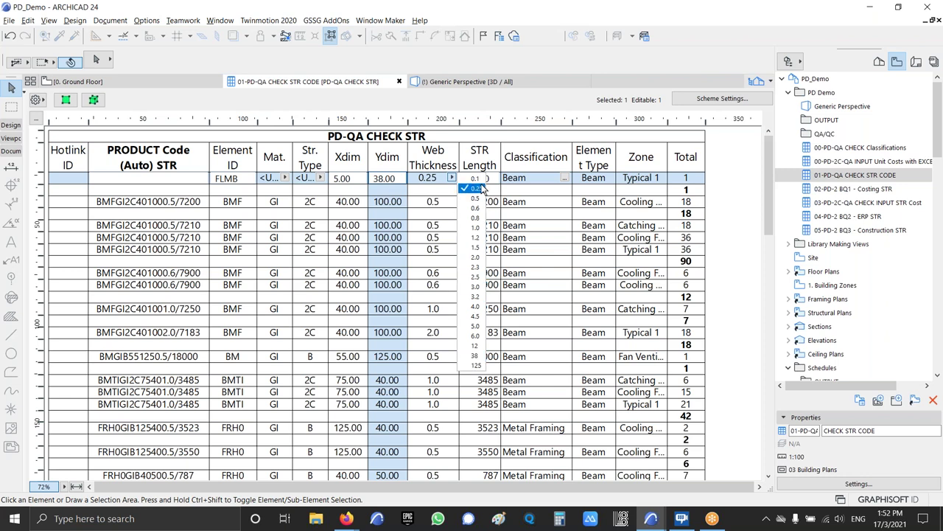
left_click(480, 188)
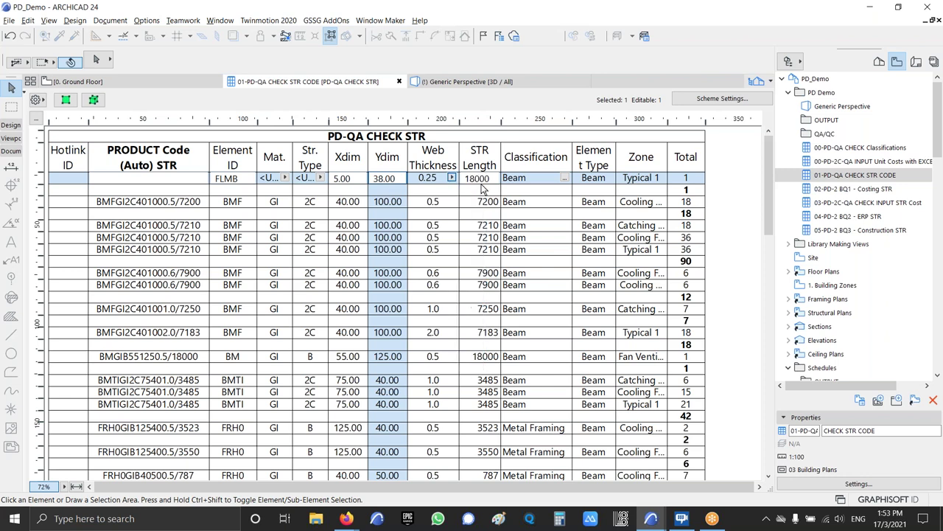
Find the Thickness property in the Property Manager, inspect its option set values and close the manager
left_click(147, 20)
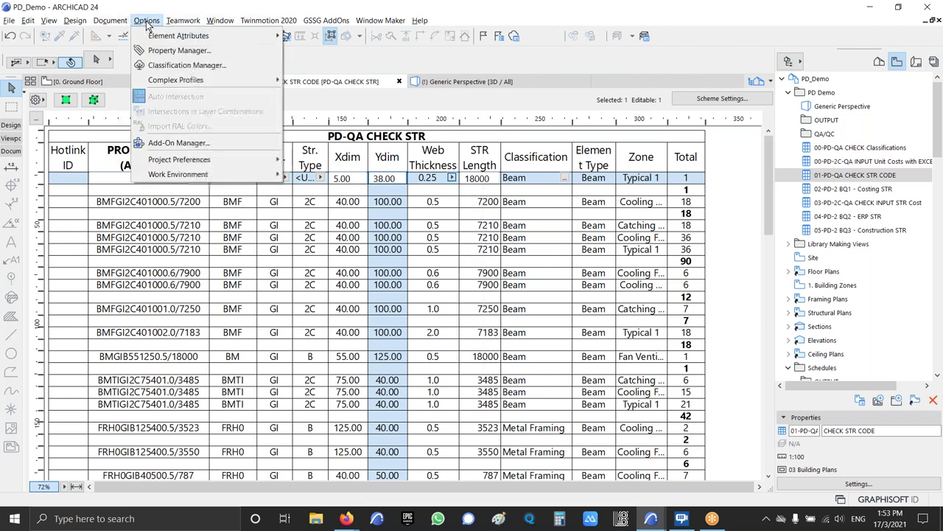
left_click(171, 50)
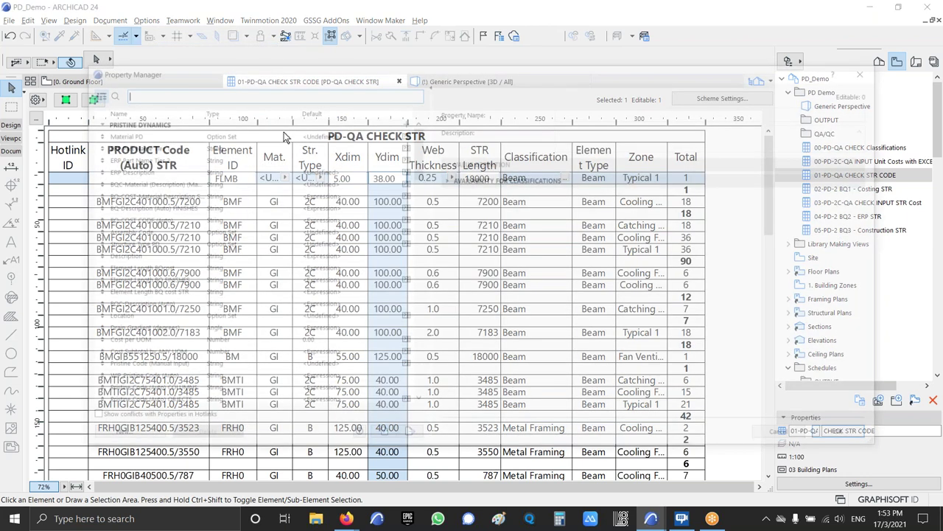
type("thick")
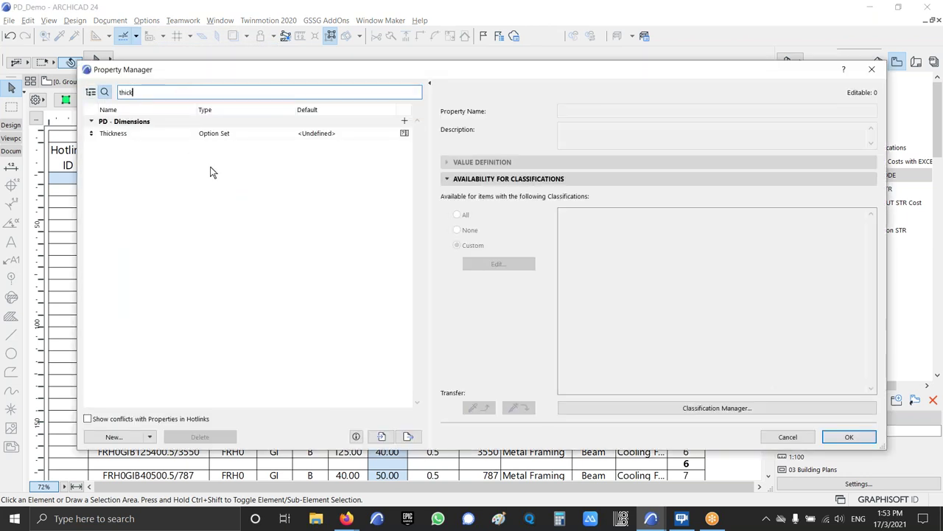
left_click(190, 134)
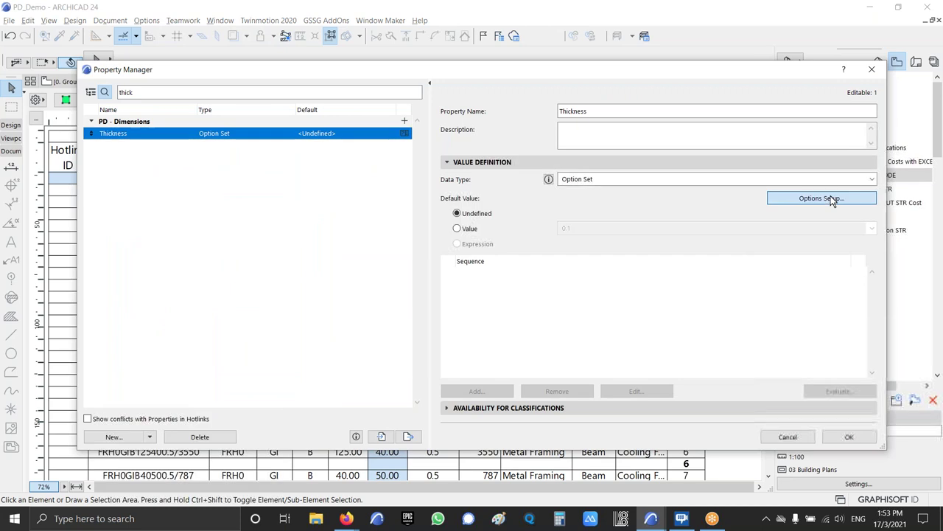
left_click(822, 198)
left_click_drag(587, 174, 584, 220)
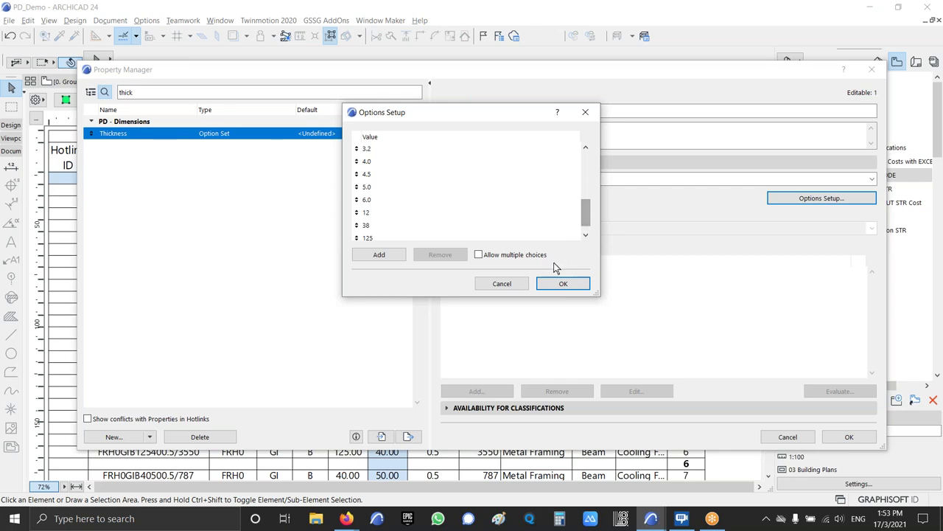
left_click(560, 286)
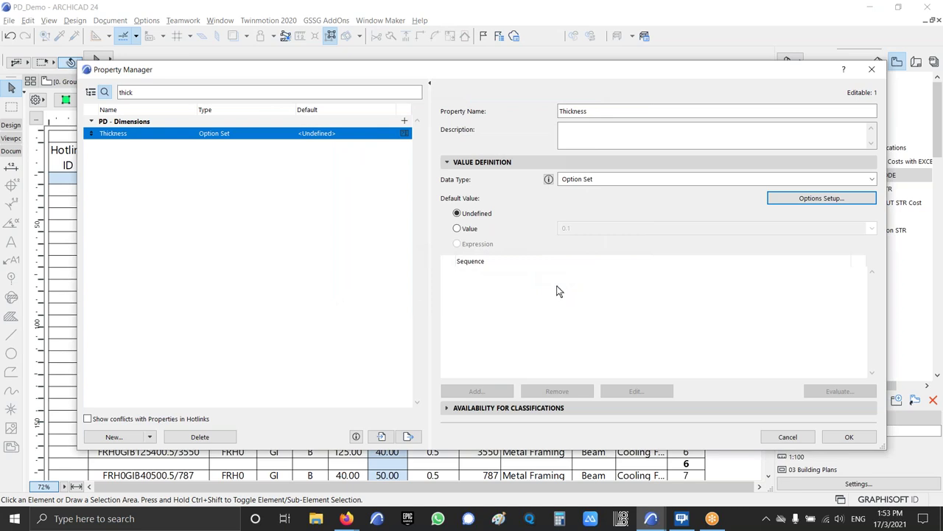
left_click(849, 438)
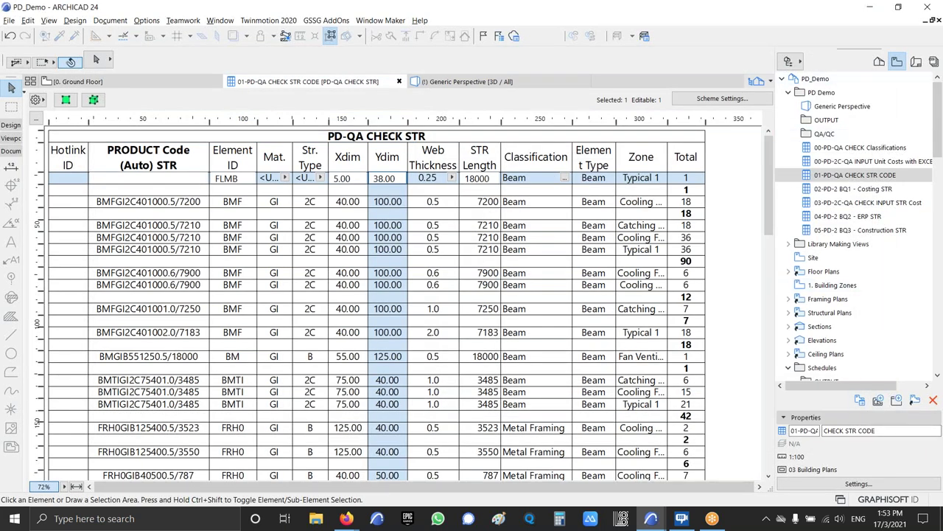
Switch to the presentation and advance from the Autocoding slide to the Building Element Cost slide
left_click(346, 518)
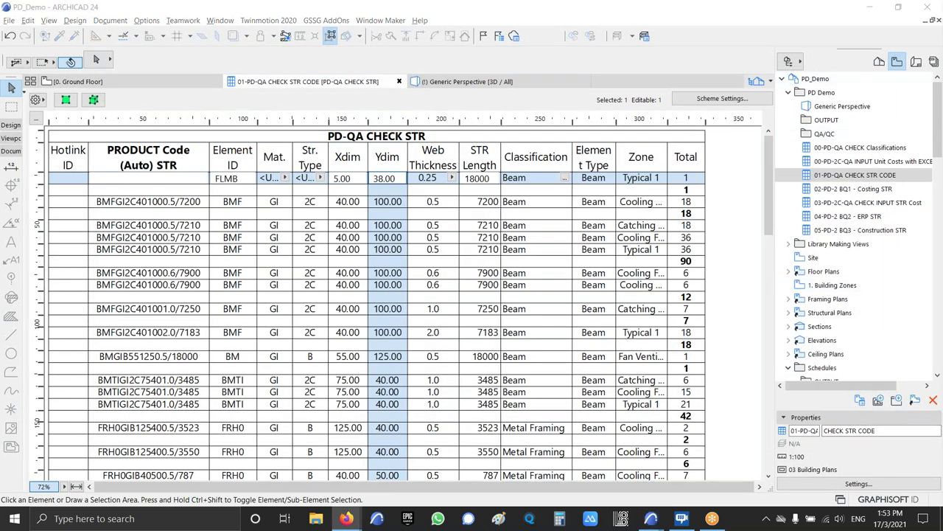
key("alt+Tab")
key("alt+Tab")
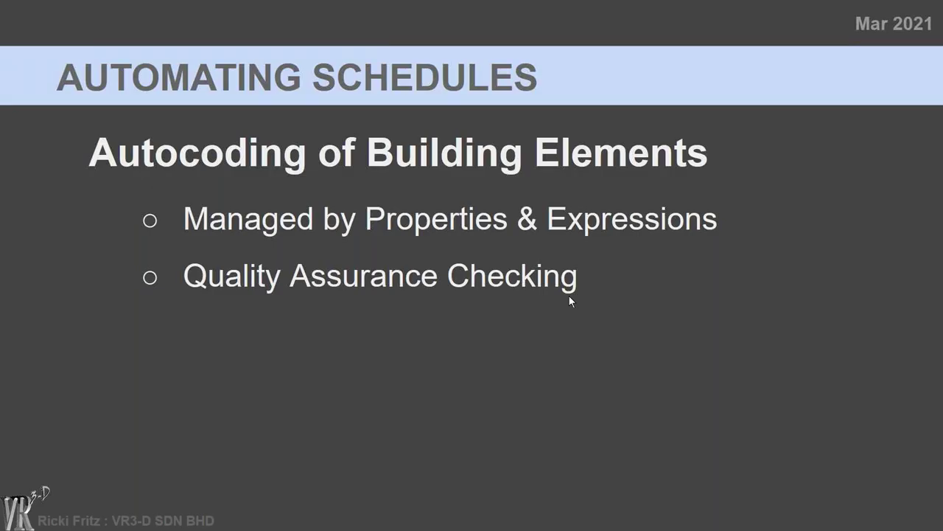
left_click(569, 296)
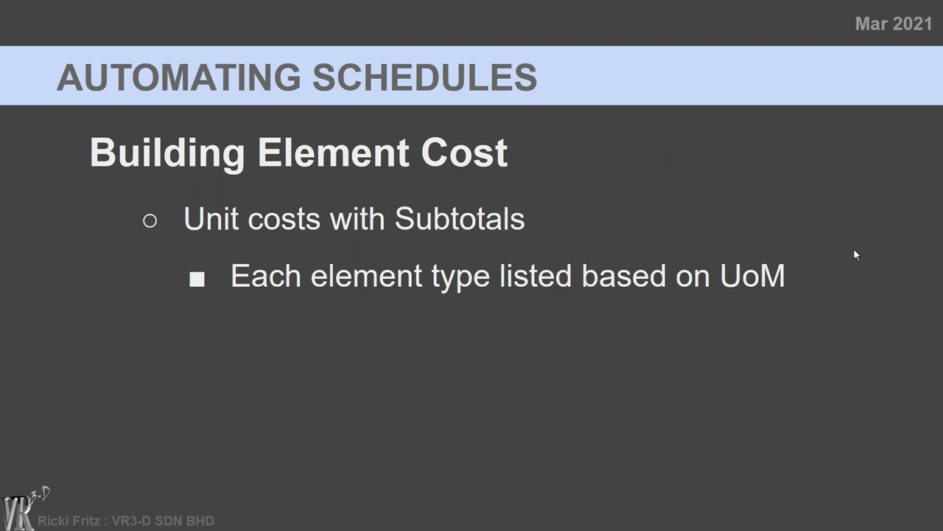
Open the 02-PD-2 BQ1 - Costing STR schedule in PD_Demo and examine its Cost Subtotal by MR and Cost per MR columns
key("alt+Tab")
key("alt+Tab")
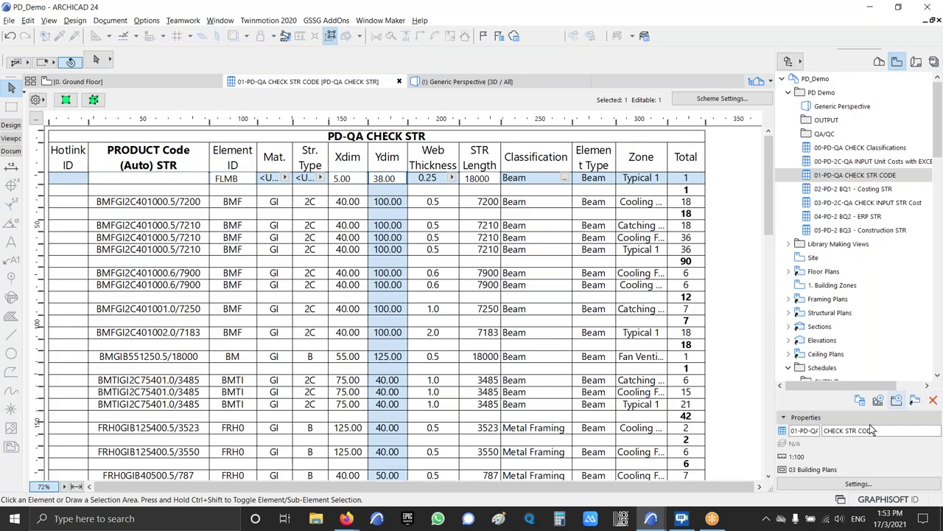
left_click(863, 189)
double_click(862, 189)
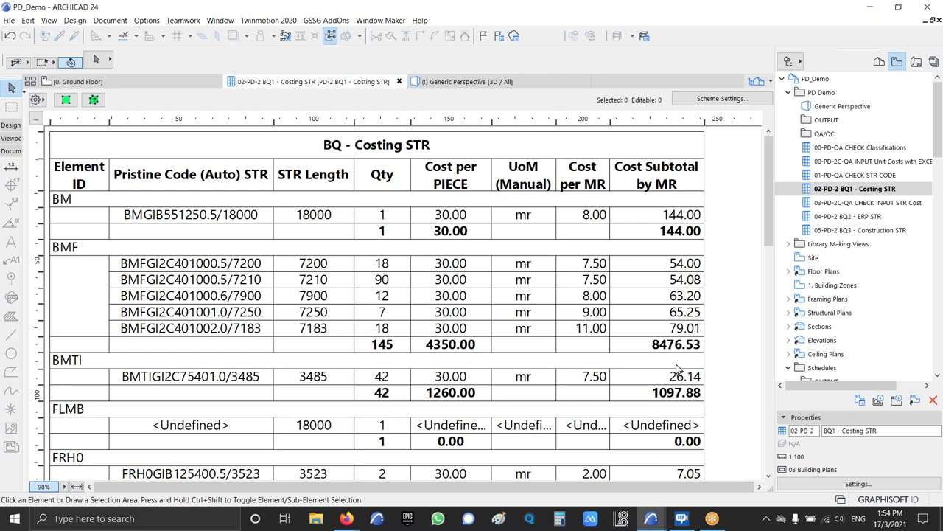
left_click(627, 332)
left_click_drag(768, 184, 674, 472)
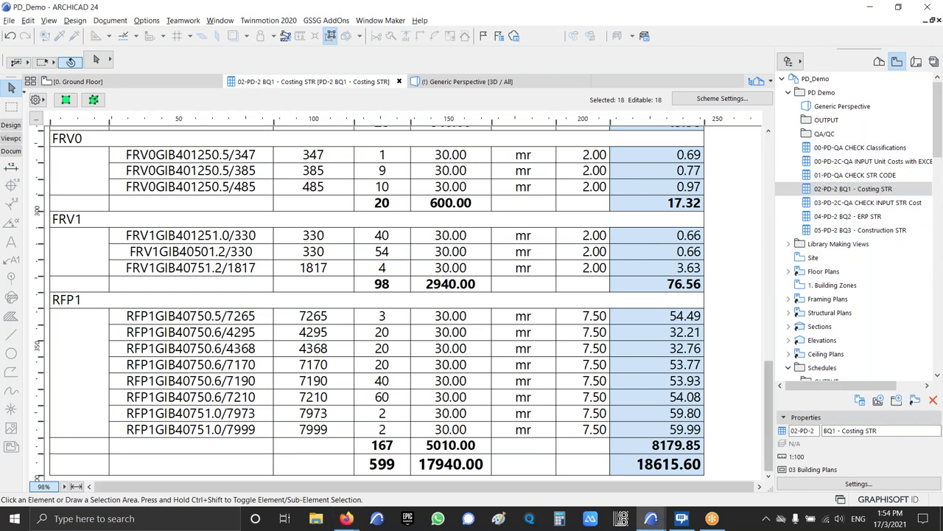
left_click_drag(768, 417, 768, 306)
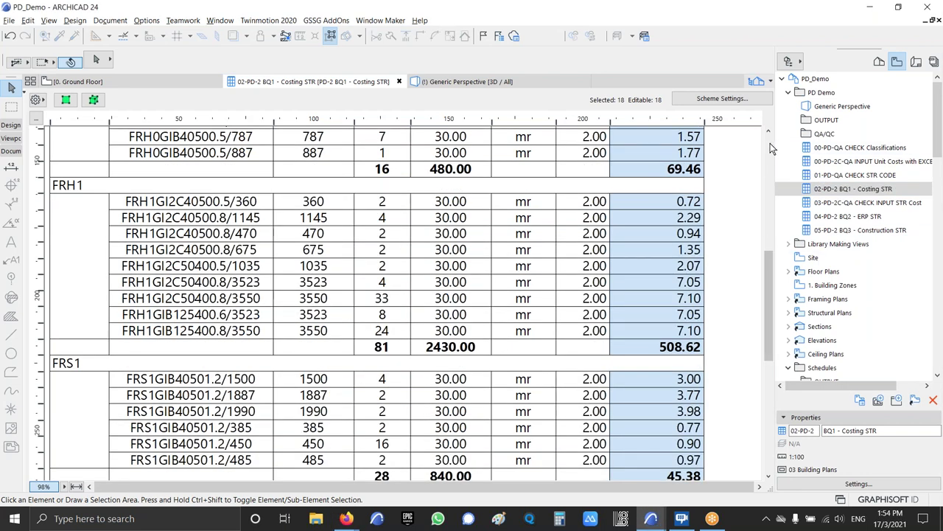
left_click(771, 143)
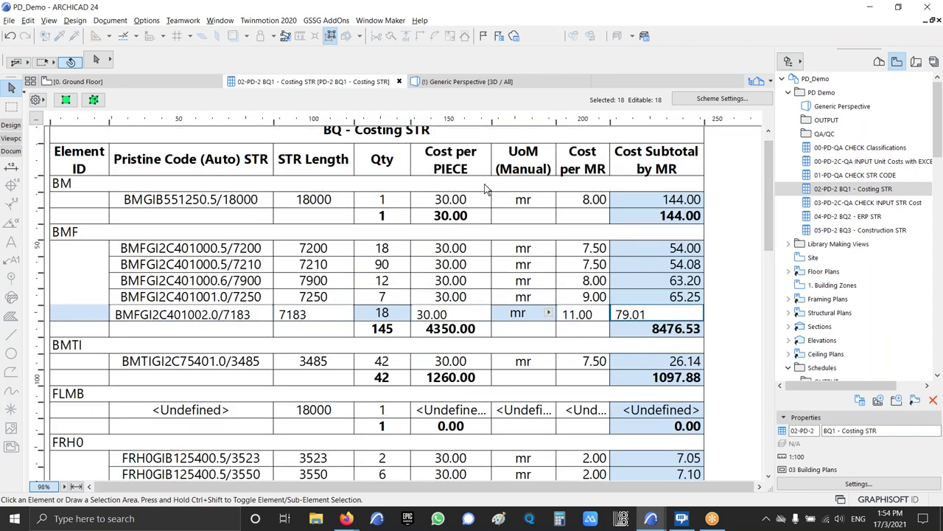
left_click(590, 201)
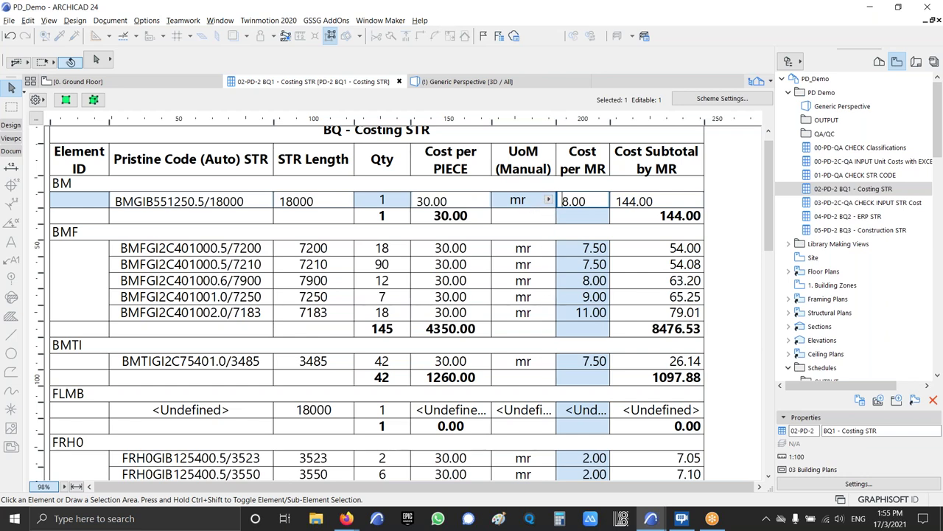
Show the presentation's Pricing Elements slide, and open and review the 03-PD-2C-QA CHECK INPUT STR Cost schedule in PD_Demo
key("alt+Tab")
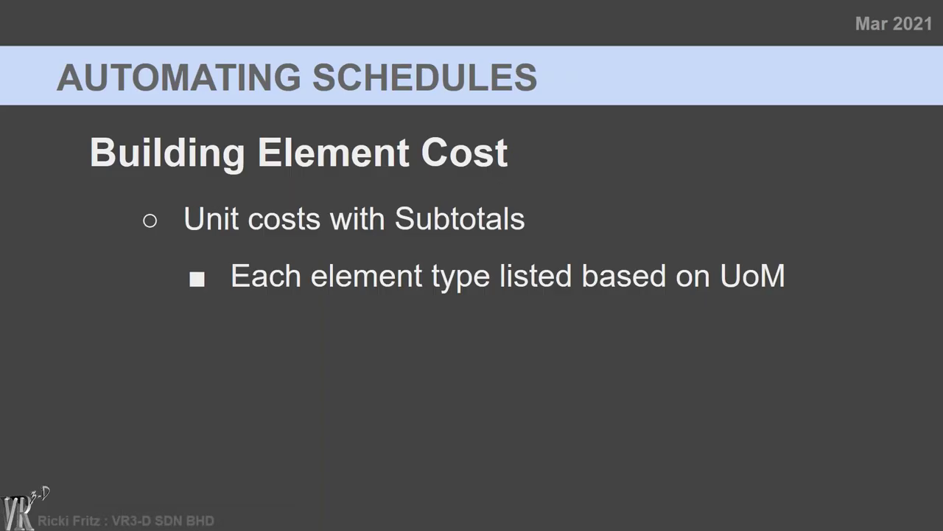
key("Right")
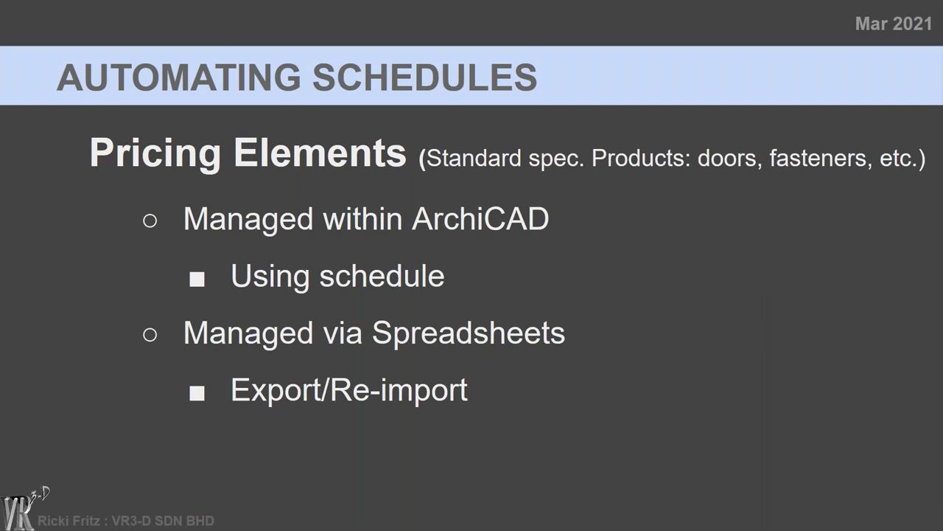
key("alt+Tab")
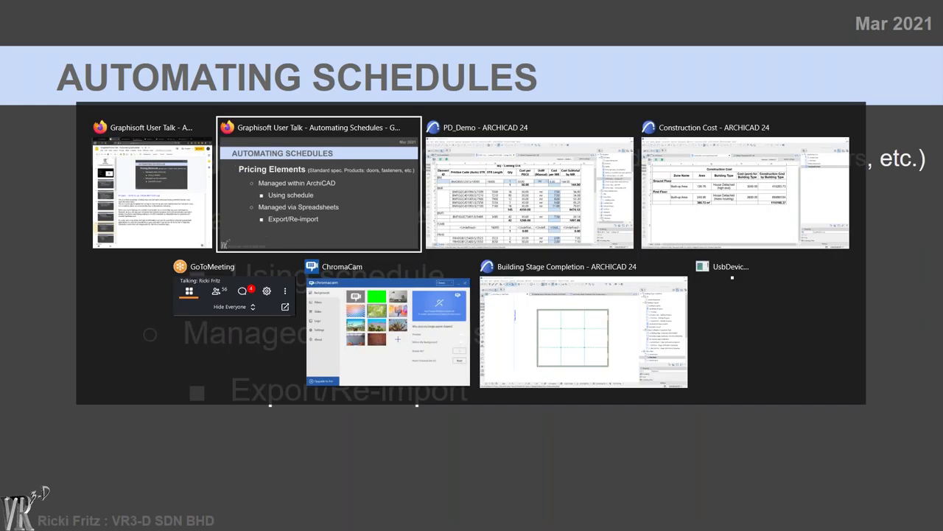
double_click(882, 203)
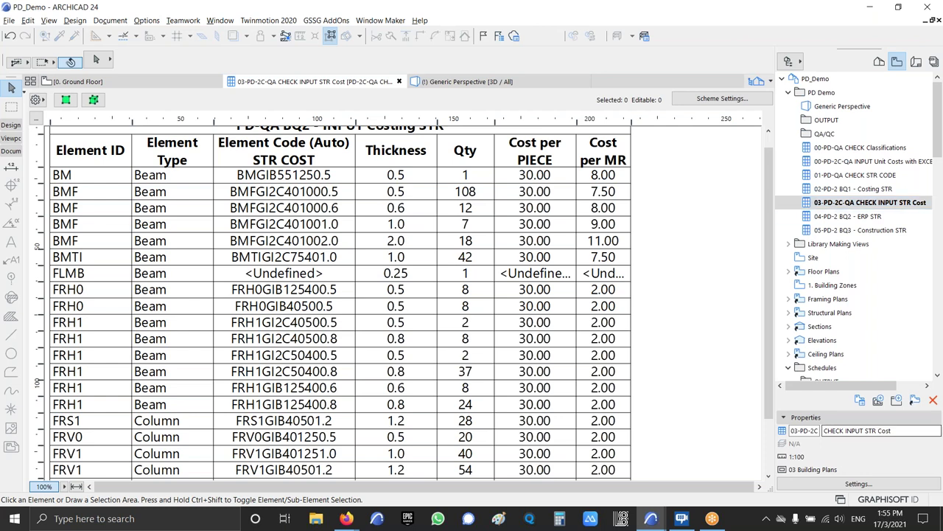
scroll(768, 379, "down", 3)
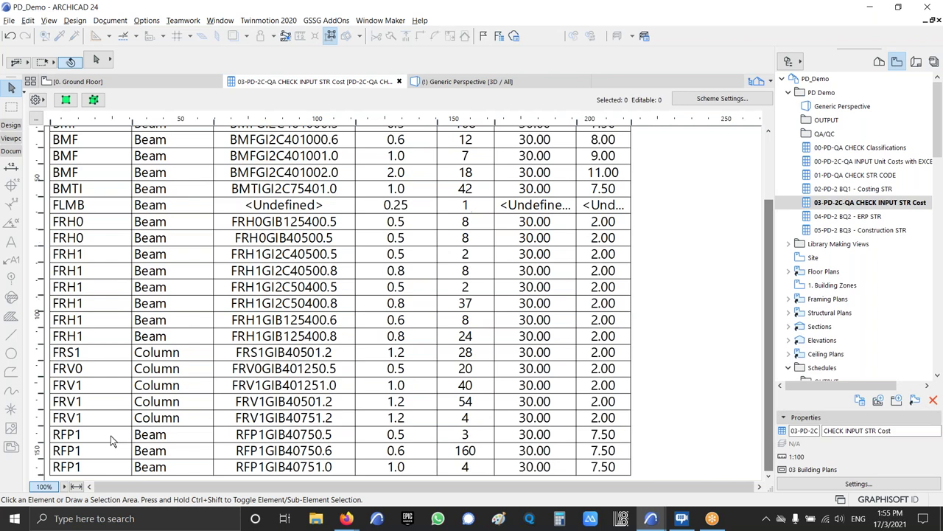
left_click_drag(767, 386, 776, 291)
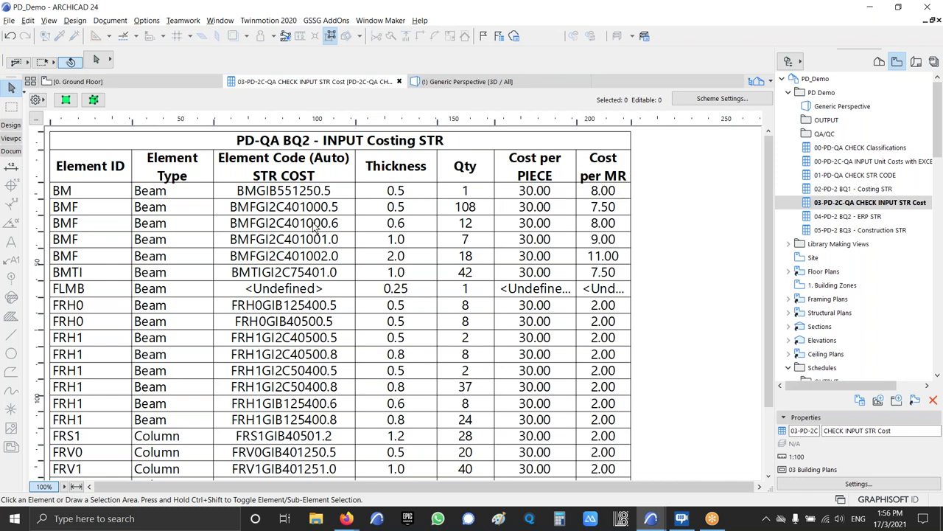
Set the Cost per MR of the BMFGI2C401000.6 beams to 10 in the STR cost input schedule
left_click(603, 226)
type("10")
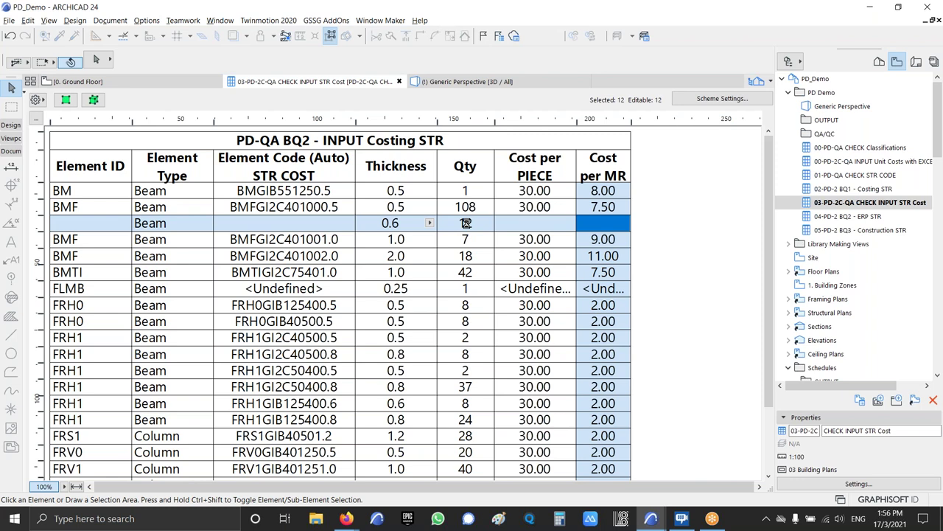
key("Return")
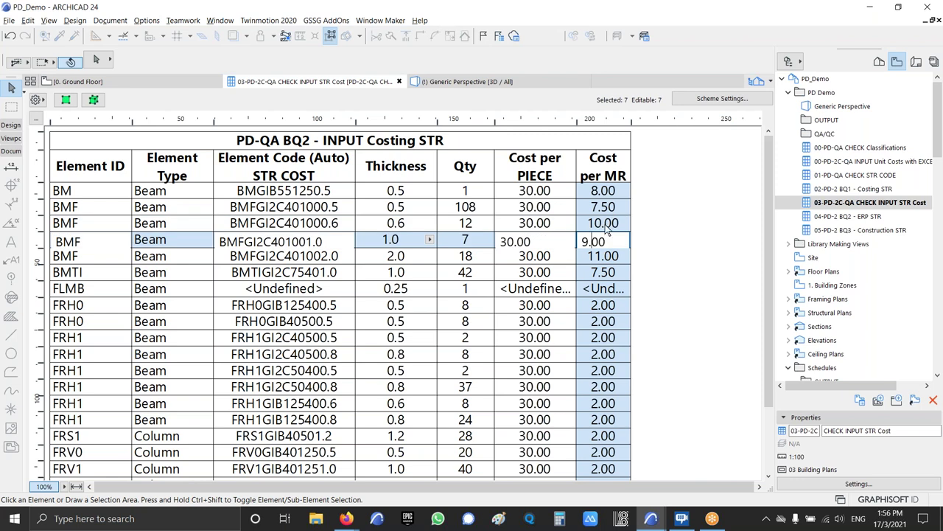
Check the BMF beam costs in the 02-PD-2 BQ1 - Costing STR schedule and return to 03-PD-2C-QA CHECK INPUT STR Cost
double_click(850, 190)
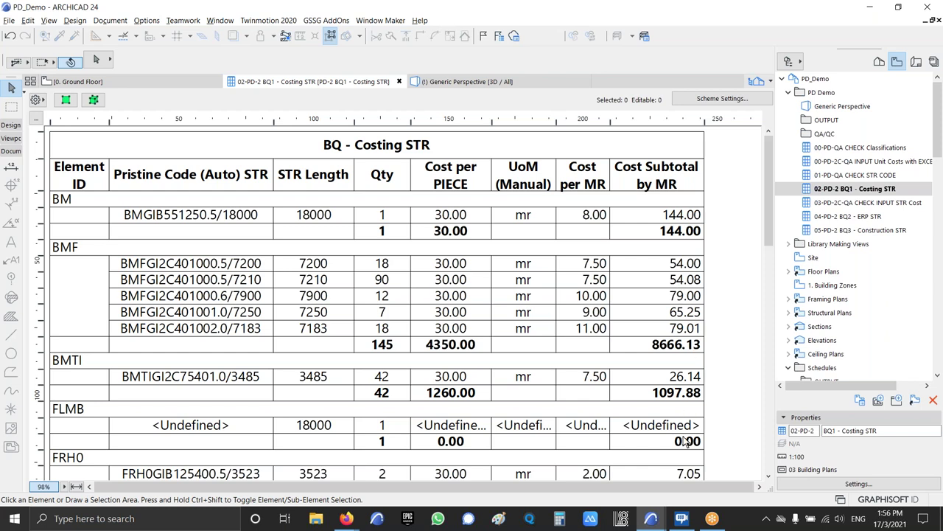
left_click(855, 204)
double_click(855, 205)
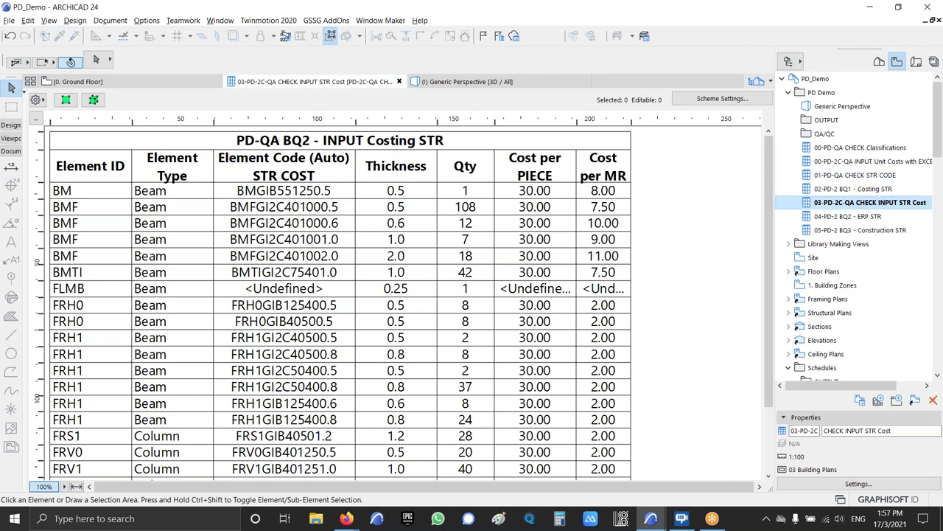
Advance the presentation to the Schedules for Manufacture slide, and open and review the 04-PD-2 BQ2 - ERP STR schedule in PD_Demo
key("alt+Tab")
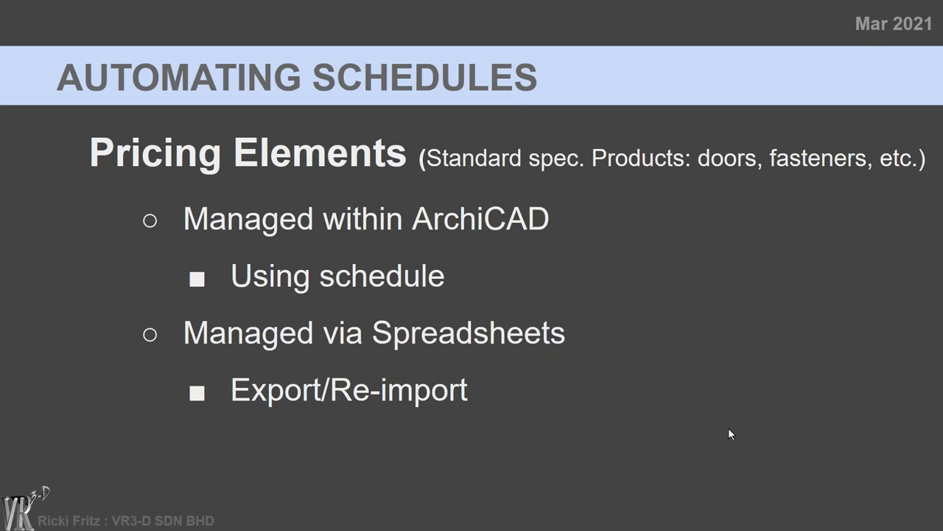
key("Right")
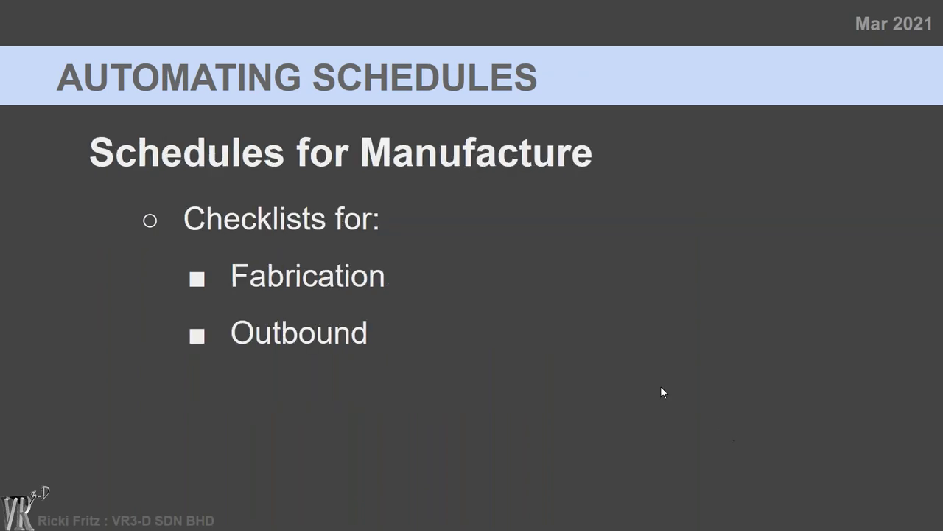
key("alt+Tab")
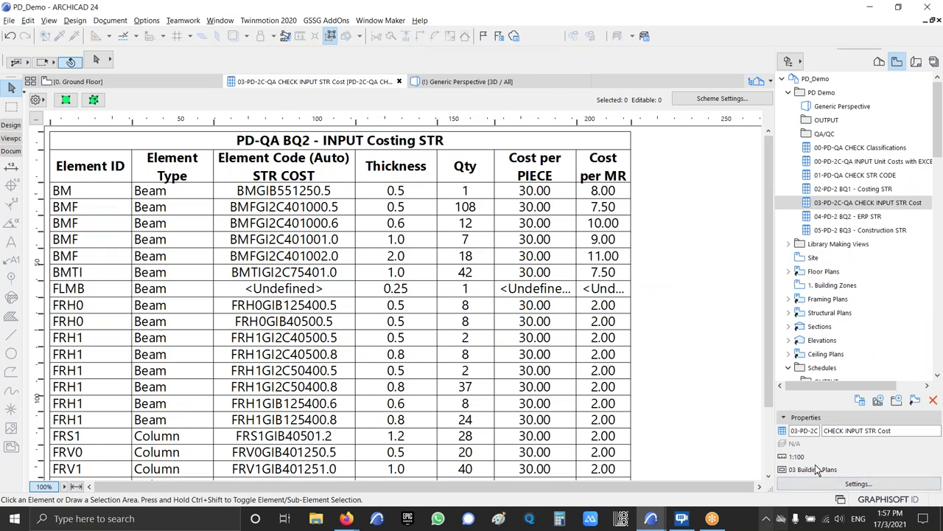
double_click(861, 217)
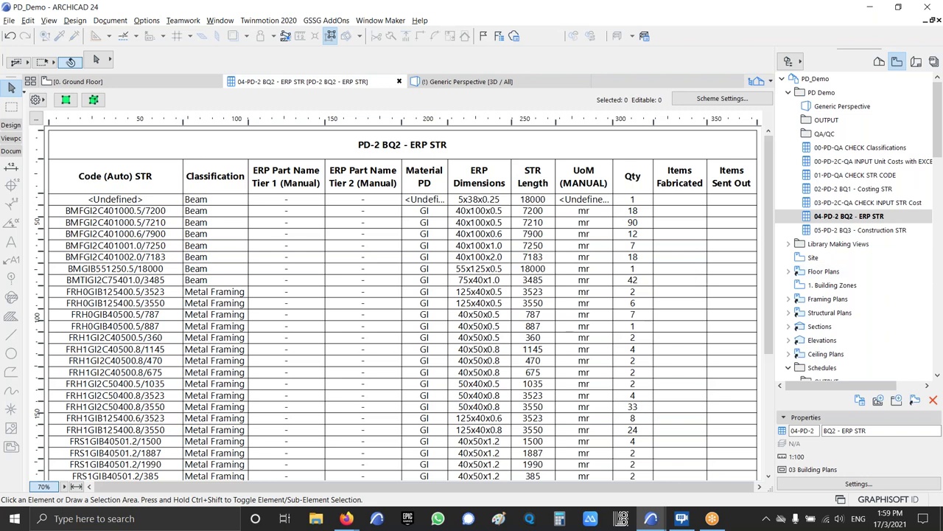
Advance the presentation to the Schedules for Construction slide, and open and review the 05-PD-2 BQ3 - Construction STR schedule in PD_Demo
key("alt+Tab")
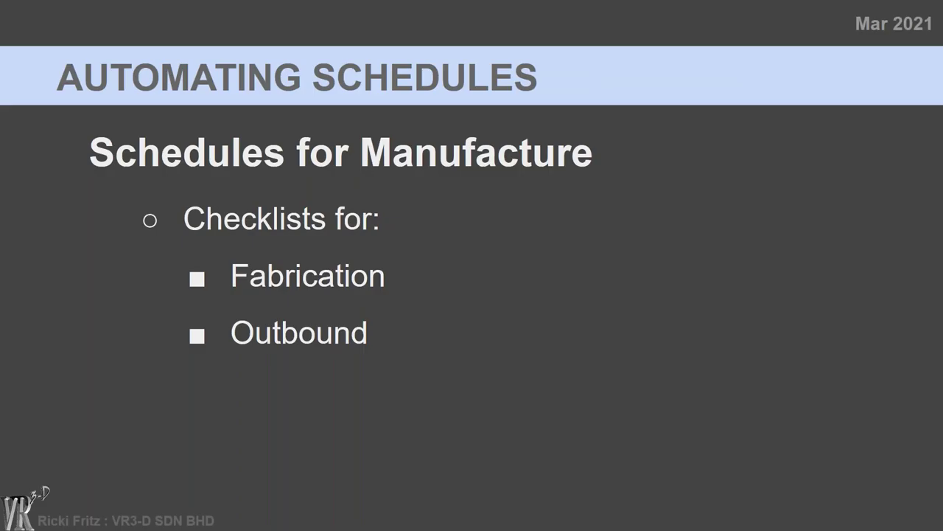
key("Right")
key("alt+Tab")
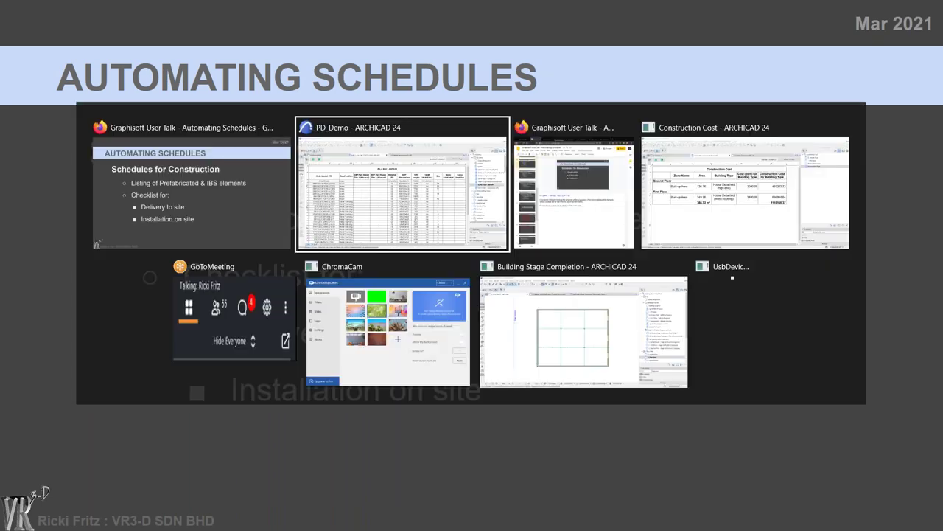
double_click(858, 230)
Return to the presentation and advance to the Housing Projects Progress Status slide
key("alt+Tab")
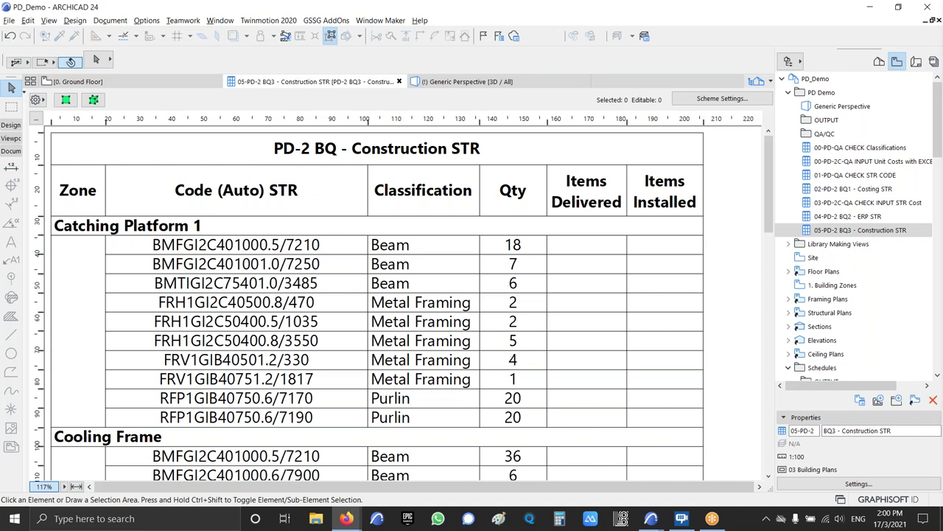
key("alt+Tab")
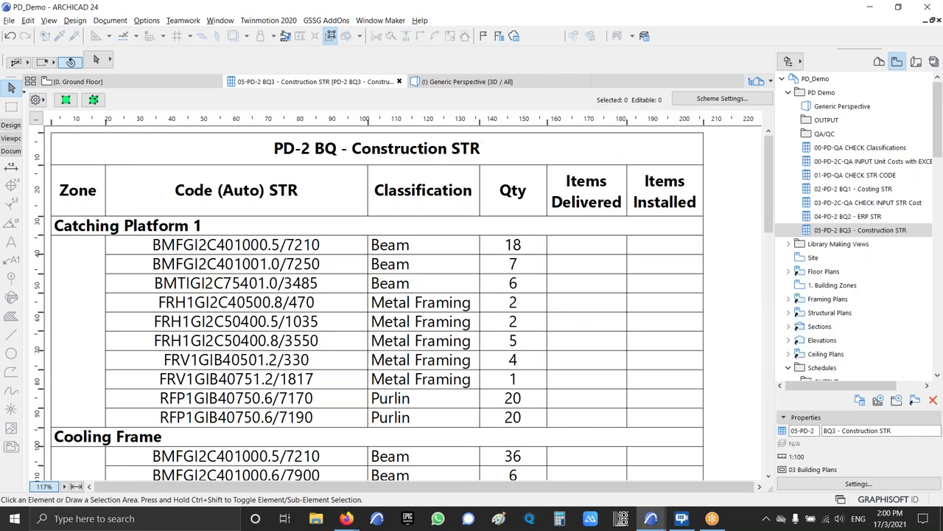
key("alt+Tab")
key("Right")
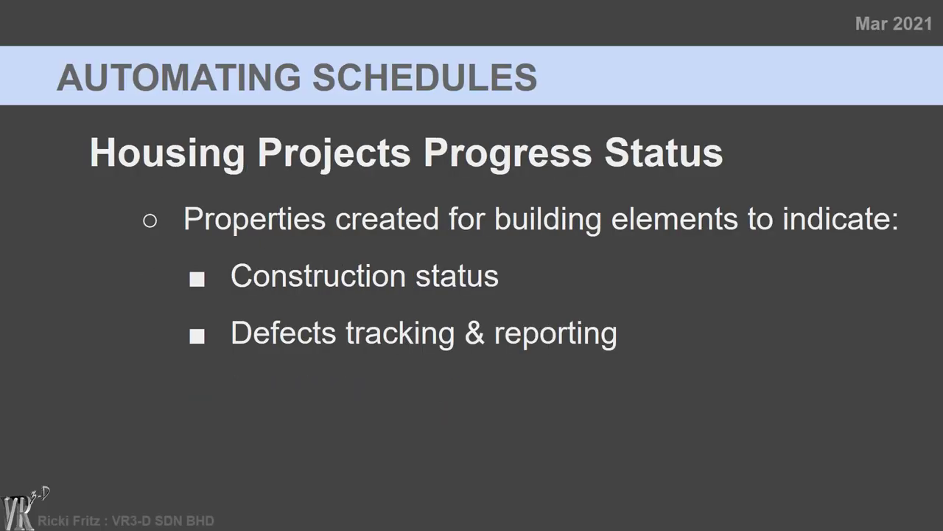
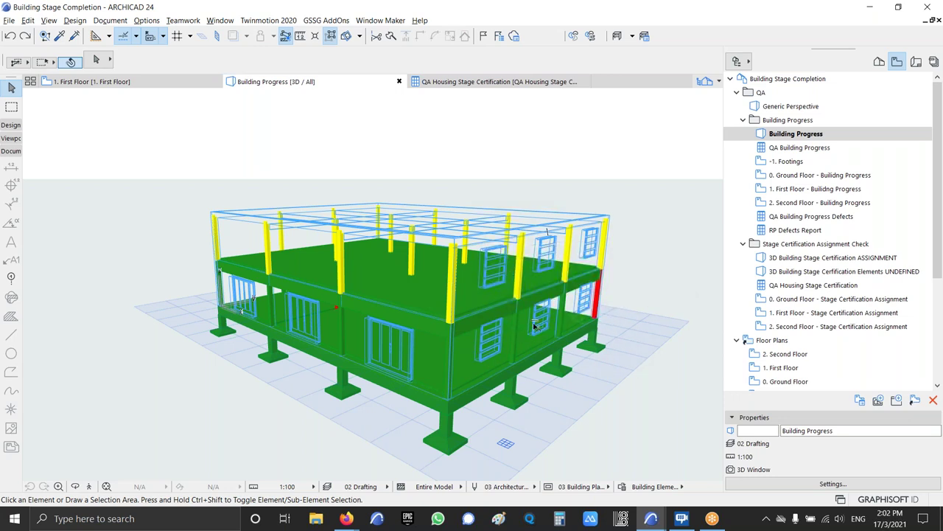
Orbit the Building Progress 3D model to a lower angle and inspect the ground-floor corner column's info tag
mouse_move(536, 326)
middle_click_drag(532, 356, 518, 326, "shift")
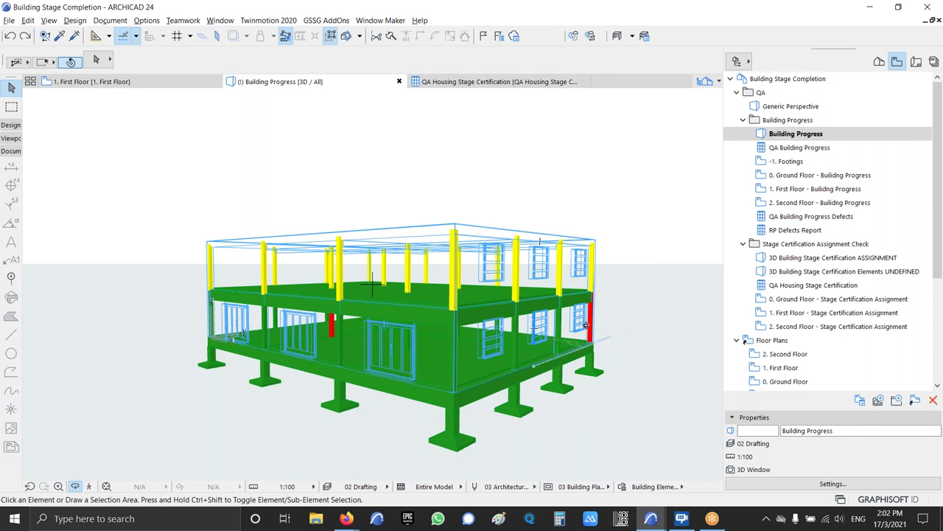
mouse_move(453, 348)
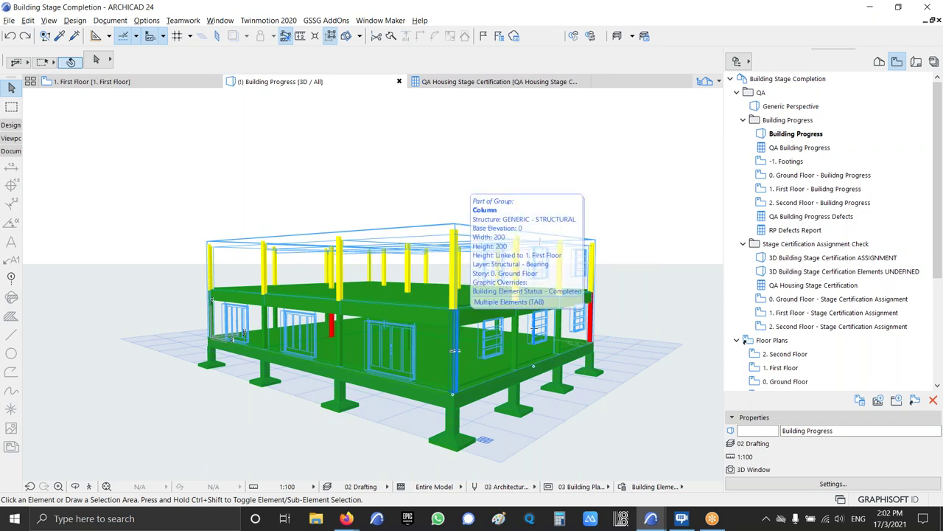
Open the QA Building Progress schedule and review its element statuses by storey from the start at 100% zoom
double_click(803, 148)
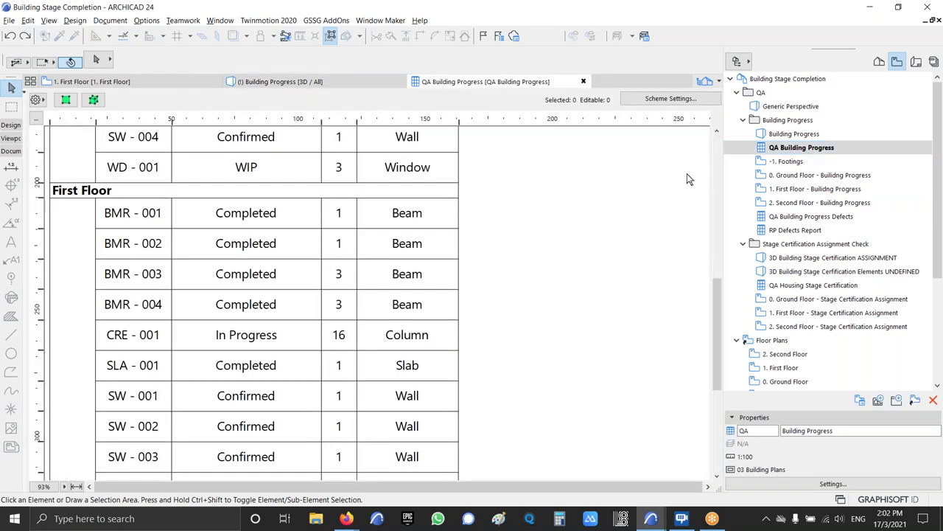
scroll(706, 155, "up", 5)
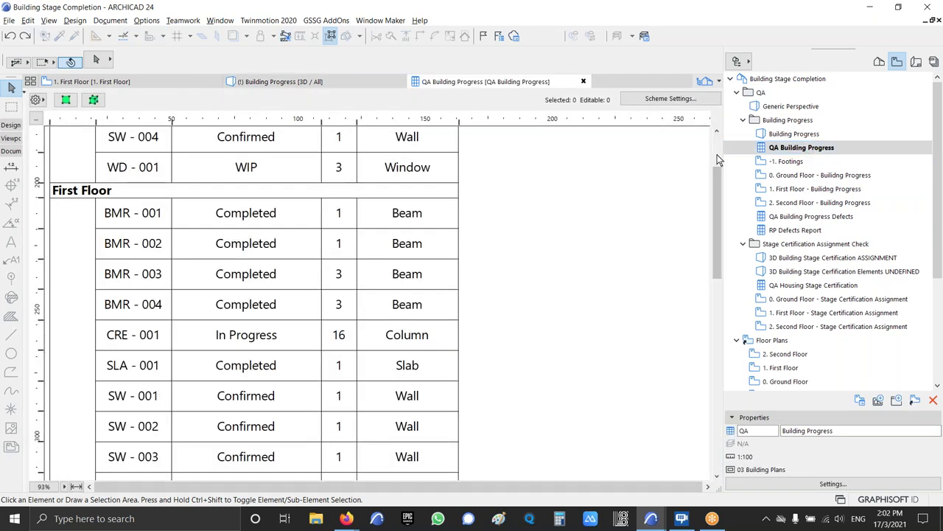
left_click(76, 487)
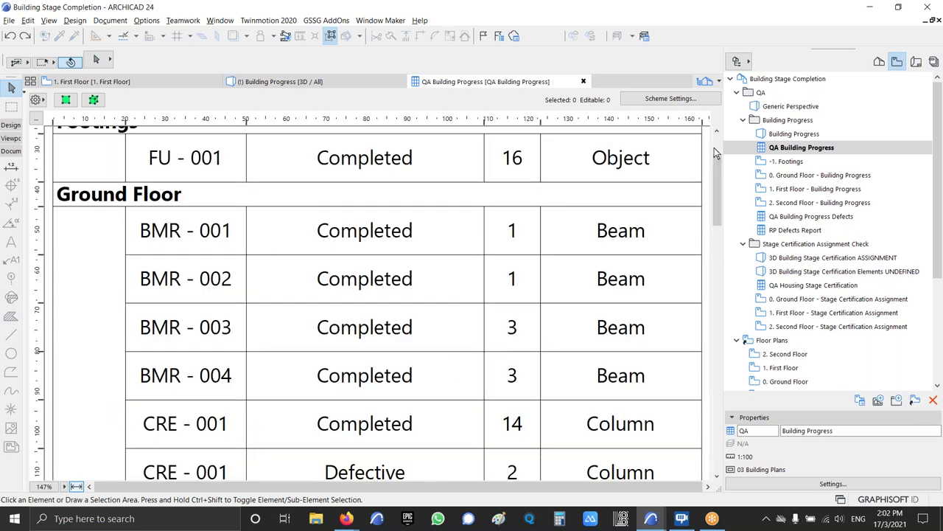
scroll(711, 152, "up", 2)
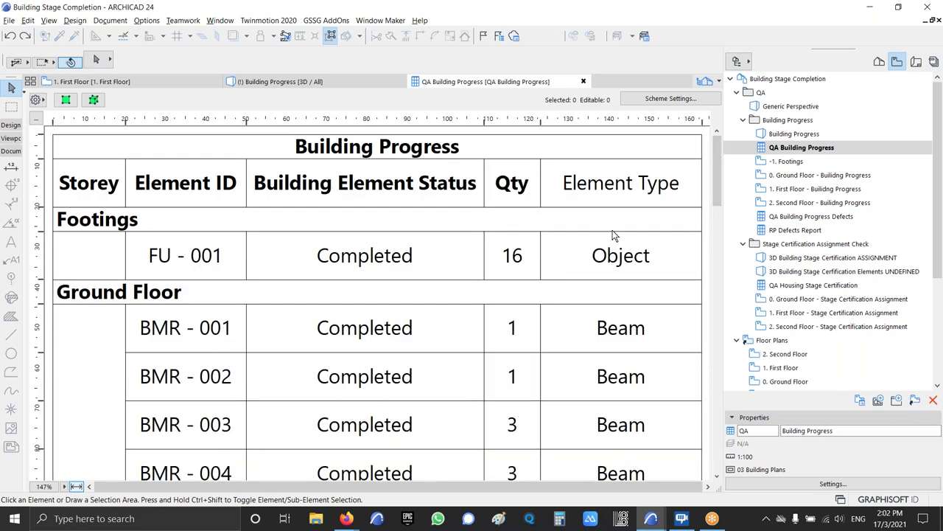
left_click(41, 487)
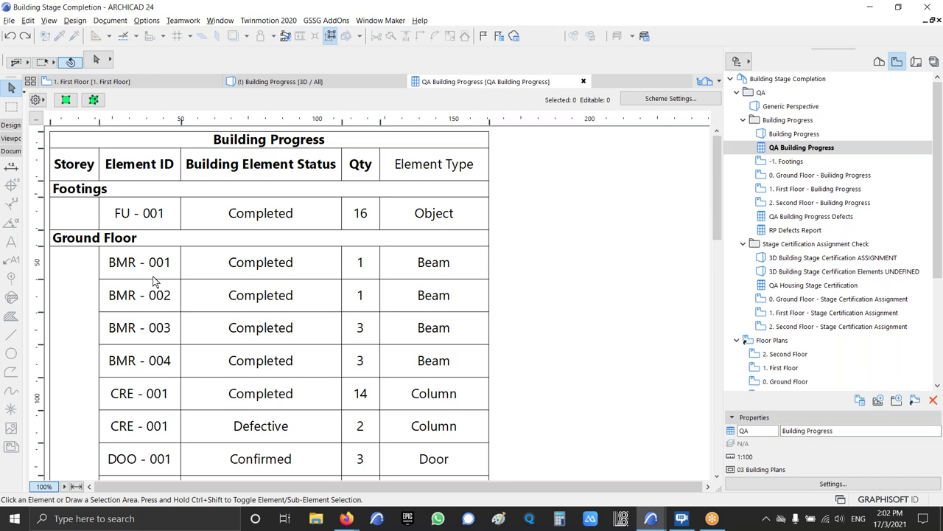
Inspect the Building Element Status options for footing FU - 001 without changing the status
left_click(308, 222)
left_click(335, 215)
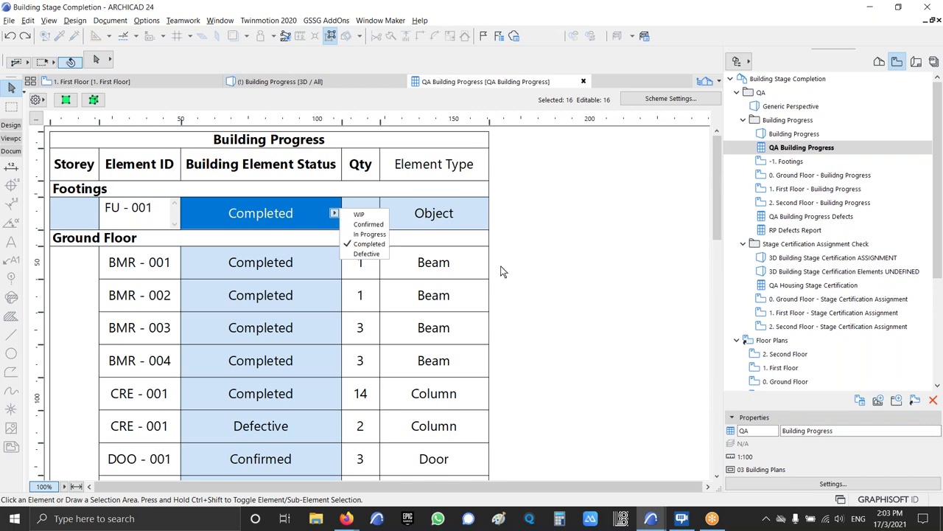
left_click(570, 279)
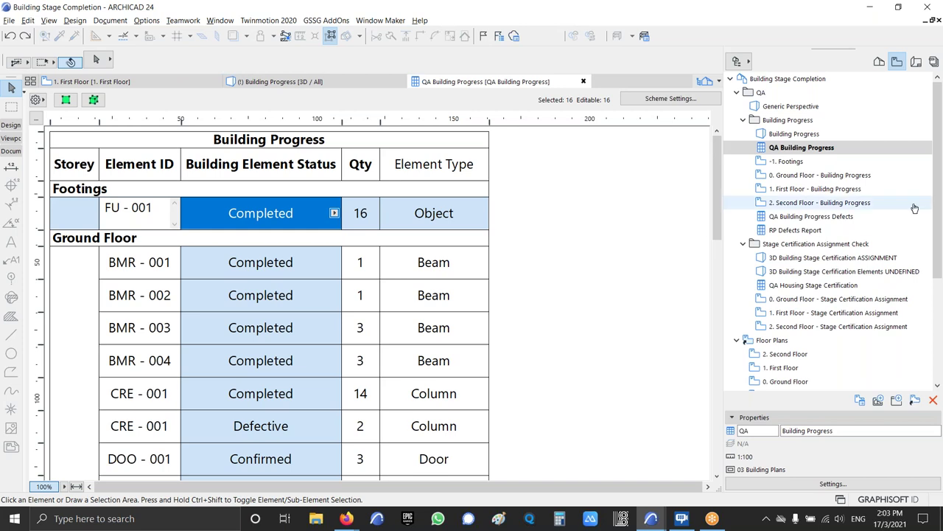
Open the Footings, Ground Floor, First Floor and Second Floor building progress plans in turn and examine their status colours
left_click(792, 161)
double_click(795, 163)
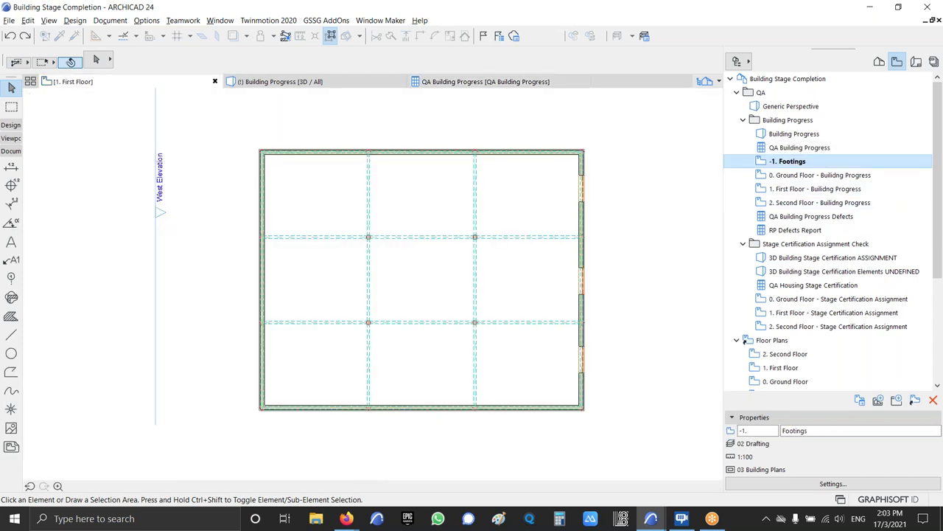
double_click(813, 174)
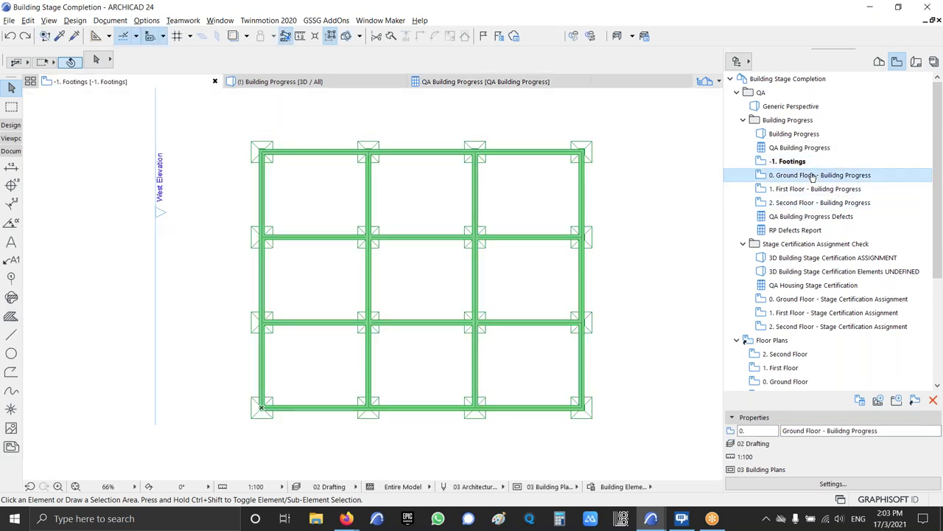
scroll(442, 301, "up", 3)
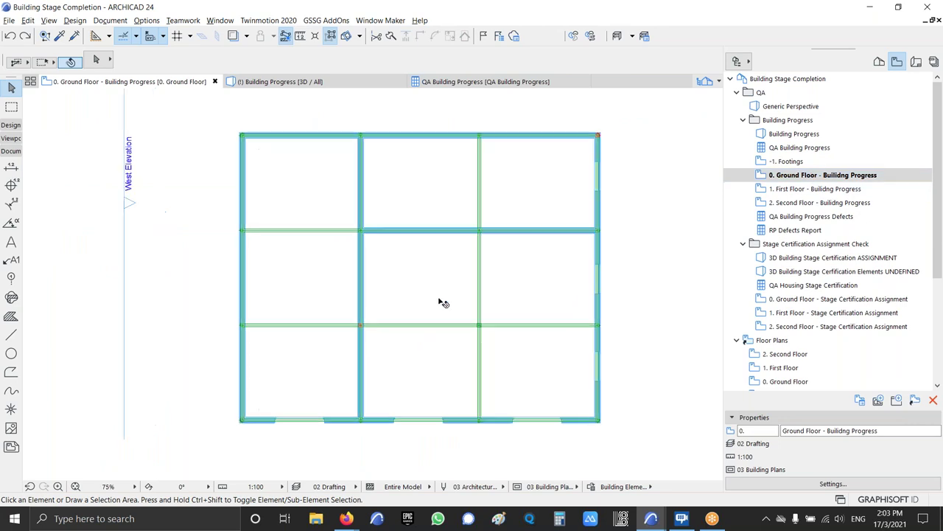
middle_click_drag(460, 301, 457, 327)
scroll(330, 360, "up", 5)
scroll(335, 349, "down", 4)
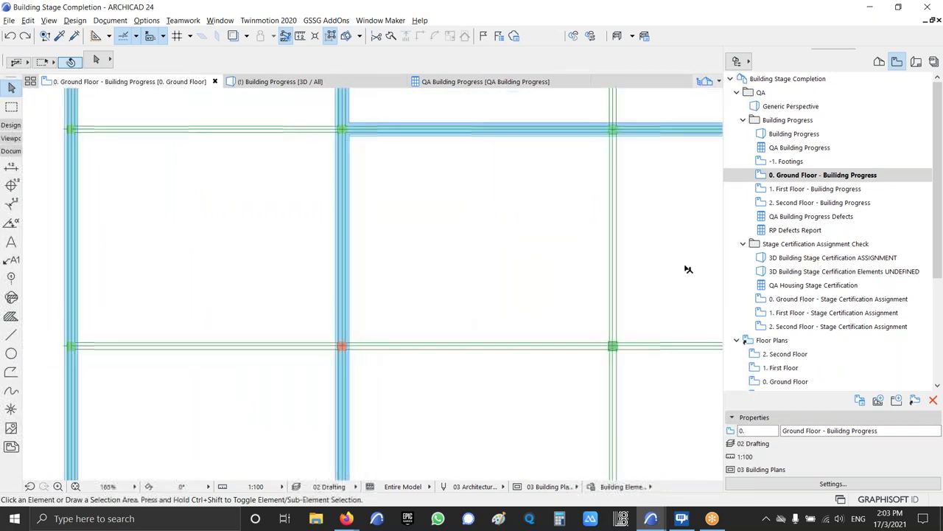
left_click(771, 188)
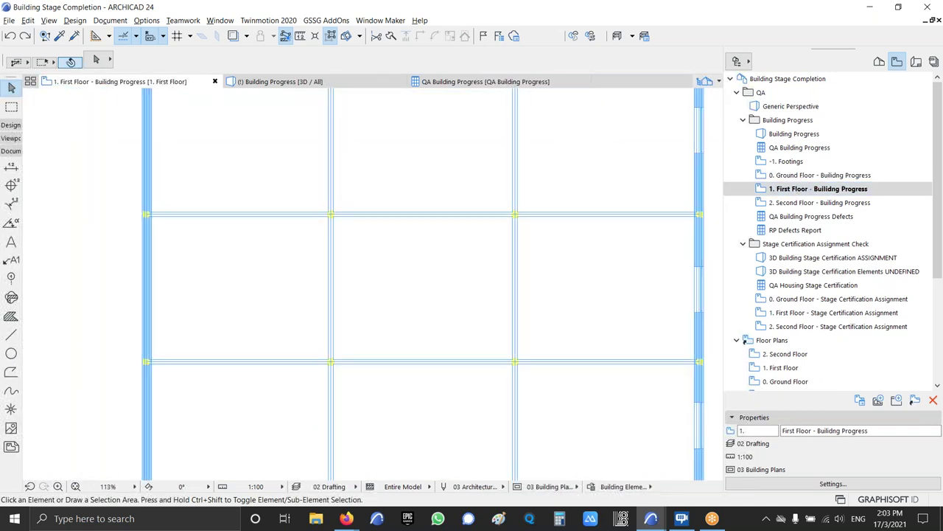
left_click(796, 203)
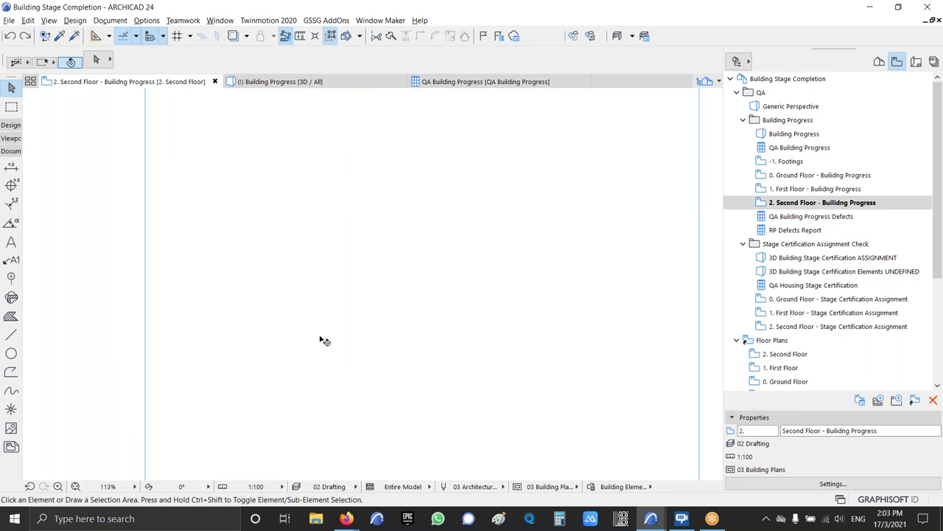
Open the QA Building Progress Defects schedule and inspect the Defect Issue entries of the completed and defective CRE - 001 columns
left_click(831, 216)
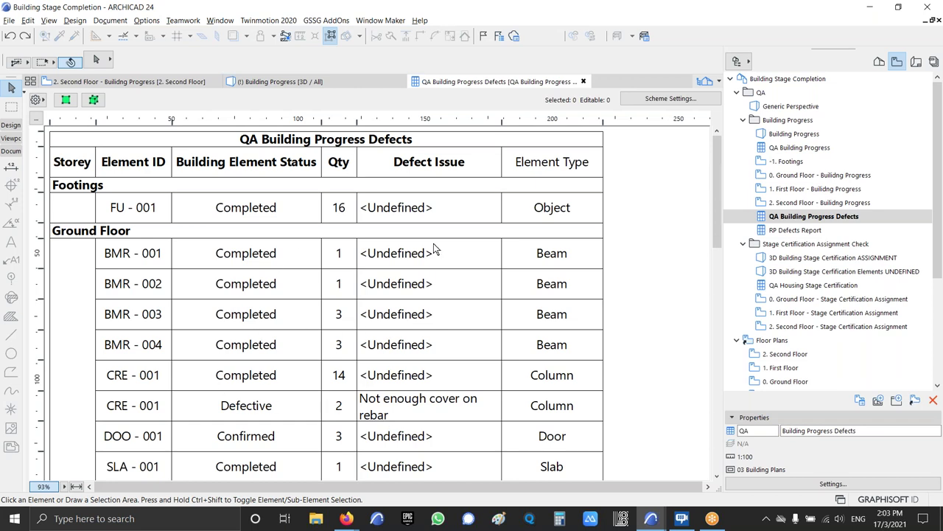
left_click(433, 375)
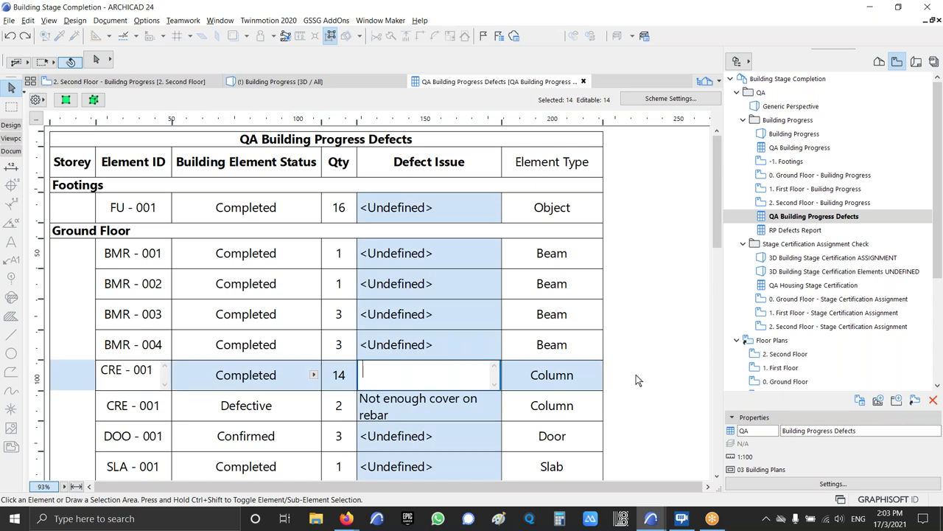
left_click(676, 386)
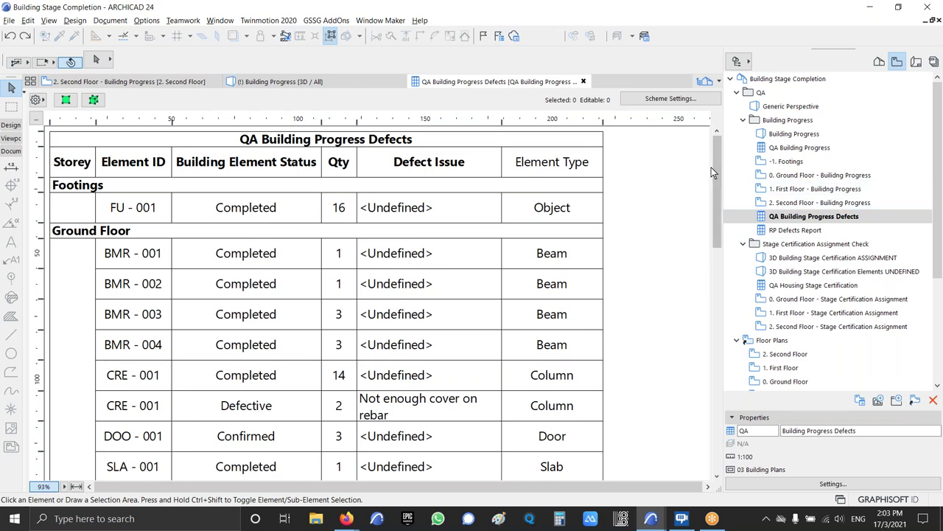
left_click_drag(715, 184, 715, 196)
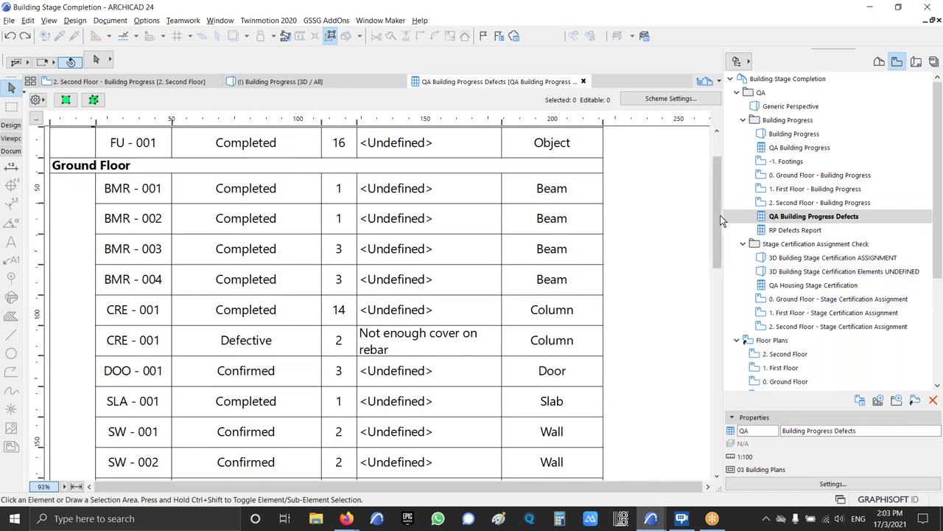
left_click_drag(716, 216, 716, 197)
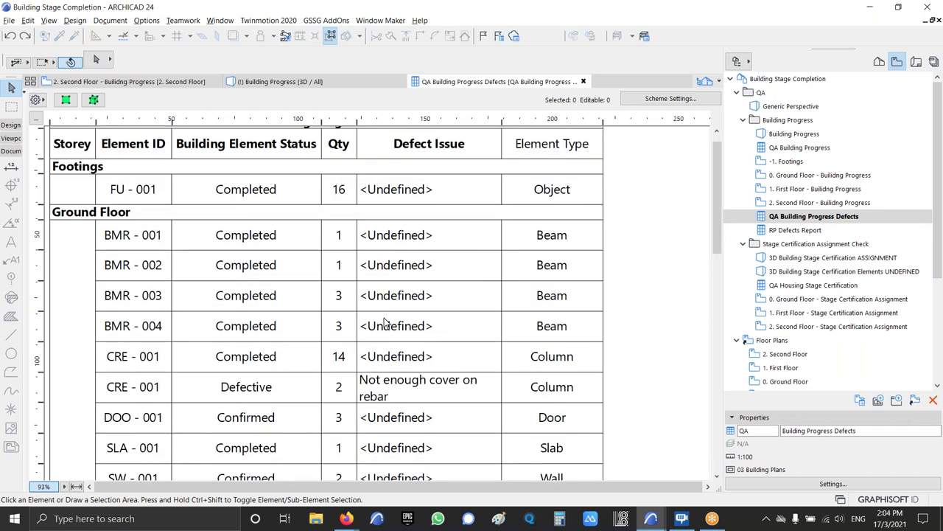
left_click(409, 396)
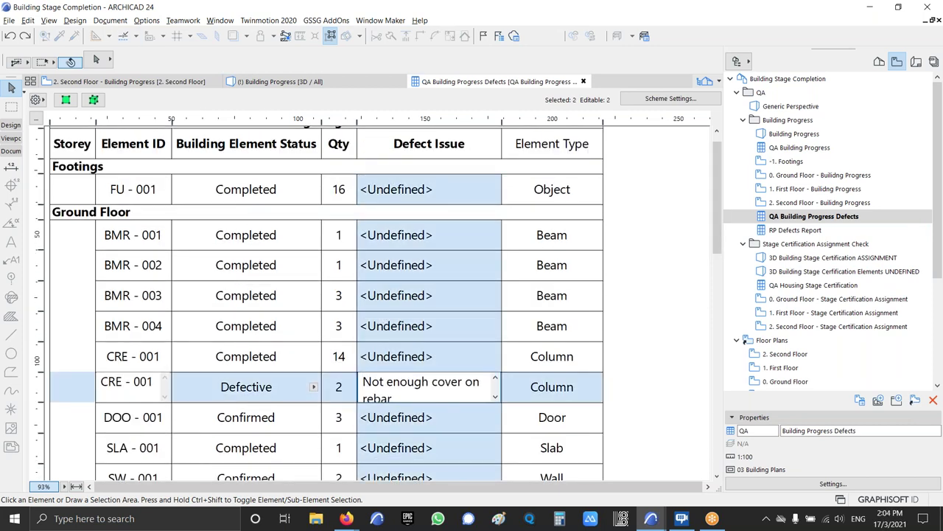
Clear the column selection, review the RP Defects Report schedule, and return to the QA Building Progress Defects schedule
left_click(660, 380)
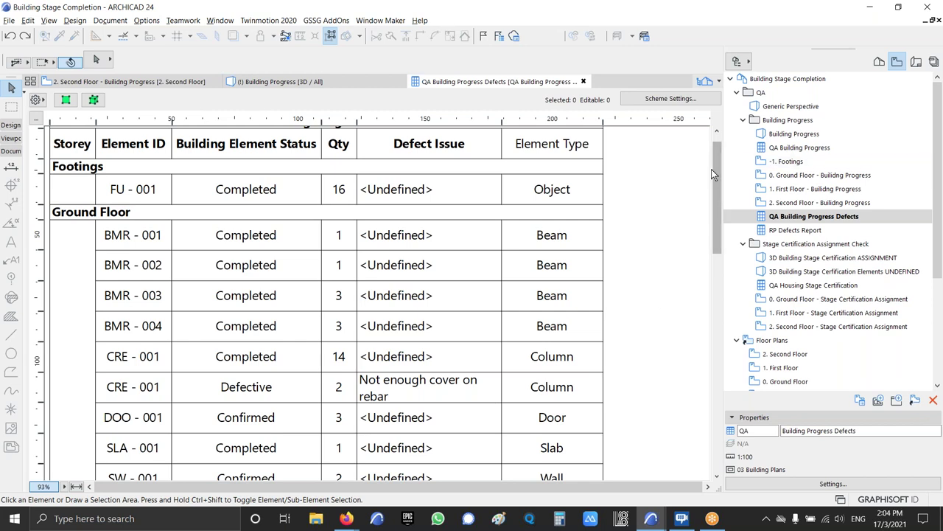
scroll(714, 171, "up", 1)
double_click(796, 230)
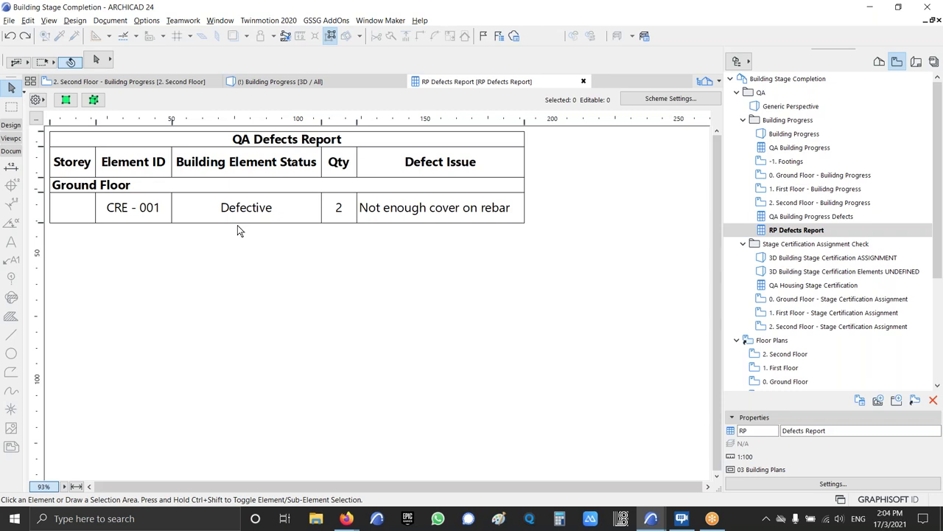
double_click(884, 216)
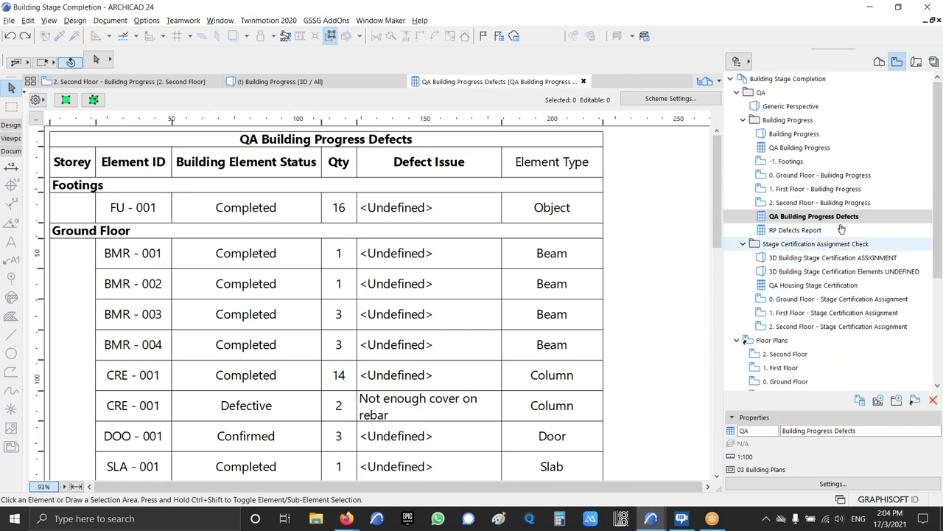
Open the 3D Building Stage Certification ASSIGNMENT view from the Stage Certification Assignment Check folder
double_click(797, 246)
double_click(797, 246)
double_click(797, 258)
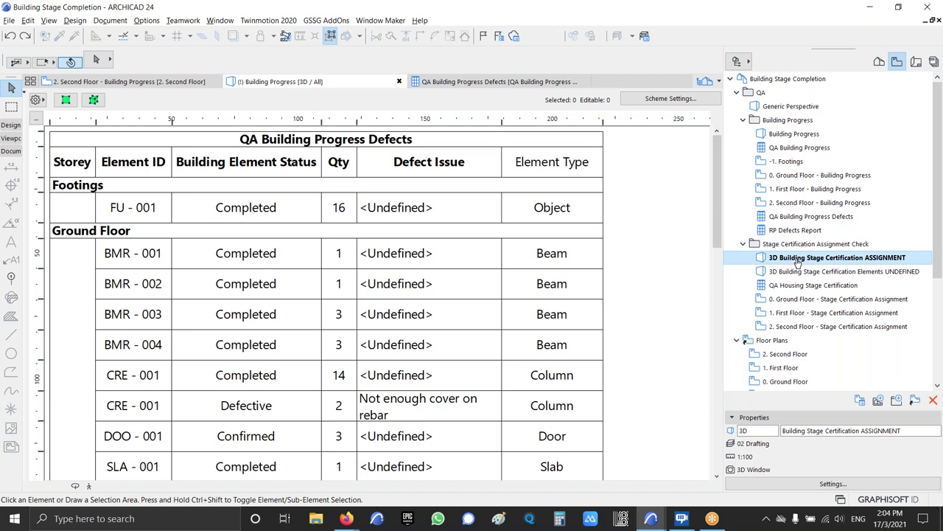
Switch to the presentation, advance to the slide on Schedule G (or H) stages, and return to the Building Stage Completion project in ARCHICAD
key("alt+Tab")
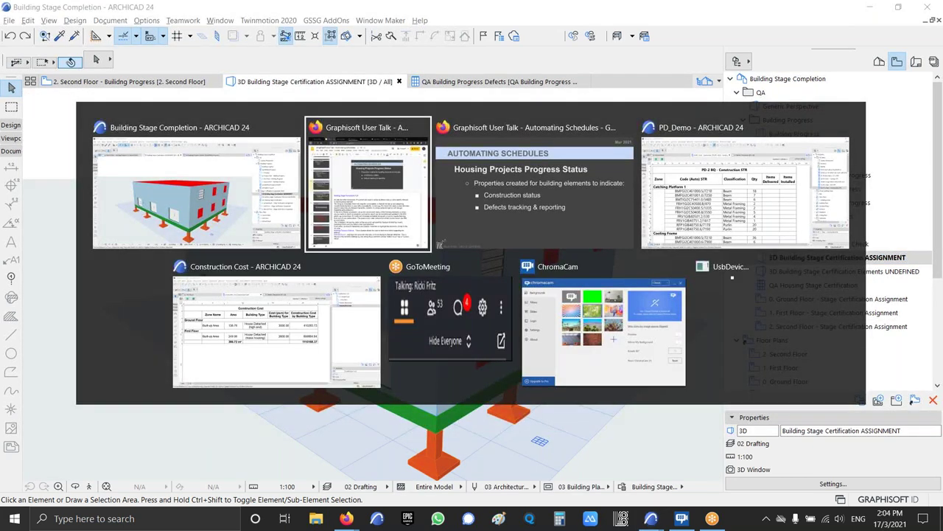
key("Right")
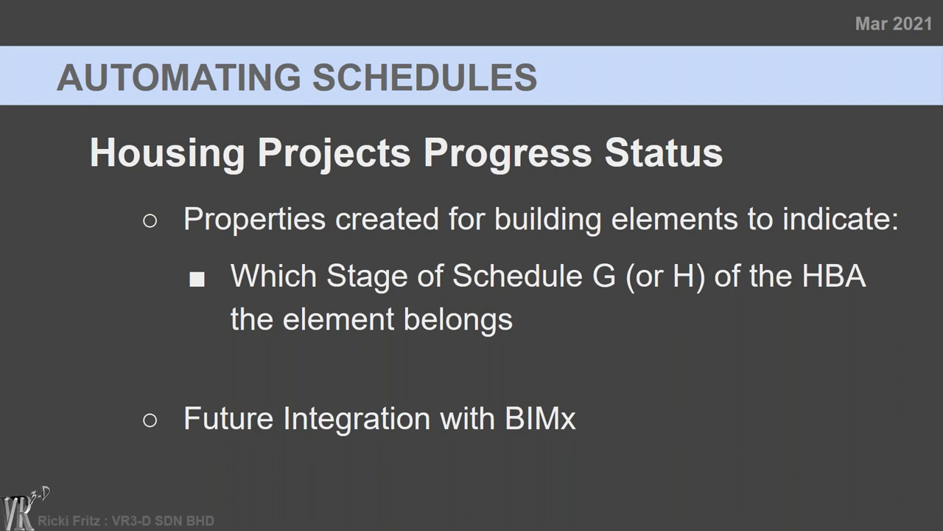
key("alt+Tab")
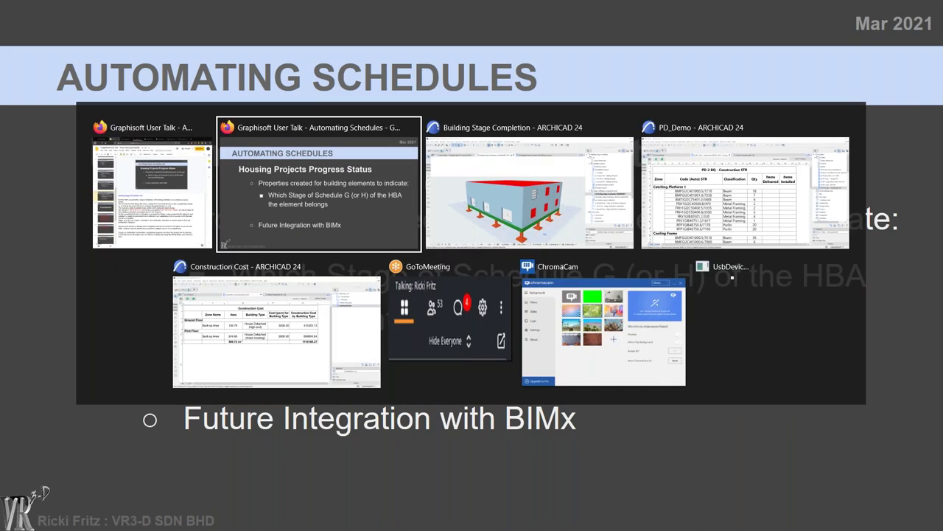
key("alt+Tab")
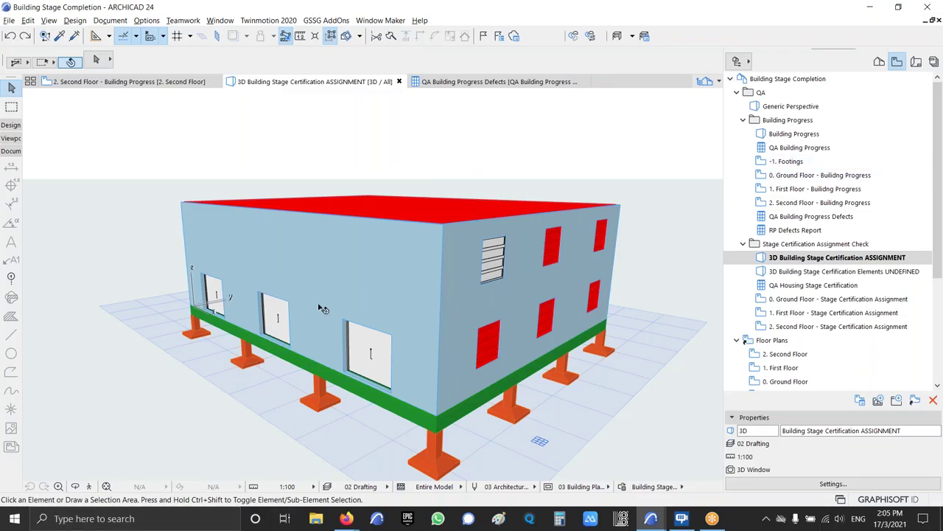
Set the flat roof slab's Housing Project Building Stage property to 2d.Roofing, Electrical wiring, Plumbing piping and deselect the slab
mouse_move(531, 284)
mouse_move(427, 216)
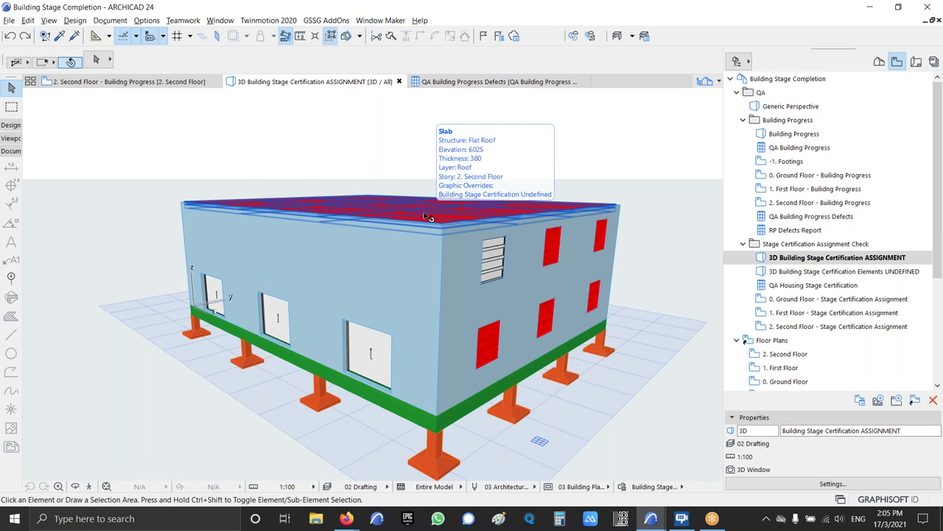
left_click(459, 213)
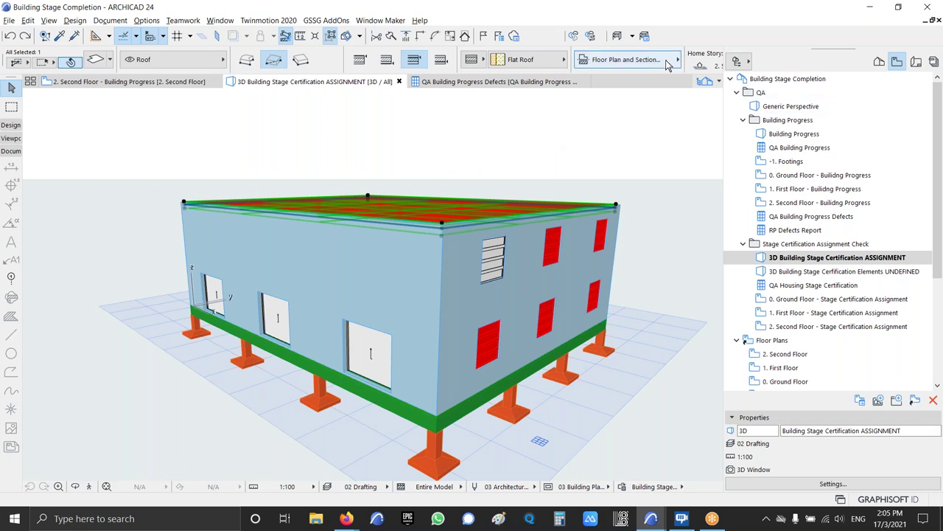
scroll(667, 65, "down", 5)
left_click(706, 59)
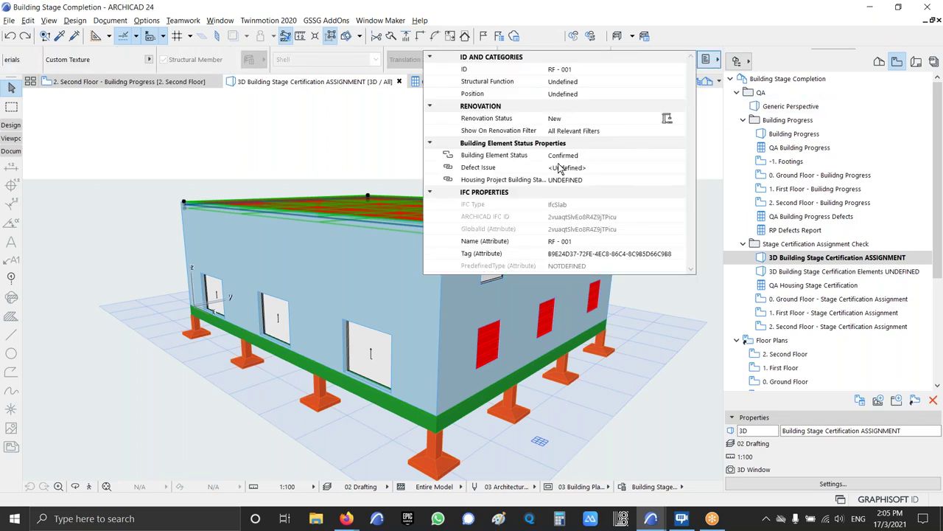
left_click(617, 181)
left_click(679, 181)
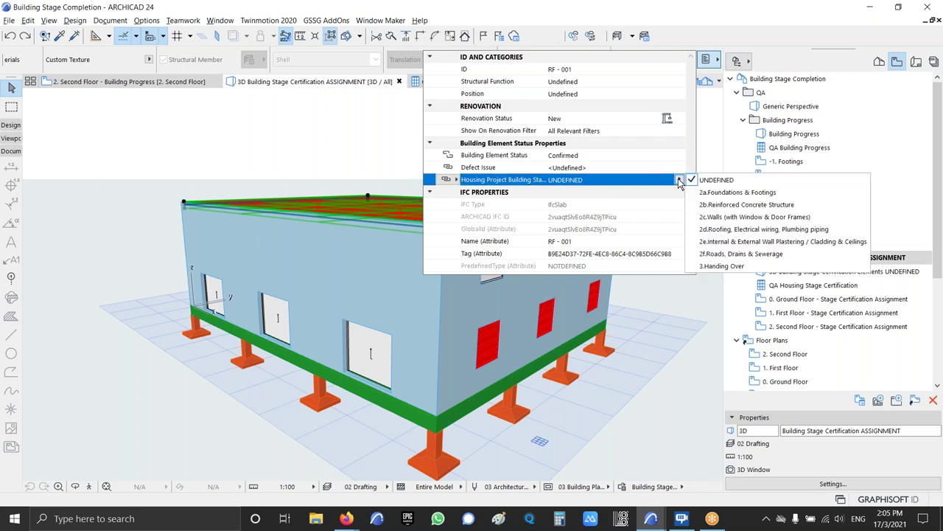
left_click(759, 229)
left_click(319, 163)
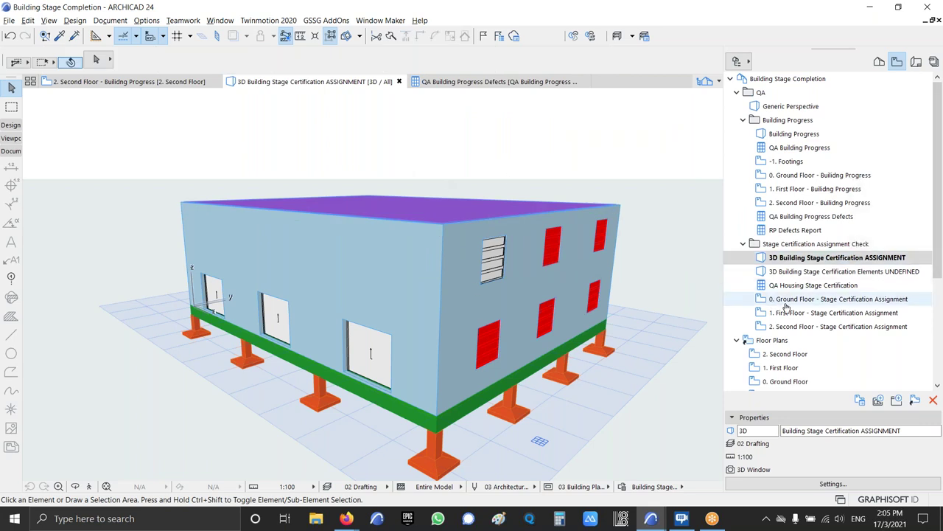
Examine the Ground, First and Second Floor Stage Certification Assignment plans, and the 3D view of elements with undefined stage certification
left_click(808, 300)
double_click(808, 300)
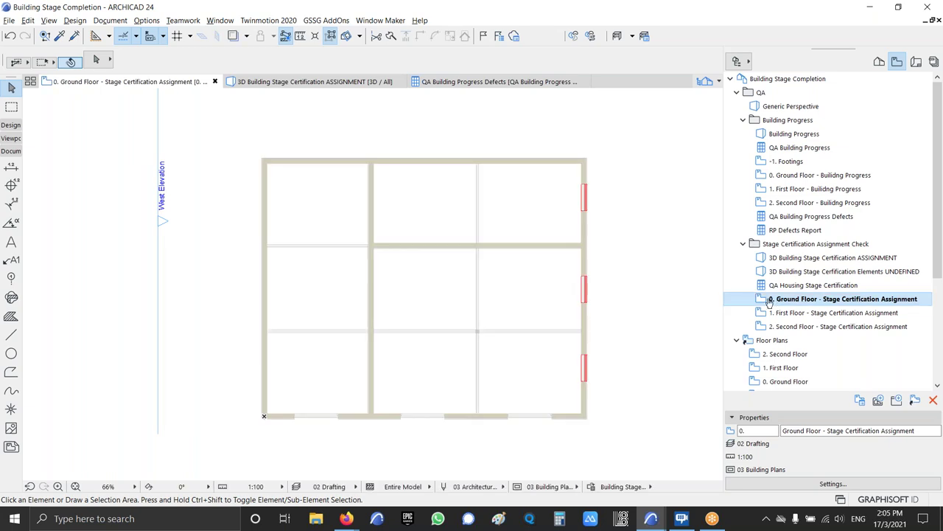
double_click(798, 316)
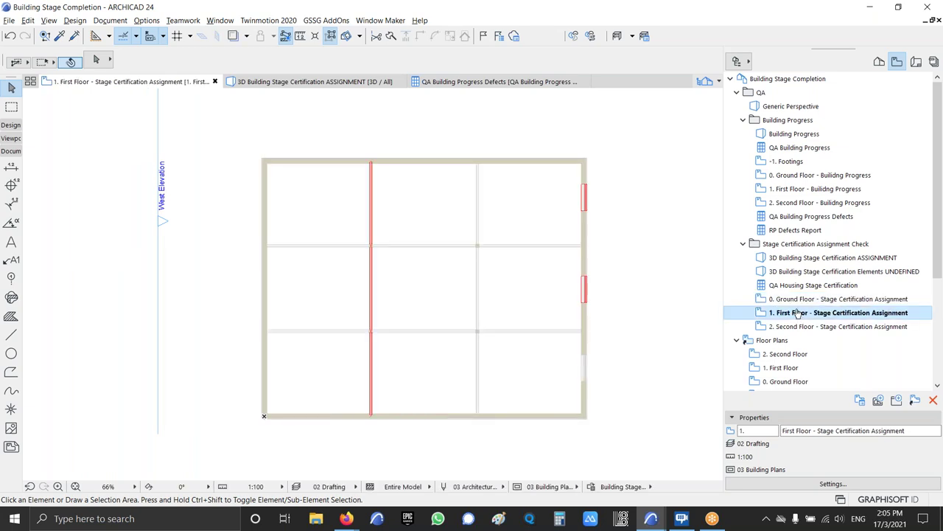
double_click(799, 326)
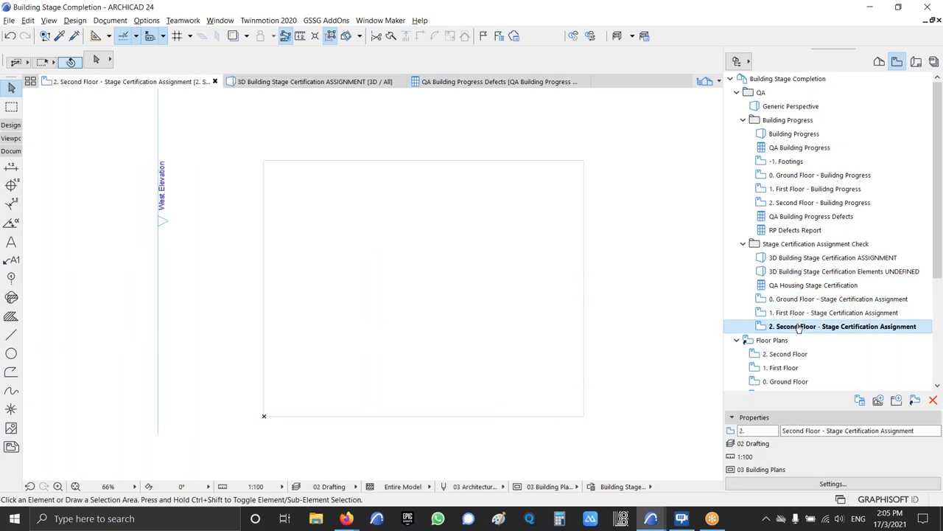
double_click(799, 313)
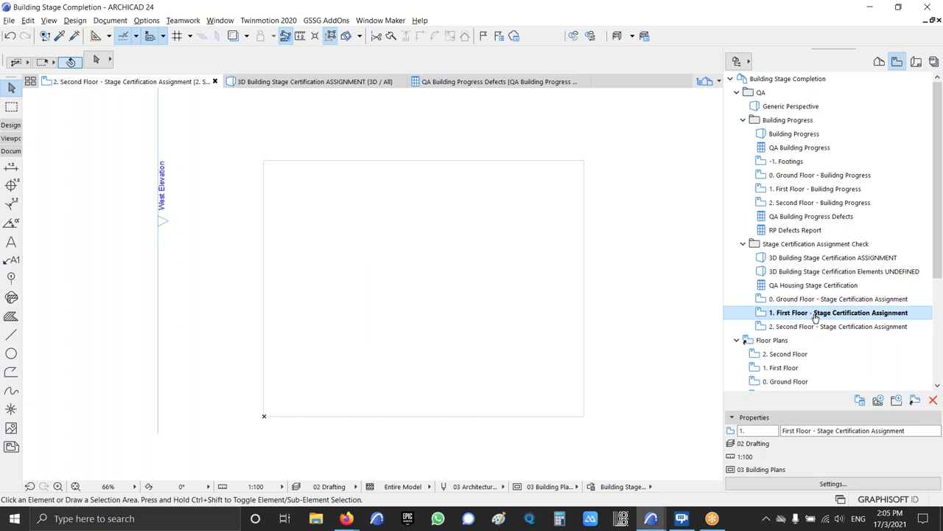
double_click(809, 272)
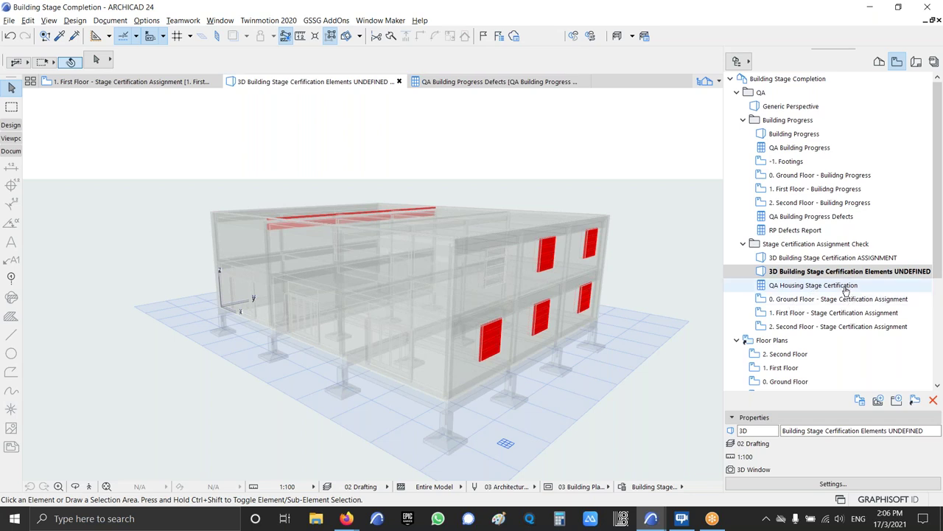
Open the QA Housing Stage Certification schedule at 125% zoom and review the element statuses grouped by certification stage
double_click(814, 285)
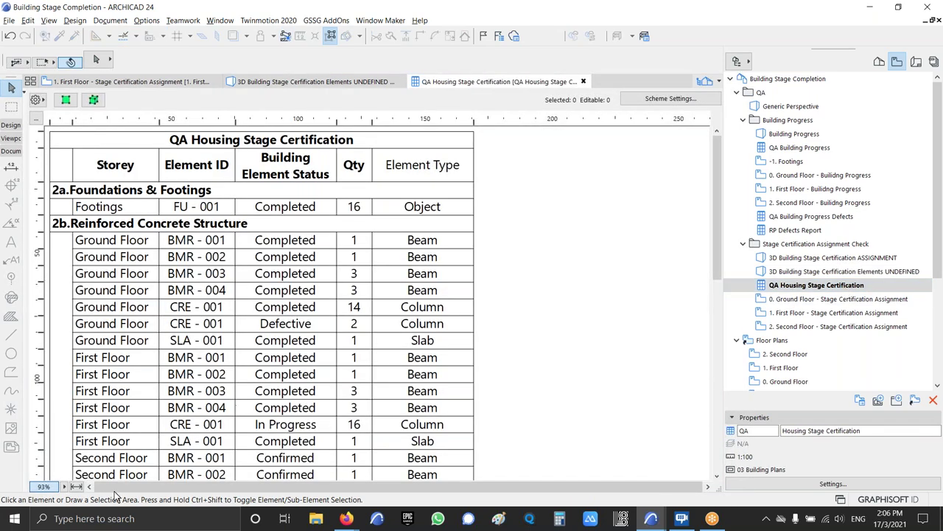
left_click(76, 487)
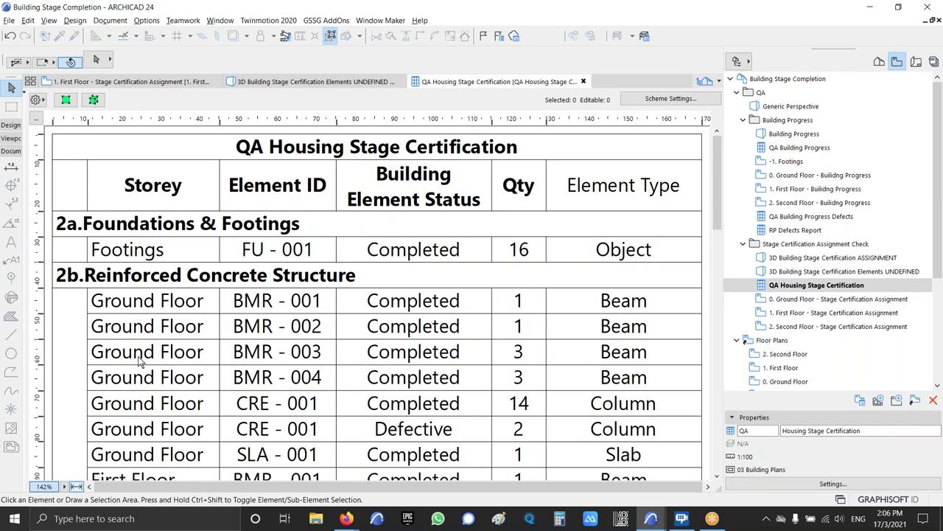
left_click(64, 486)
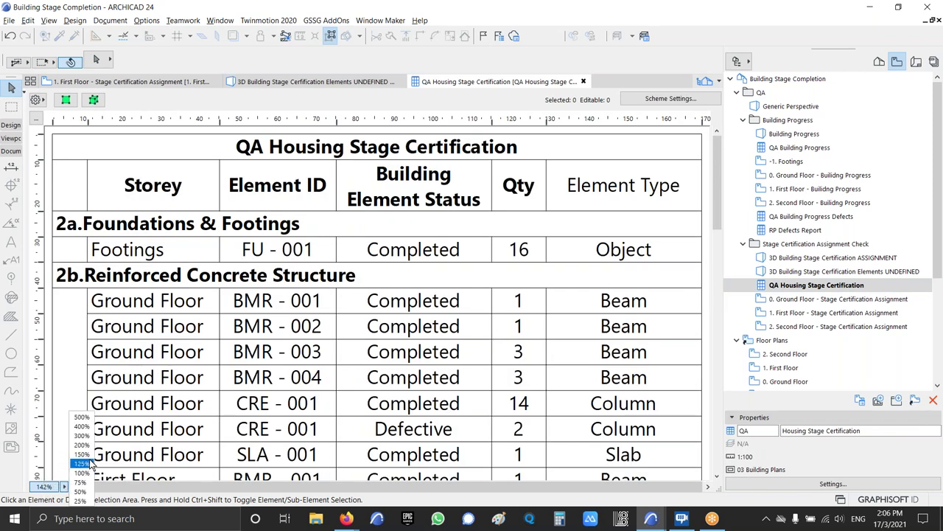
left_click(87, 463)
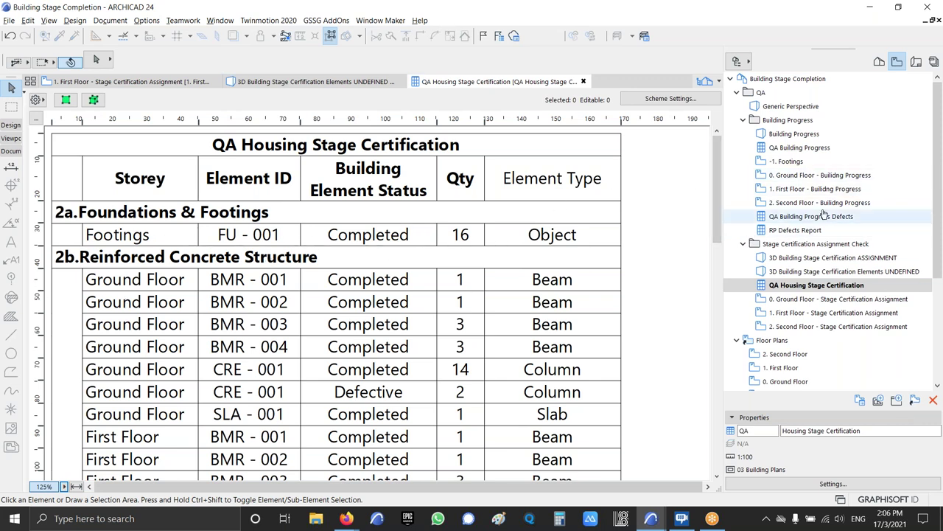
left_click_drag(717, 153, 718, 175)
scroll(713, 186, "down", 3)
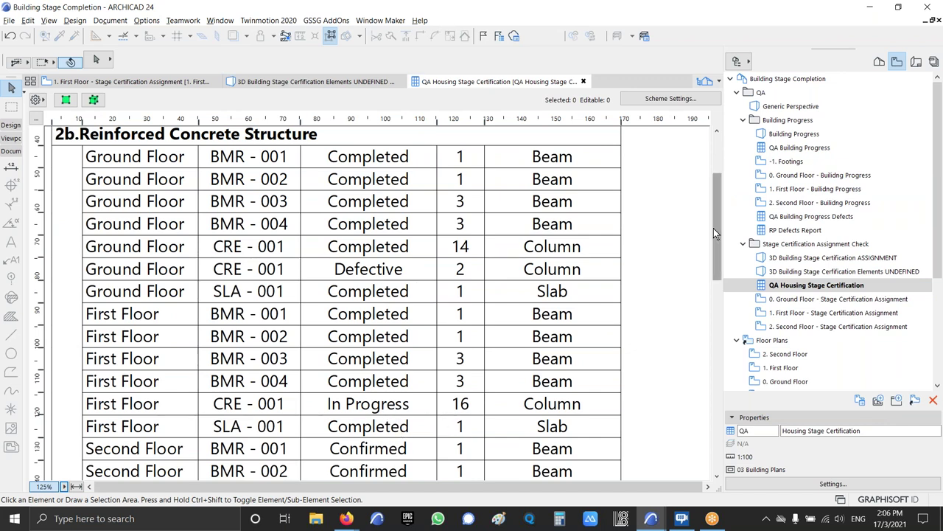
scroll(718, 254, "down", 2)
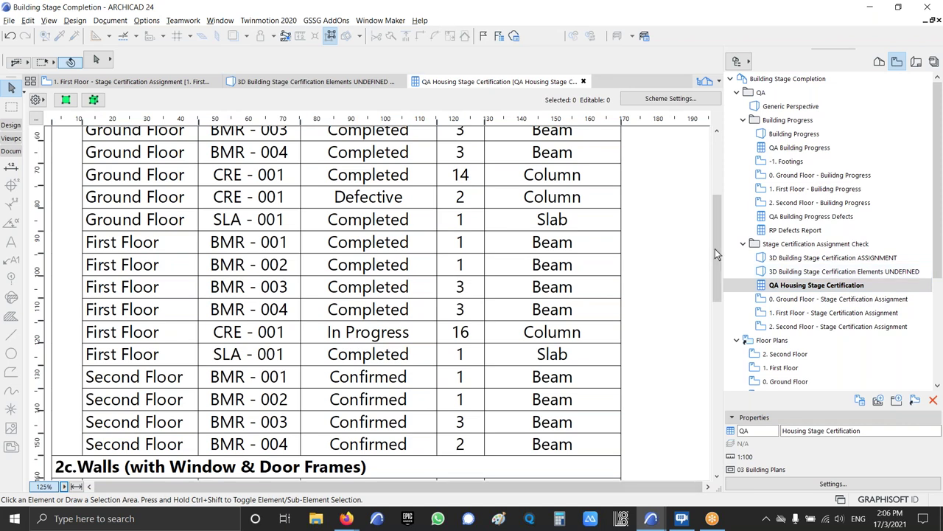
left_click_drag(717, 248, 726, 215)
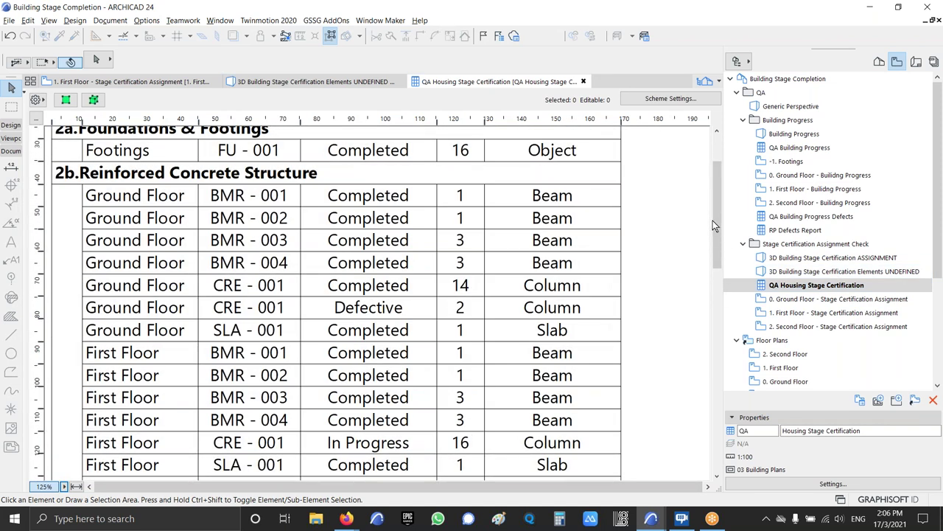
left_click_drag(717, 219, 712, 273)
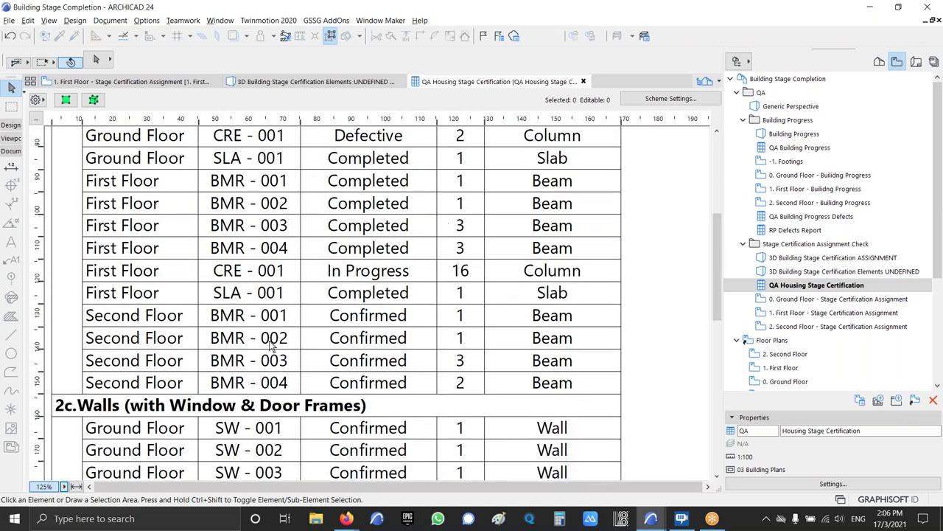
left_click_drag(718, 271, 724, 205)
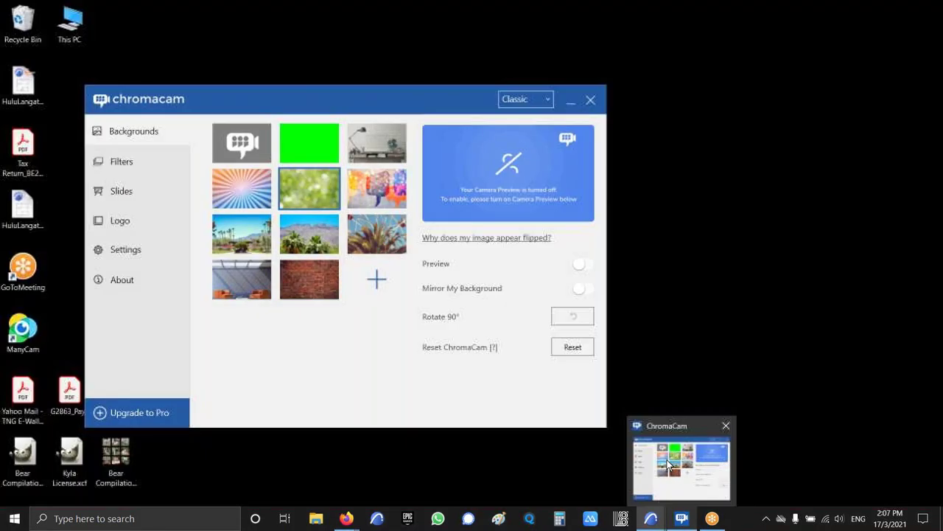
Switch to the presentation and advance to the Conclusion slide
key("alt+Tab")
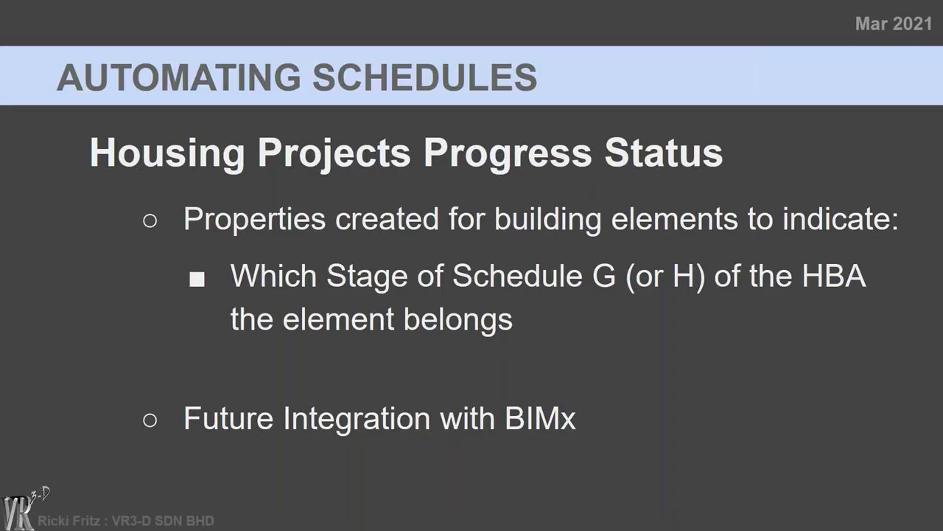
key("Right")
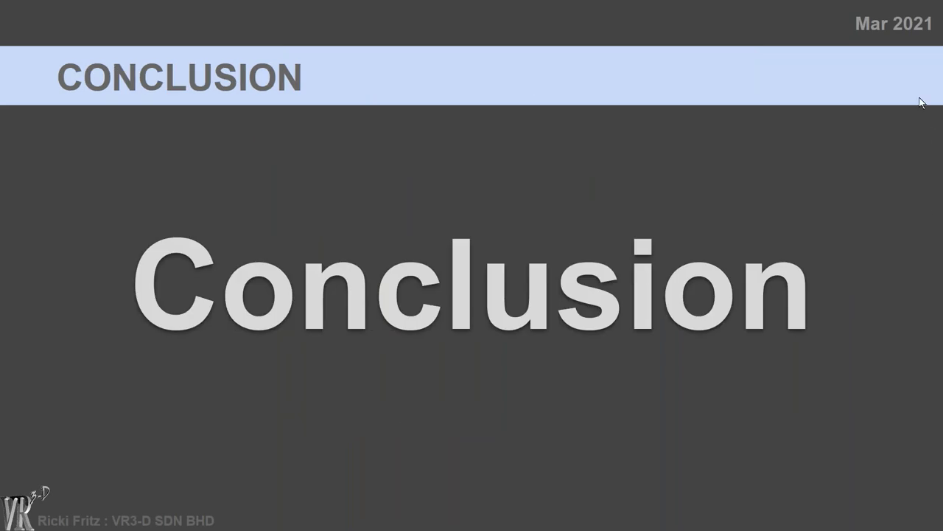